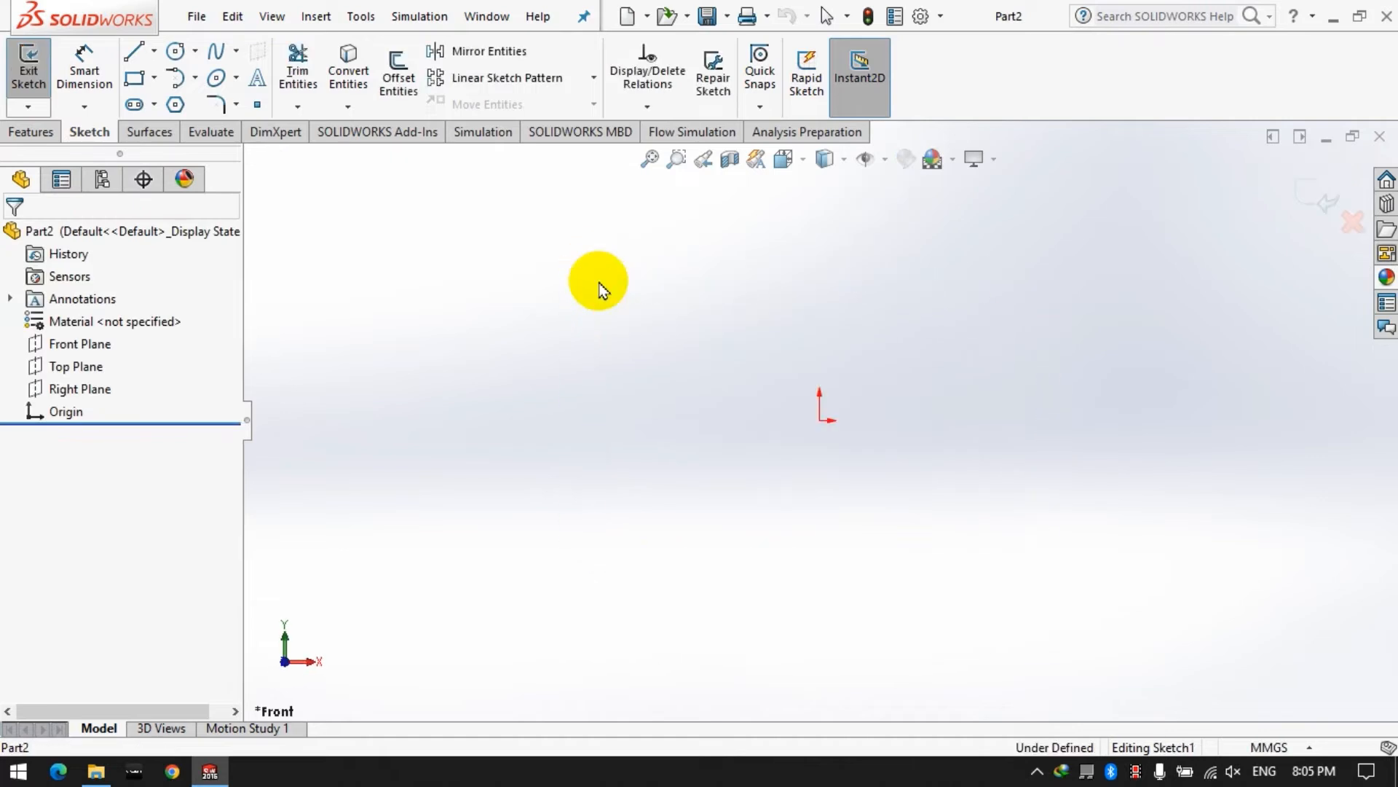
Step: Sketch a horizontal line about 58 mm long level with the origin, plus a line from its far end sloping back upward at about 19°
{"action": "left_click", "coordinate": [131, 59]}
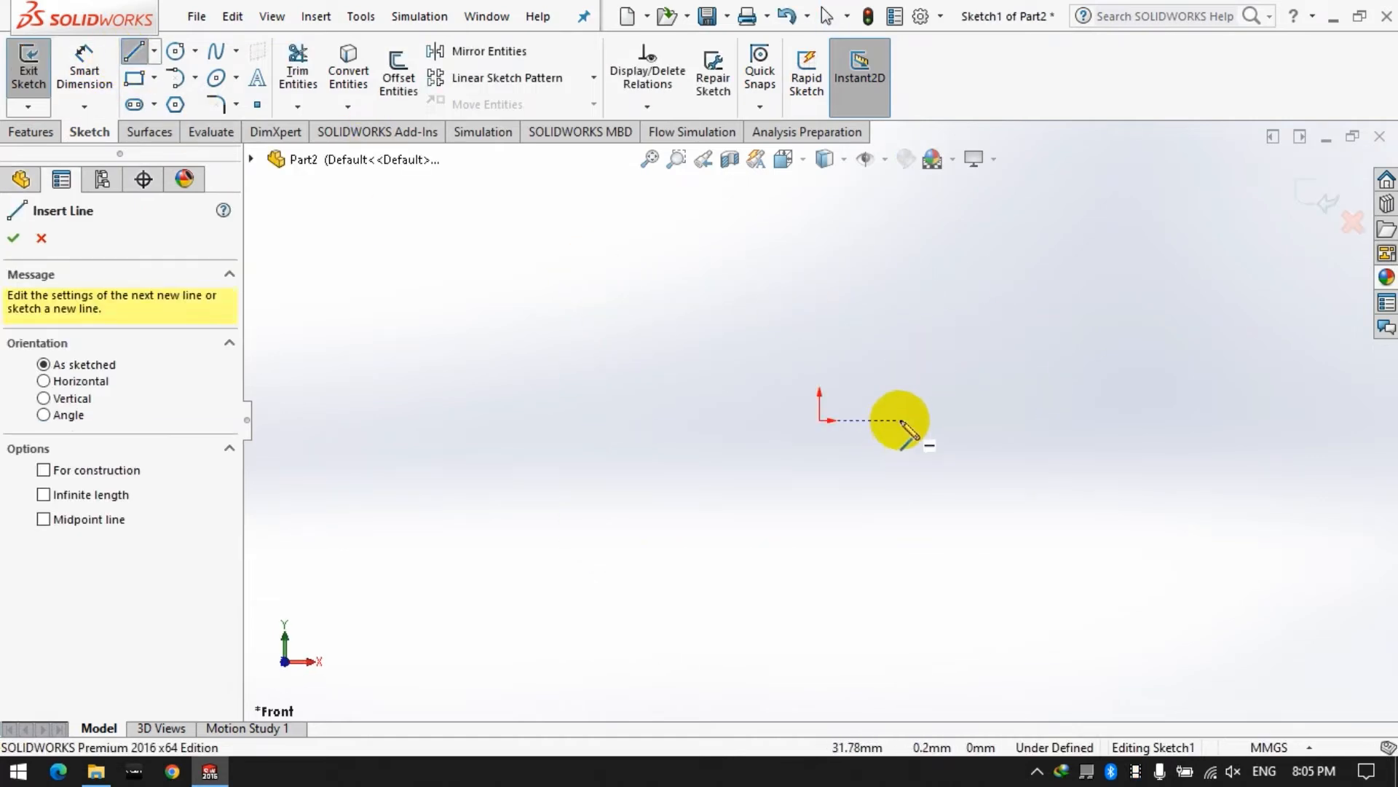
{"action": "left_click", "coordinate": [903, 420]}
{"action": "left_click", "coordinate": [1131, 420]}
{"action": "left_click", "coordinate": [1018, 380]}
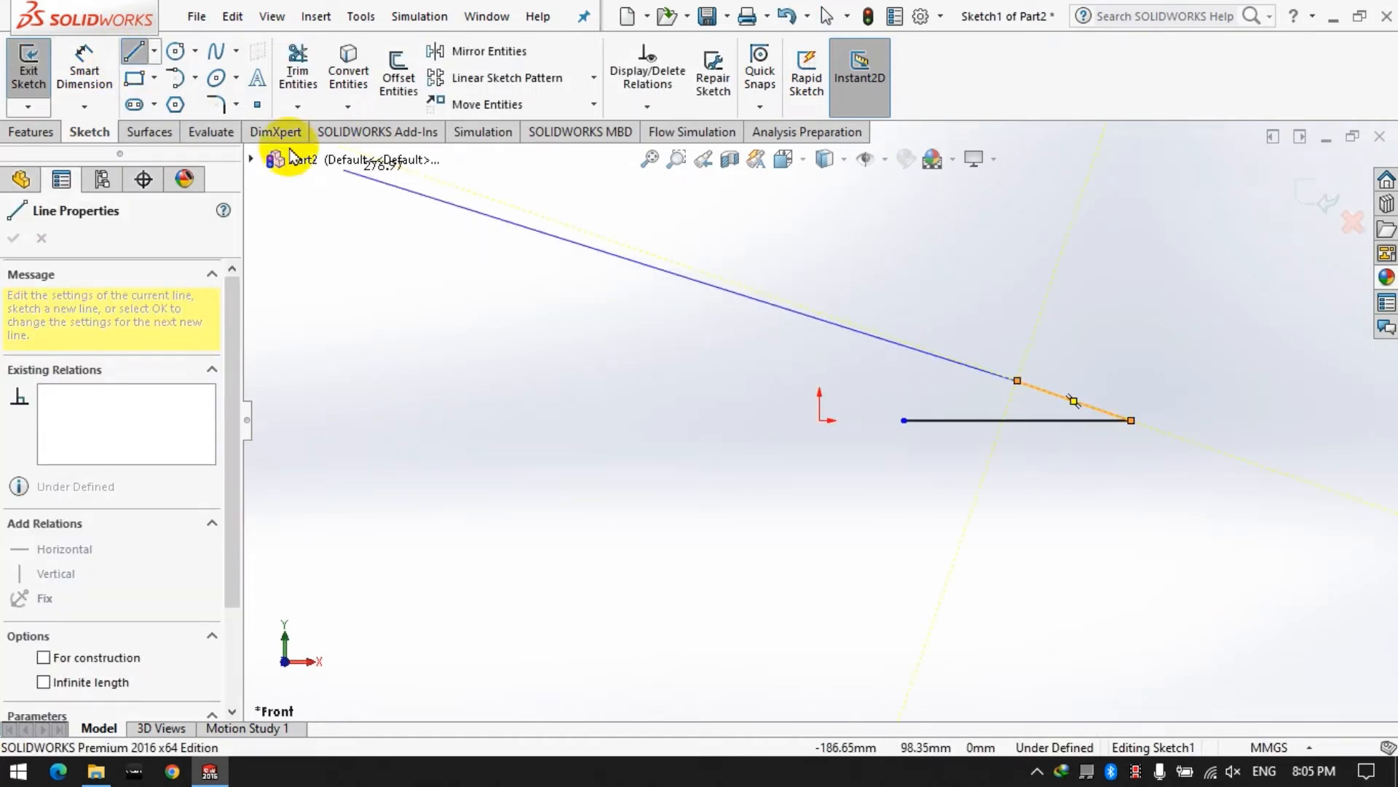
Step: Dimension the vertical distance between the sloped line's upper endpoint and the origin as 10 mm
{"action": "left_click", "coordinate": [84, 58]}
{"action": "left_click", "coordinate": [1019, 382]}
{"action": "left_click", "coordinate": [819, 419]}
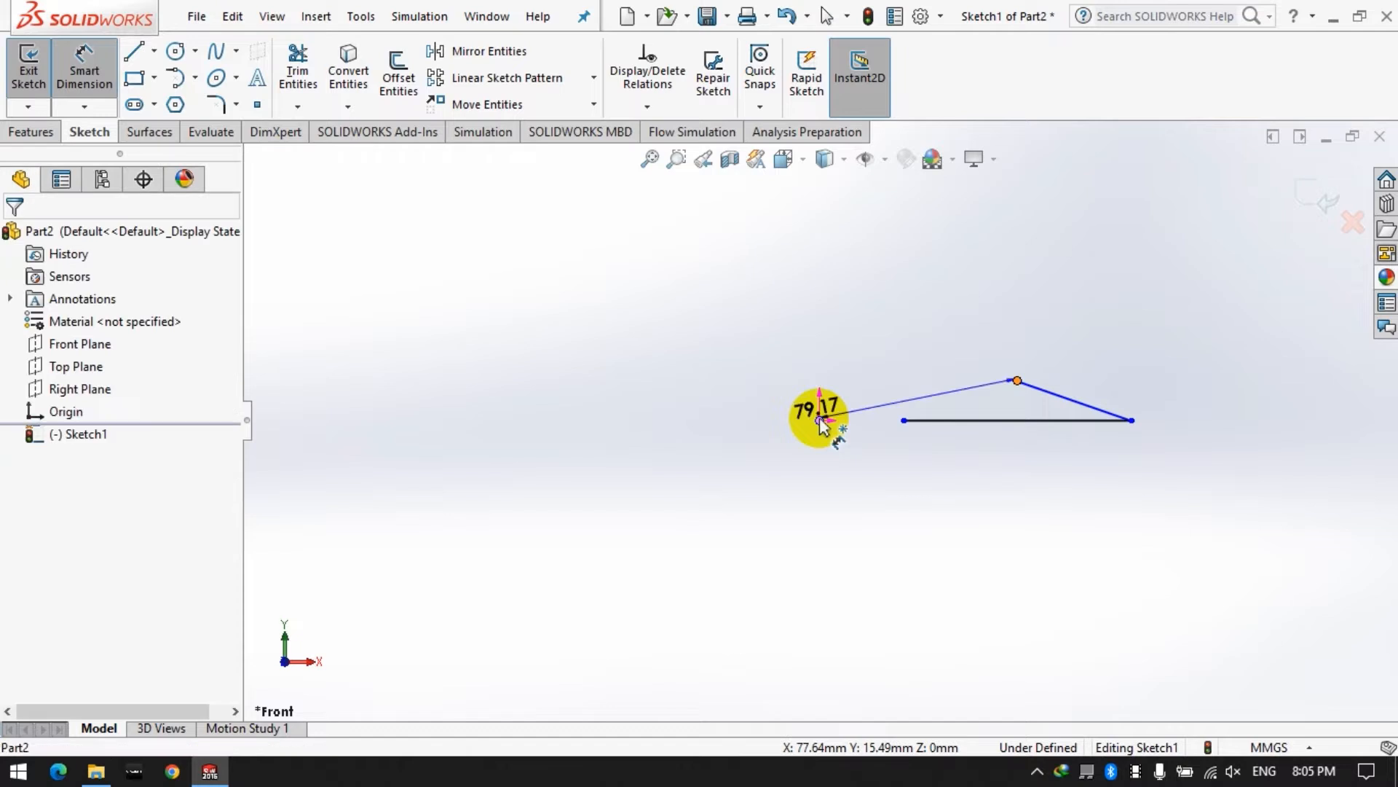
{"action": "left_click", "coordinate": [734, 542]}
{"action": "type", "text": "10"}
{"action": "key", "text": "Return"}
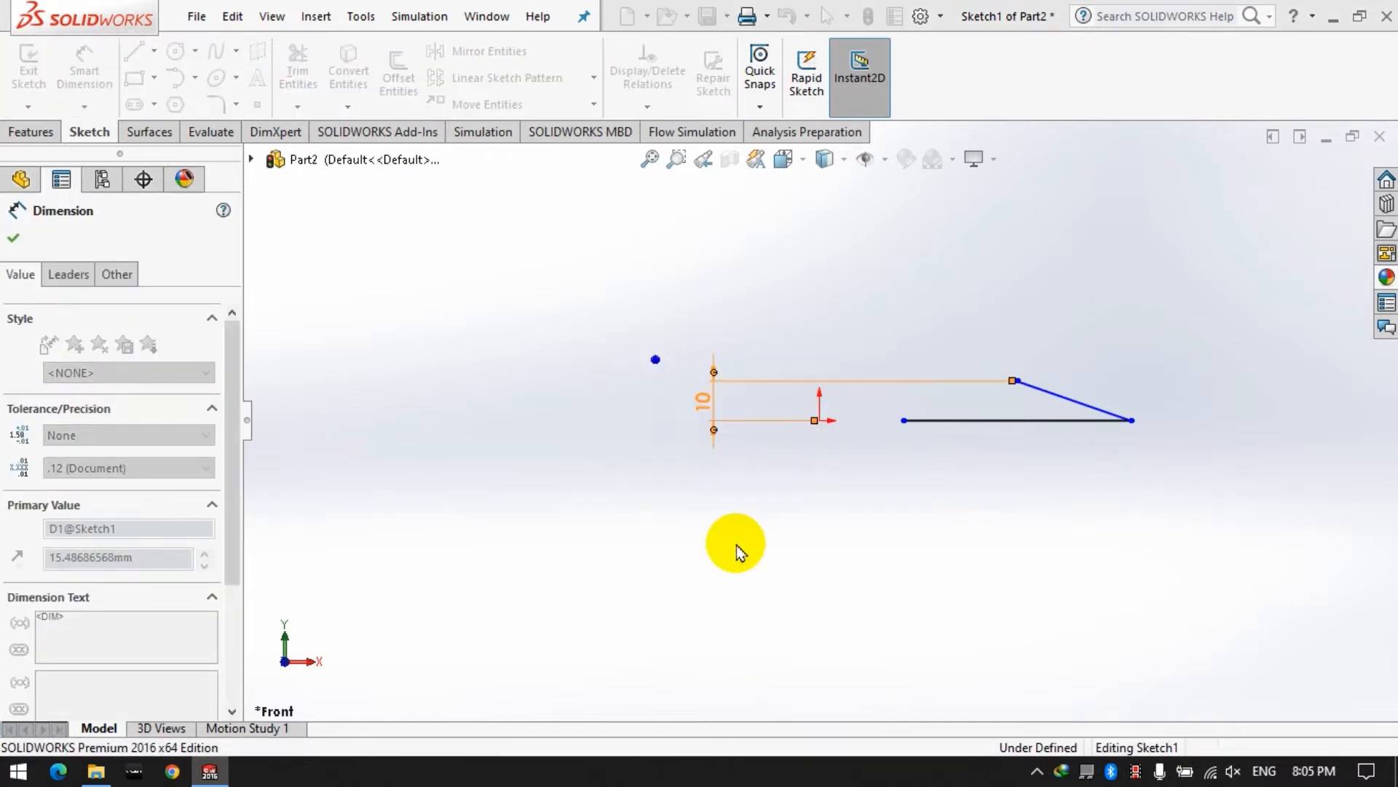
Step: Dimension the angle between the sloped line and the horizontal line as 10°
{"action": "left_click", "coordinate": [1063, 406]}
{"action": "left_click", "coordinate": [1005, 420]}
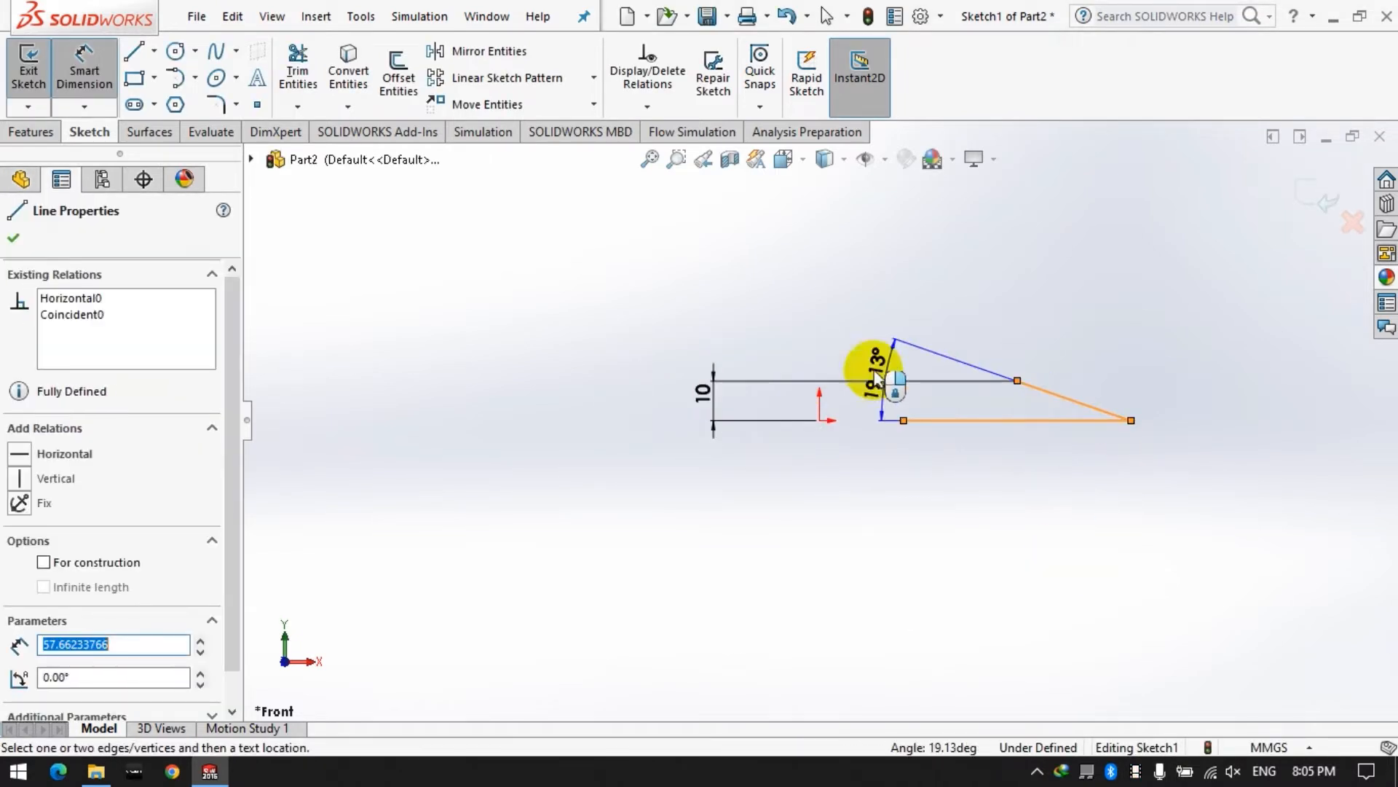
{"action": "left_click", "coordinate": [863, 366]}
{"action": "type", "text": "10"}
{"action": "key", "text": "Return"}
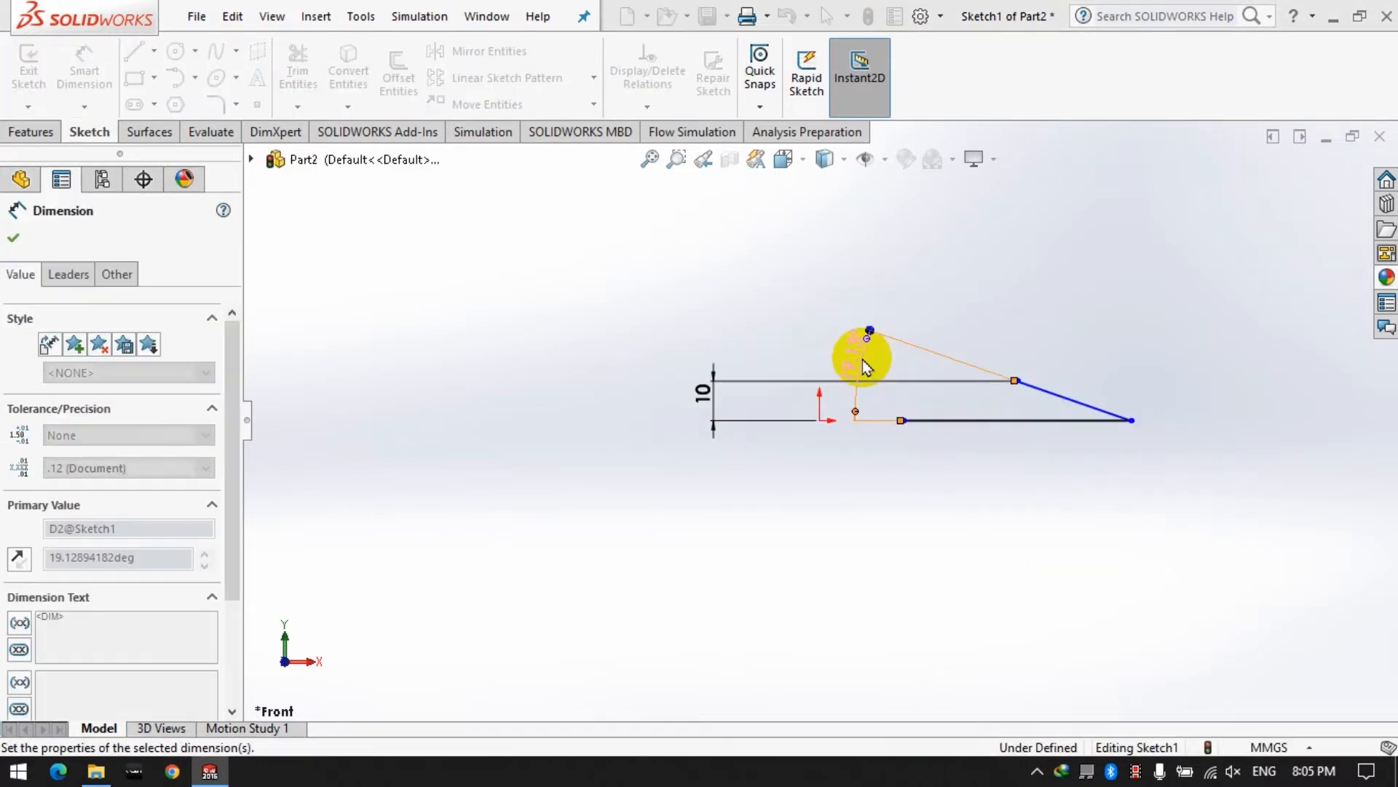
Step: Dimension the horizontal distance from the origin to the lines' shared endpoint as 100 mm
{"action": "left_click", "coordinate": [1247, 421]}
{"action": "left_click", "coordinate": [820, 420]}
{"action": "left_click", "coordinate": [994, 516]}
{"action": "type", "text": "10"}
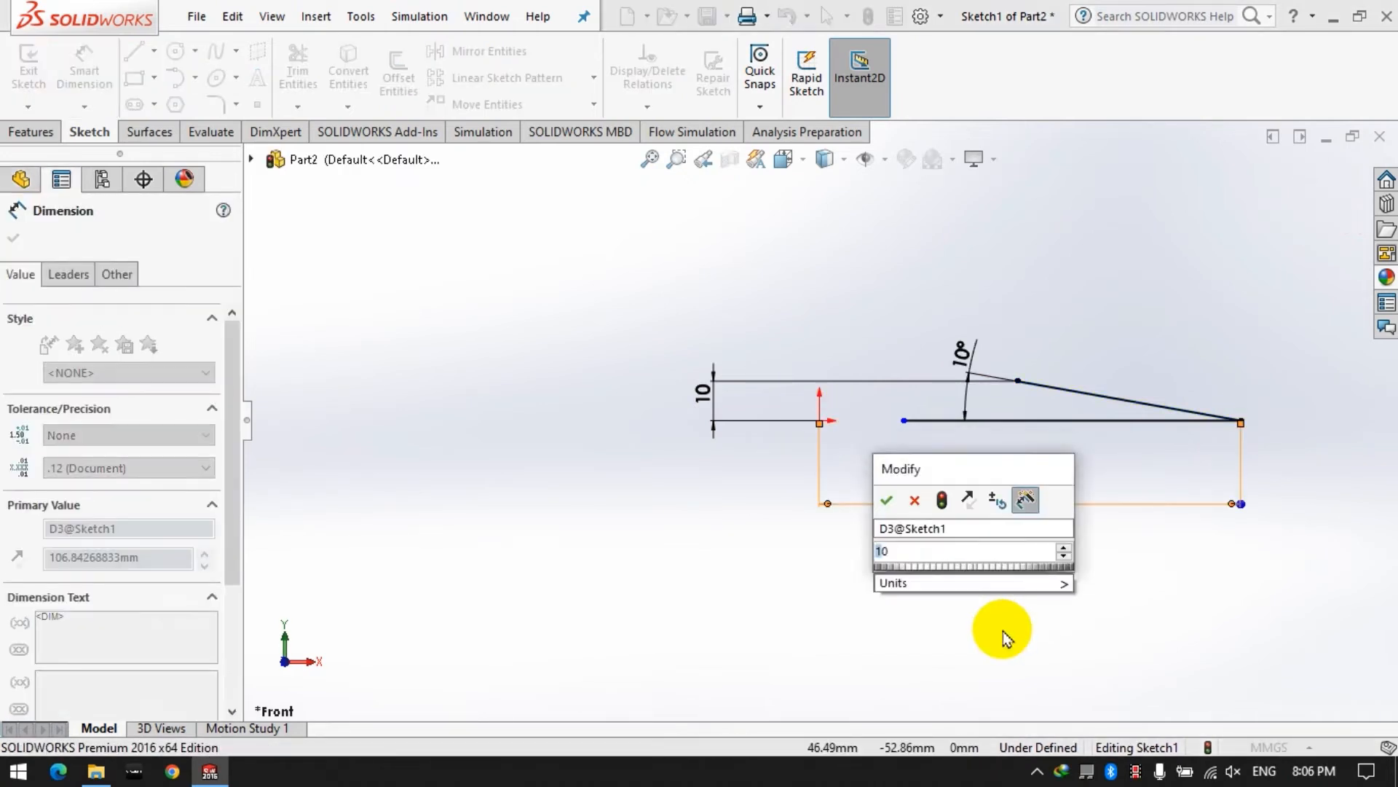
{"action": "type", "text": "0"}
{"action": "key", "text": "Return"}
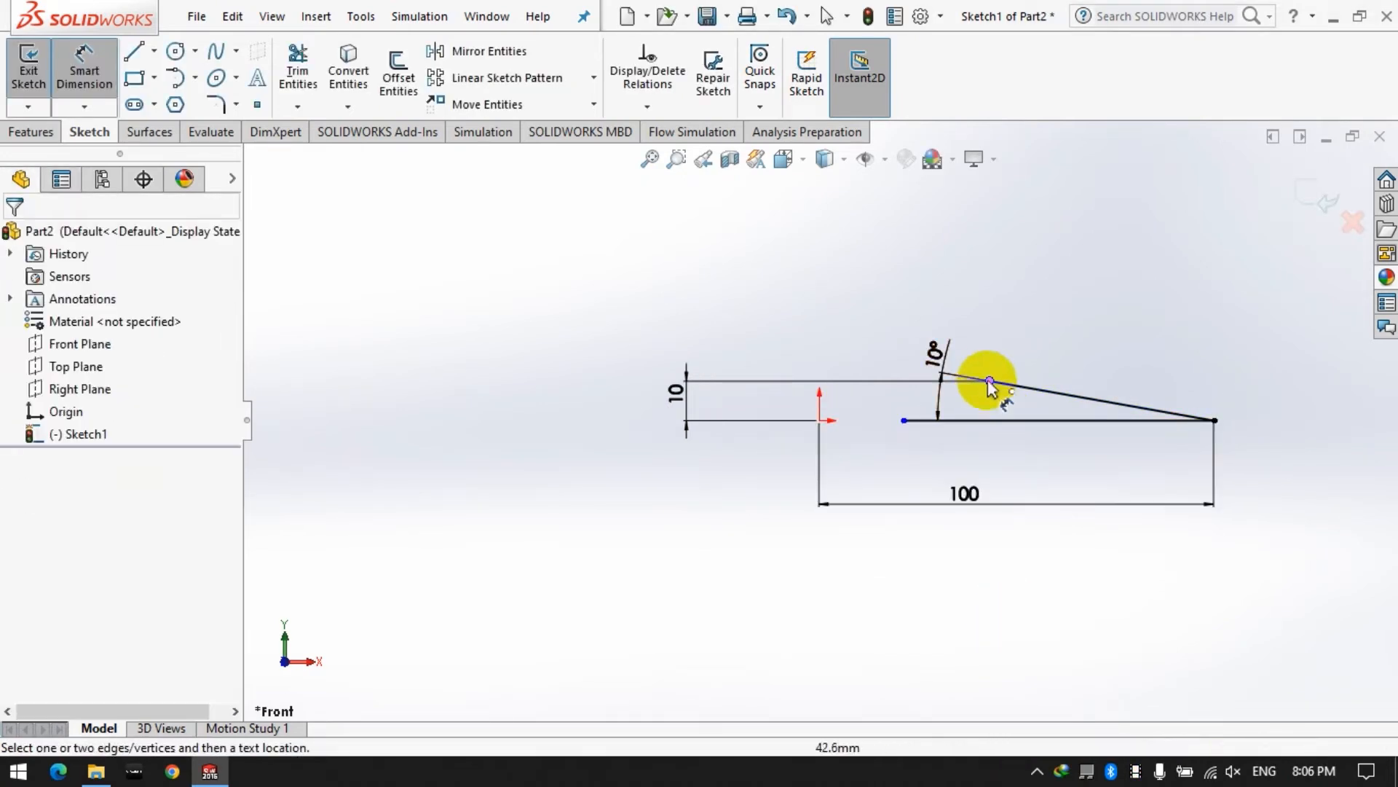
{"action": "left_click", "coordinate": [990, 380]}
{"action": "left_click", "coordinate": [819, 420]}
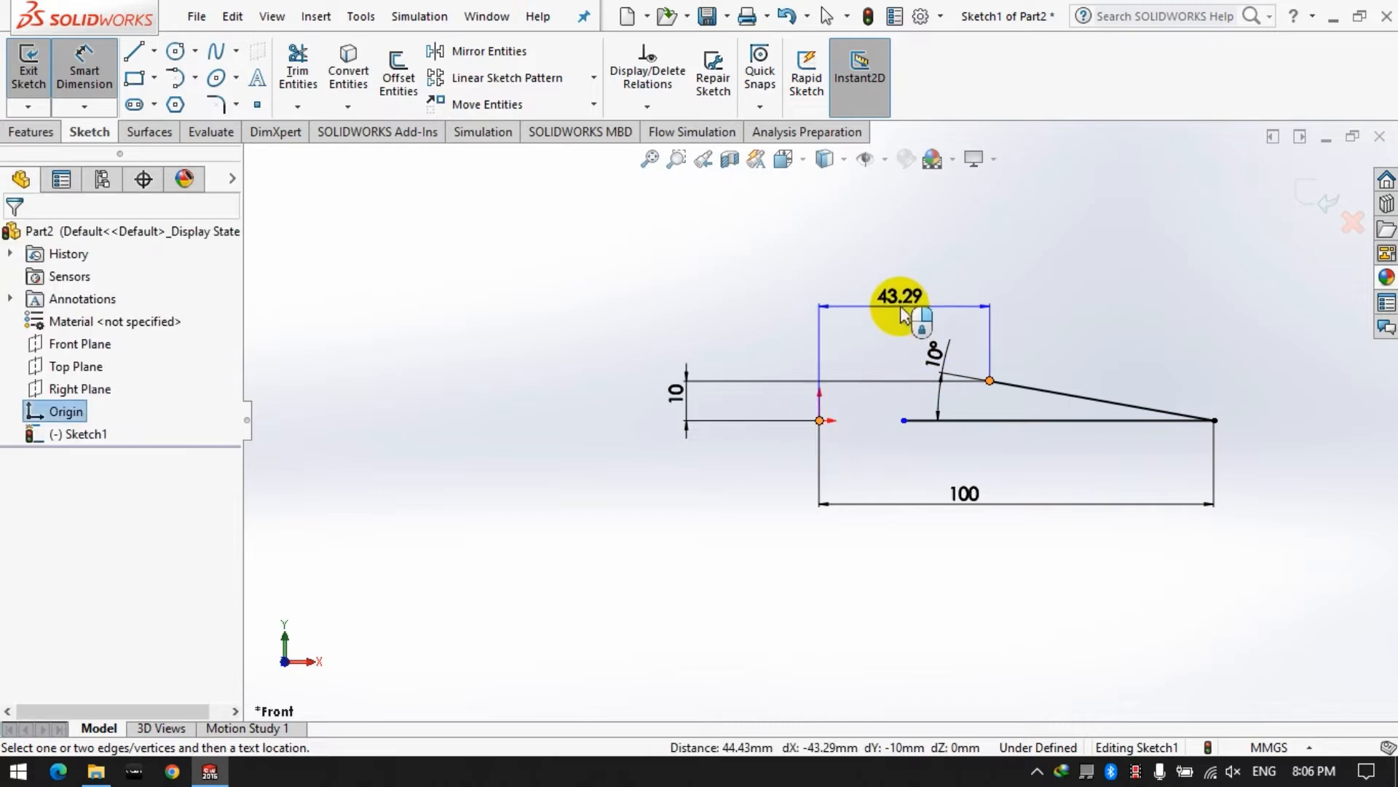
{"action": "left_click", "coordinate": [91, 72]}
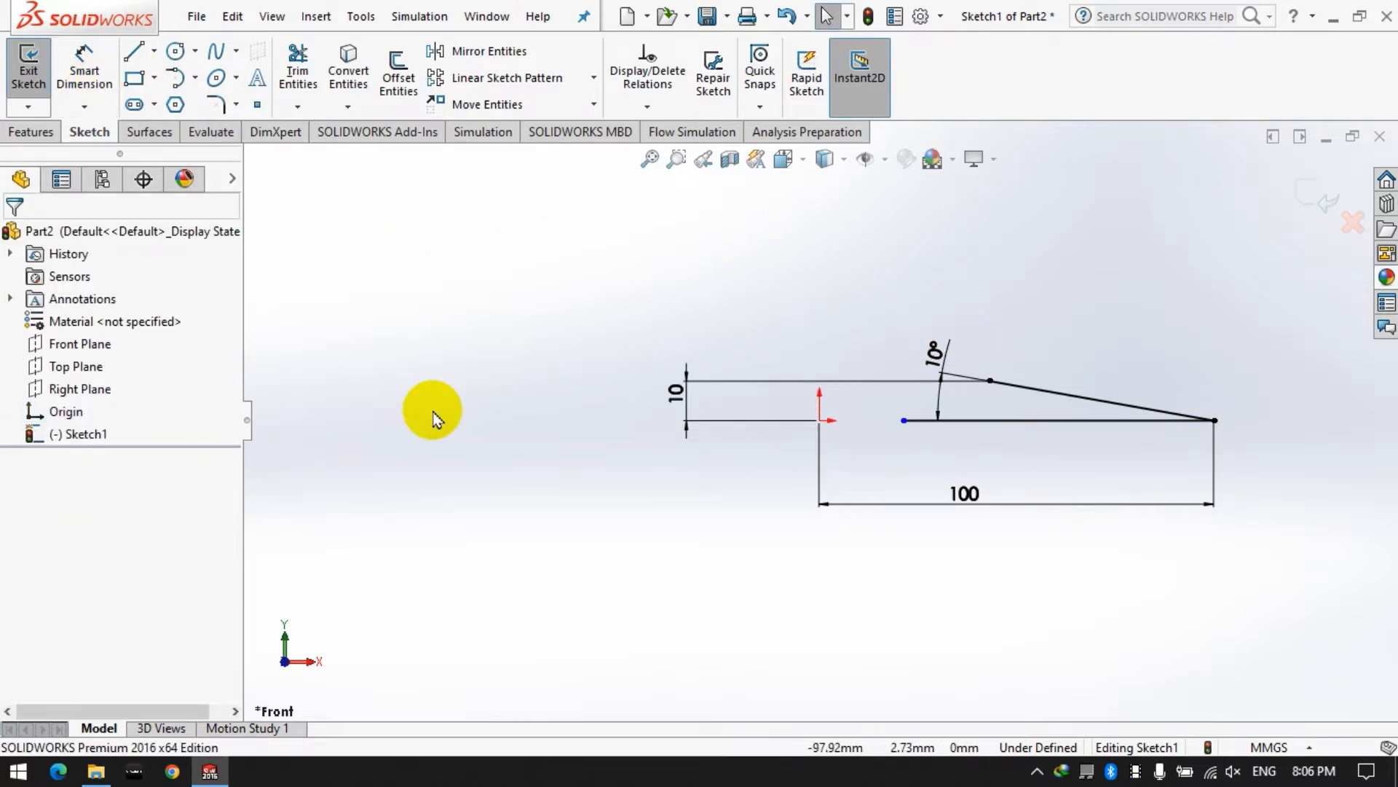
Step: Close the sketch and create a reference plane perpendicular to the sloped line through the endpoint shared by both lines
{"action": "left_click", "coordinate": [44, 76]}
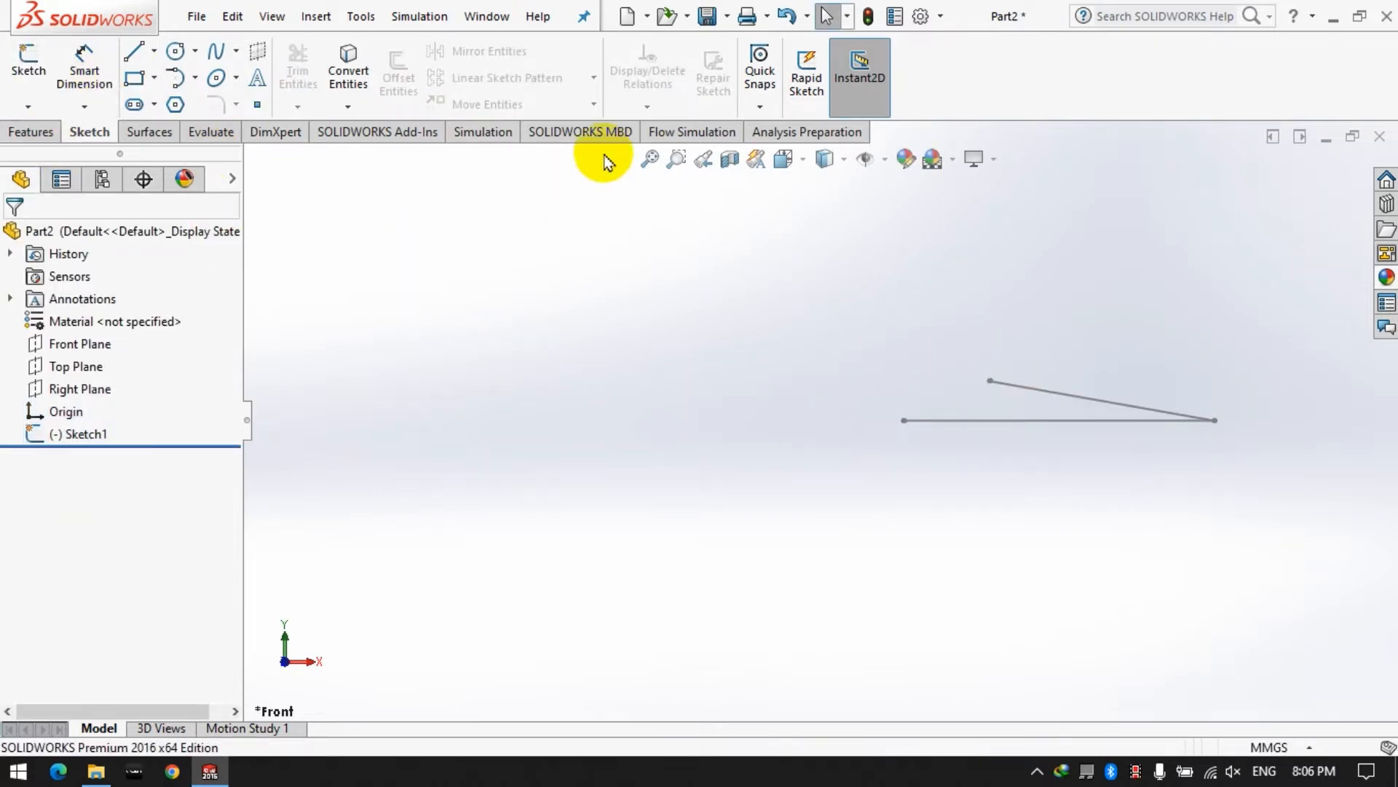
{"action": "left_click", "coordinate": [14, 133]}
{"action": "left_click", "coordinate": [819, 107]}
{"action": "left_click", "coordinate": [809, 131]}
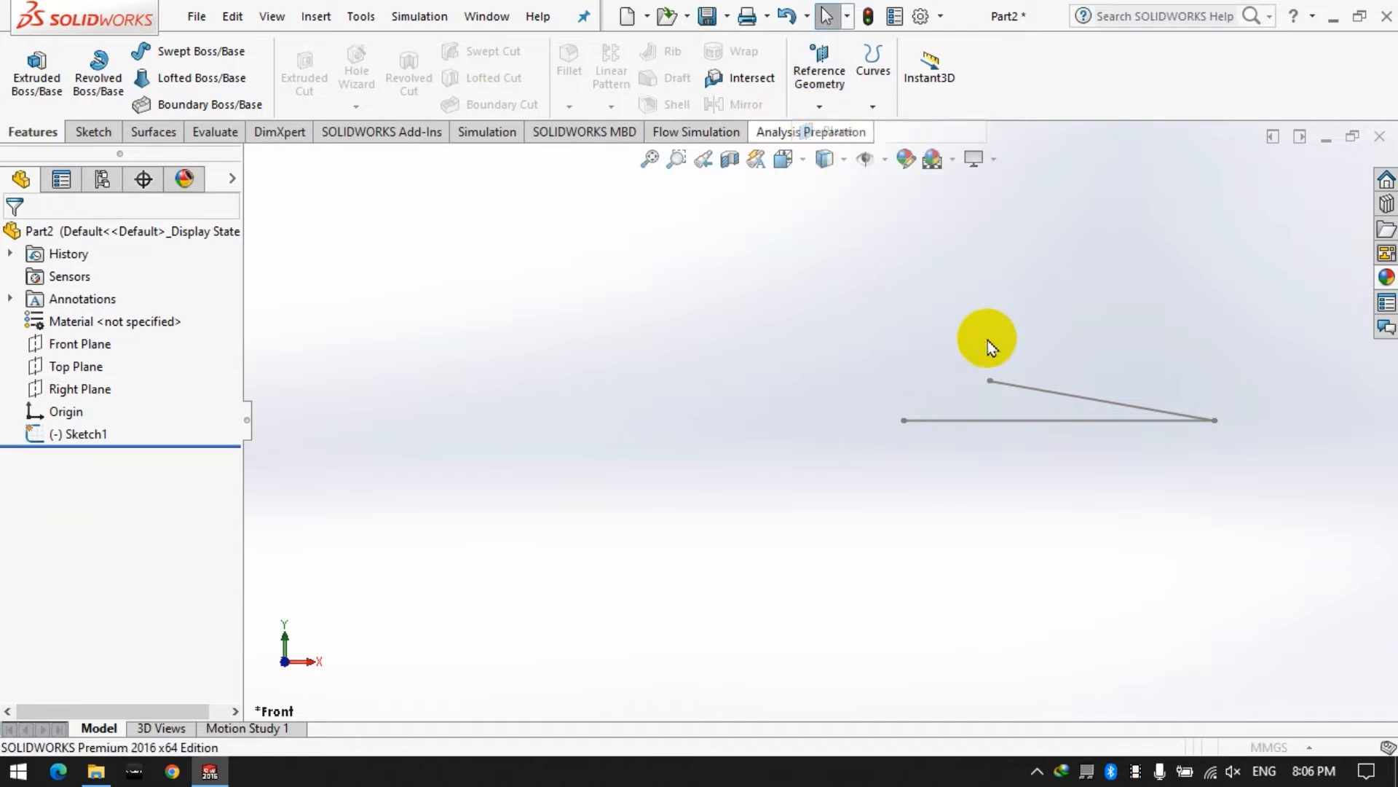
{"action": "left_click", "coordinate": [1043, 402]}
{"action": "left_click", "coordinate": [1214, 421]}
{"action": "left_click", "coordinate": [14, 242]}
Step: Start a new sketch on the inclined reference plane
{"action": "left_click", "coordinate": [87, 131]}
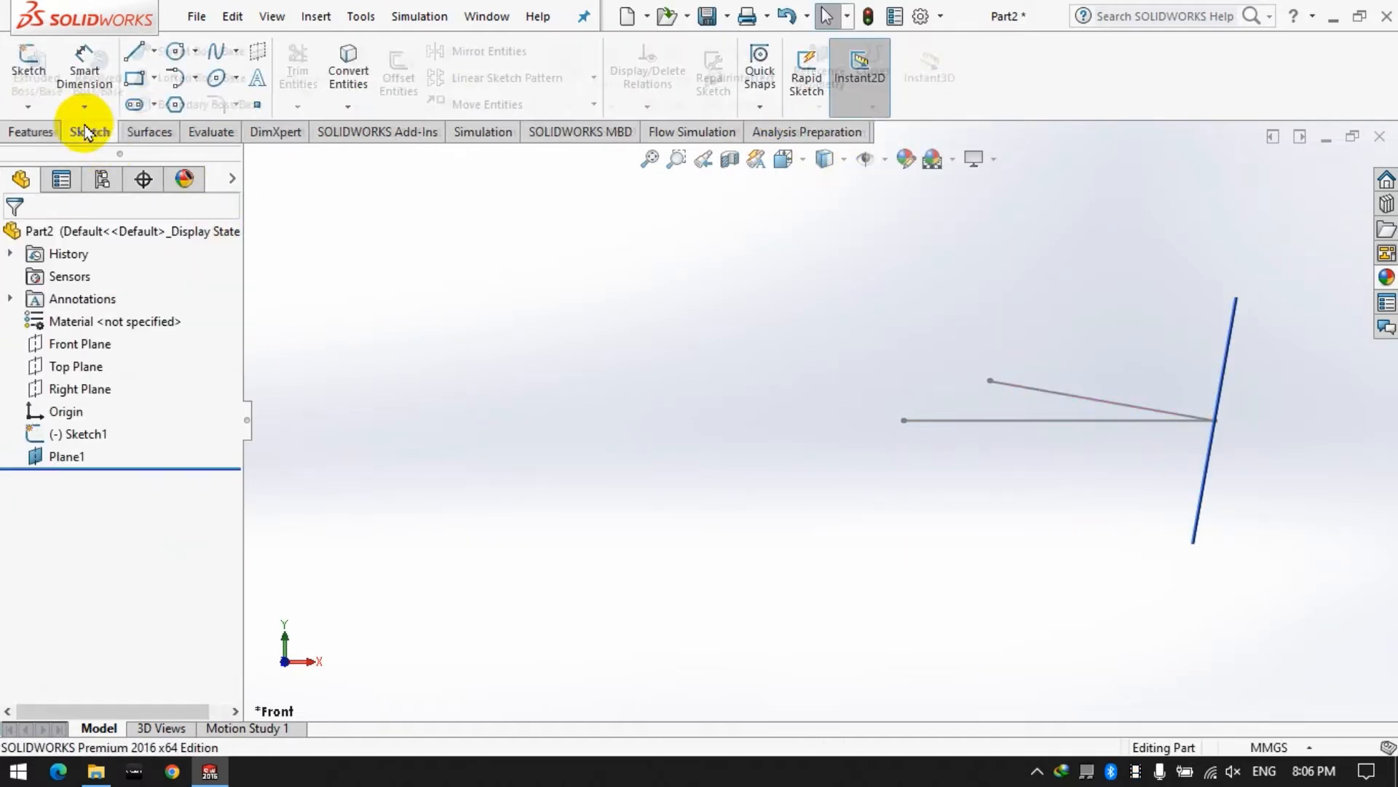
{"action": "left_click", "coordinate": [28, 64]}
{"action": "left_click", "coordinate": [1226, 337]}
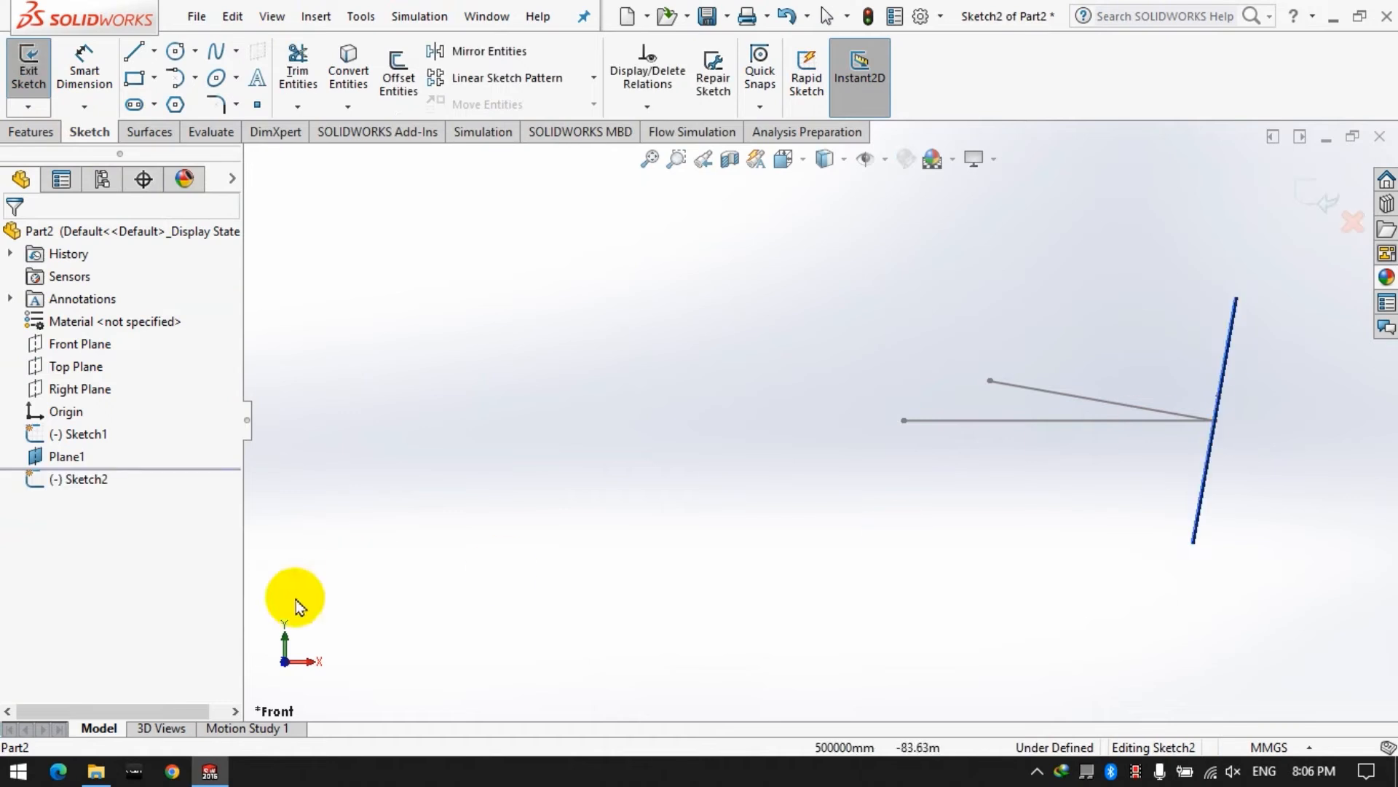
{"action": "left_click", "coordinate": [57, 478]}
{"action": "left_click", "coordinate": [96, 437]}
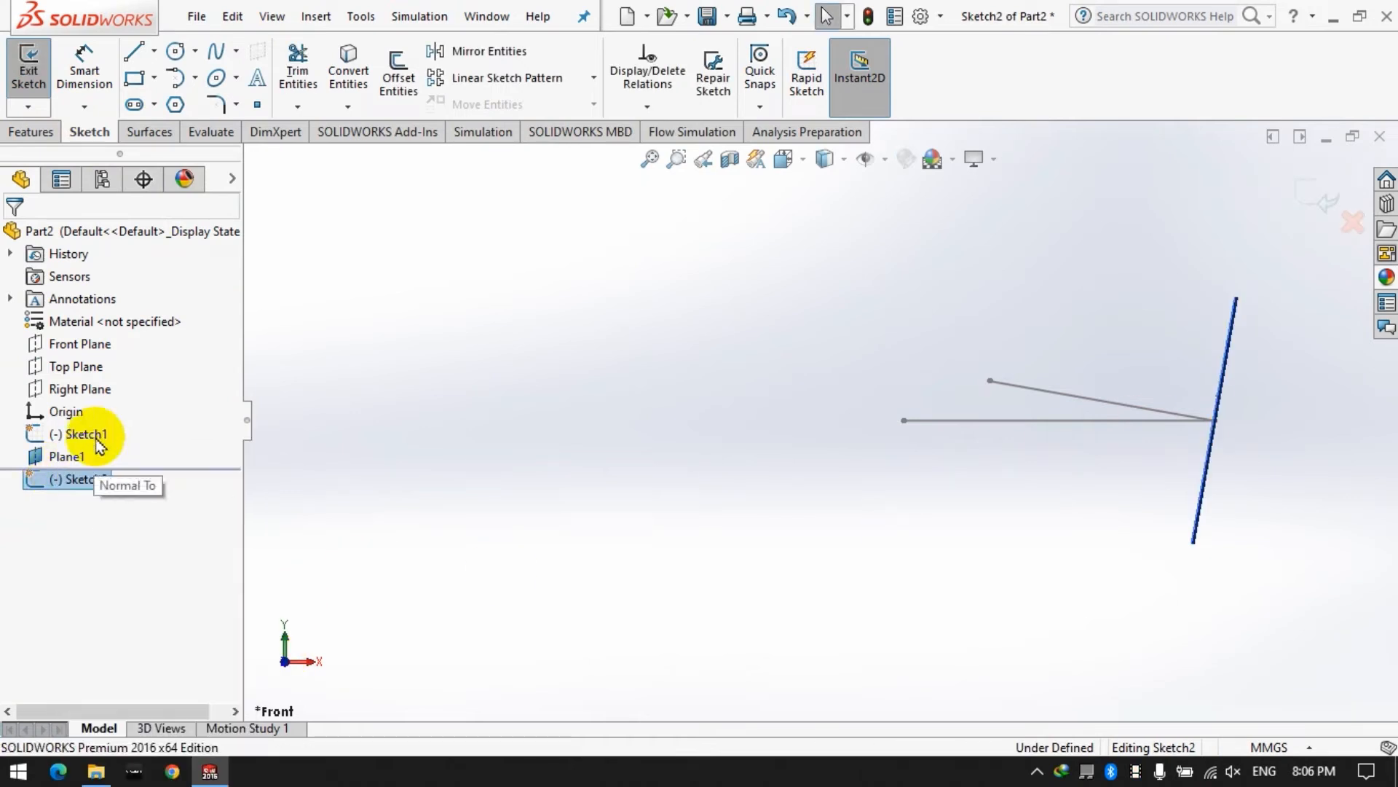
Step: Draw four concentric circles centred about 24 mm below the sketch origin, the innermost about 53 mm and the outermost about 71 mm in diameter
{"action": "left_click", "coordinate": [170, 55]}
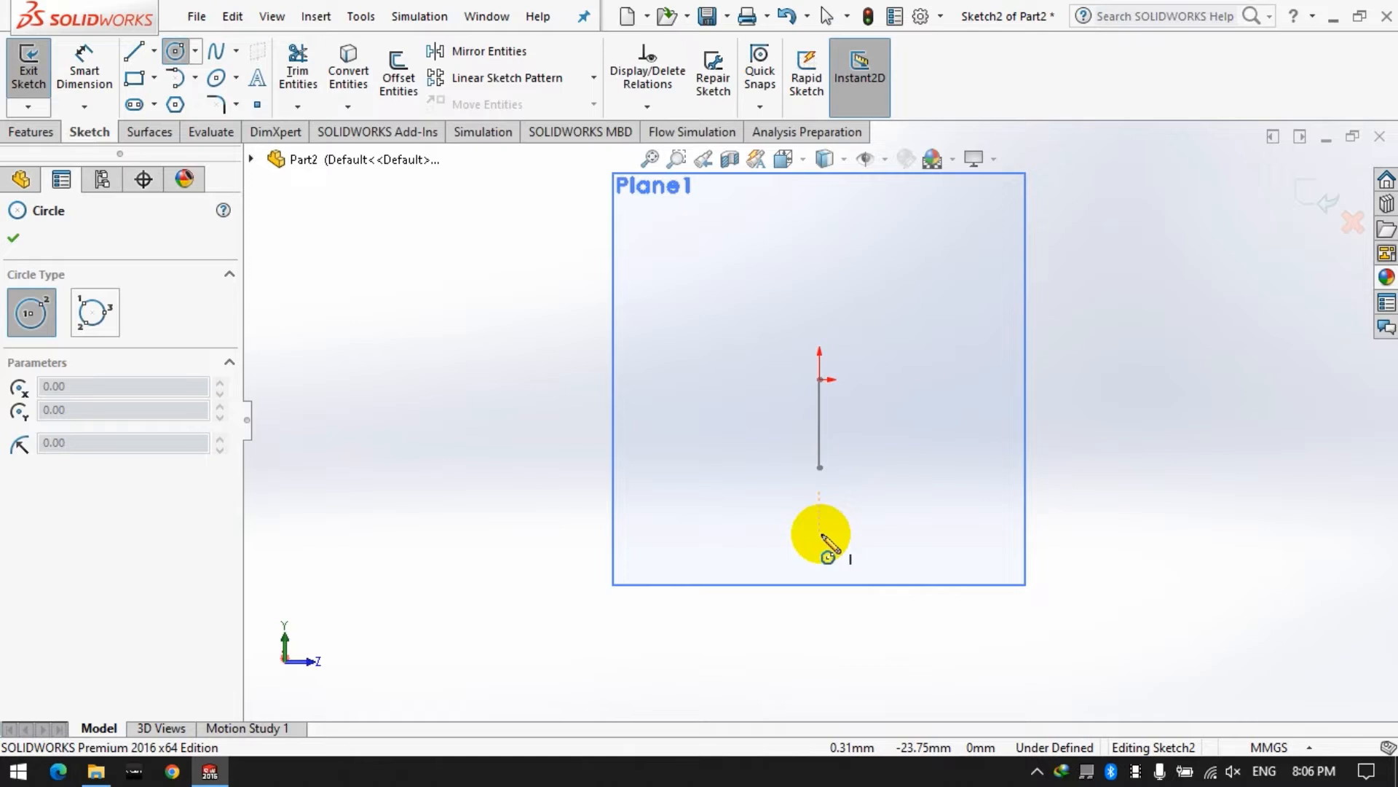
{"action": "left_click", "coordinate": [820, 532]}
{"action": "left_click", "coordinate": [827, 362]}
{"action": "left_click", "coordinate": [819, 532]}
{"action": "left_click", "coordinate": [828, 337]}
{"action": "left_click", "coordinate": [819, 533]}
{"action": "left_click", "coordinate": [834, 322]}
{"action": "left_click", "coordinate": [820, 533]}
{"action": "left_click", "coordinate": [824, 304]}
Step: Place a point at the top of the innermost circle and set its distance to the lines' shared endpoint to 0 mm
{"action": "left_click", "coordinate": [257, 104]}
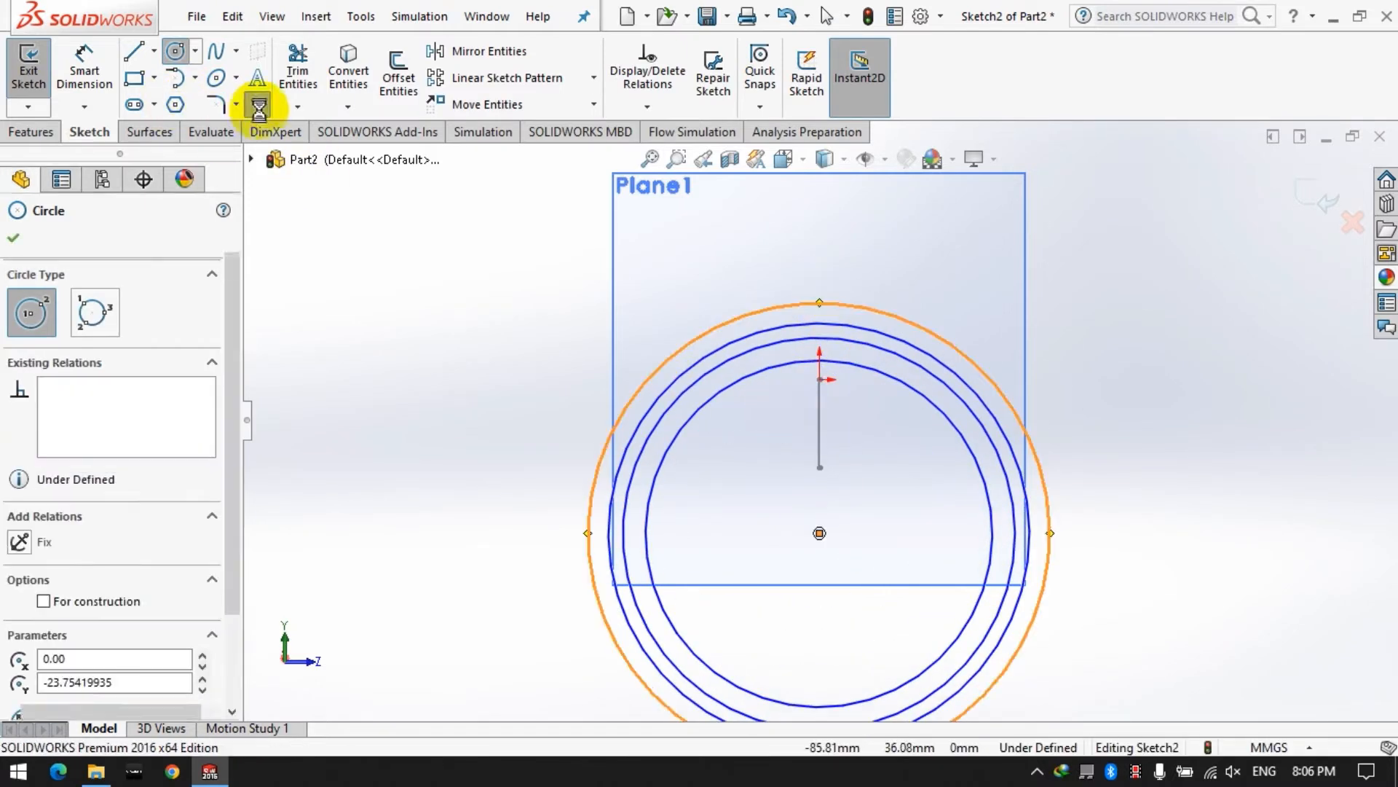
{"action": "left_click", "coordinate": [819, 360]}
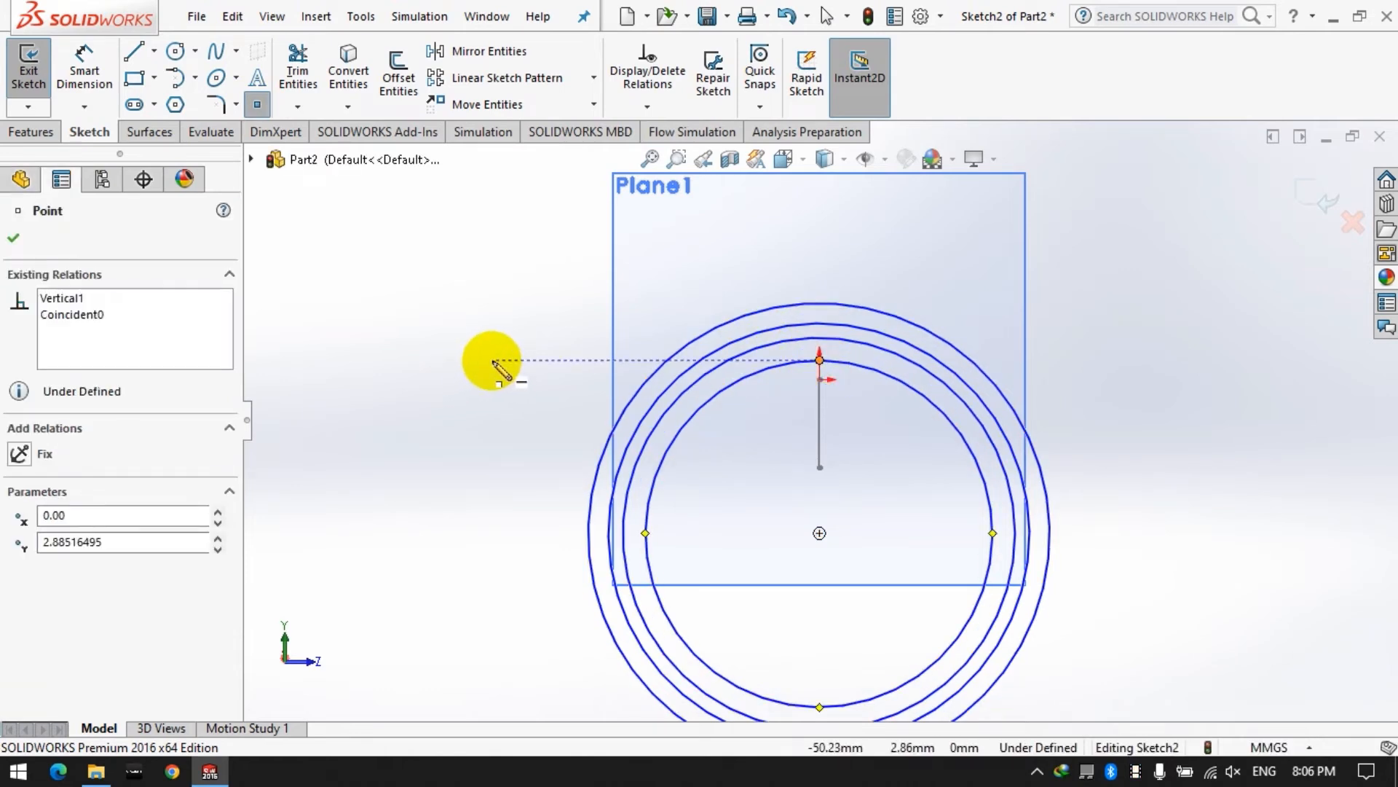
{"action": "left_click", "coordinate": [106, 91]}
{"action": "middle_click_drag", "start_coordinate": [765, 328], "coordinate": [828, 357]}
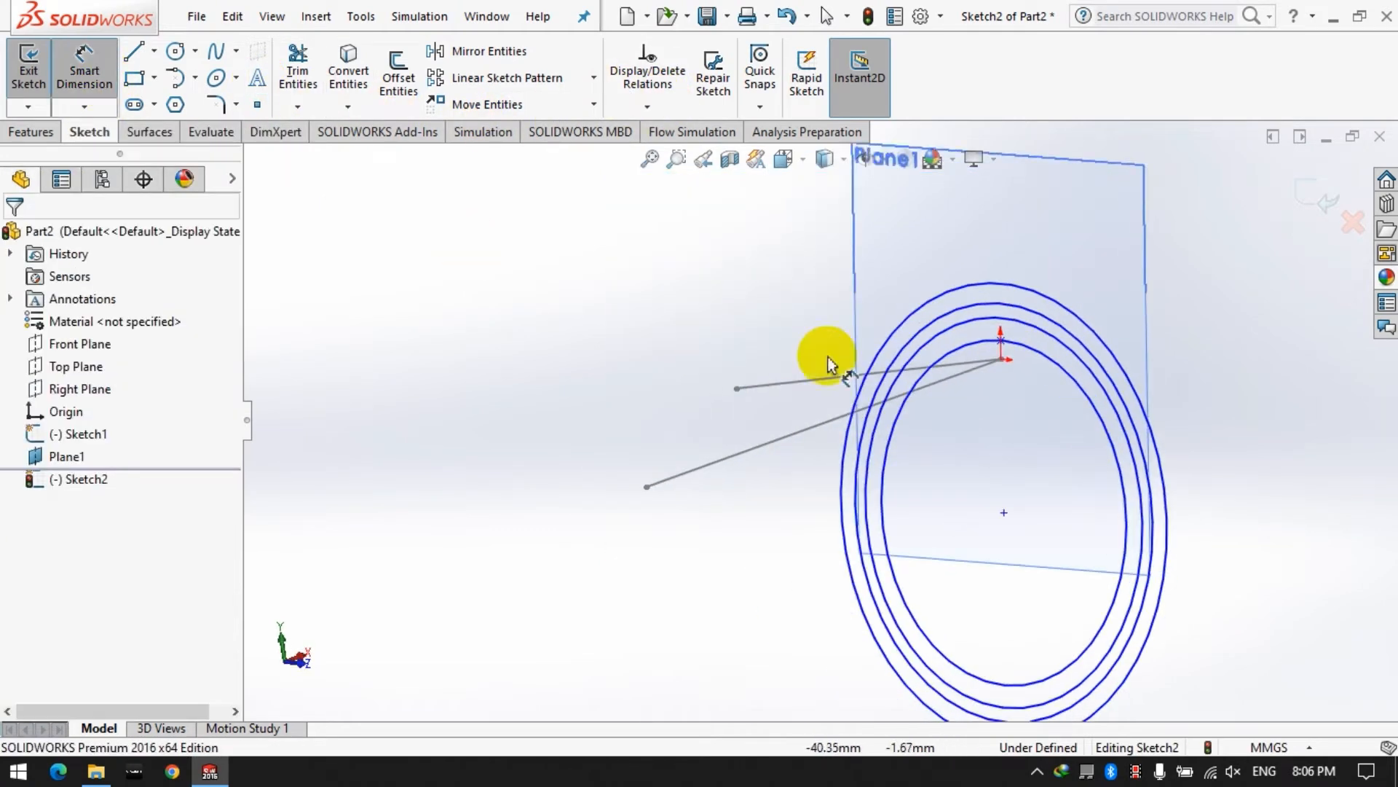
{"action": "left_click", "coordinate": [1001, 340]}
{"action": "left_click", "coordinate": [1000, 359]}
{"action": "left_click", "coordinate": [1227, 364]}
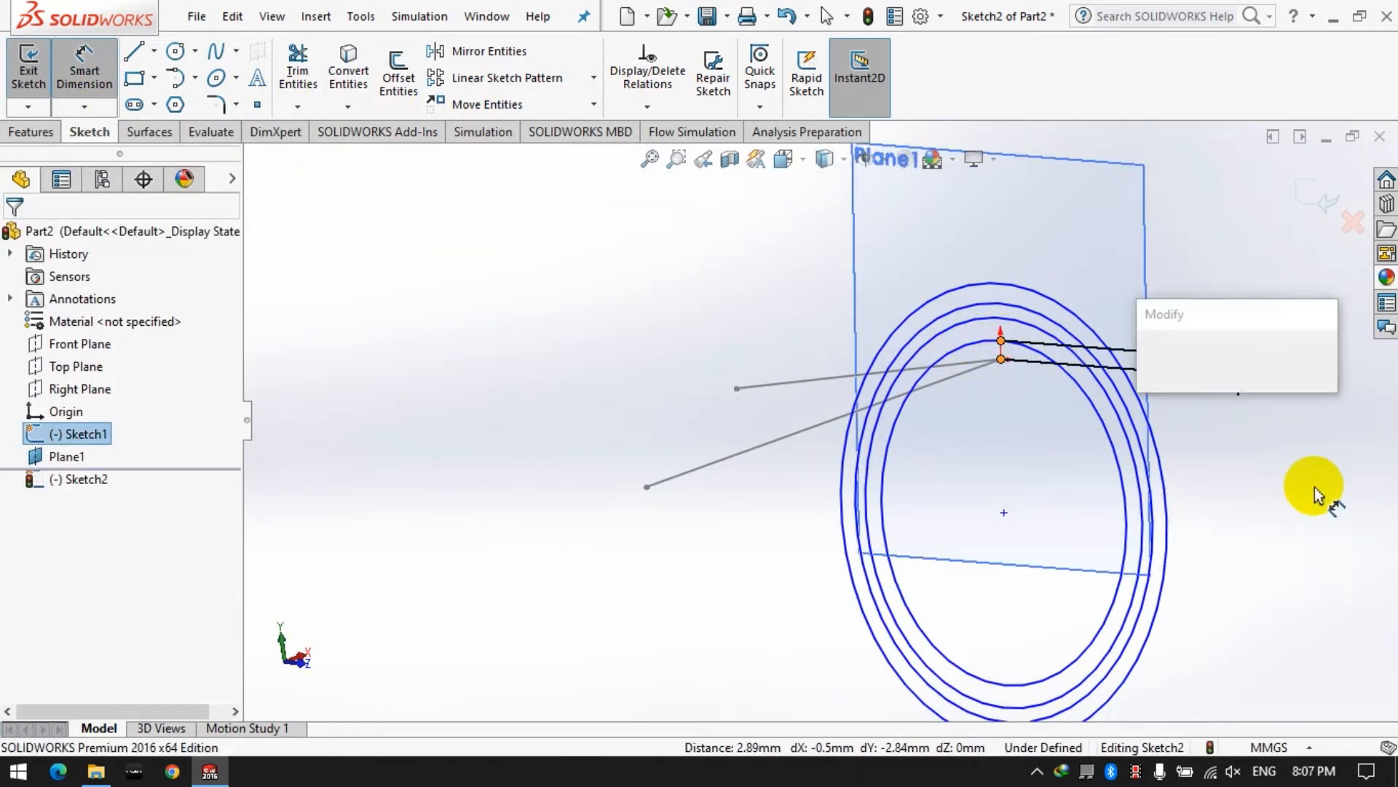
{"action": "type", "text": "0"}
{"action": "key", "text": "Return"}
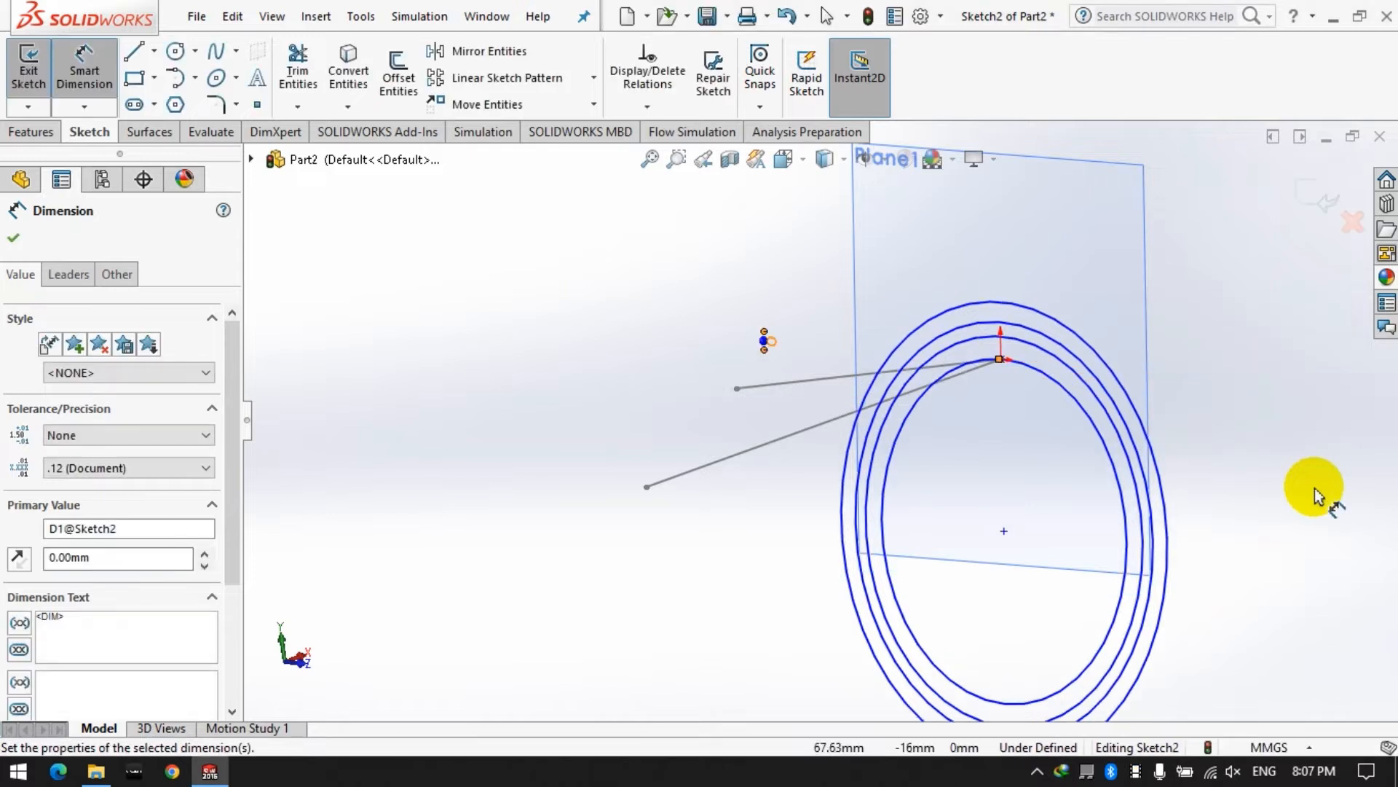
Step: Dimension the diameter of the innermost circle, the one carrying the point, as 100 mm
{"action": "left_click", "coordinate": [1055, 392]}
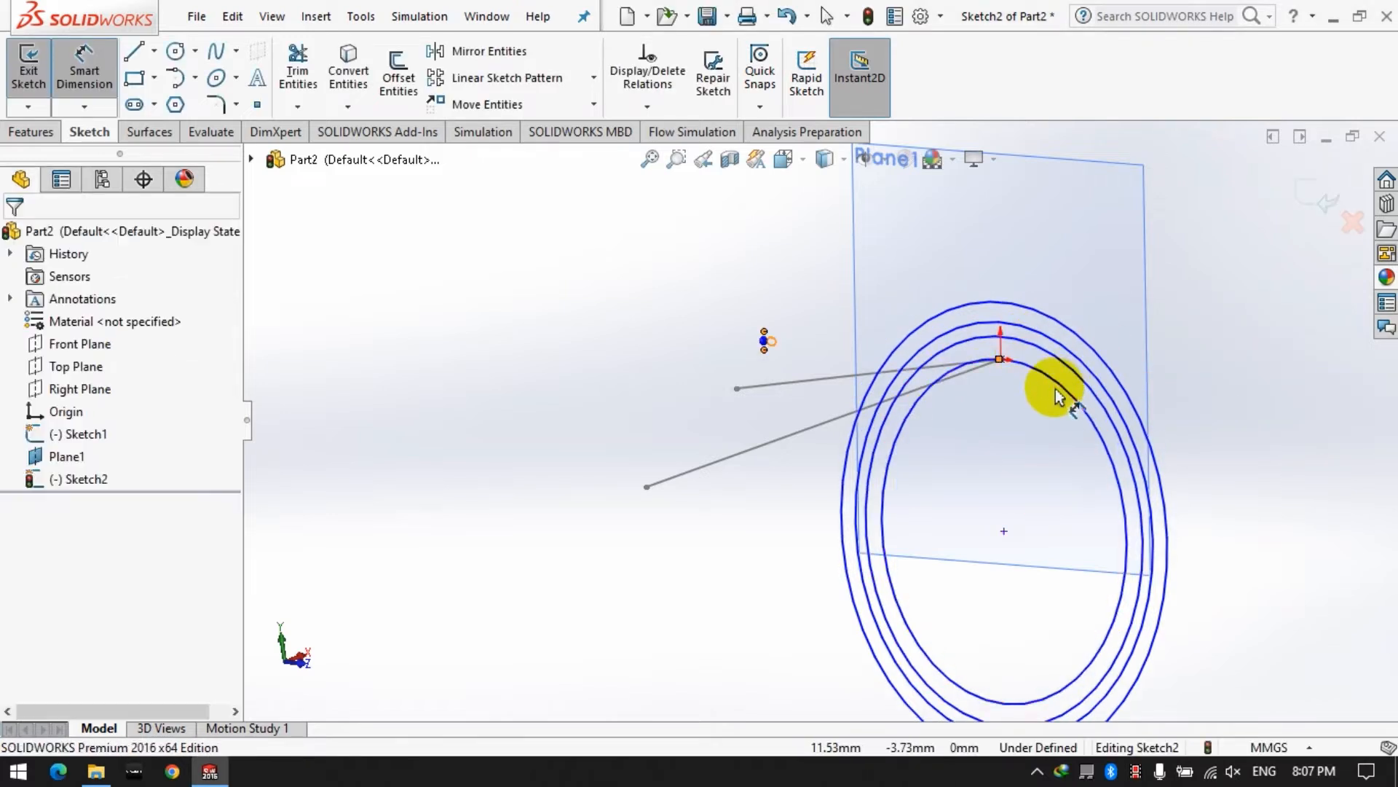
{"action": "left_click", "coordinate": [1061, 385]}
{"action": "left_click", "coordinate": [1223, 346]}
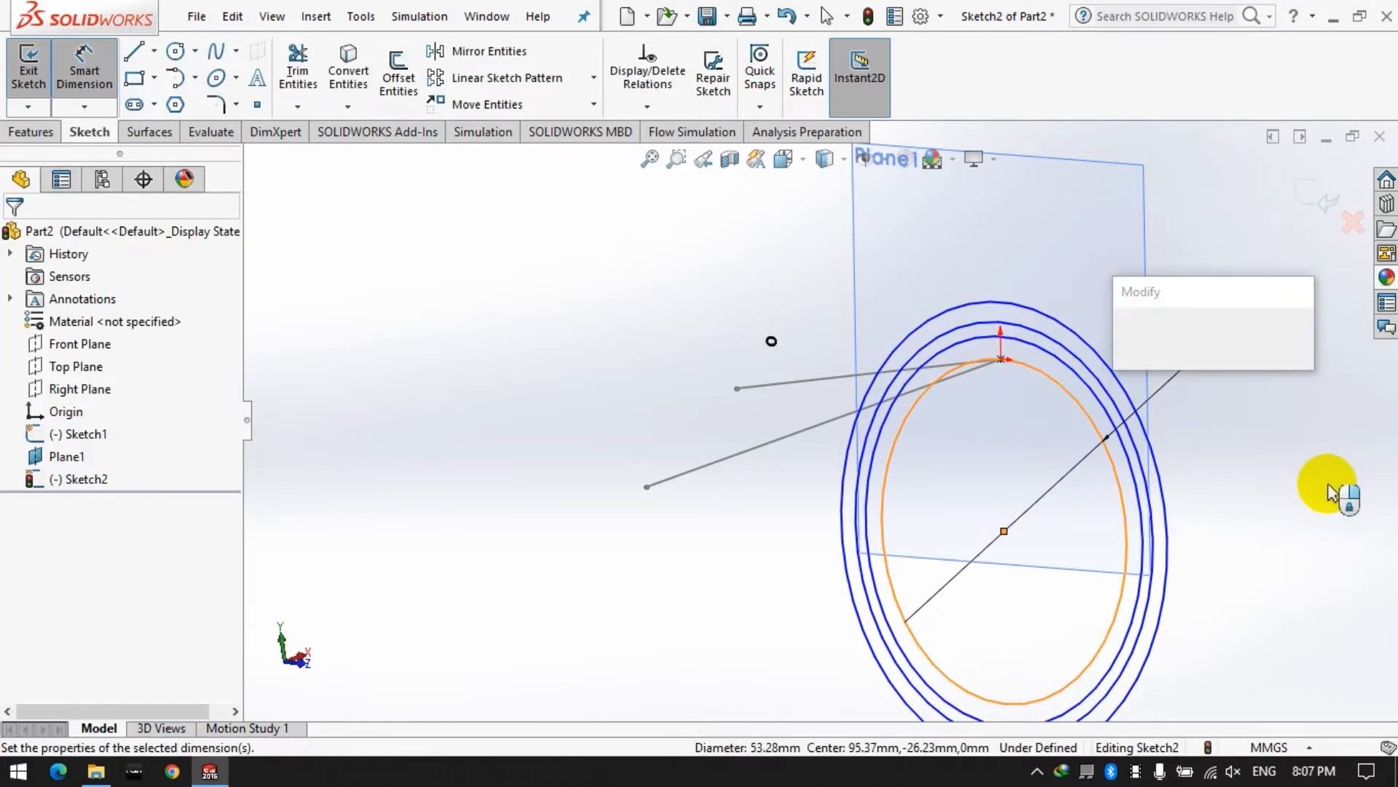
{"action": "type", "text": "100"}
{"action": "key", "text": "Return"}
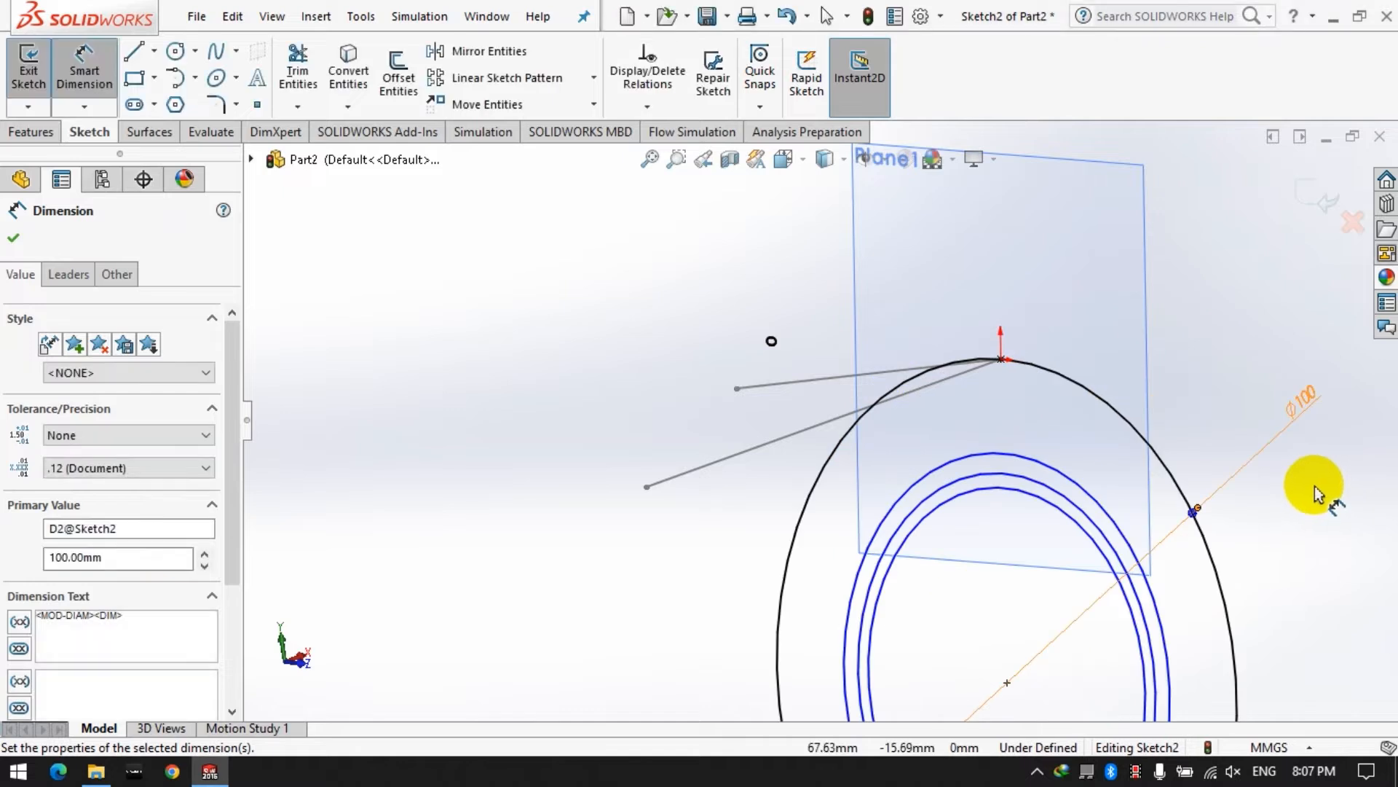
Step: Dimension the largest of the three undimensioned circles with a diameter of 102 mm
{"action": "left_click", "coordinate": [1085, 495]}
{"action": "left_click", "coordinate": [1263, 394]}
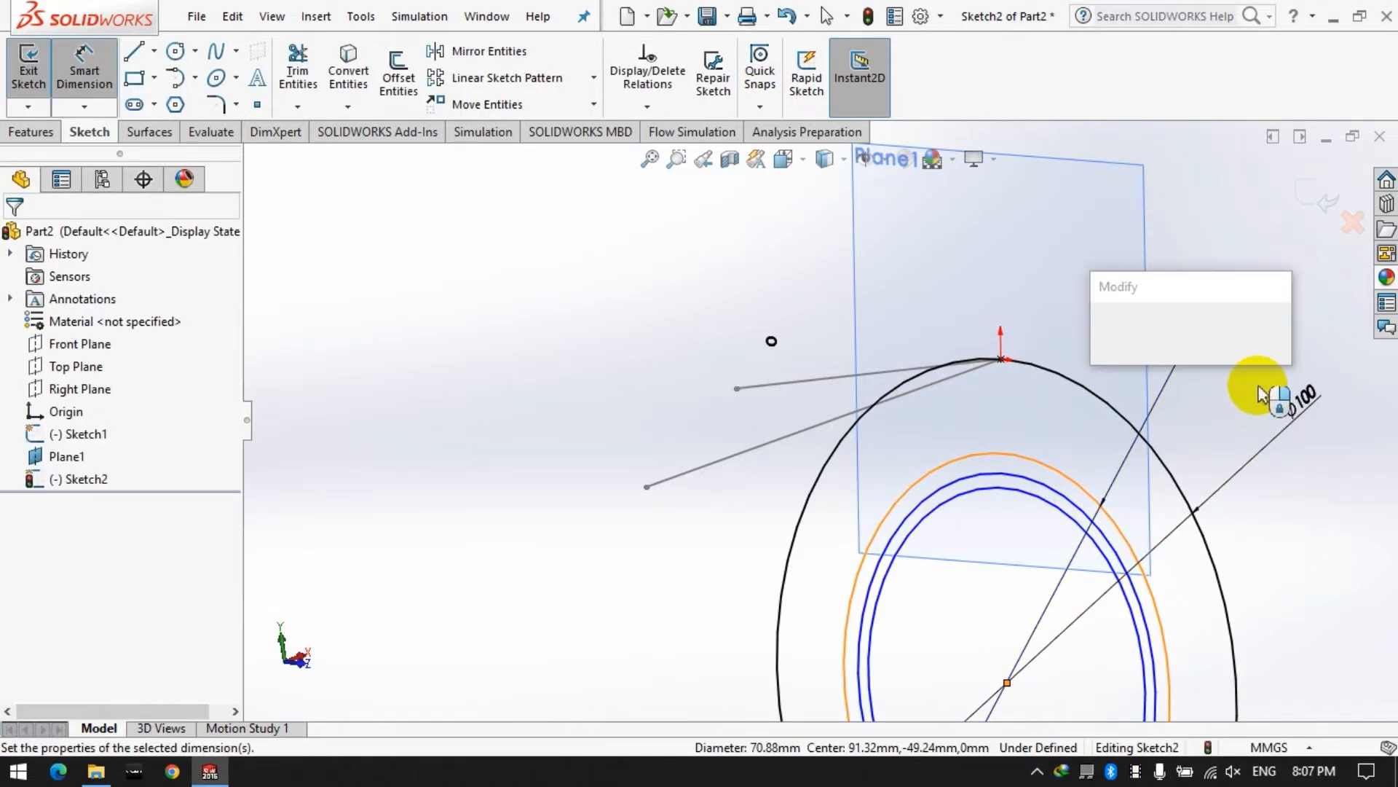
{"action": "type", "text": "102"}
{"action": "key", "text": "Return"}
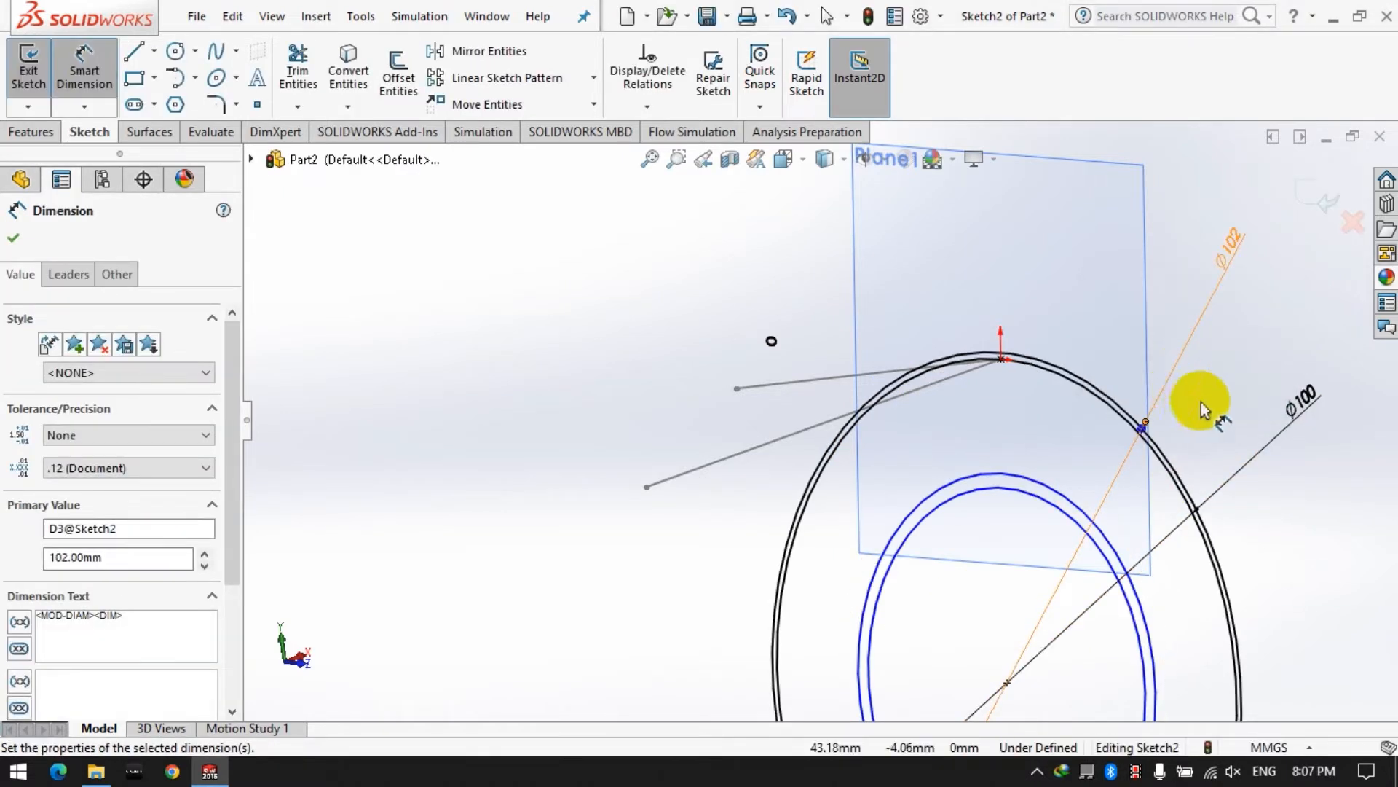
Step: Dimension the larger of the two remaining undimensioned circles with a diameter of 102/0.94
{"action": "left_click", "coordinate": [1107, 544]}
{"action": "left_click", "coordinate": [1274, 473]}
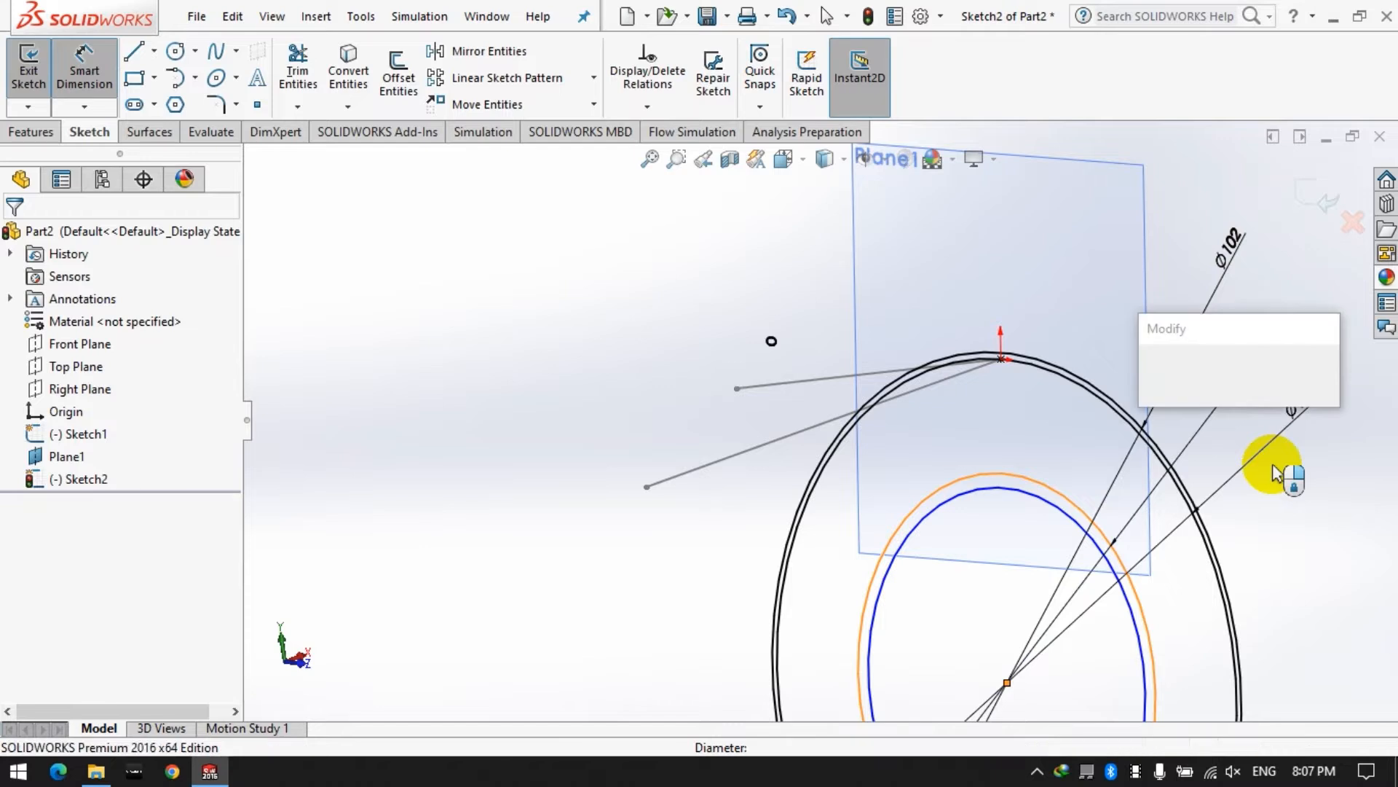
{"action": "type", "text": "102/0.94"}
{"action": "key", "text": "Return"}
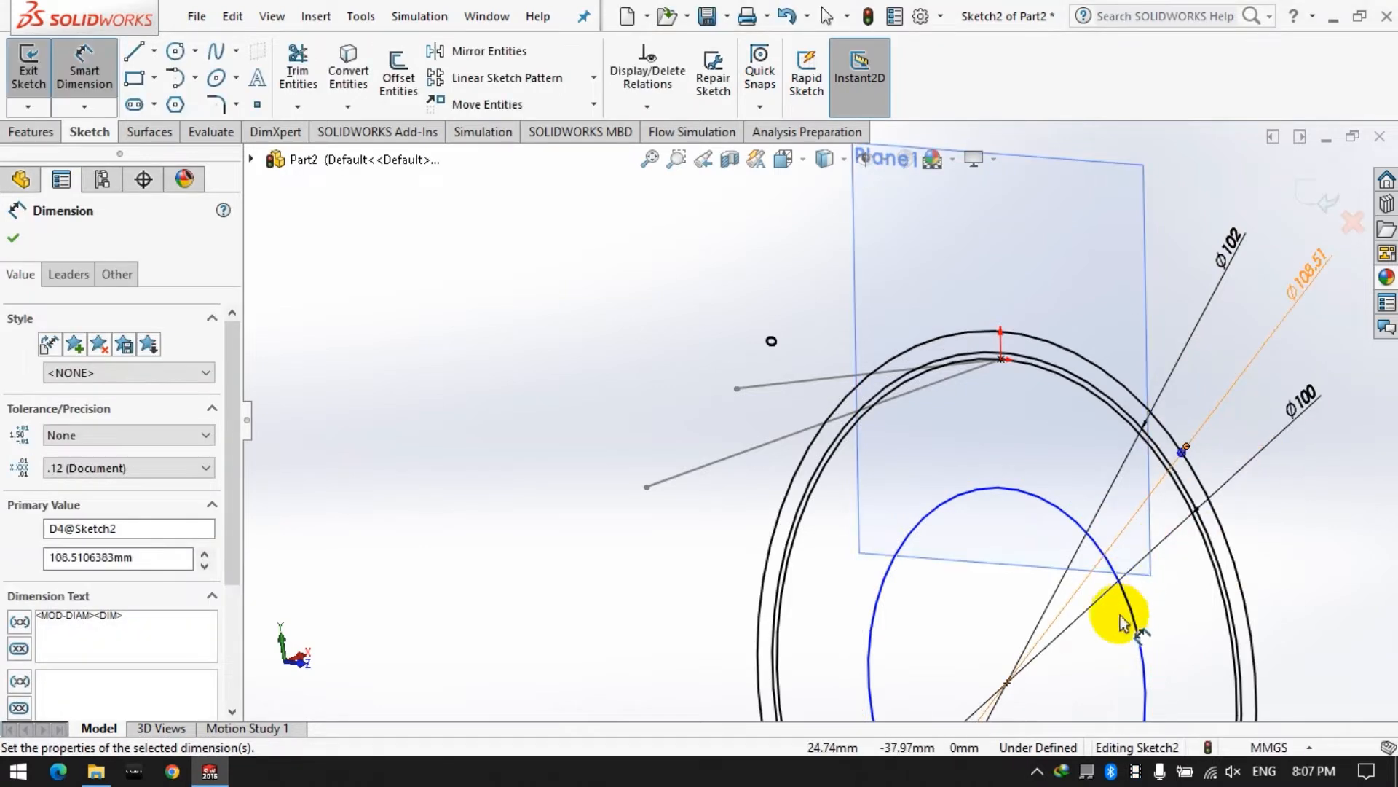
Step: Dimension the last undimensioned circle with a diameter of 108.51/0.94
{"action": "left_click", "coordinate": [1133, 618]}
{"action": "left_click", "coordinate": [1372, 536]}
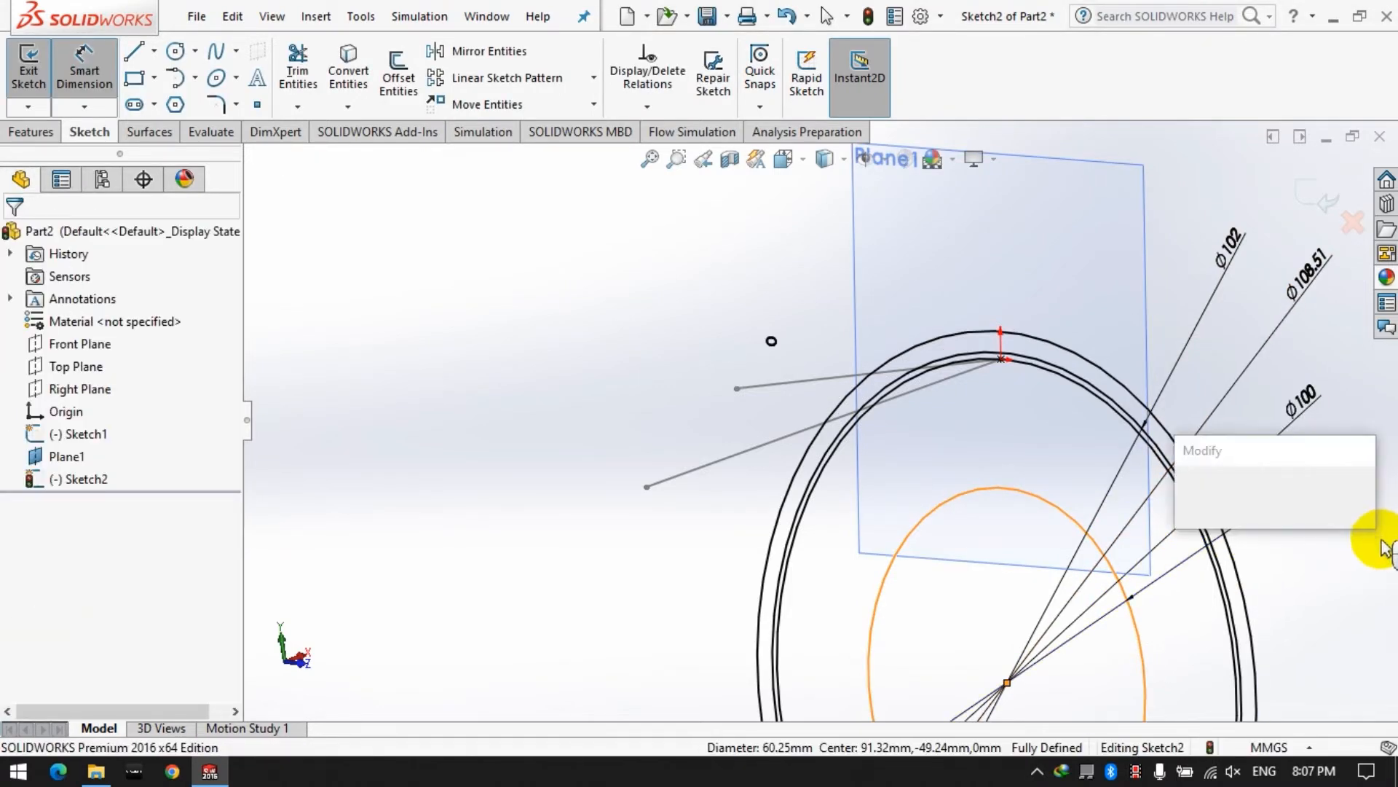
{"action": "type", "text": "108.51"}
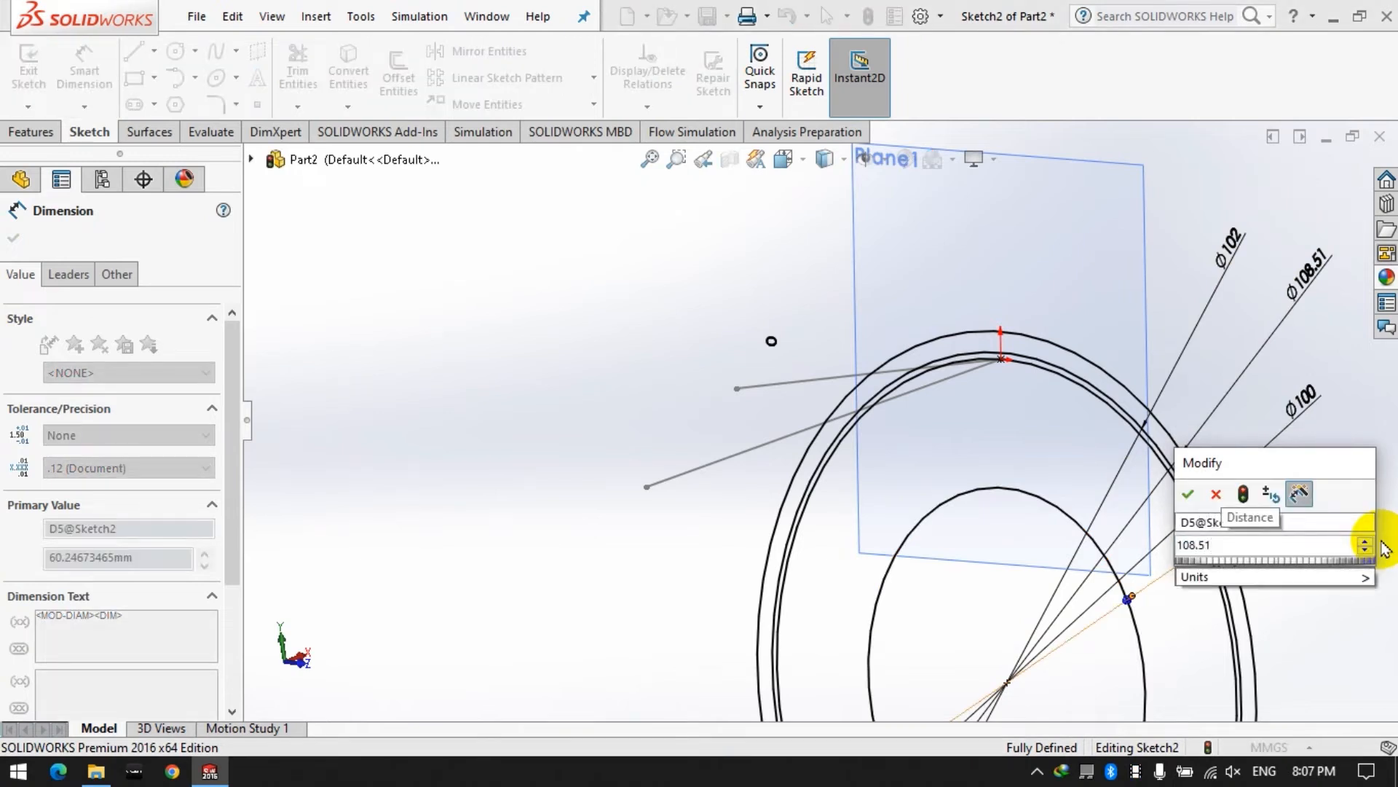
{"action": "type", "text": "/0"}
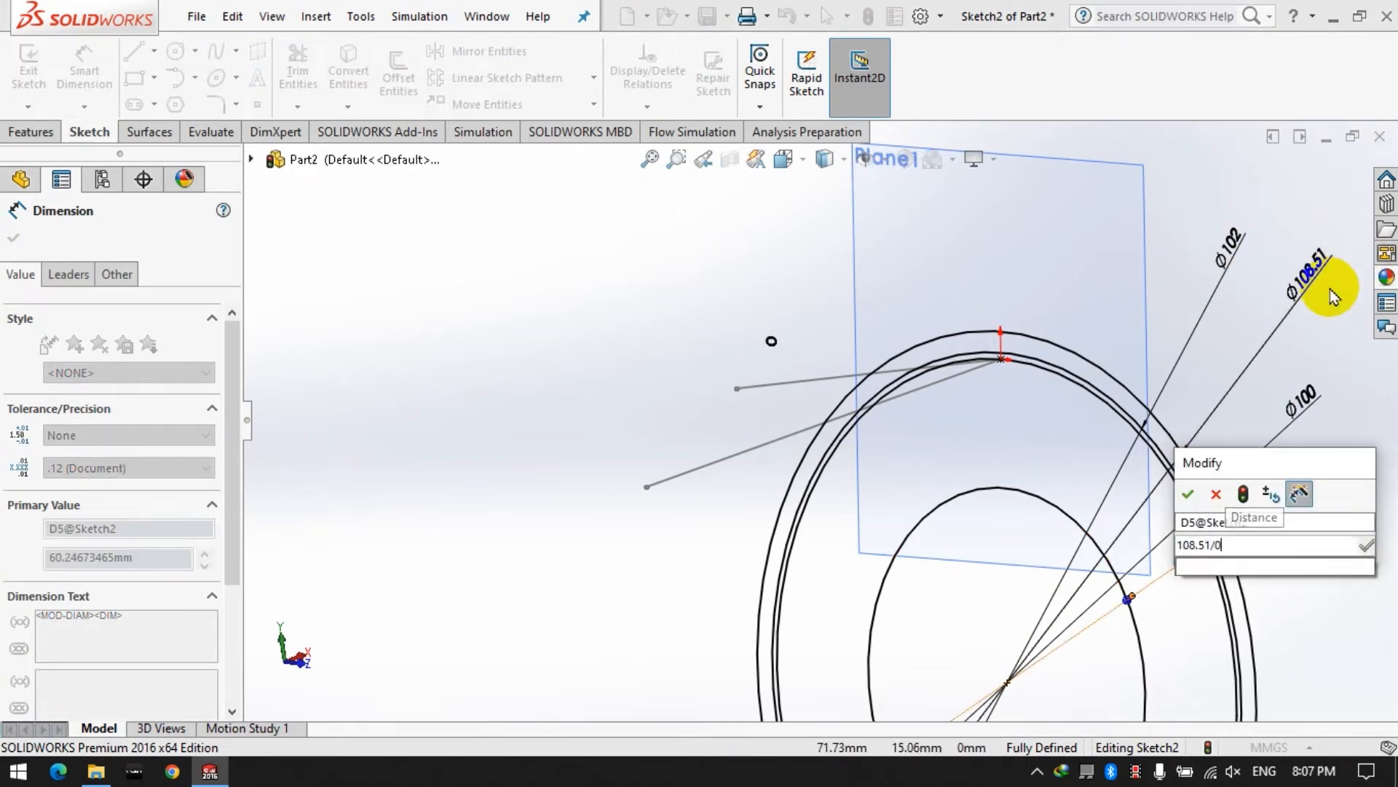
{"action": "type", "text": ".94"}
{"action": "key", "text": "Return"}
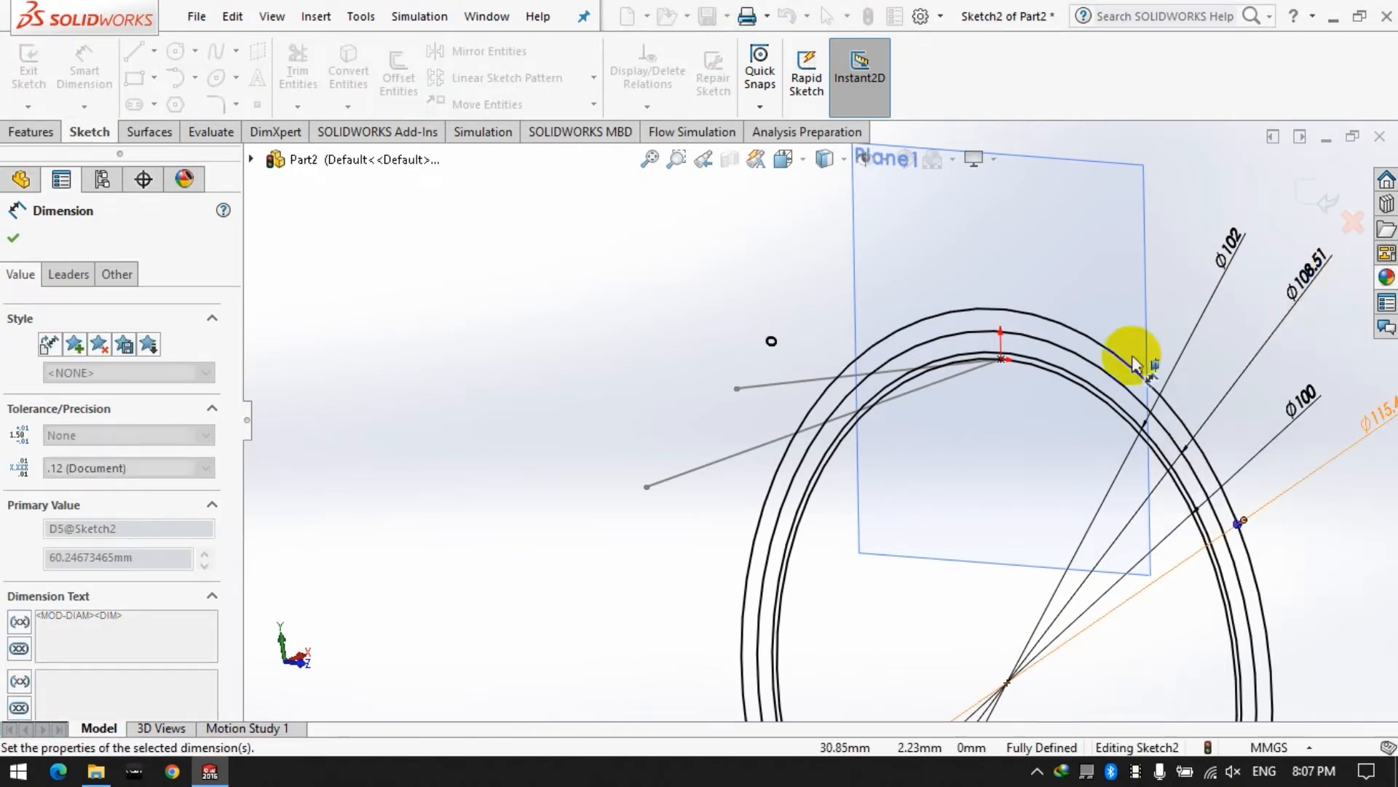
Step: Sketch a vertical centerline from the common centre of the circles up past the outermost circle
{"action": "right_click", "coordinate": [88, 486]}
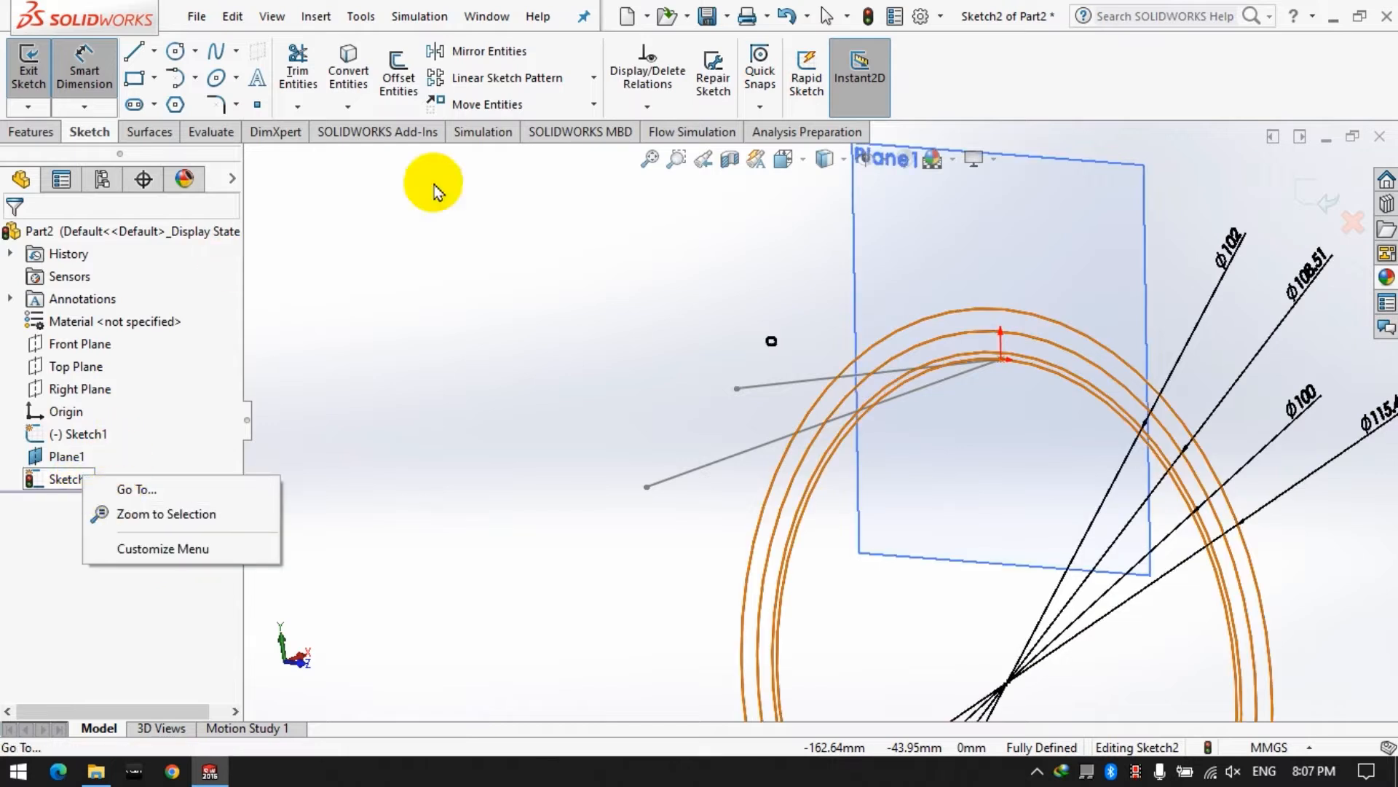
{"action": "left_click", "coordinate": [785, 162]}
{"action": "left_click", "coordinate": [902, 275]}
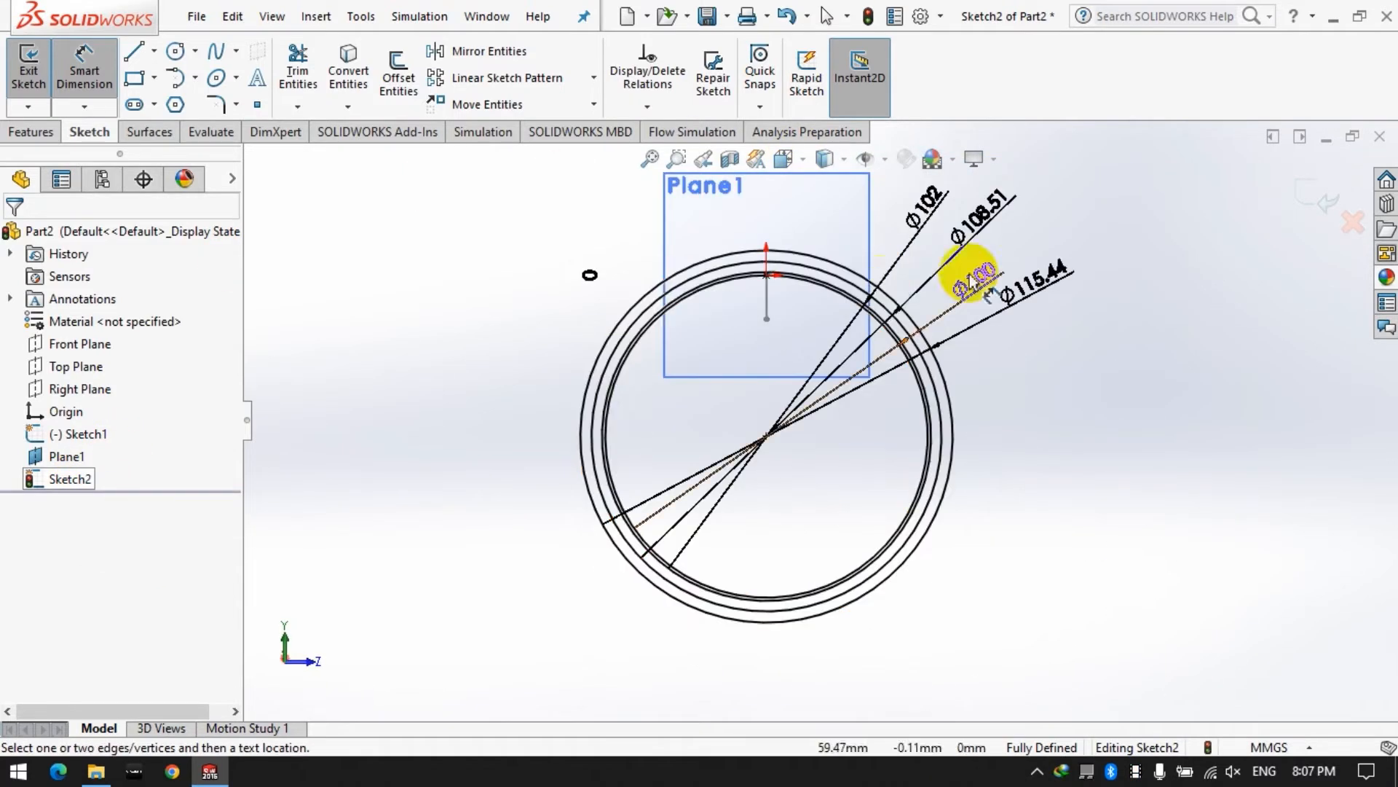
{"action": "left_click", "coordinate": [154, 51]}
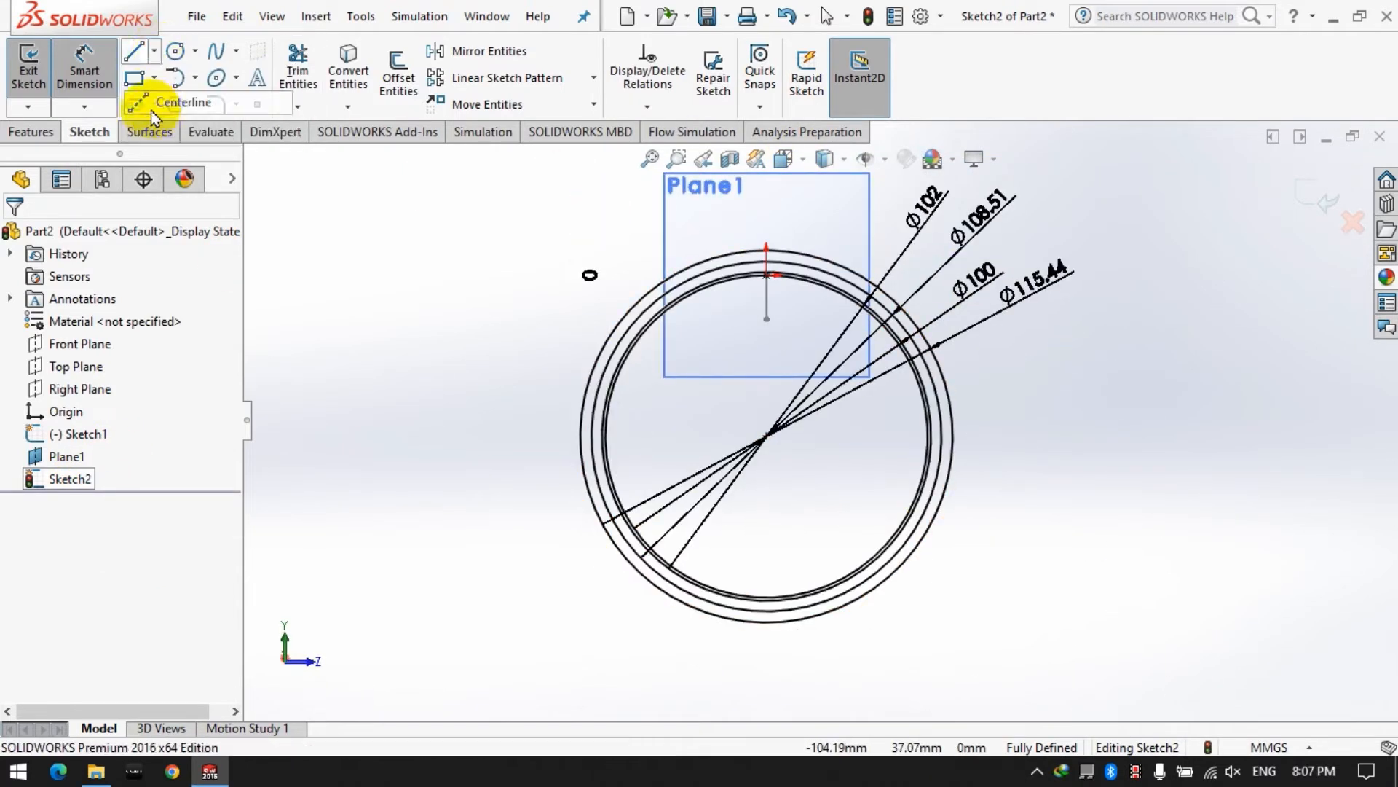
{"action": "left_click", "coordinate": [182, 101]}
{"action": "left_click", "coordinate": [767, 437]}
{"action": "left_click", "coordinate": [768, 216]}
Step: Sketch two slanted lines from the circles' centre past the outermost circle, one on each side of the centerline, the left one about 75.5 mm long
{"action": "left_click", "coordinate": [154, 53]}
{"action": "left_click", "coordinate": [151, 82]}
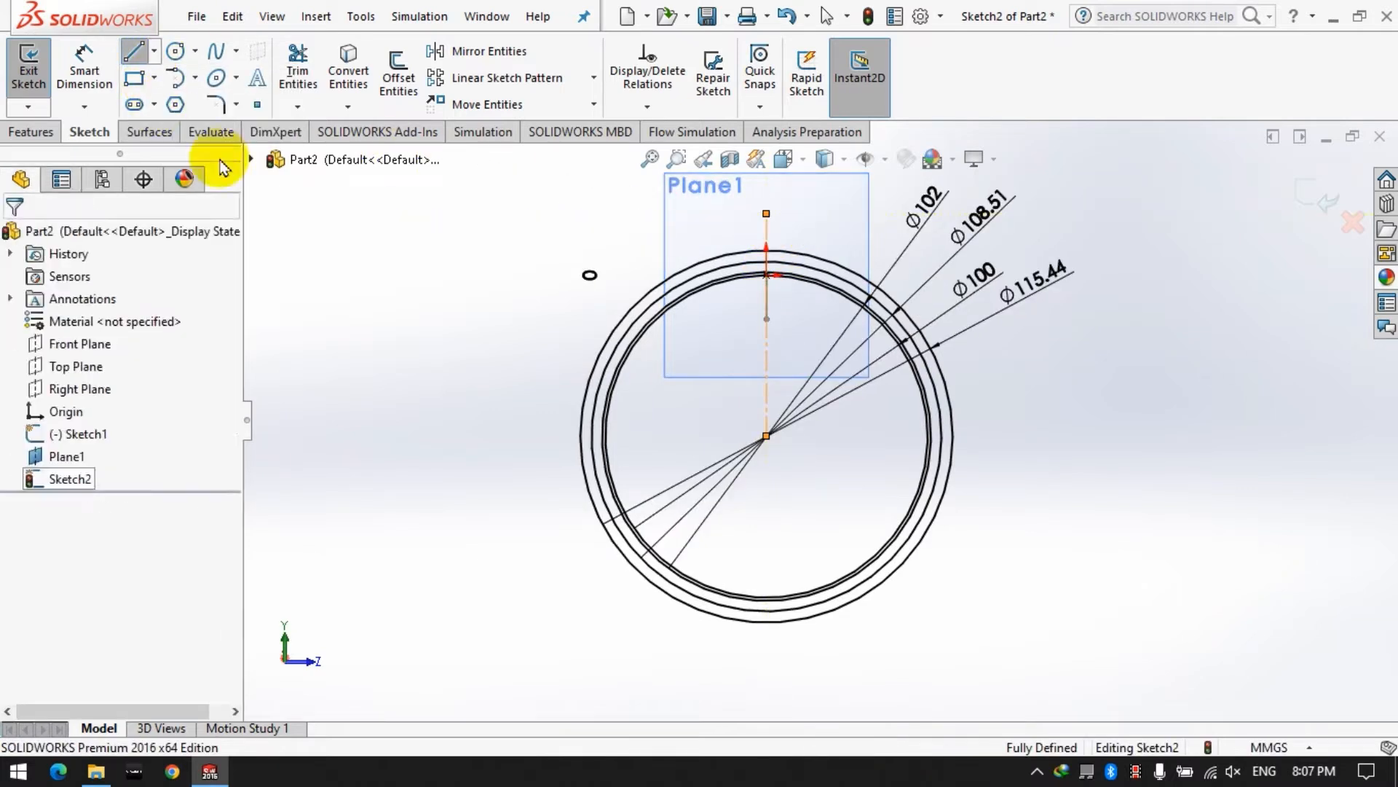
{"action": "left_click", "coordinate": [665, 212]}
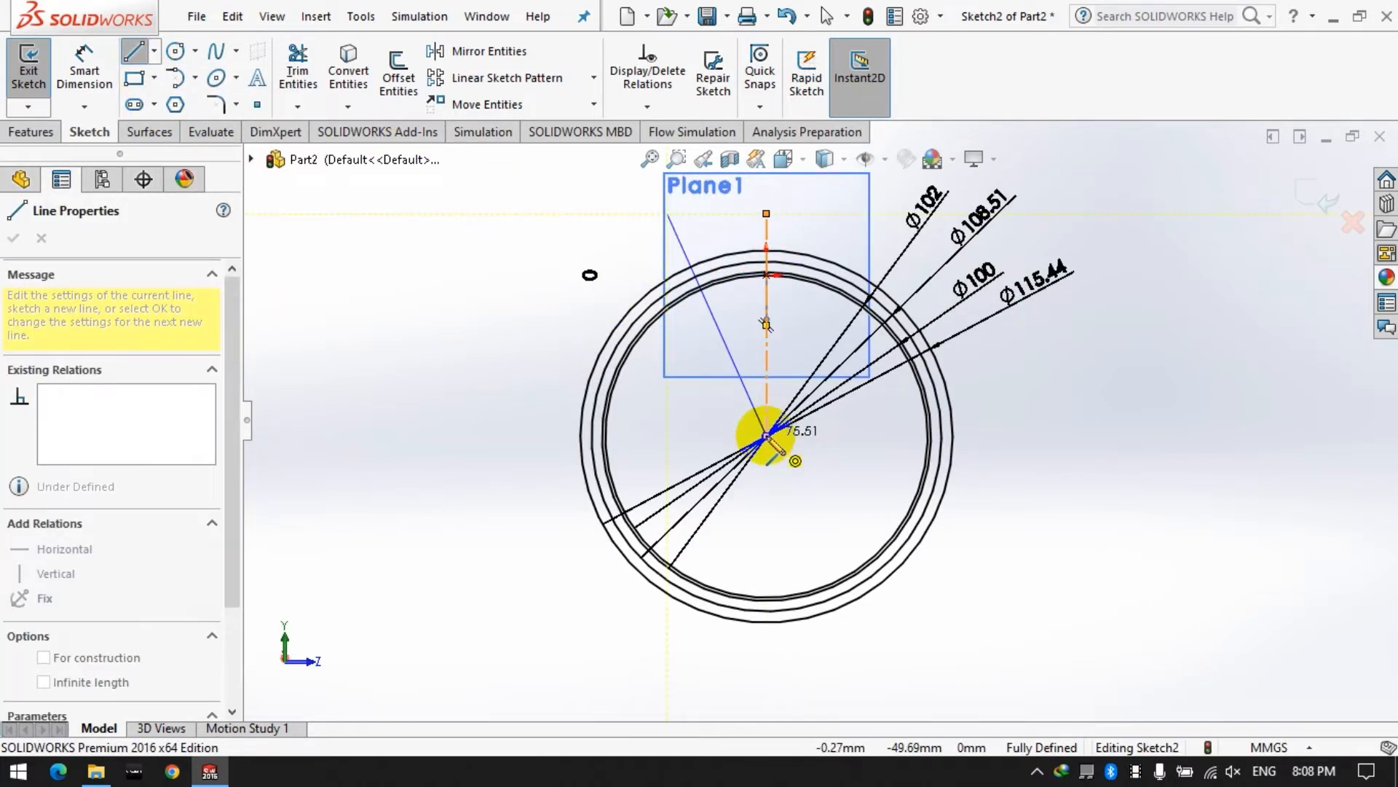
{"action": "left_click", "coordinate": [767, 437]}
{"action": "left_click", "coordinate": [889, 213]}
Step: Dimension the angle between the left slanted line and the centerline as 90/36 degrees
{"action": "left_click", "coordinate": [85, 65]}
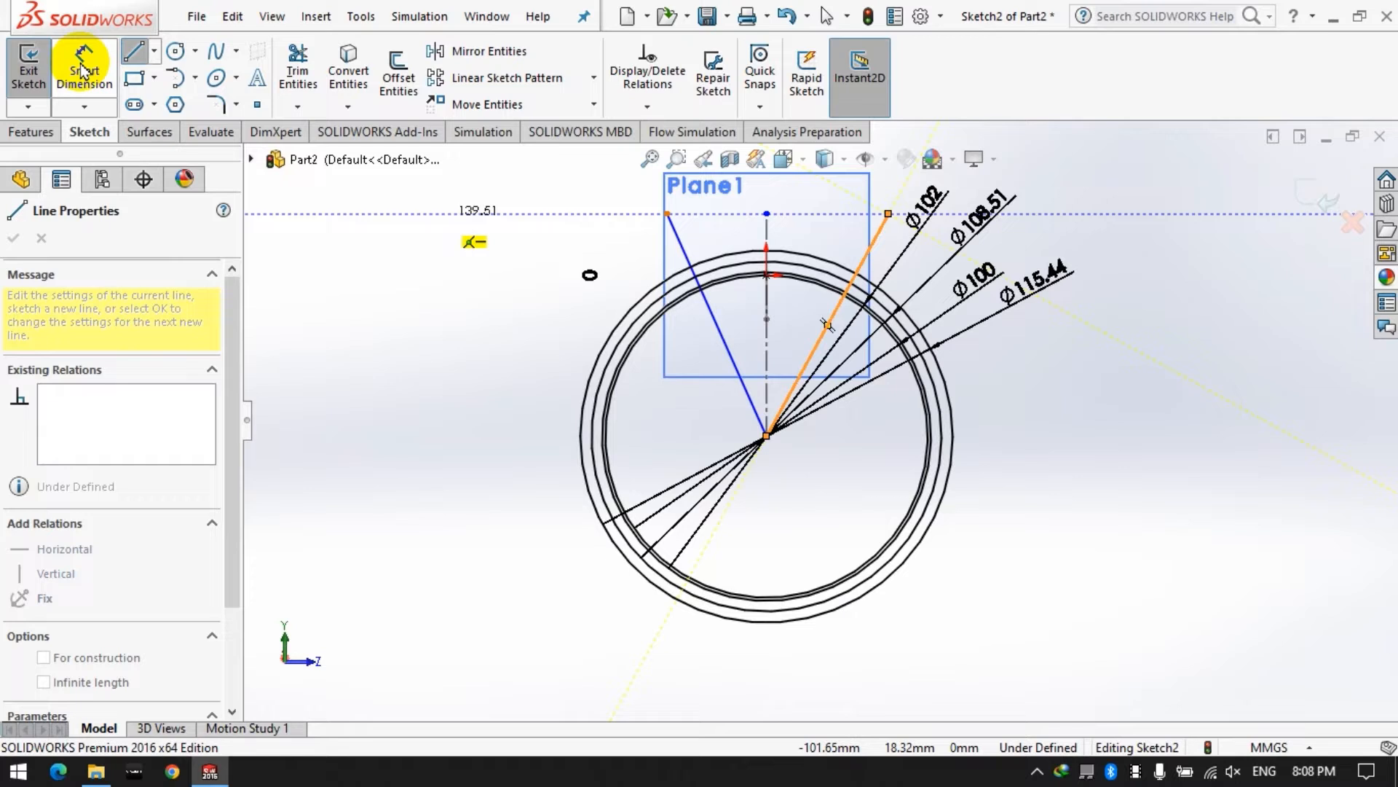
{"action": "left_click", "coordinate": [720, 330]}
{"action": "left_click", "coordinate": [766, 314]}
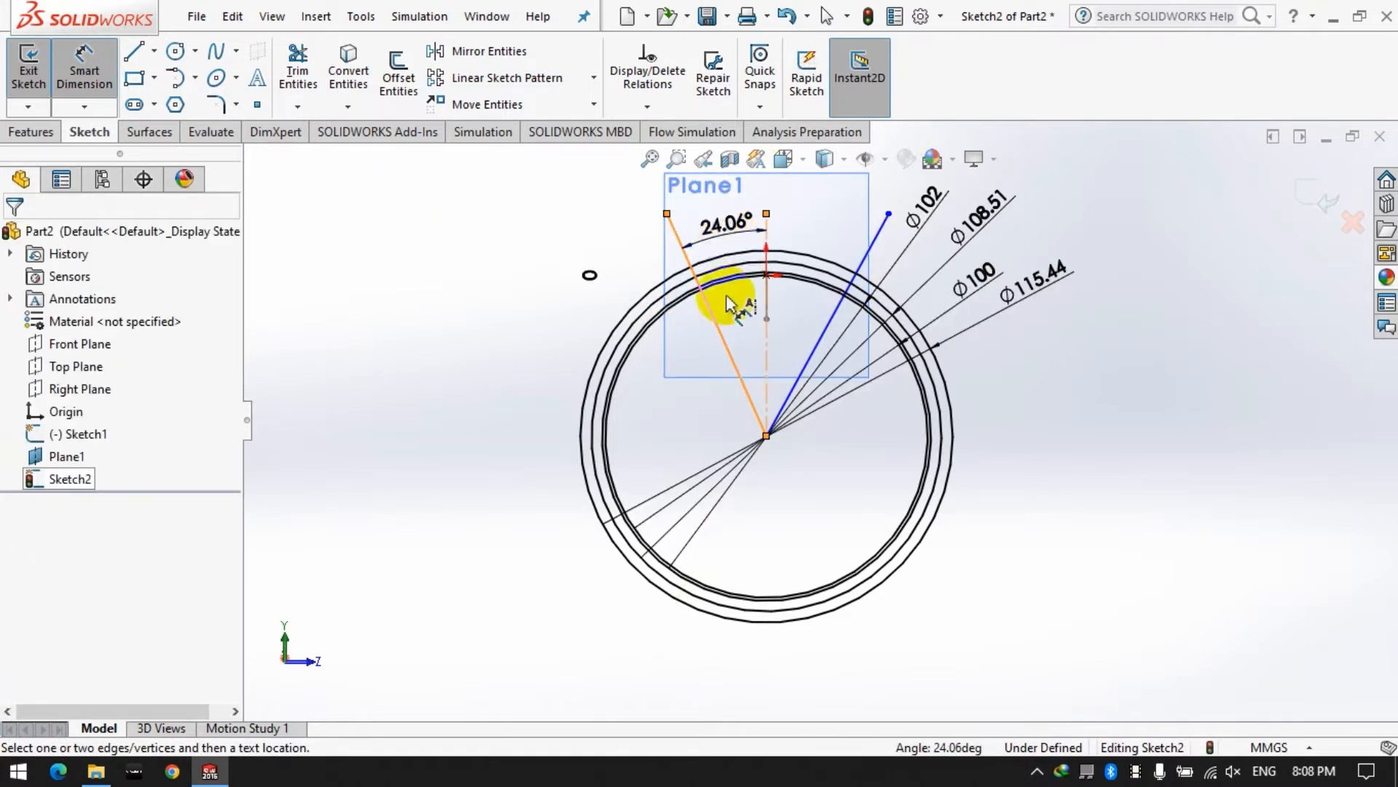
{"action": "left_click", "coordinate": [727, 313]}
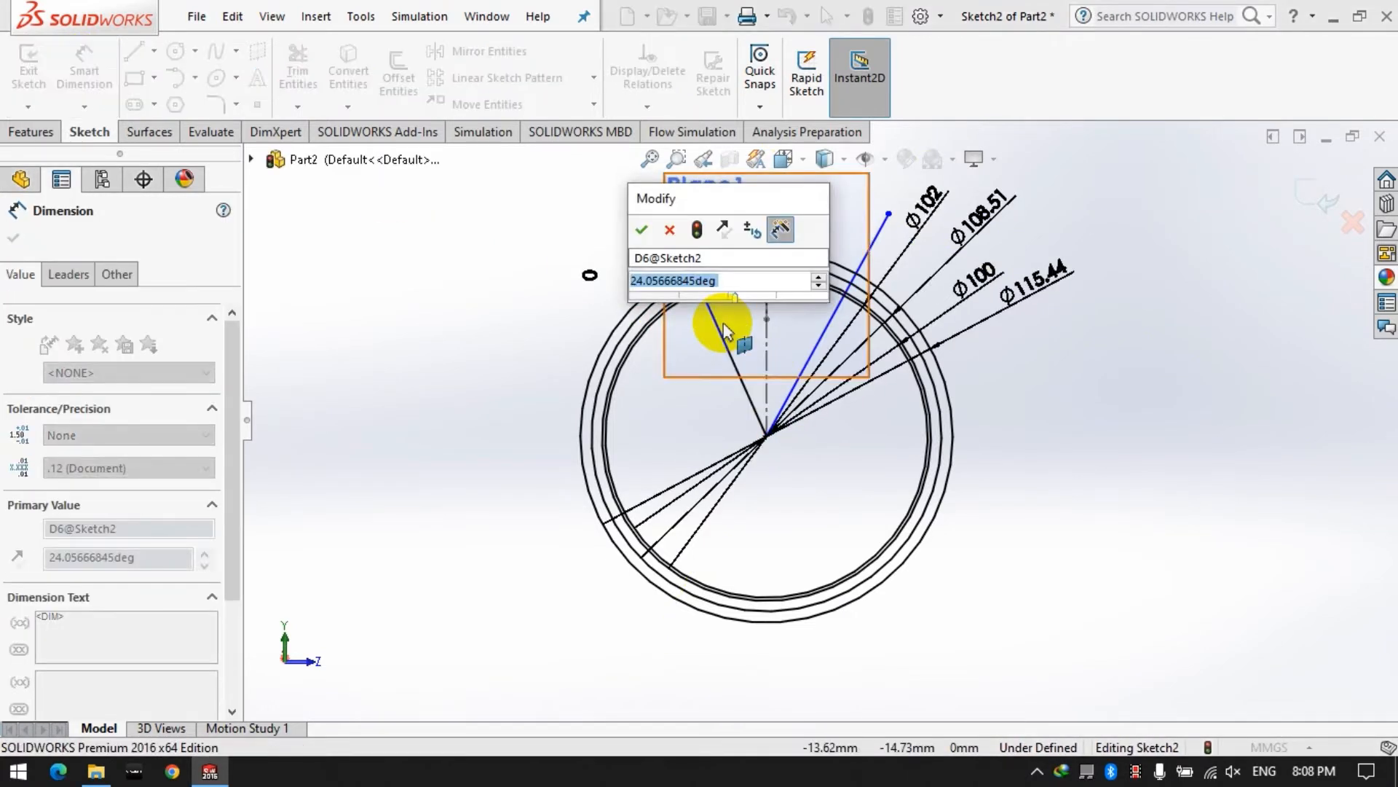
{"action": "type", "text": "90/36"}
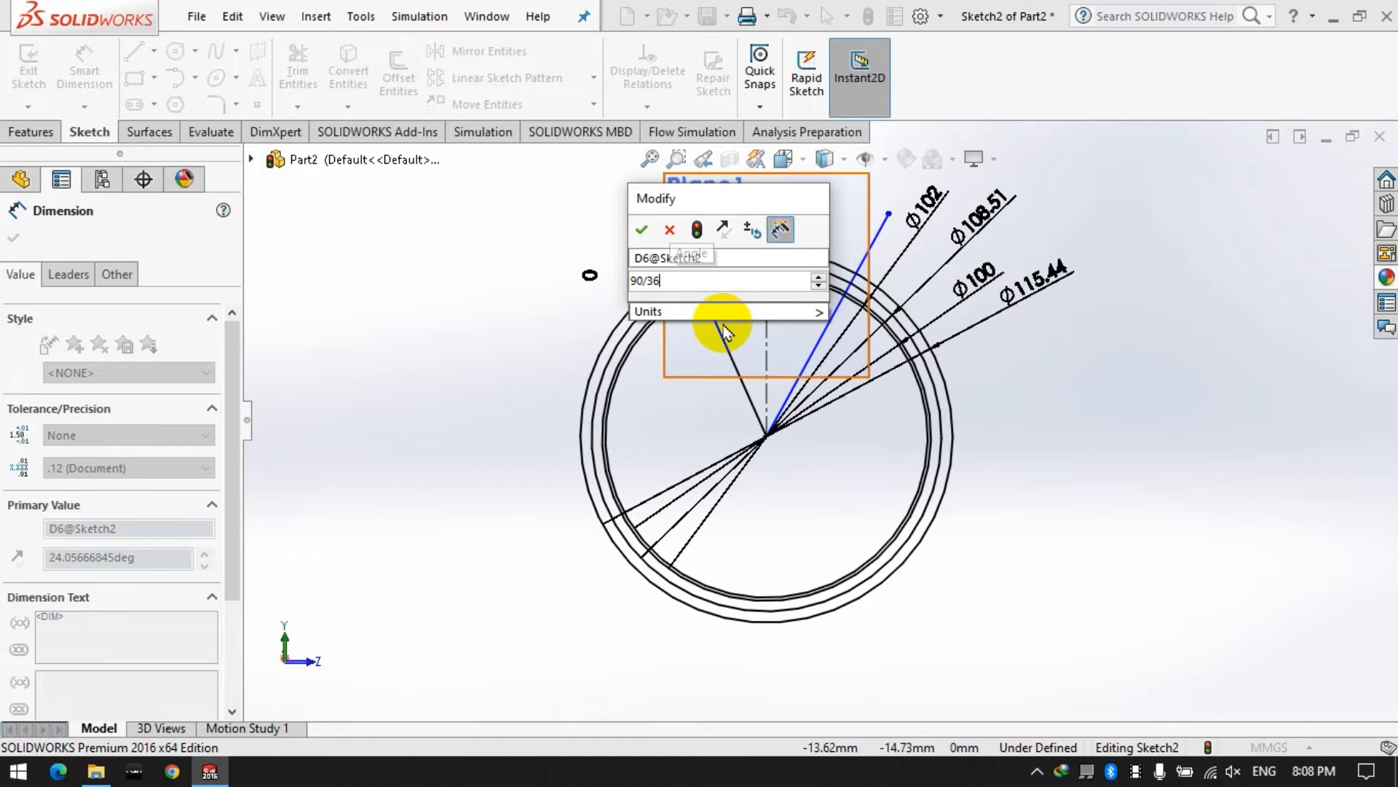
{"action": "key", "text": "Return"}
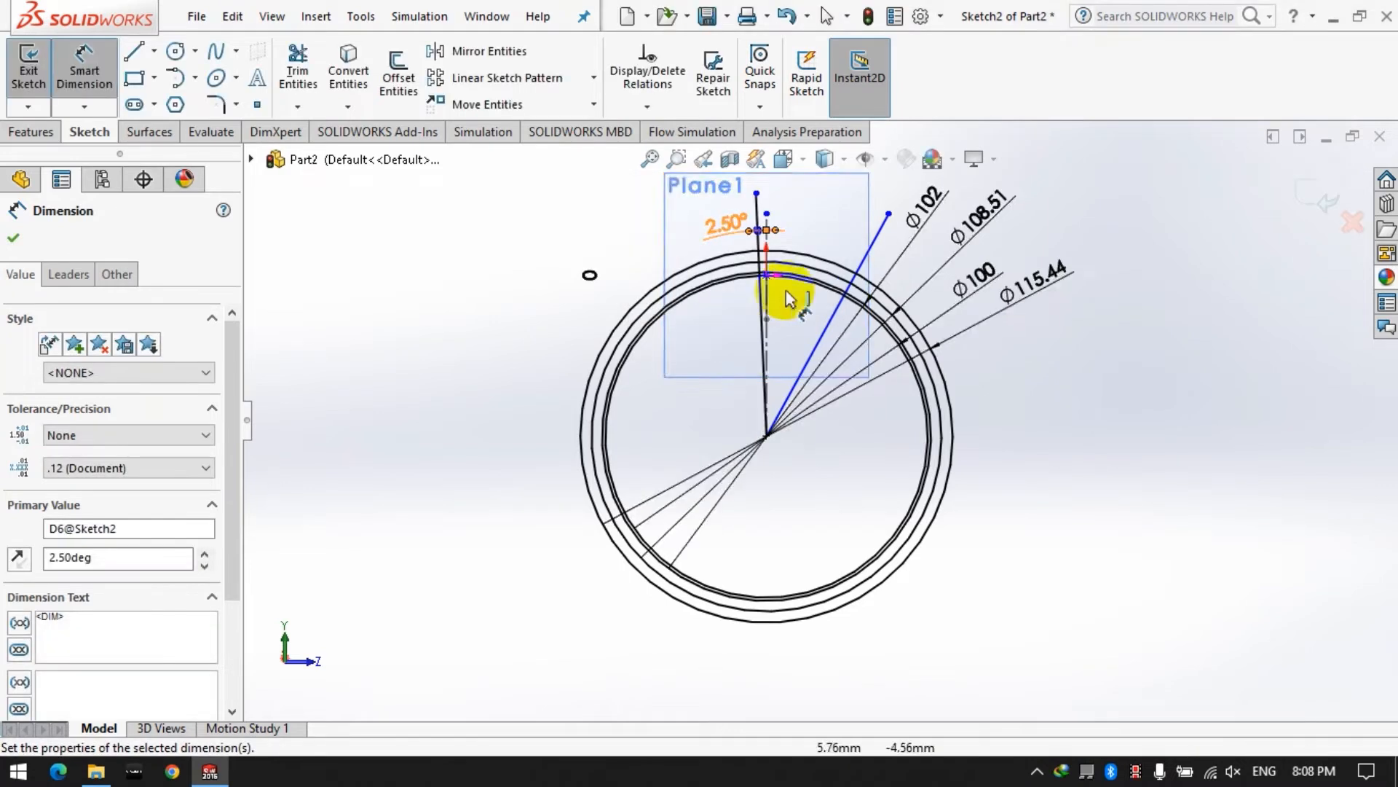
Step: Dimension the angle between the two slanted lines as 20 degrees
{"action": "scroll", "coordinate": [809, 255], "scroll_direction": "down", "scroll_amount": 5}
{"action": "left_click", "coordinate": [687, 238]}
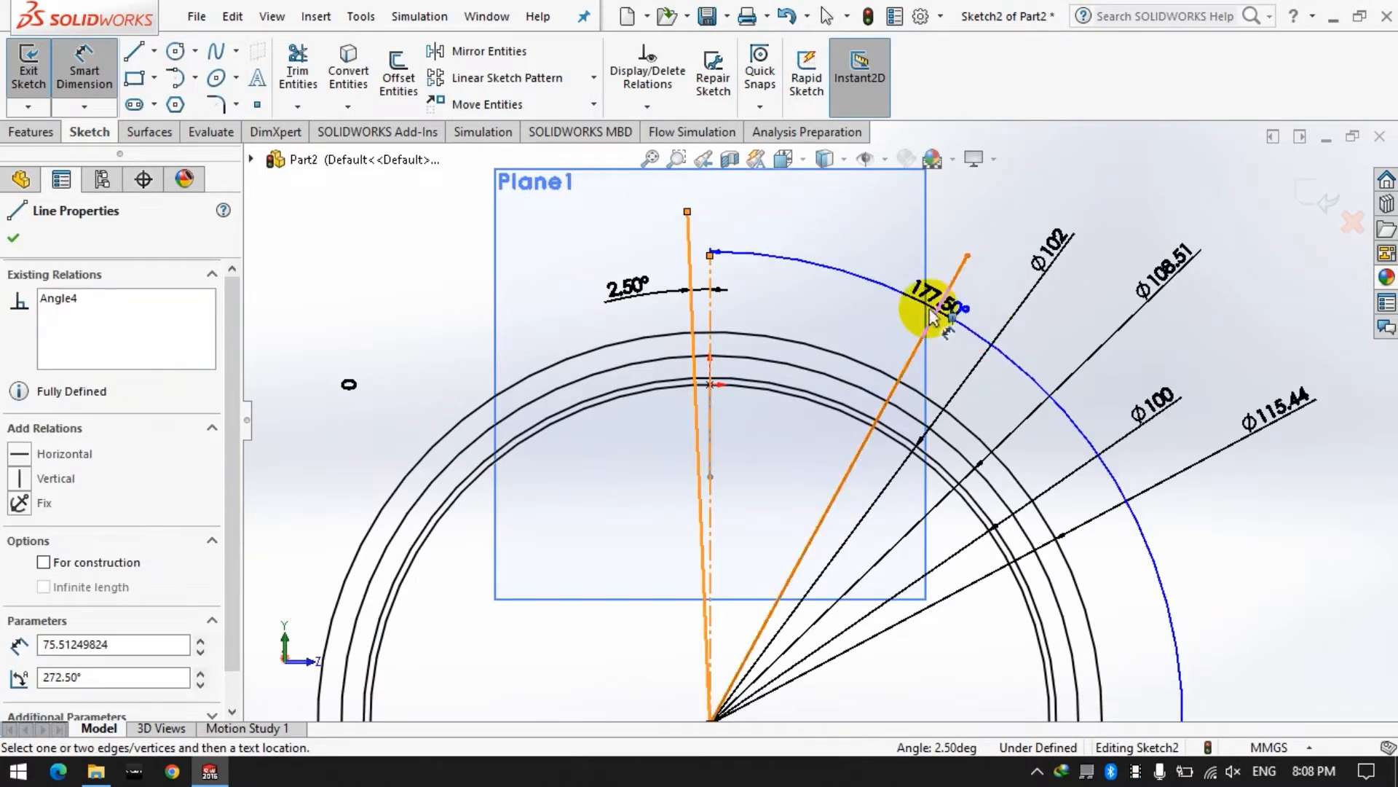
{"action": "key", "text": "Escape"}
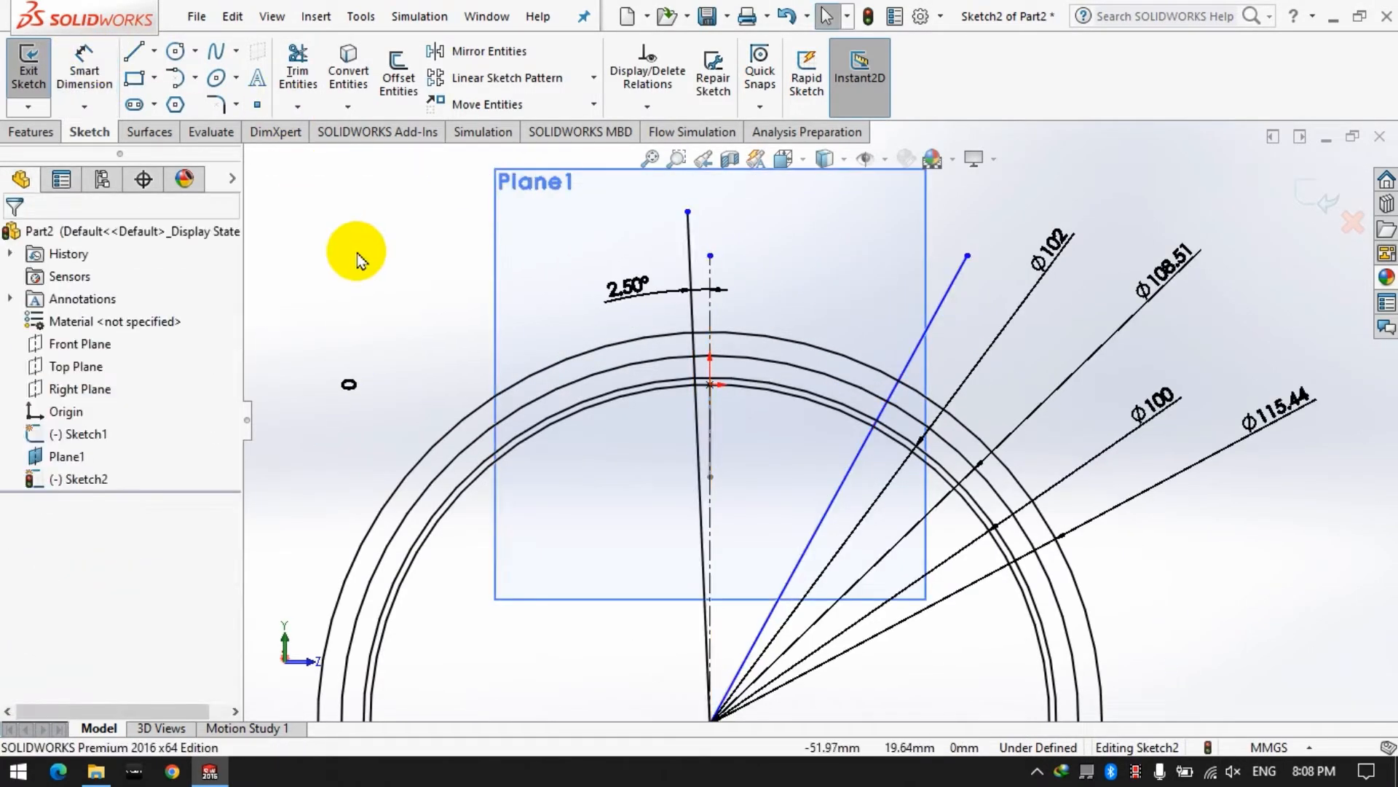
{"action": "left_click", "coordinate": [692, 255]}
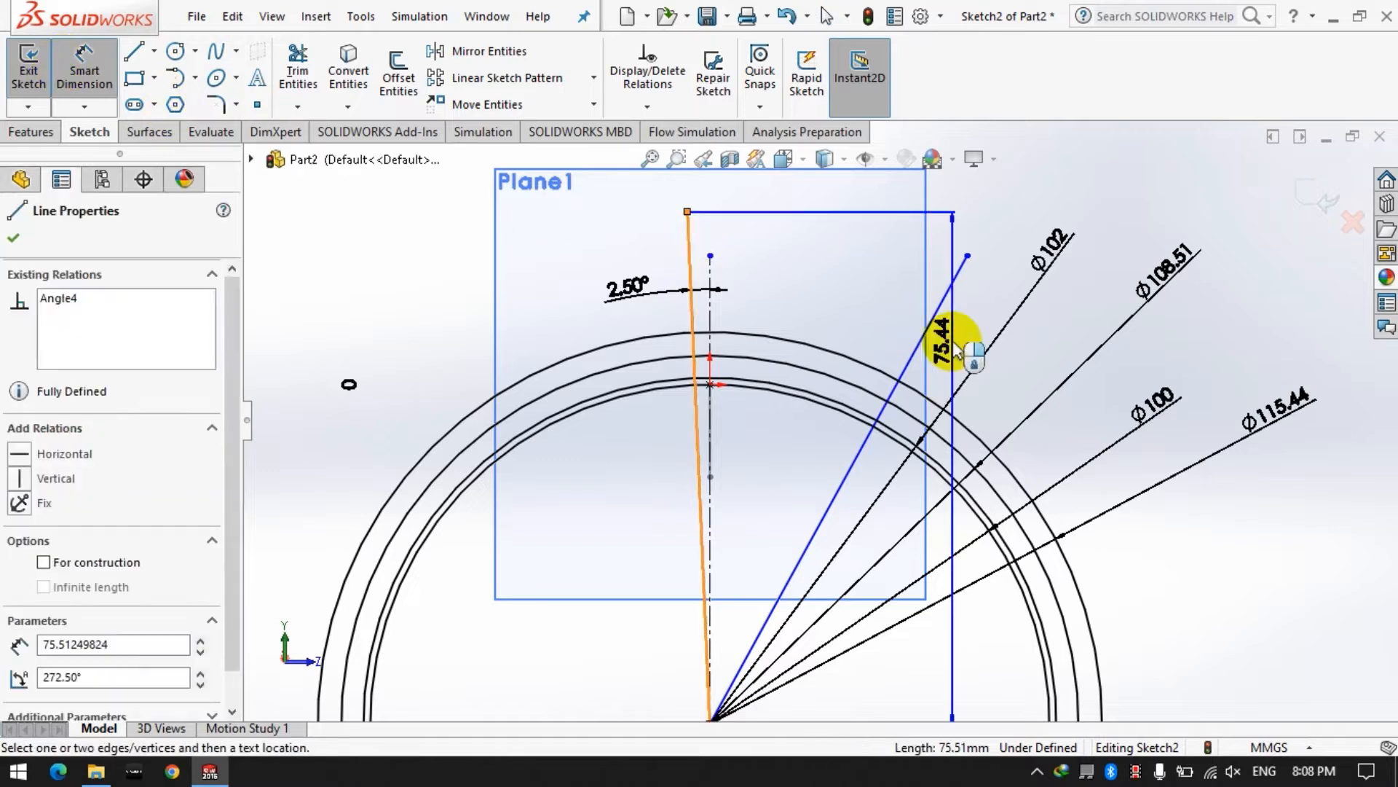
{"action": "left_click", "coordinate": [946, 299]}
{"action": "left_click", "coordinate": [830, 251]}
{"action": "type", "text": "20"}
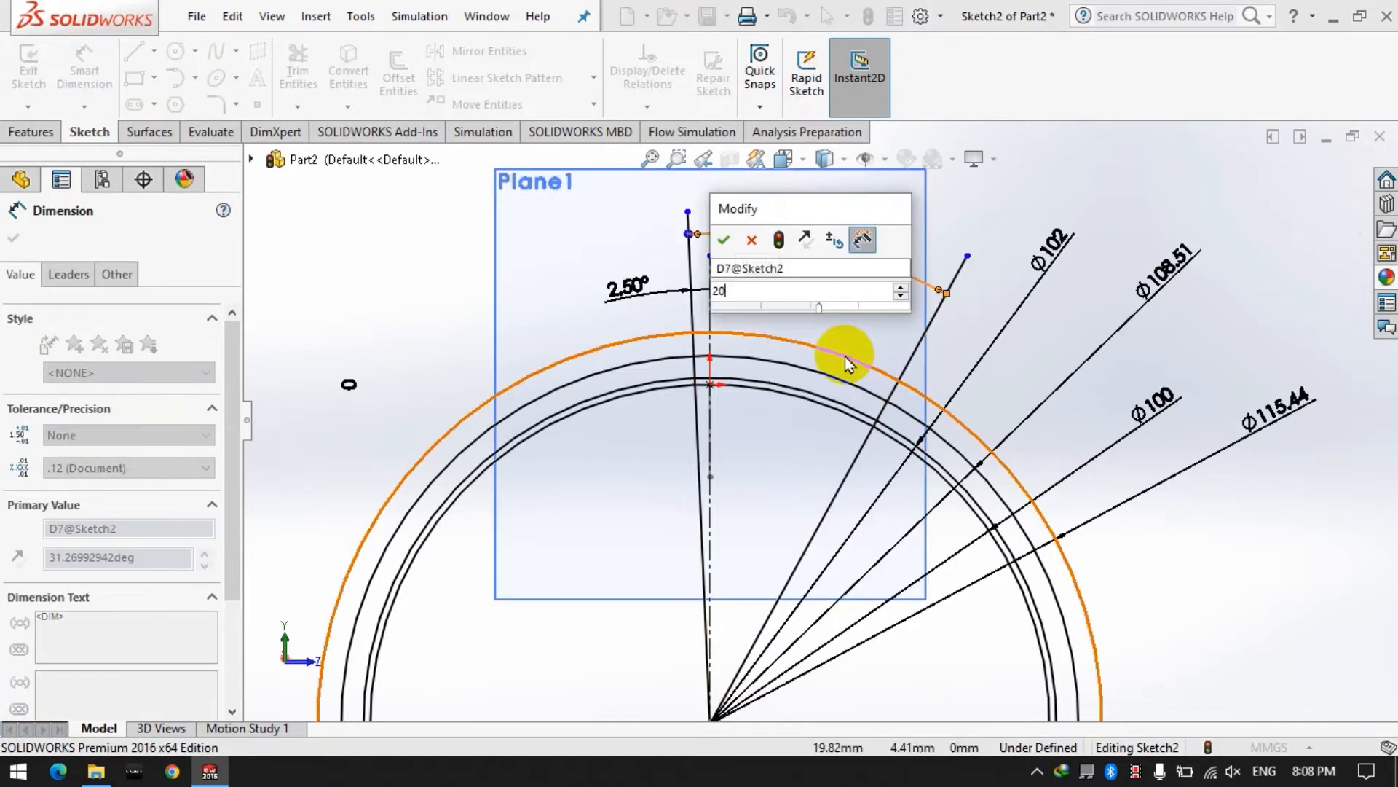
{"action": "key", "text": "Return"}
Step: Place points where the left slanted line crosses the 108.51 mm circle and where the right slanted line crosses the 102 mm circle
{"action": "scroll", "coordinate": [736, 401], "scroll_direction": "down", "scroll_amount": 3}
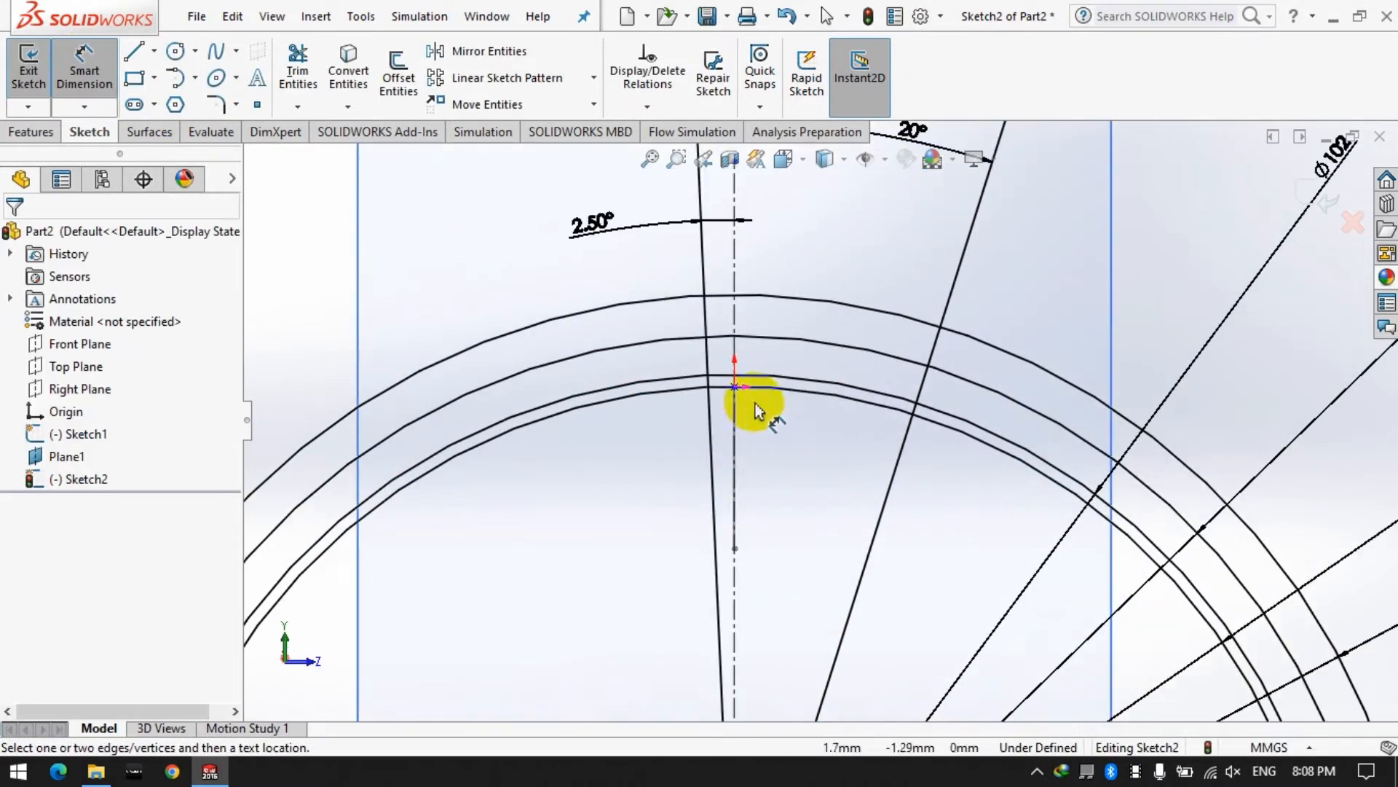
{"action": "left_click", "coordinate": [257, 104]}
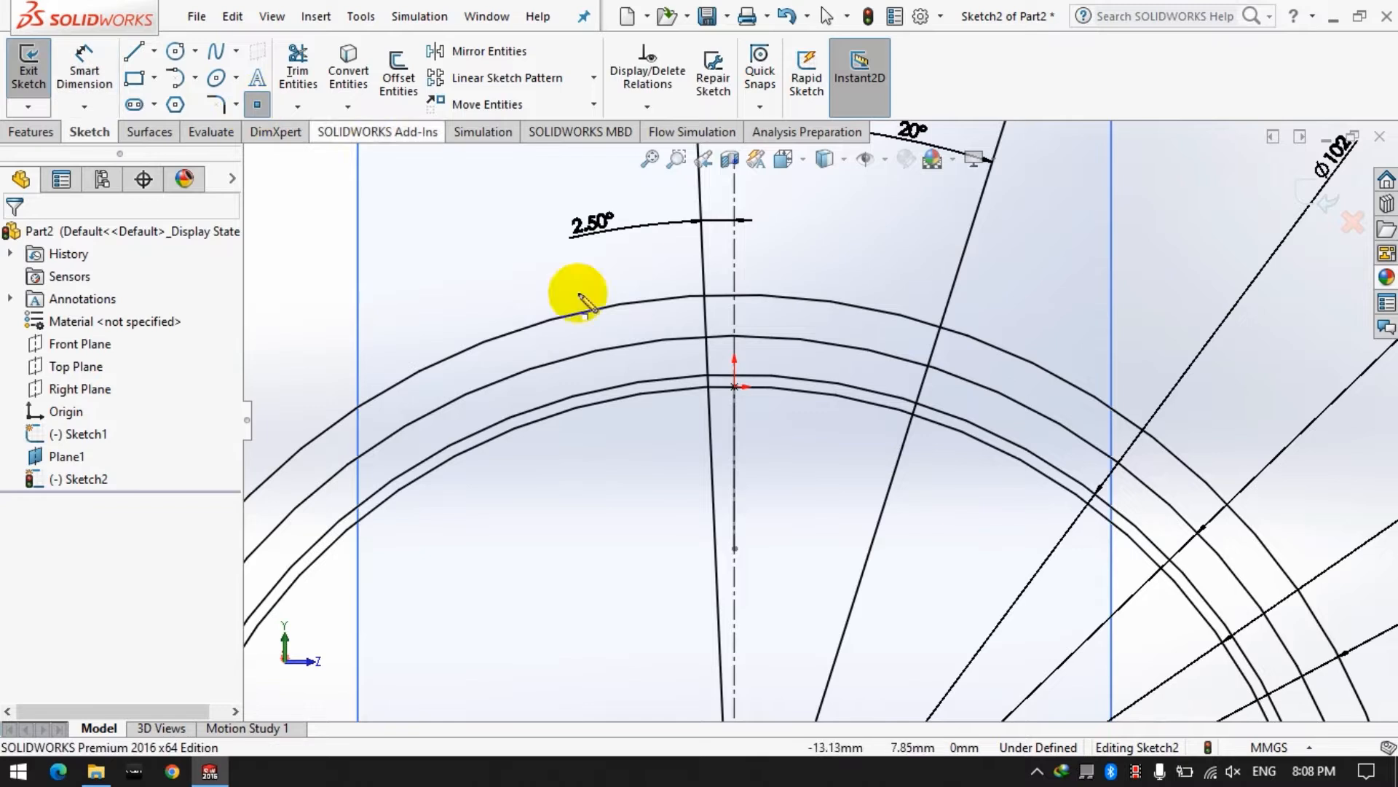
{"action": "left_click", "coordinate": [705, 337]}
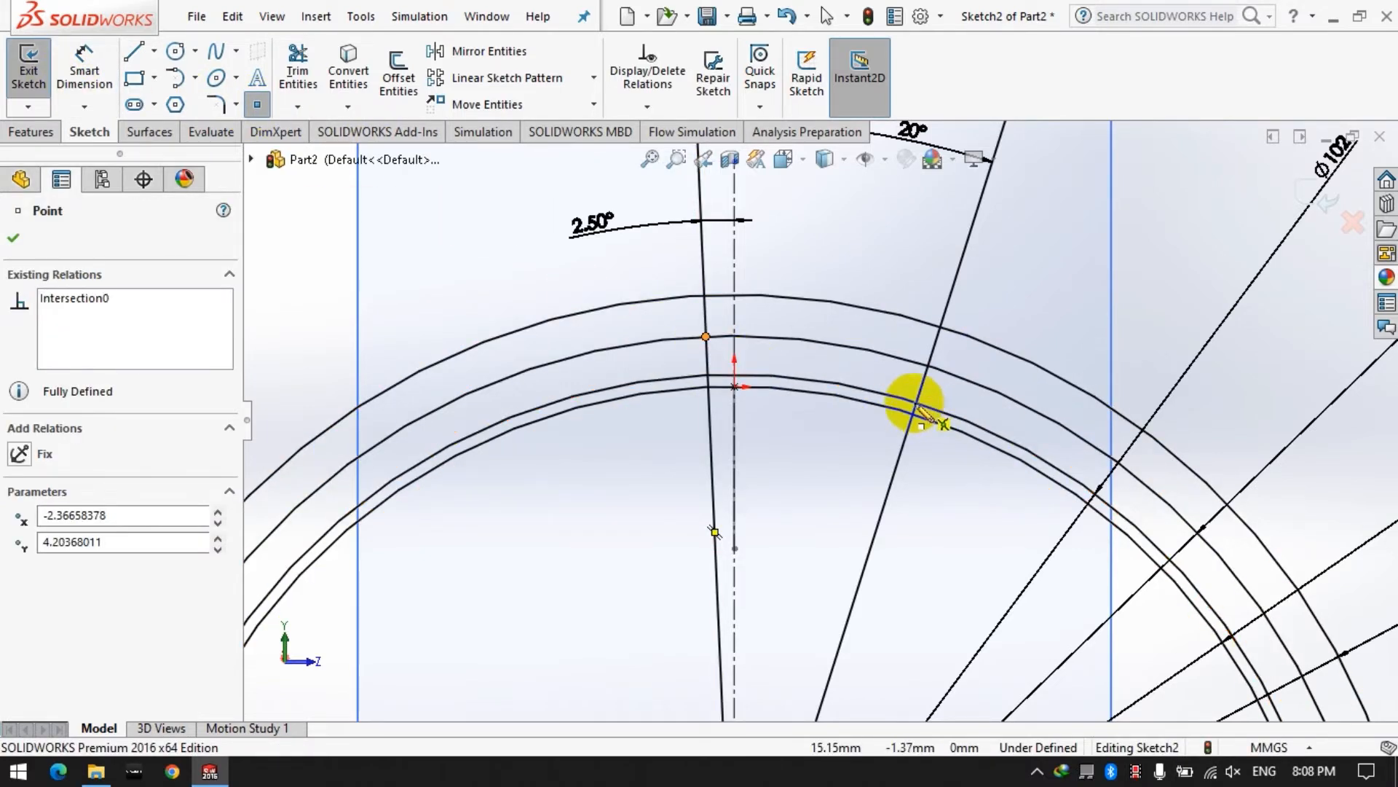
{"action": "left_click", "coordinate": [917, 403]}
Step: Sketch a circle centred on the right slanted line's point and passing through the left slanted line's point
{"action": "left_click", "coordinate": [175, 51]}
{"action": "left_click", "coordinate": [917, 402]}
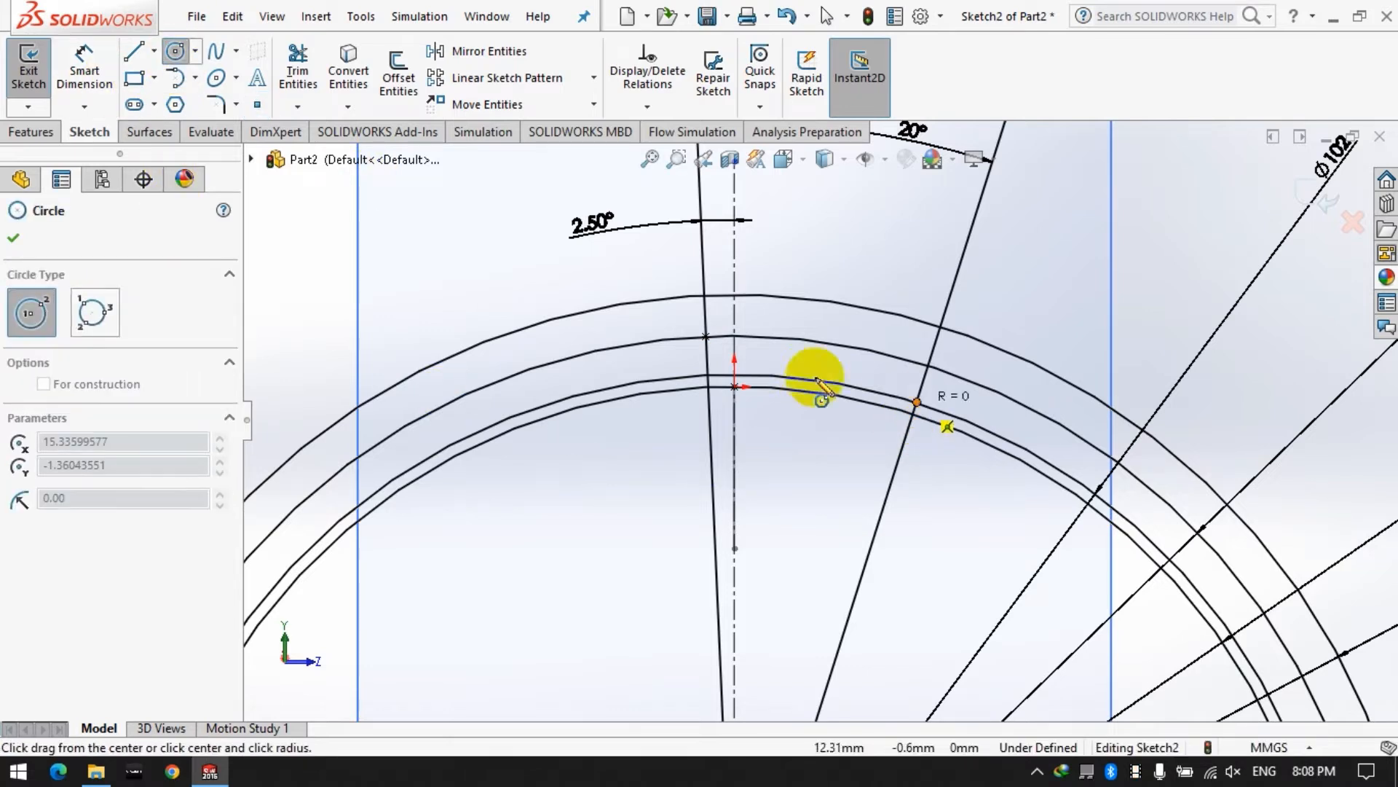
{"action": "left_click", "coordinate": [706, 337]}
{"action": "left_click", "coordinate": [175, 51]}
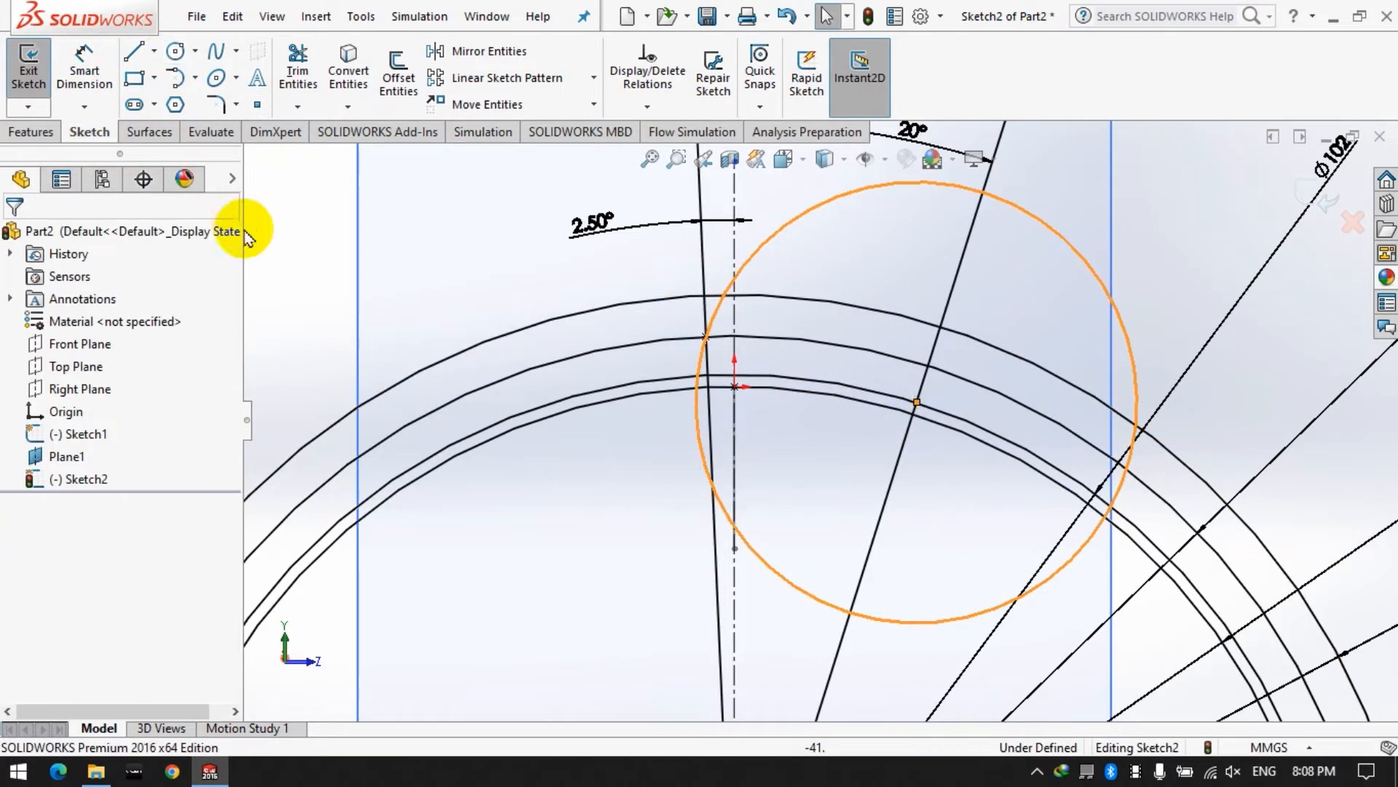
Step: Set the angle between the left slanted line and the centerline to 90/24 degrees
{"action": "double_click", "coordinate": [593, 224]}
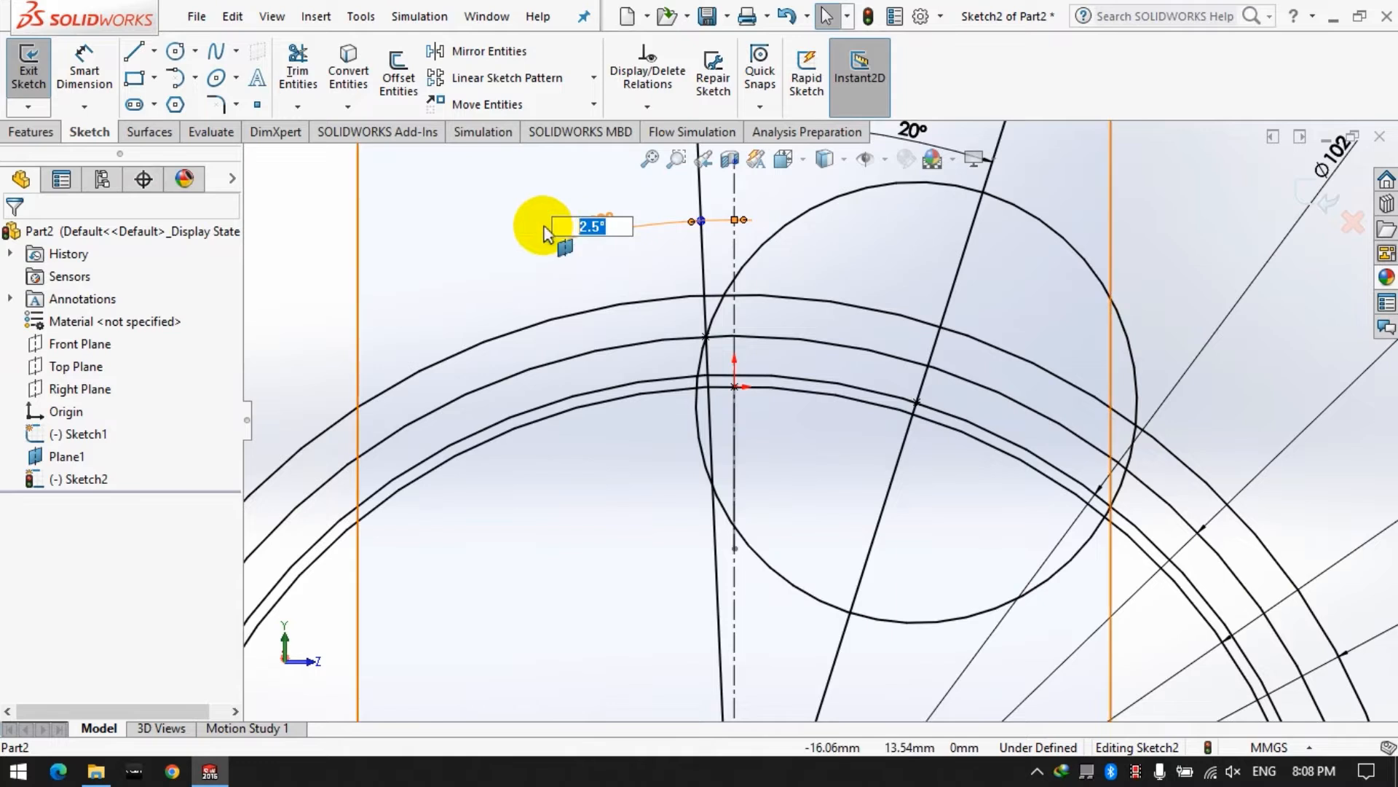
{"action": "type", "text": "90/24"}
{"action": "key", "text": "Return"}
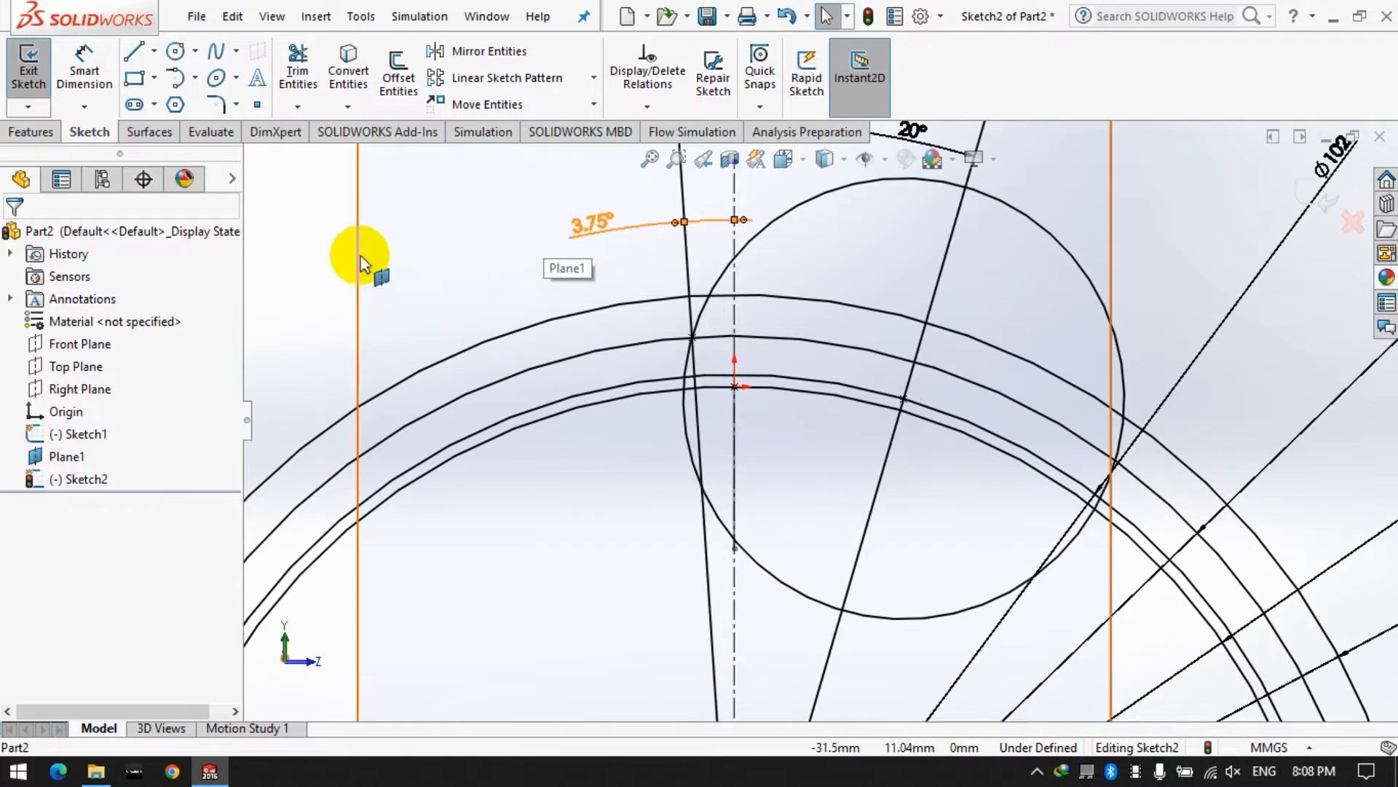
Step: Sketch a circle of about 1 mm radius centred on the 102 mm circle and one of about 0.85 mm radius just inside the outermost circle
{"action": "left_click", "coordinate": [175, 52]}
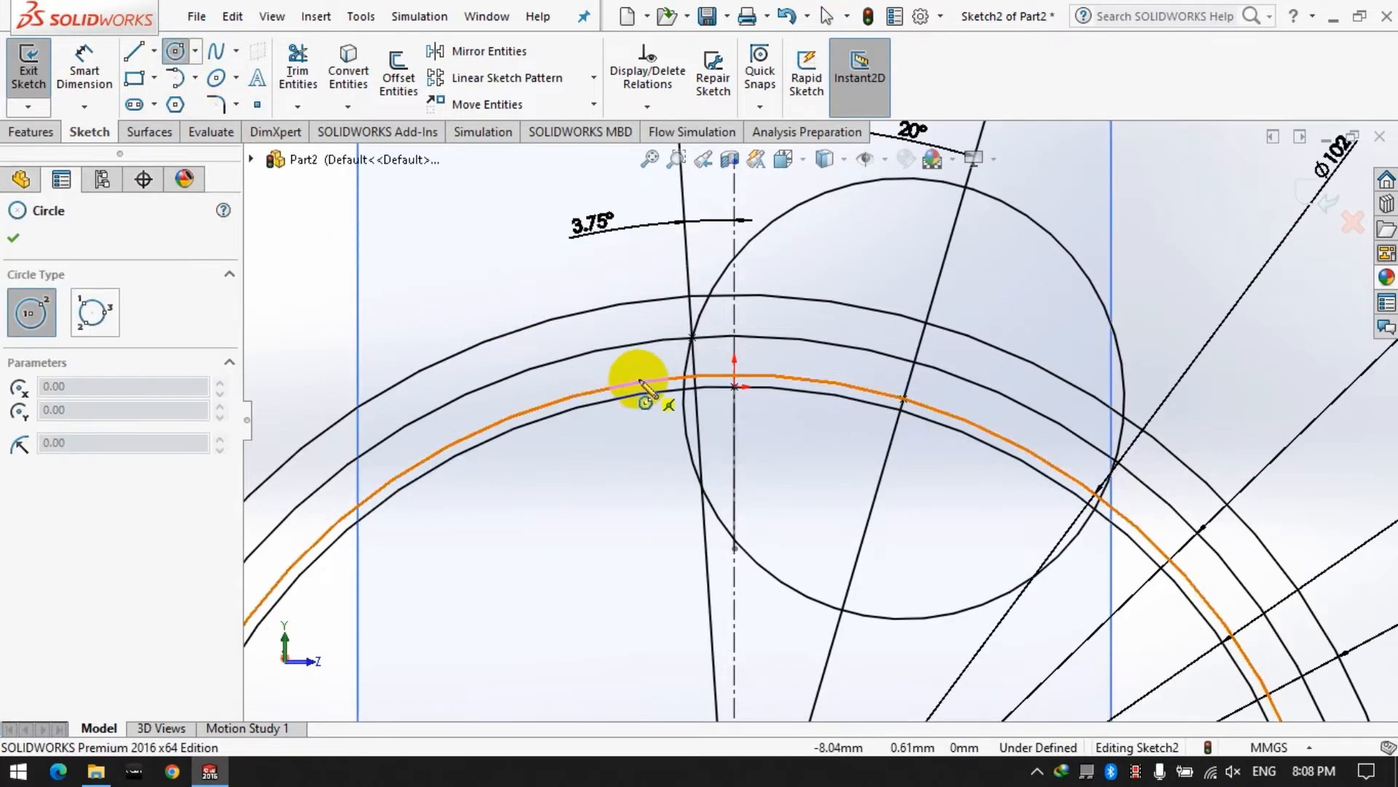
{"action": "left_click", "coordinate": [642, 382]}
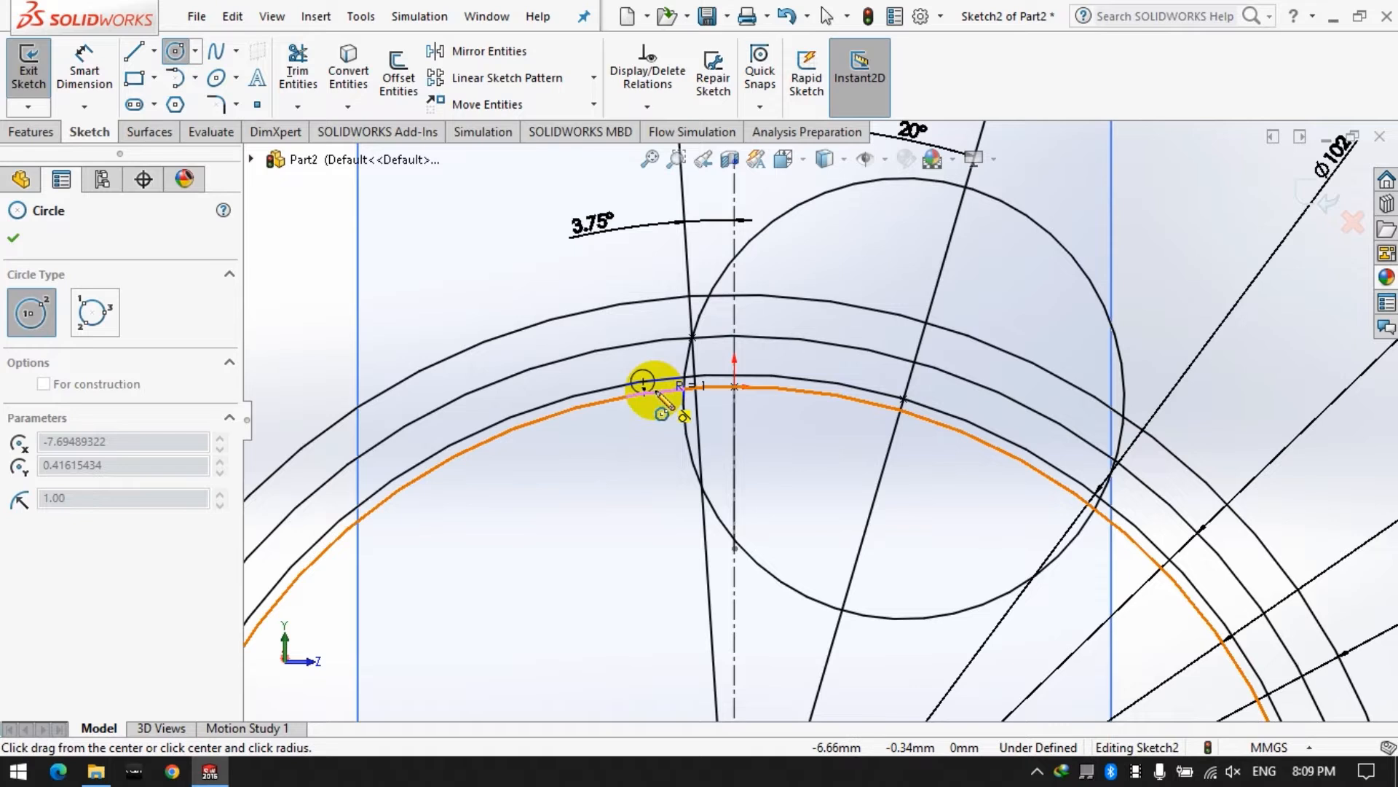
{"action": "left_click", "coordinate": [646, 387]}
{"action": "scroll", "coordinate": [737, 306], "scroll_direction": "down", "scroll_amount": 4}
{"action": "left_click", "coordinate": [750, 331]}
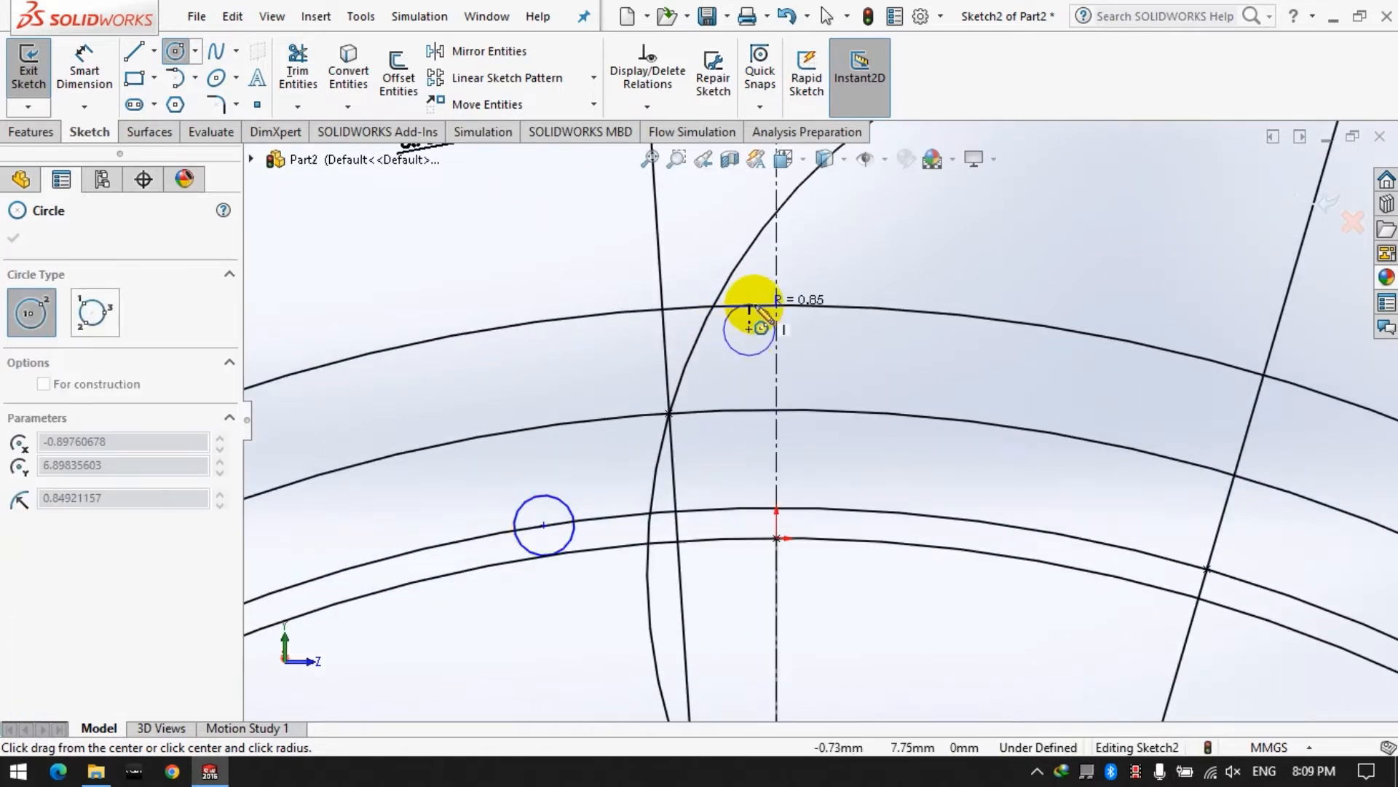
{"action": "left_click", "coordinate": [763, 312]}
Step: Add an Equal relation between the two small circles
{"action": "left_click", "coordinate": [647, 106]}
{"action": "left_click", "coordinate": [677, 156]}
{"action": "left_click", "coordinate": [665, 386]}
{"action": "left_click", "coordinate": [556, 495]}
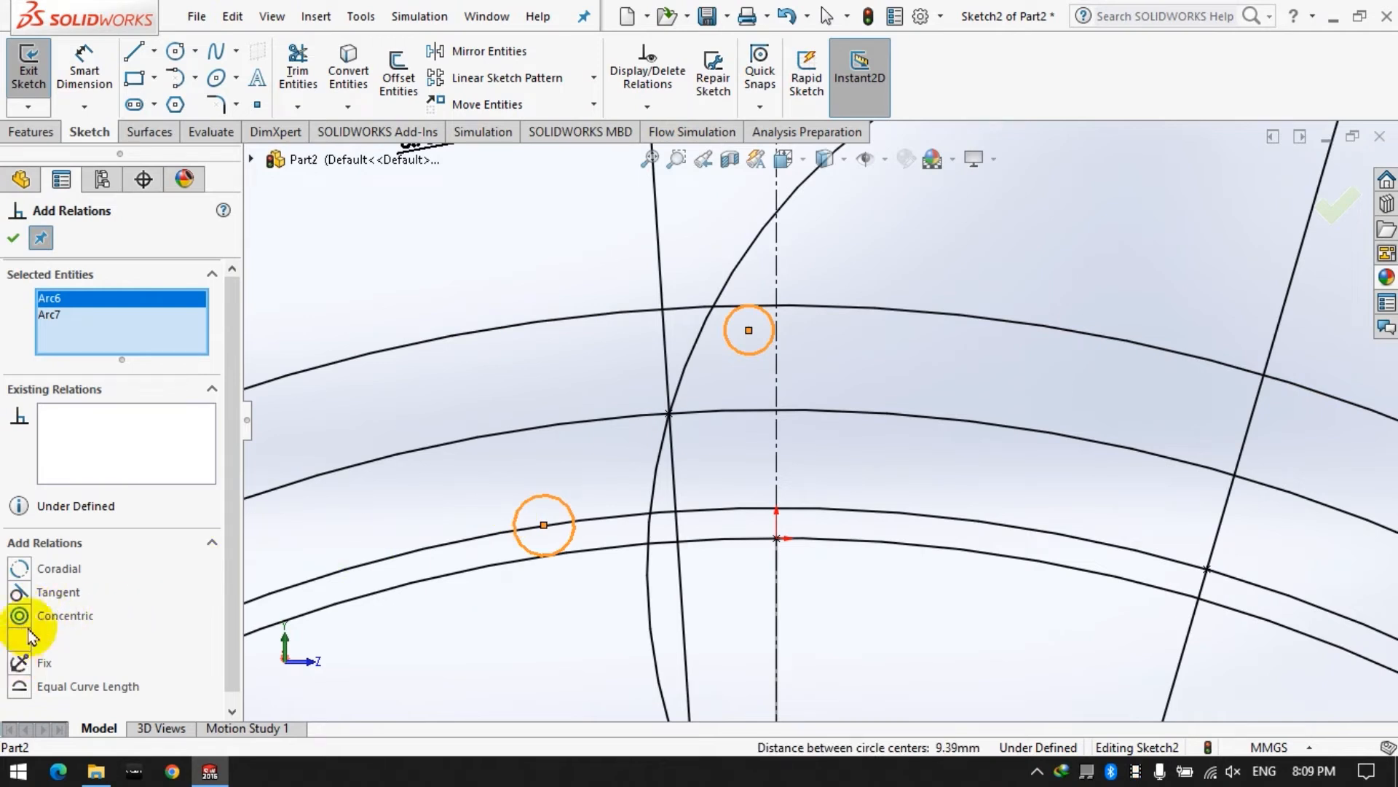
{"action": "right_click", "coordinate": [120, 317]}
{"action": "left_click", "coordinate": [146, 325]}
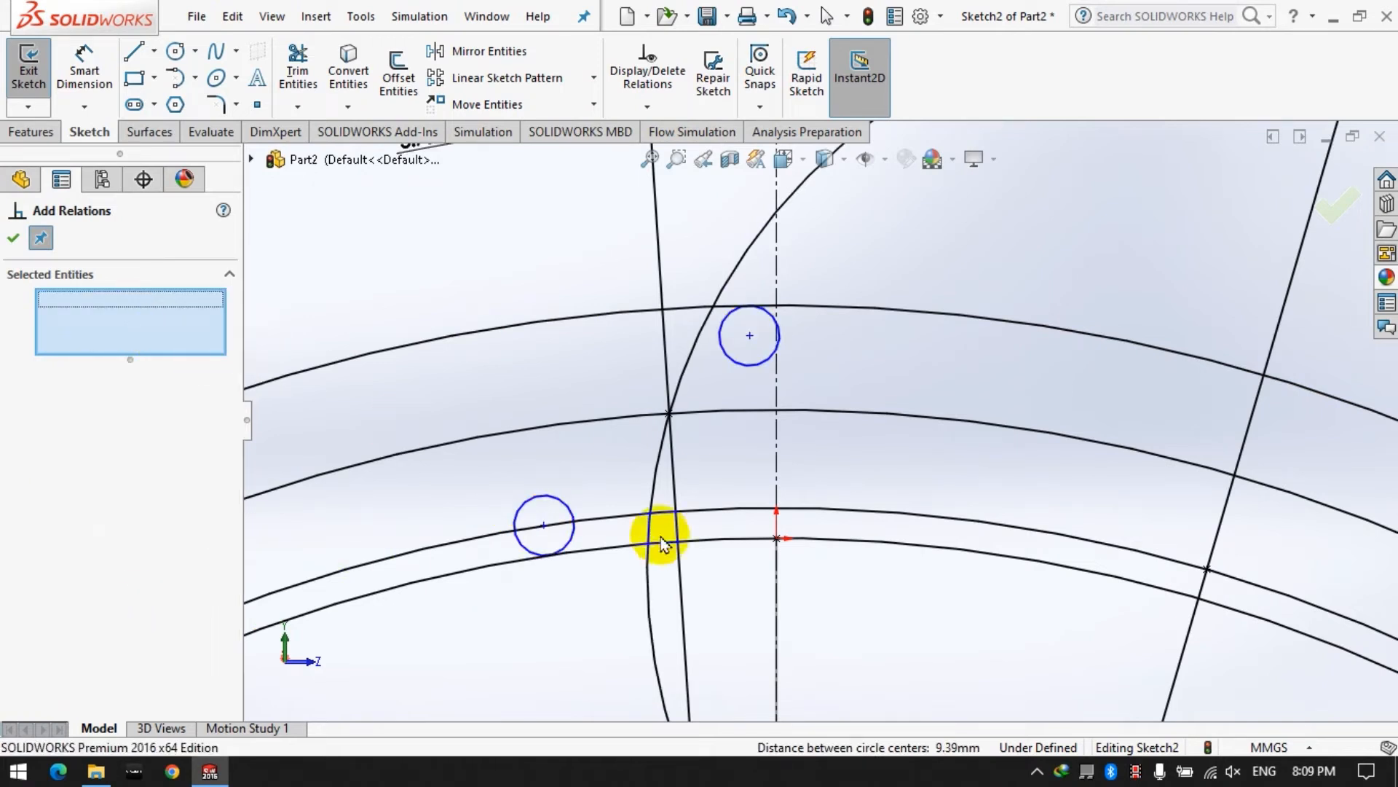
Step: Make both small circles tangent to the large circle that forms the flank
{"action": "left_click", "coordinate": [556, 510]}
{"action": "left_click", "coordinate": [647, 569]}
{"action": "left_click", "coordinate": [19, 591]}
{"action": "right_click", "coordinate": [188, 298]}
{"action": "left_click", "coordinate": [192, 320]}
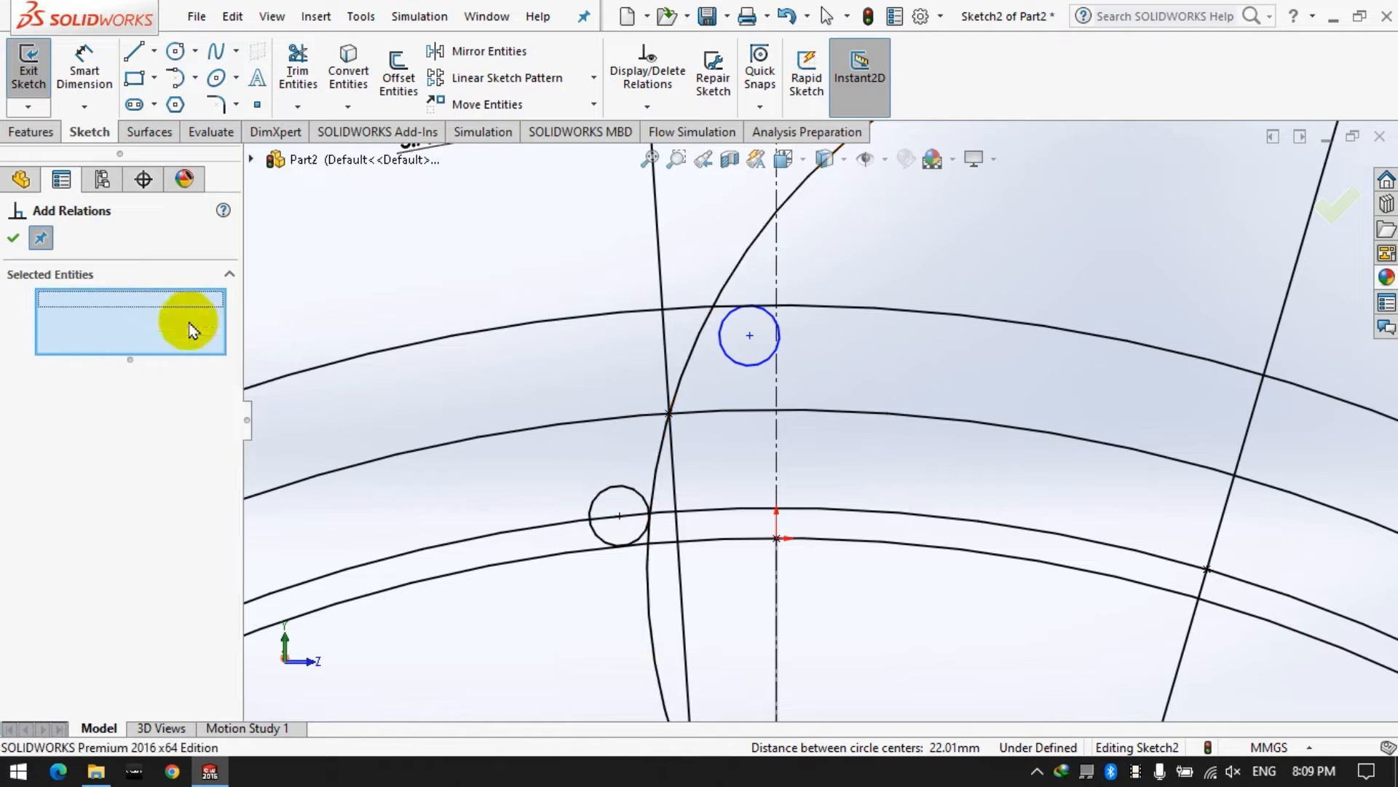
{"action": "left_click", "coordinate": [746, 373]}
{"action": "left_click", "coordinate": [683, 365]}
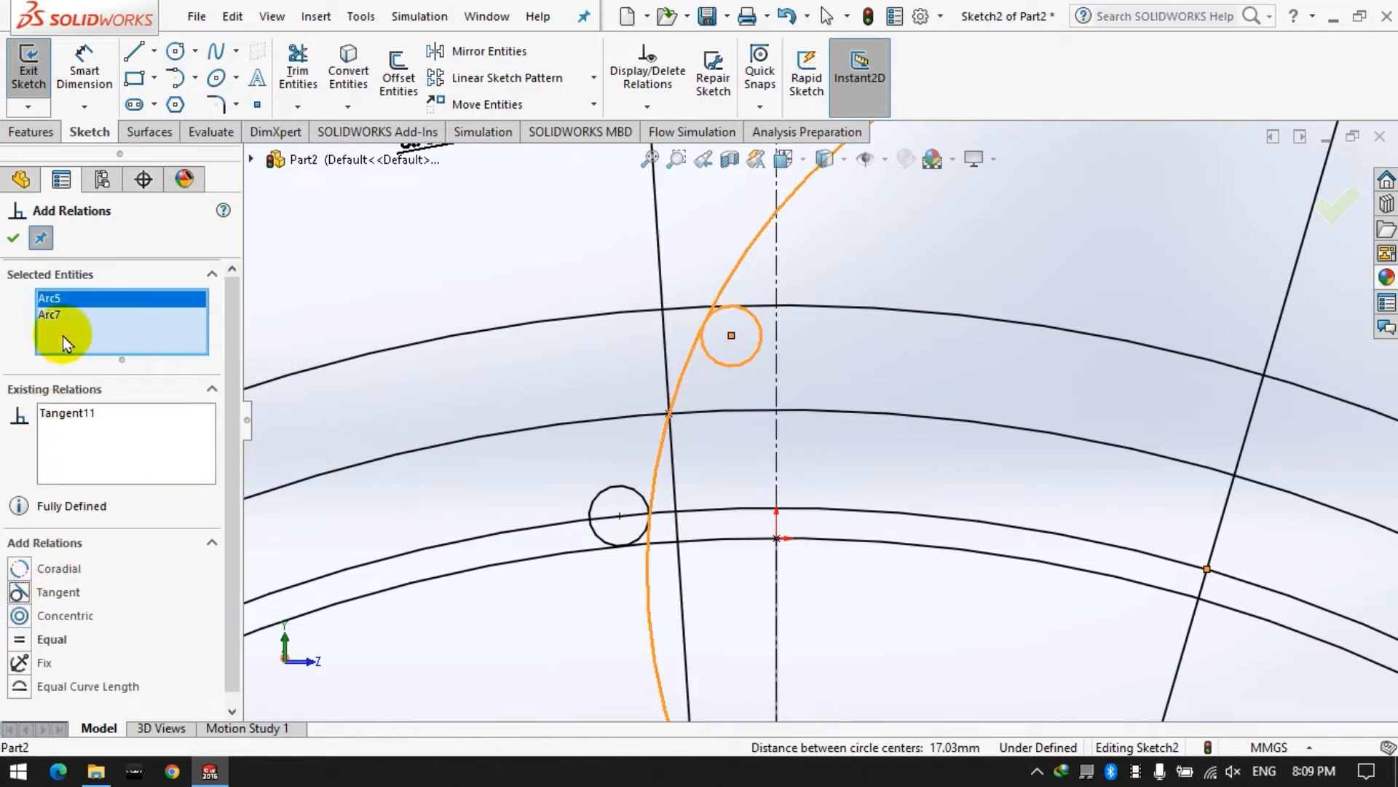
{"action": "left_click", "coordinate": [14, 239]}
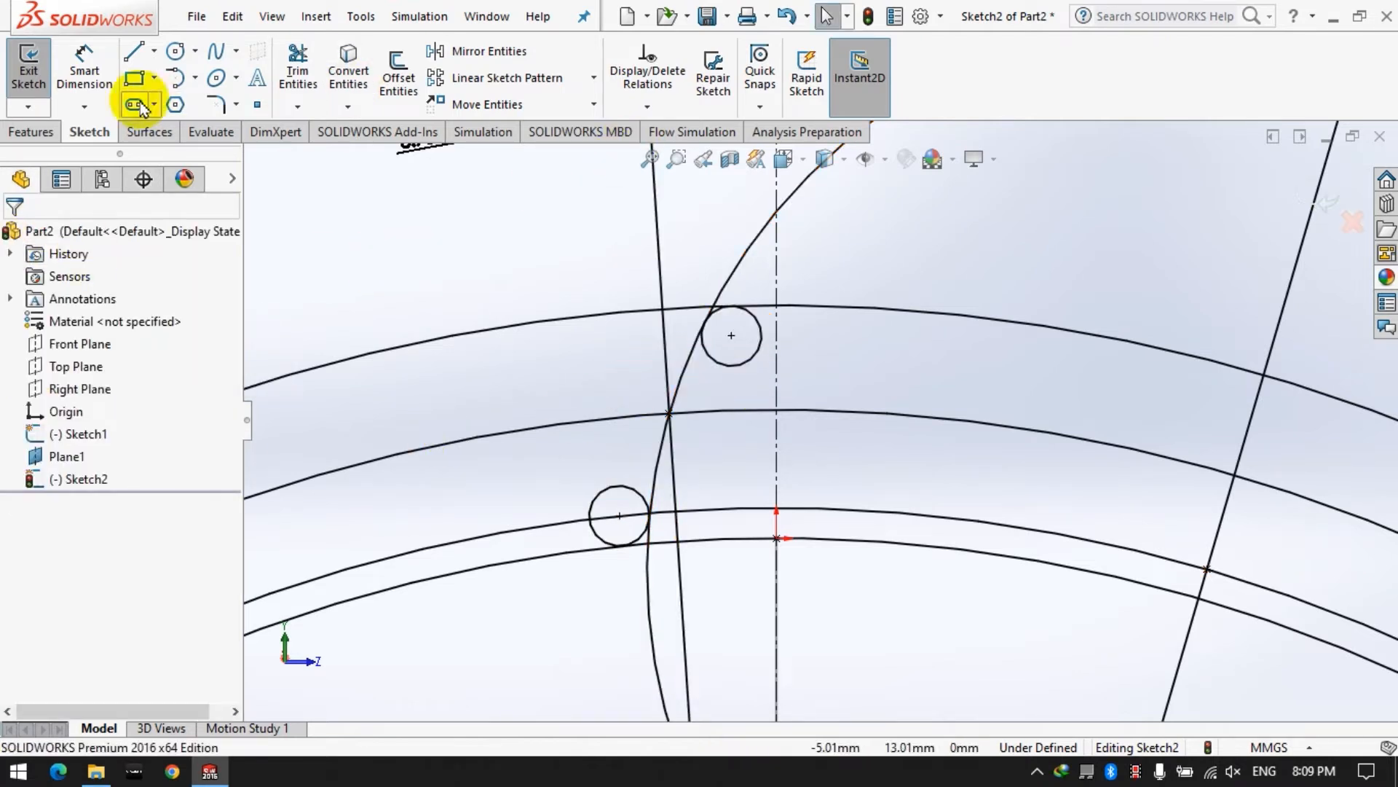
Step: Mirror the two small circles and the large flank circle about the vertical centerline
{"action": "left_click", "coordinate": [488, 51]}
{"action": "left_click", "coordinate": [728, 366]}
{"action": "left_click", "coordinate": [609, 488]}
{"action": "left_click", "coordinate": [654, 474]}
{"action": "left_click", "coordinate": [110, 510]}
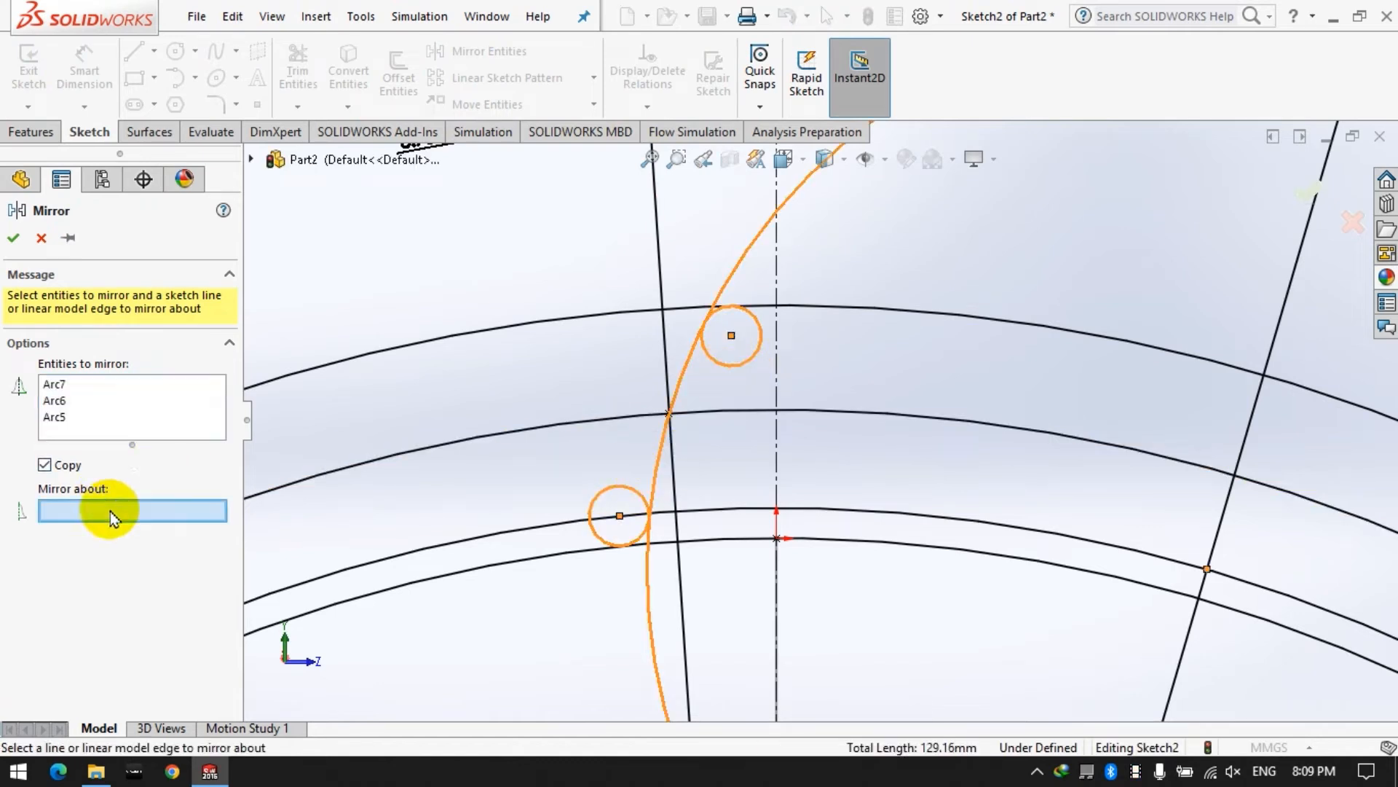
{"action": "left_click", "coordinate": [776, 451]}
{"action": "left_click", "coordinate": [14, 237]}
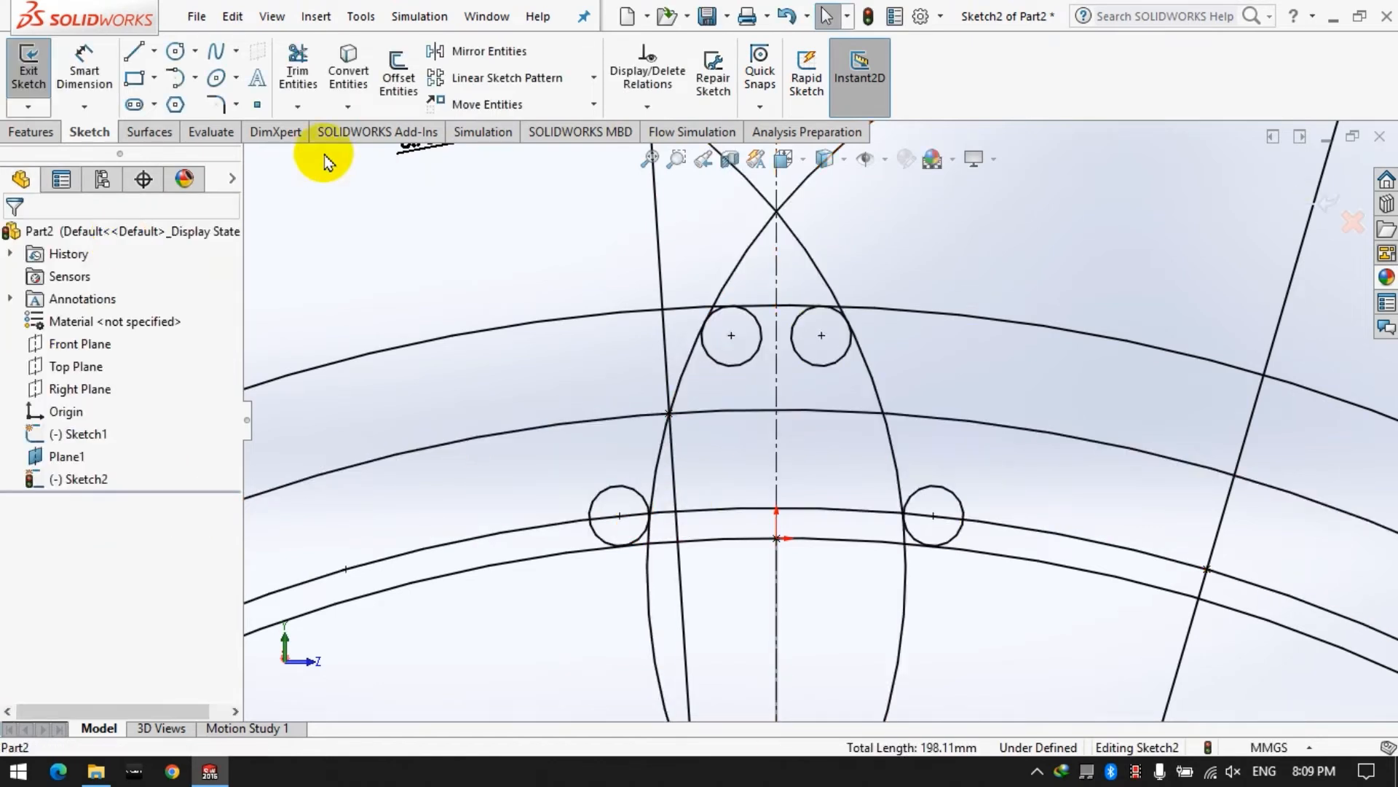
Step: Power trim the circles and lines outside the tooth outline, leaving the lower small circles as root fillets
{"action": "left_click", "coordinate": [295, 71]}
{"action": "mouse_move", "coordinate": [477, 250]}
{"action": "left_mouse_down"}
{"action": "mouse_move", "coordinate": [936, 281]}
{"action": "mouse_move", "coordinate": [950, 586]}
{"action": "mouse_move", "coordinate": [1157, 656]}
{"action": "mouse_move", "coordinate": [1292, 313]}
{"action": "mouse_move", "coordinate": [1080, 680]}
{"action": "mouse_move", "coordinate": [599, 609]}
{"action": "mouse_move", "coordinate": [466, 295]}
{"action": "left_mouse_up"}
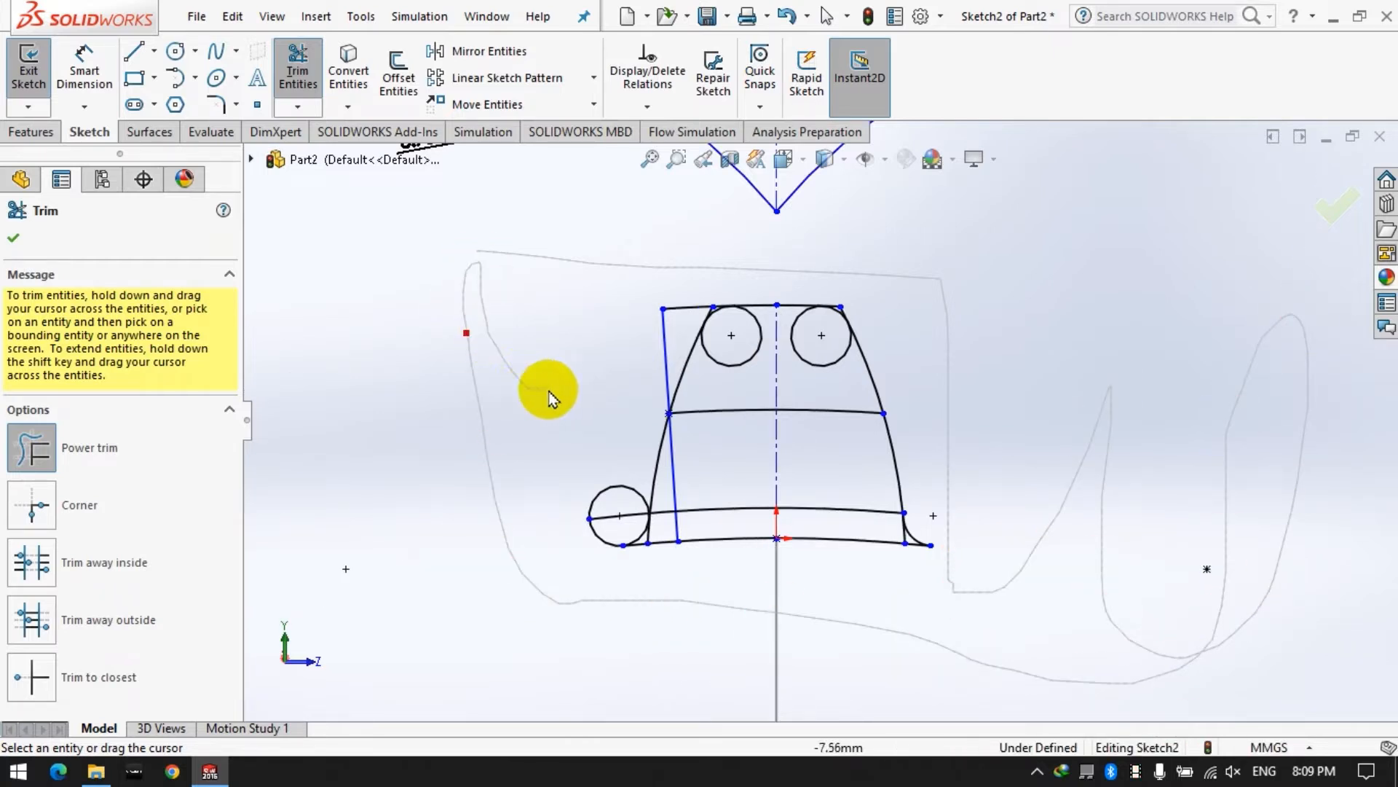
{"action": "left_click_drag", "start_coordinate": [583, 564], "coordinate": [583, 565]}
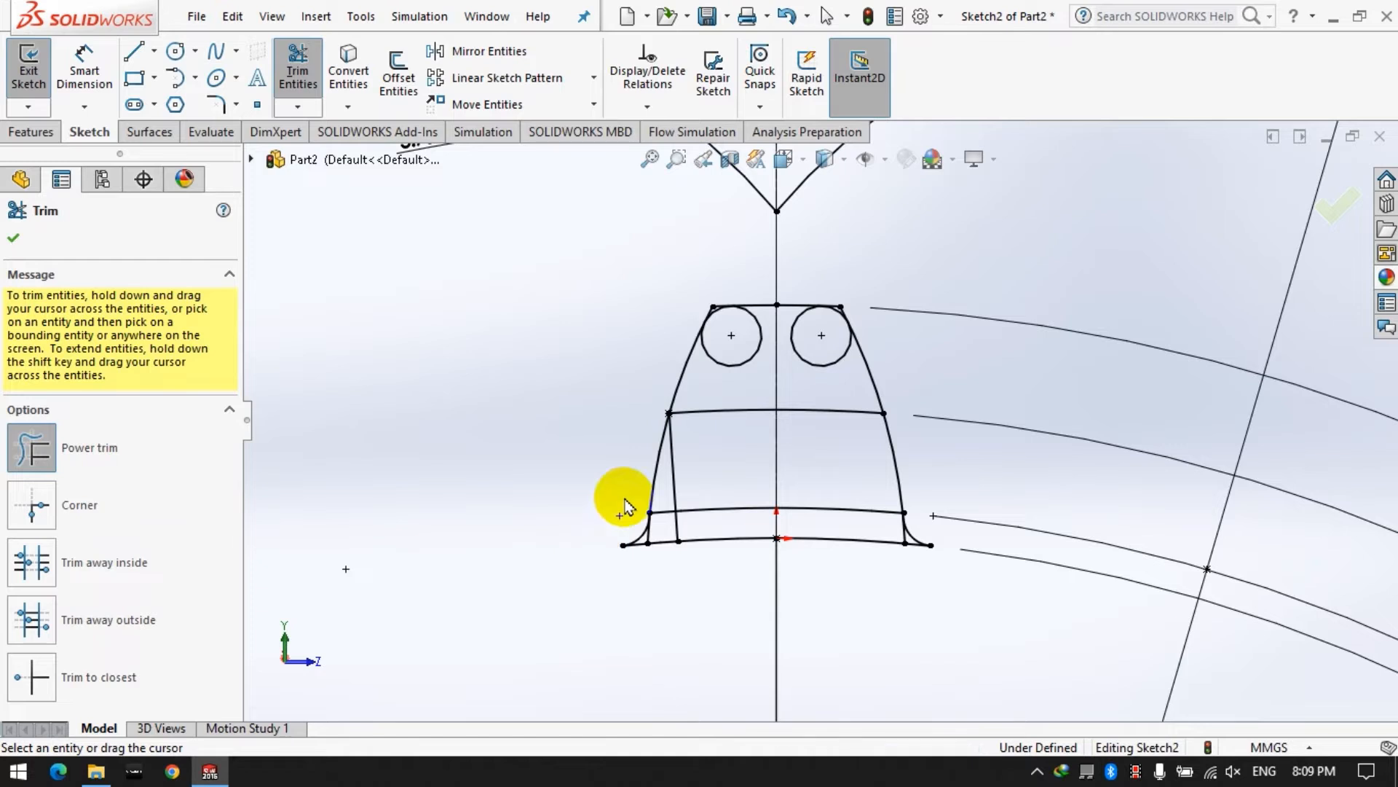
Step: Power trim the tooth's sharp upper corners, the root fillet arcs and the arcs and lines inside, leaving a closed outline with rounded upper corners
{"action": "scroll", "coordinate": [754, 295], "scroll_direction": "down", "scroll_amount": 6}
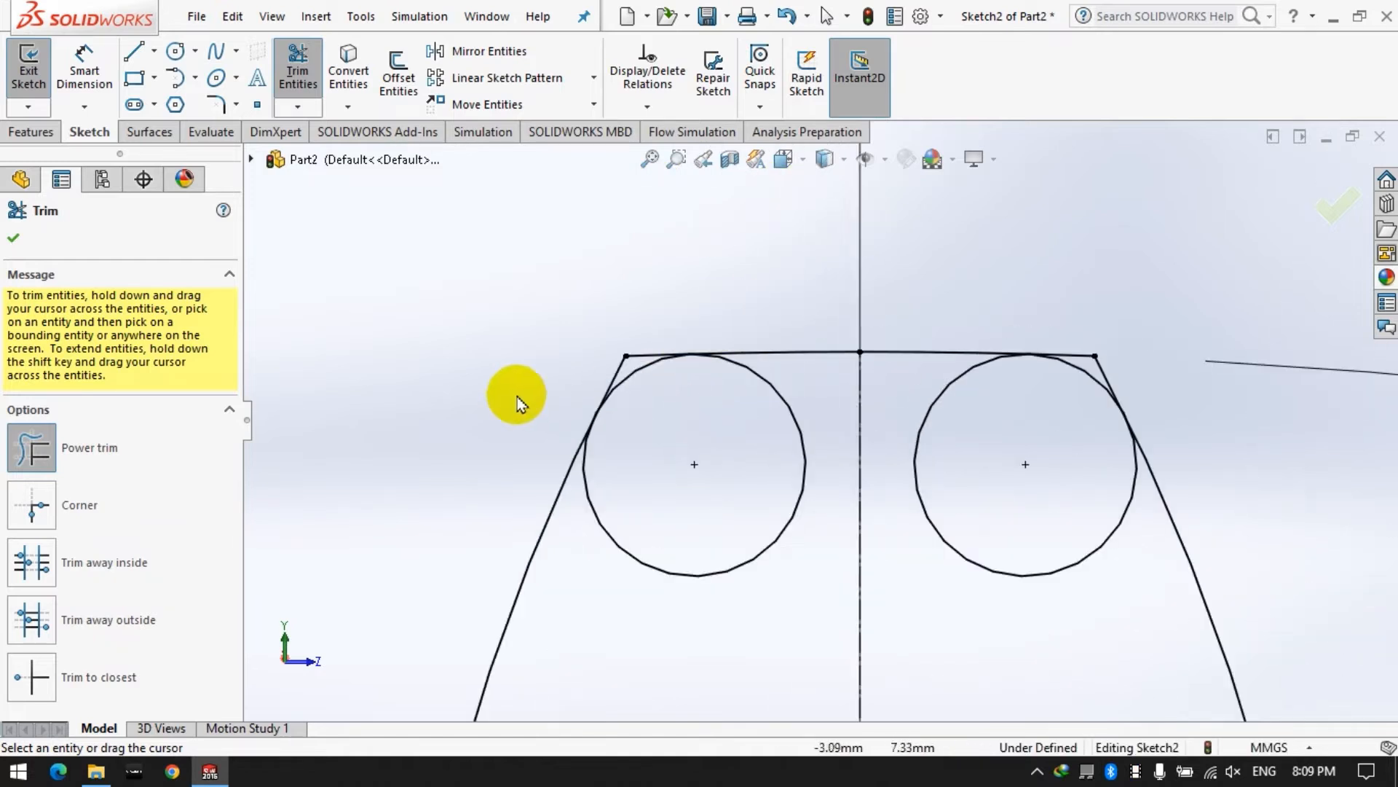
{"action": "mouse_move", "coordinate": [610, 377]}
{"action": "left_mouse_down"}
{"action": "mouse_move", "coordinate": [759, 335]}
{"action": "mouse_move", "coordinate": [1085, 375]}
{"action": "mouse_move", "coordinate": [1086, 593]}
{"action": "mouse_move", "coordinate": [692, 531]}
{"action": "left_mouse_up"}
{"action": "scroll", "coordinate": [820, 411], "scroll_direction": "up", "scroll_amount": 6}
{"action": "scroll", "coordinate": [750, 582], "scroll_direction": "down", "scroll_amount": 3}
{"action": "mouse_move", "coordinate": [691, 530]}
{"action": "left_mouse_down"}
{"action": "mouse_move", "coordinate": [976, 639]}
{"action": "mouse_move", "coordinate": [986, 509]}
{"action": "mouse_move", "coordinate": [921, 482]}
{"action": "left_mouse_up"}
{"action": "mouse_move", "coordinate": [794, 408]}
{"action": "left_mouse_down"}
{"action": "mouse_move", "coordinate": [724, 546]}
{"action": "mouse_move", "coordinate": [804, 520]}
{"action": "left_mouse_up"}
{"action": "left_click_drag", "start_coordinate": [894, 470], "coordinate": [838, 410]}
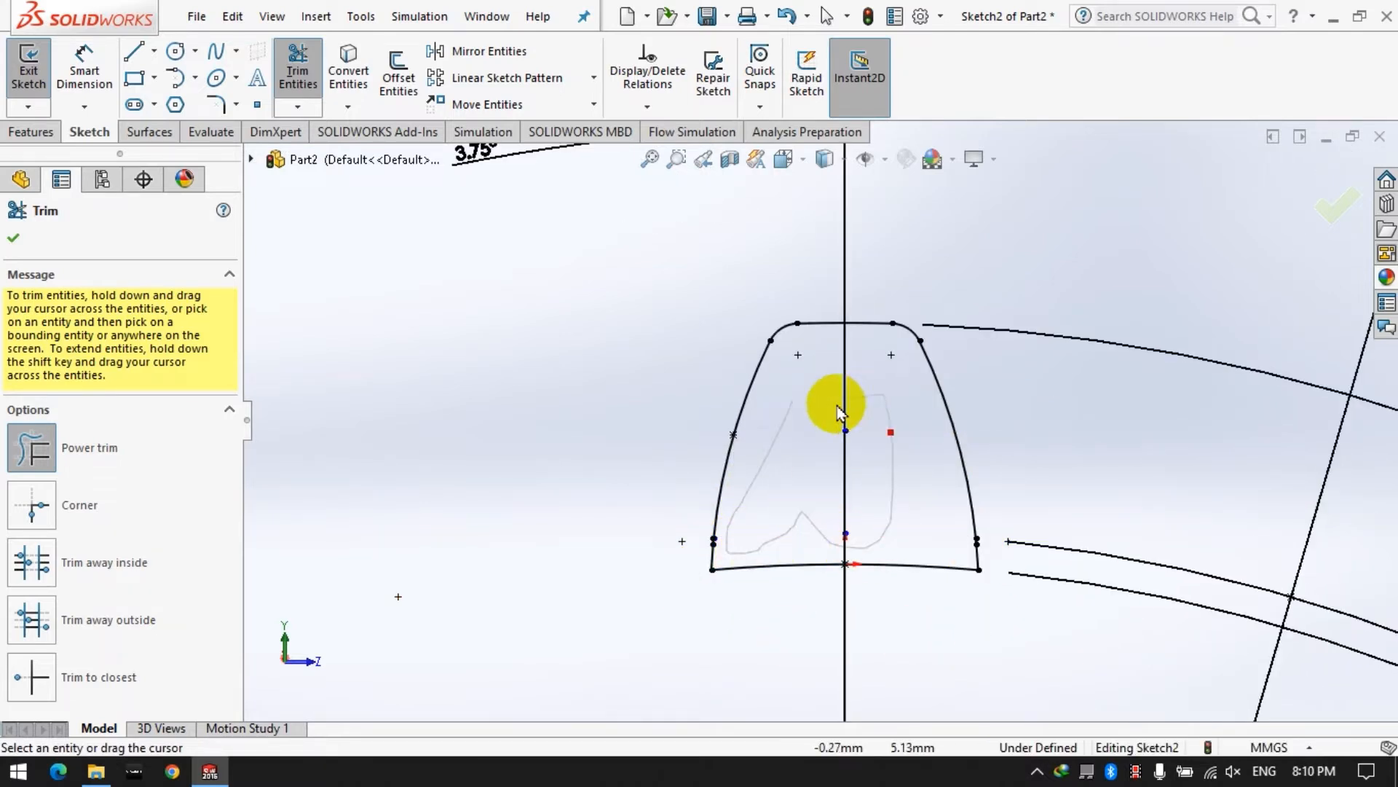
Step: Power trim the short leftover arc segments near the foot of both tooth flanks
{"action": "scroll", "coordinate": [875, 507], "scroll_direction": "down", "scroll_amount": 10}
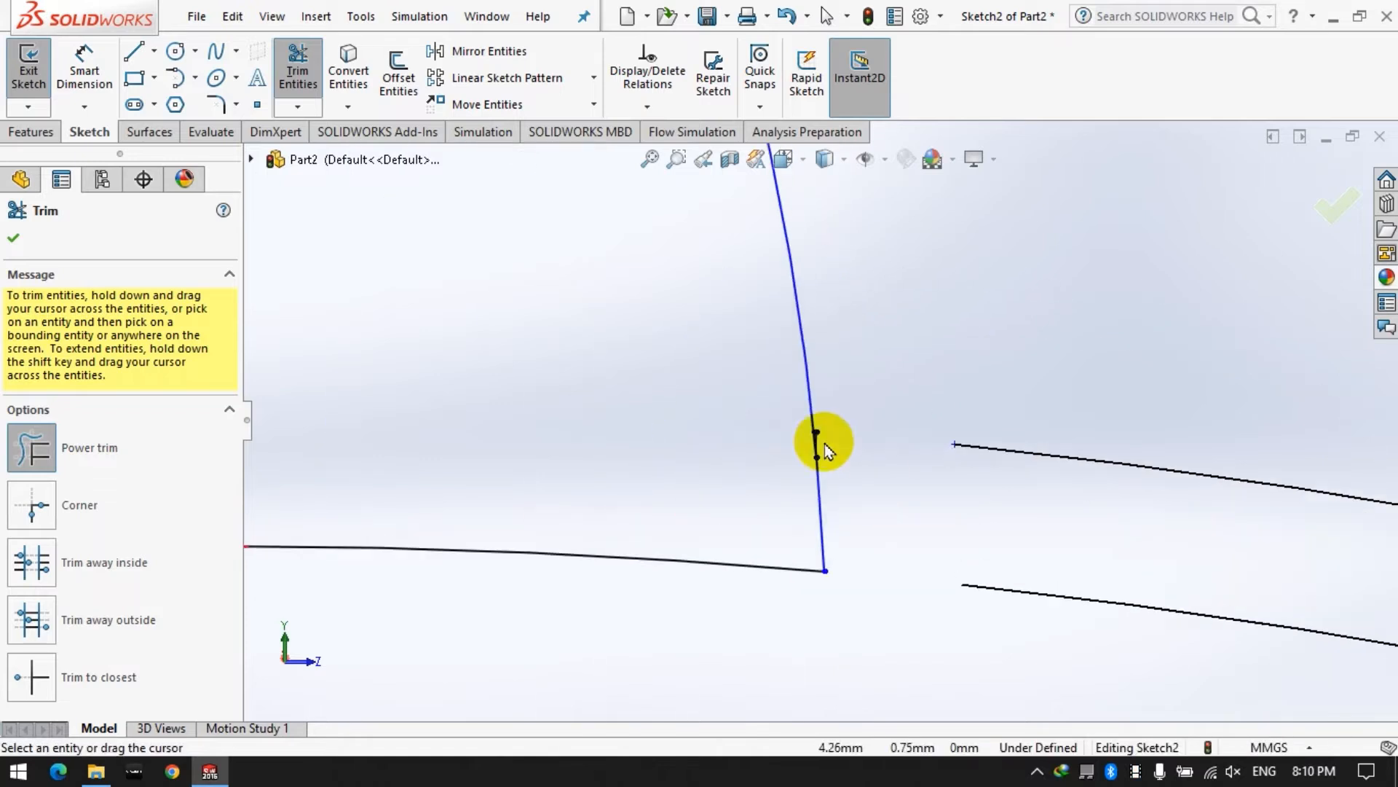
{"action": "scroll", "coordinate": [897, 412], "scroll_direction": "up", "scroll_amount": 10}
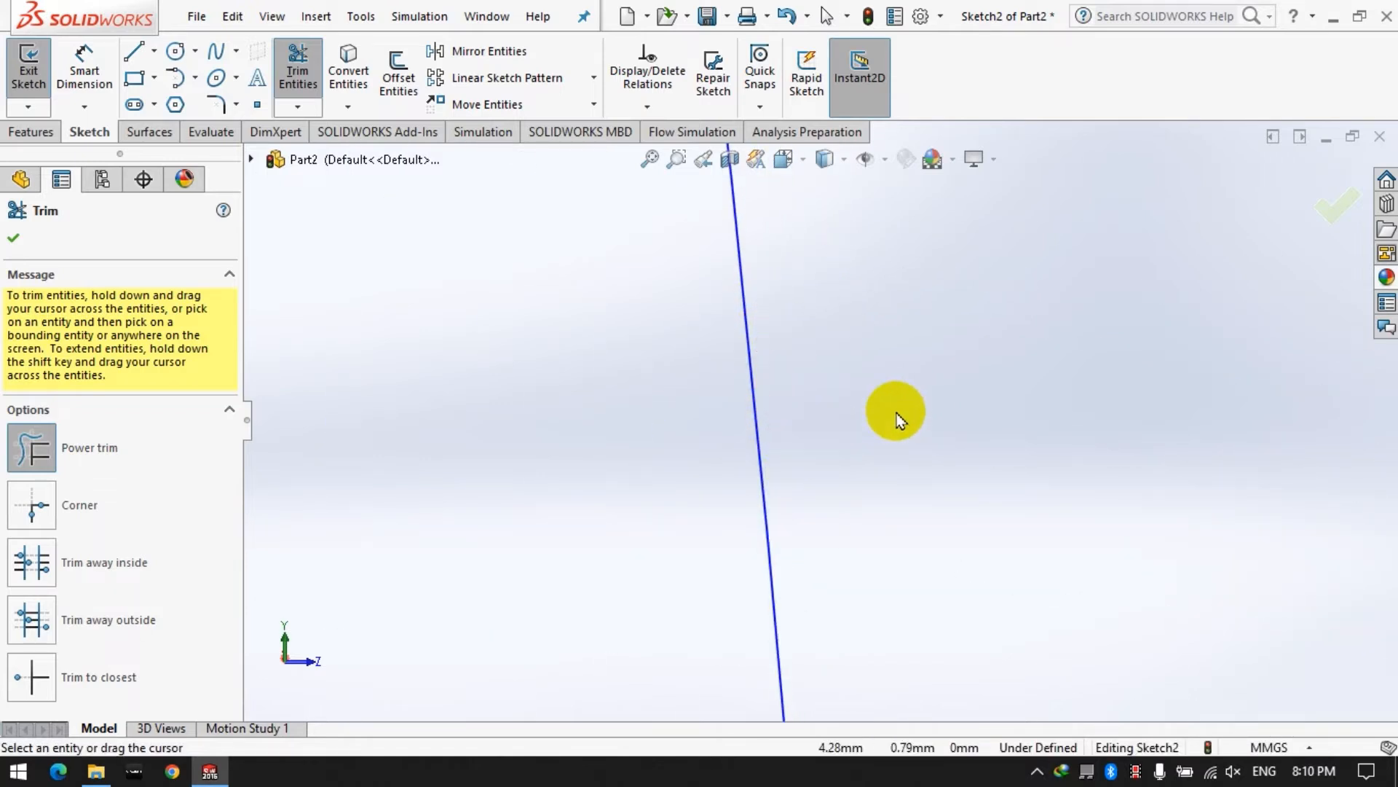
{"action": "scroll", "coordinate": [584, 415], "scroll_direction": "down", "scroll_amount": 10}
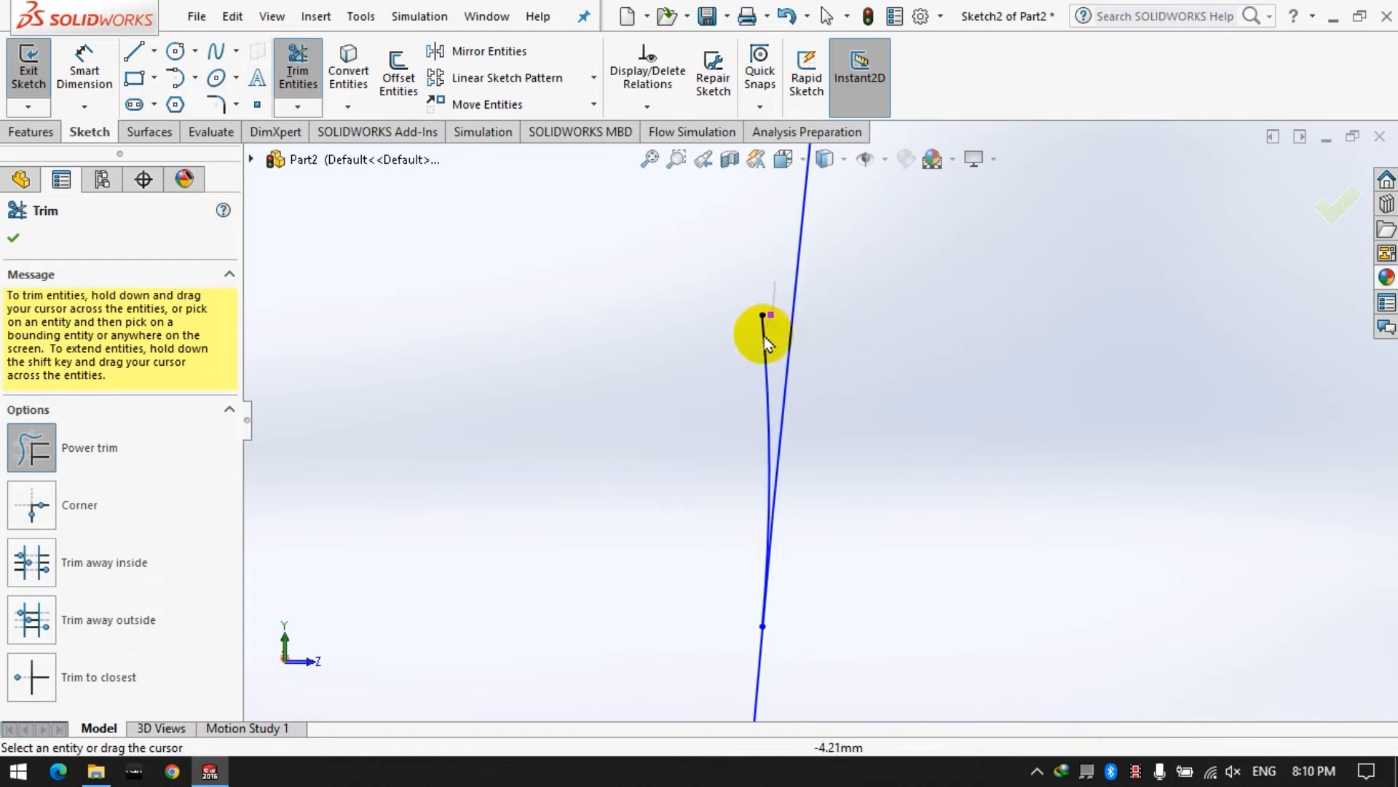
{"action": "scroll", "coordinate": [780, 368], "scroll_direction": "up", "scroll_amount": 10}
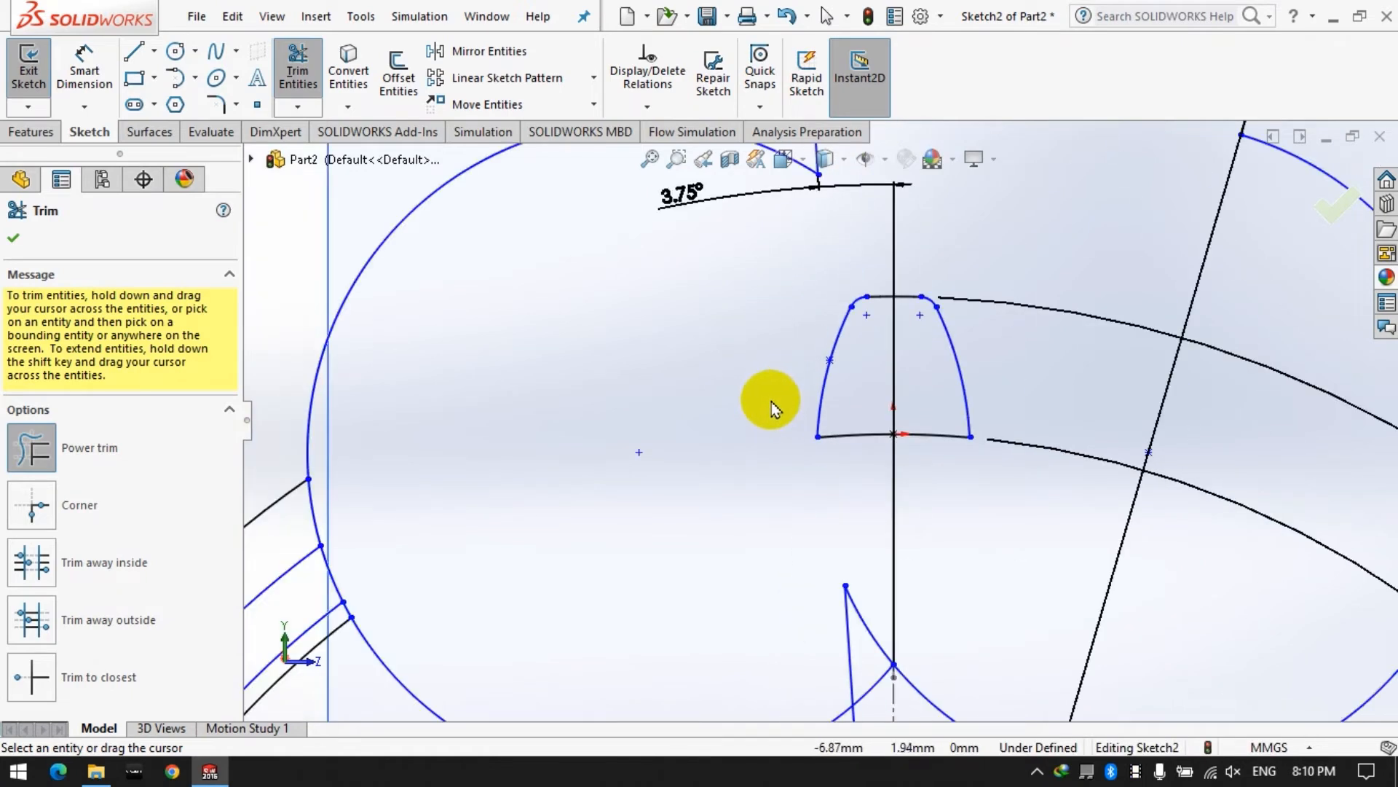
Step: Power trim the remaining circles, arcs and lines around the tooth outline, leaving only the tooth profile, and exit the sketch
{"action": "mouse_move", "coordinate": [769, 342]}
{"action": "left_mouse_down"}
{"action": "mouse_move", "coordinate": [736, 493]}
{"action": "mouse_move", "coordinate": [565, 481]}
{"action": "mouse_move", "coordinate": [818, 603]}
{"action": "mouse_move", "coordinate": [834, 495]}
{"action": "left_mouse_up"}
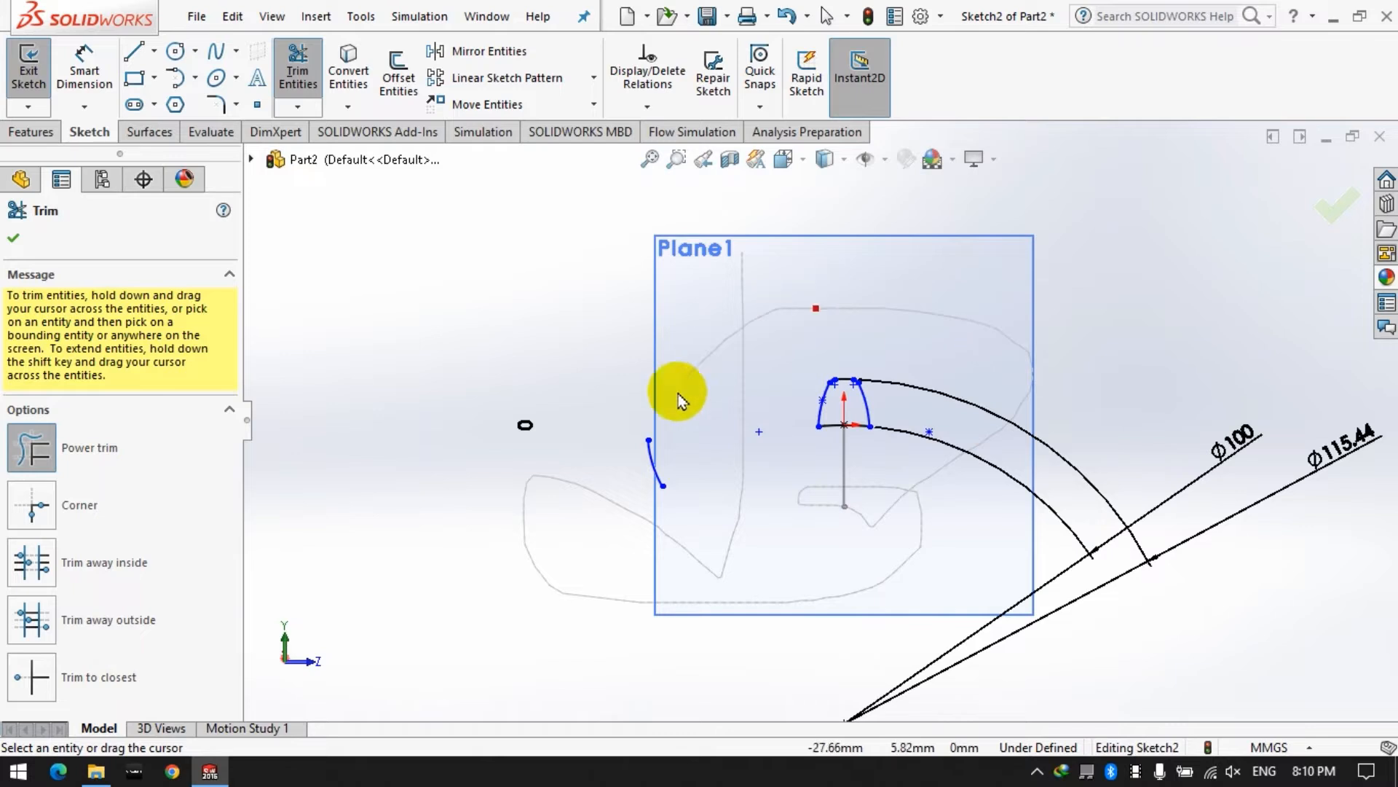
{"action": "left_click_drag", "start_coordinate": [589, 506], "coordinate": [568, 509]}
{"action": "scroll", "coordinate": [553, 387], "scroll_direction": "up", "scroll_amount": 5}
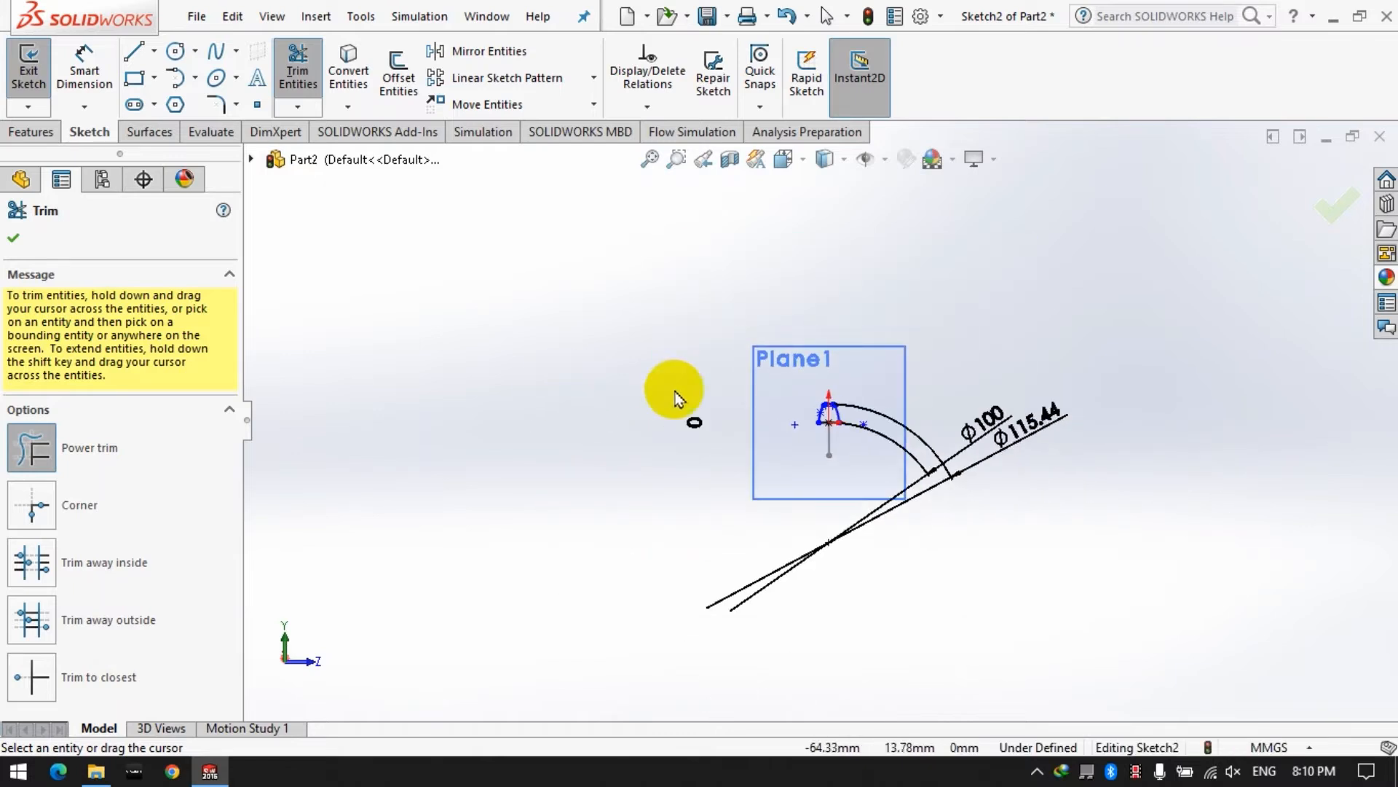
{"action": "left_click", "coordinate": [295, 67]}
{"action": "left_click", "coordinate": [33, 76]}
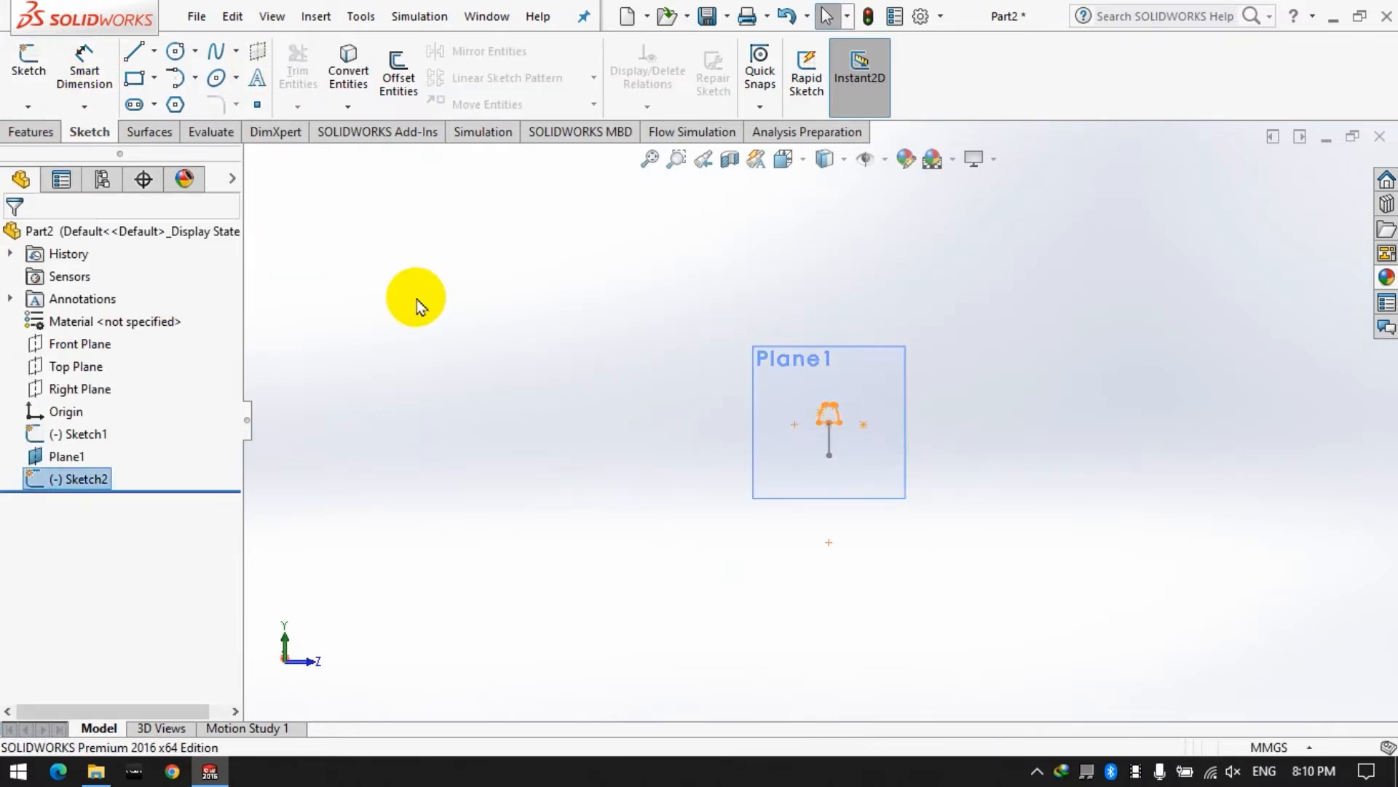
Step: Create a reference plane perpendicular to the sloped line and coincident with its far endpoint
{"action": "mouse_move", "coordinate": [841, 366]}
{"action": "middle_mouse_down"}
{"action": "mouse_move", "coordinate": [712, 338]}
{"action": "mouse_move", "coordinate": [973, 430]}
{"action": "mouse_move", "coordinate": [834, 458]}
{"action": "mouse_move", "coordinate": [838, 501]}
{"action": "middle_mouse_up"}
{"action": "scroll", "coordinate": [822, 481], "scroll_direction": "up", "scroll_amount": 2}
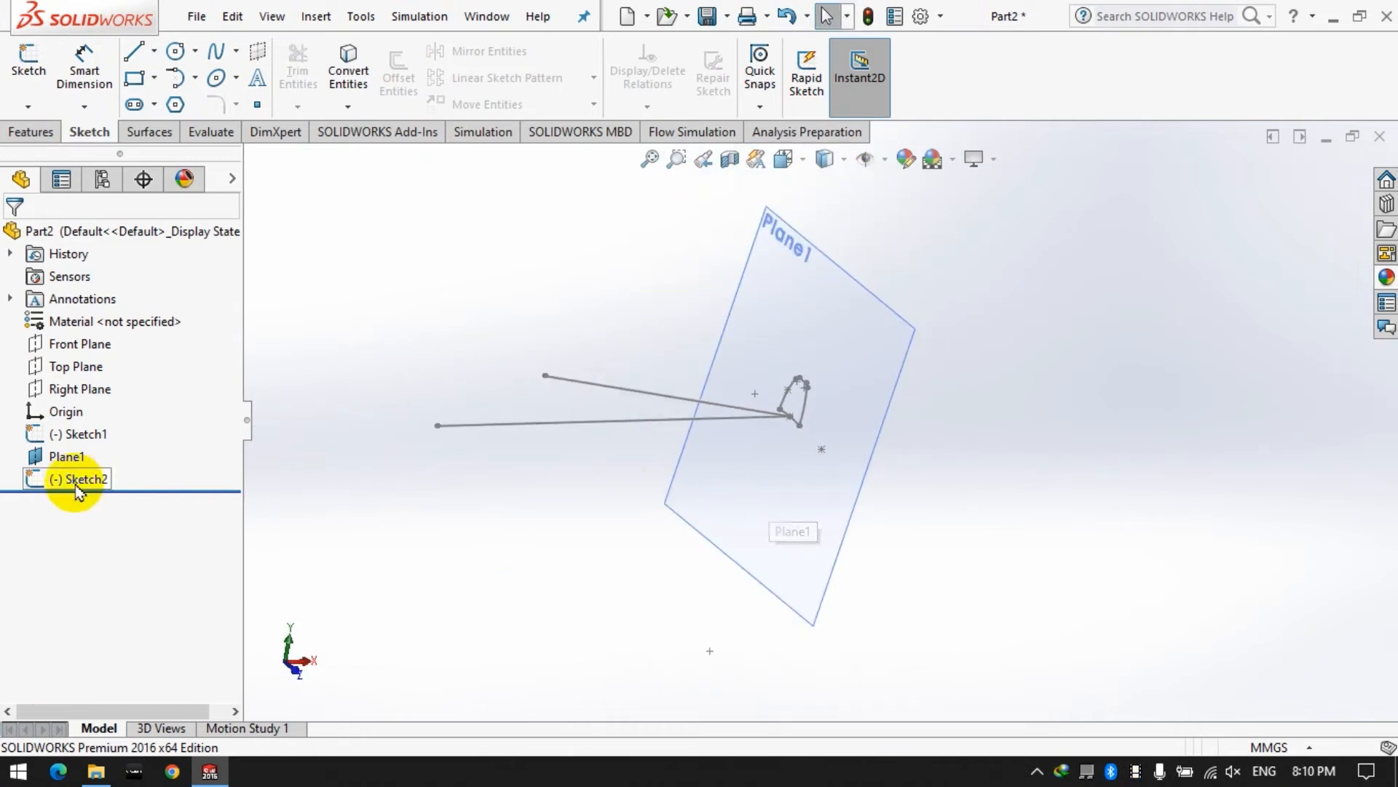
{"action": "left_click", "coordinate": [53, 138]}
{"action": "left_click", "coordinate": [821, 108]}
{"action": "left_click", "coordinate": [834, 131]}
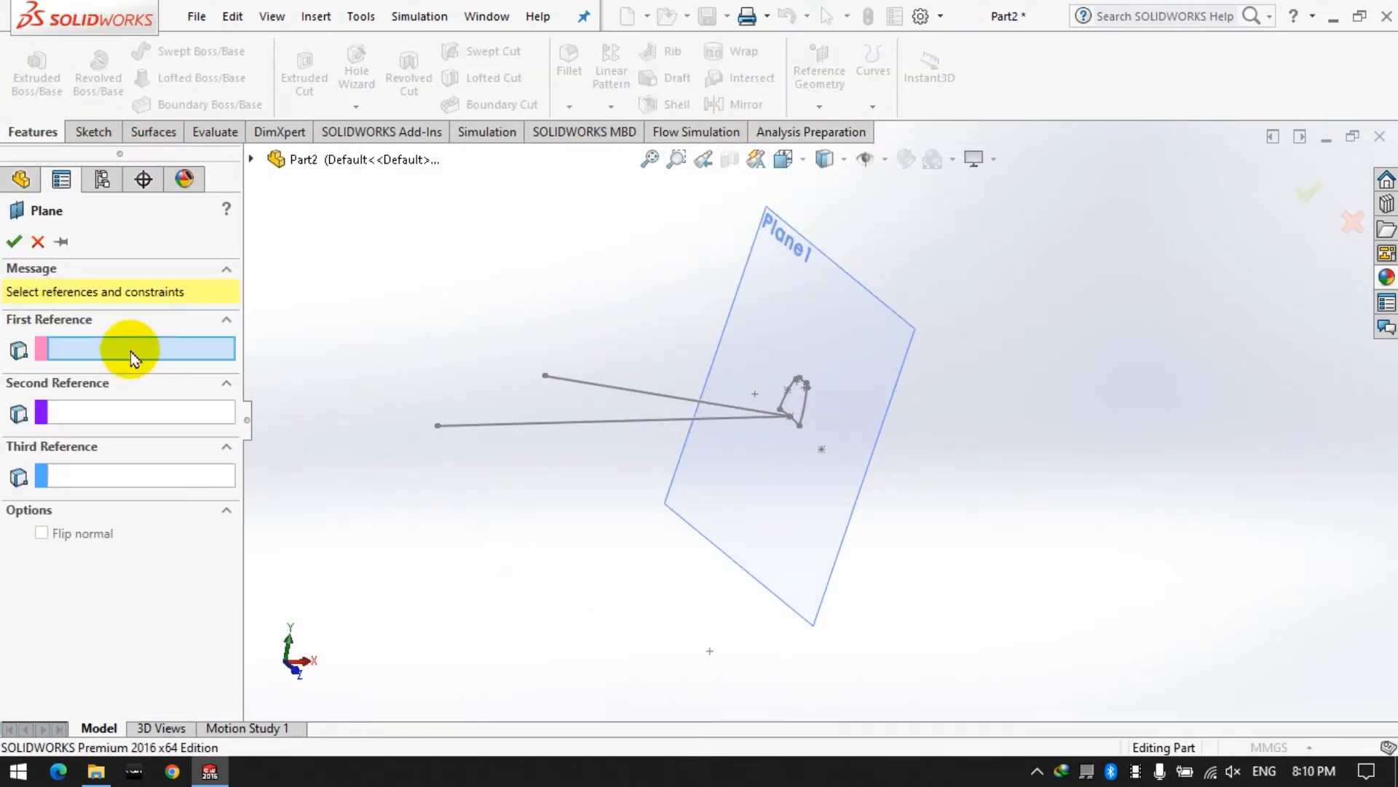
{"action": "left_click", "coordinate": [615, 391]}
{"action": "left_click", "coordinate": [544, 376]}
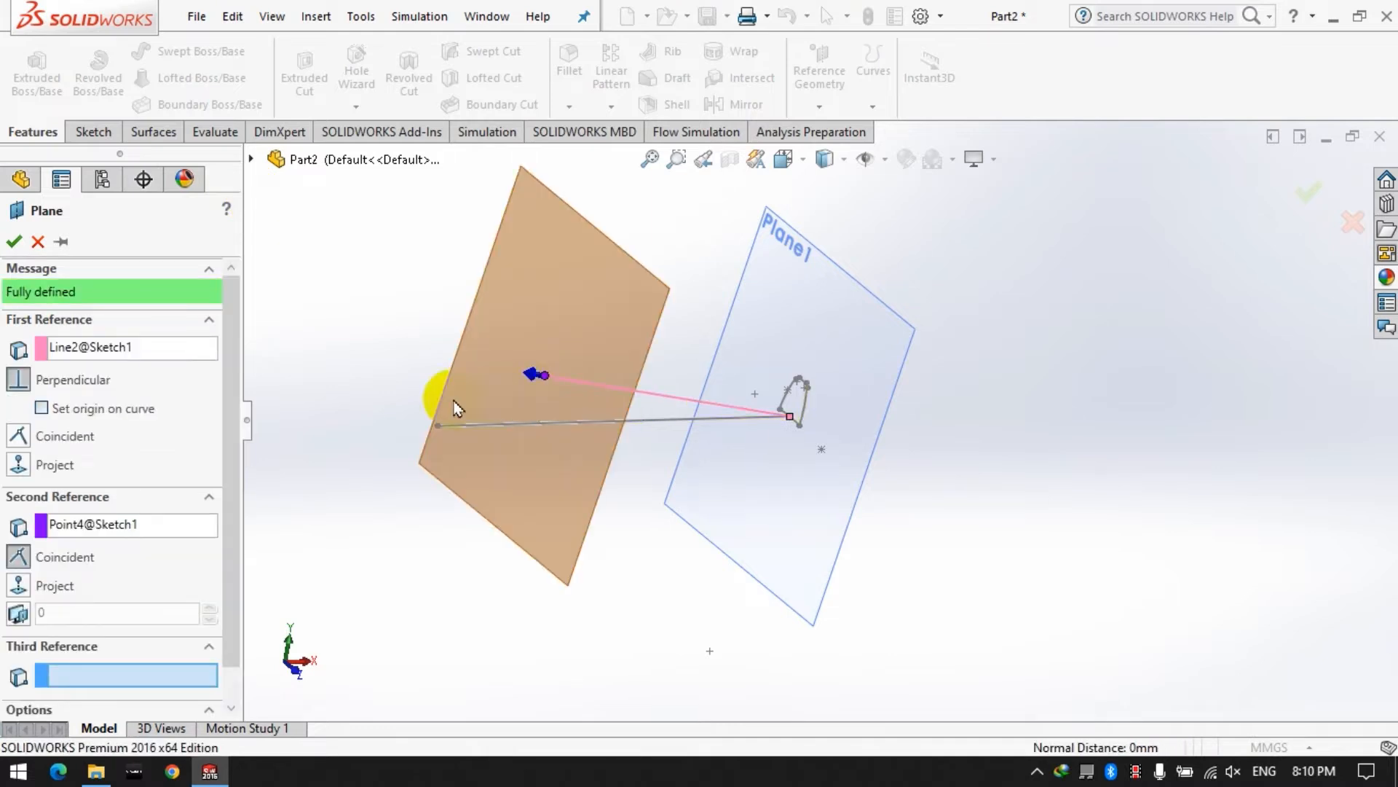
{"action": "left_click", "coordinate": [13, 242]}
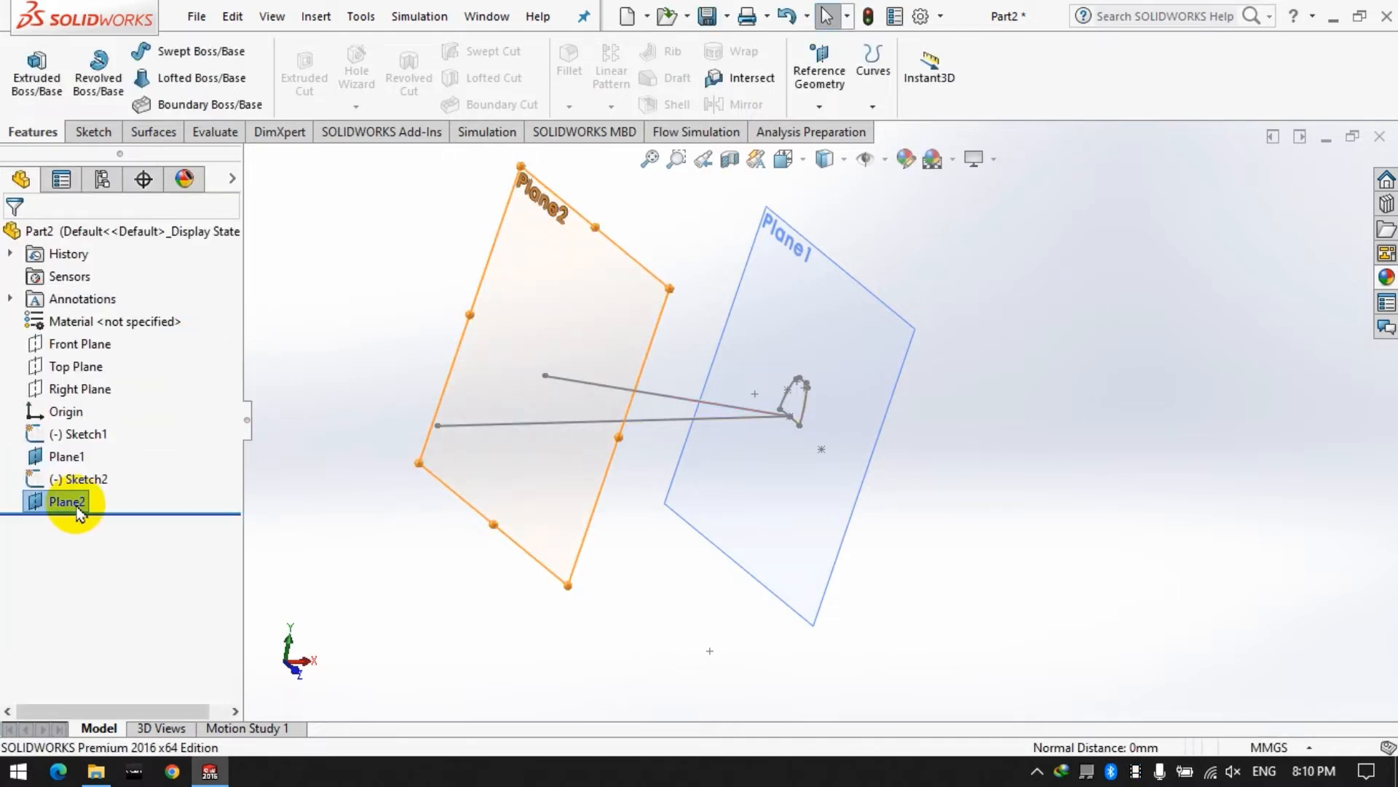
{"action": "left_click", "coordinate": [358, 414]}
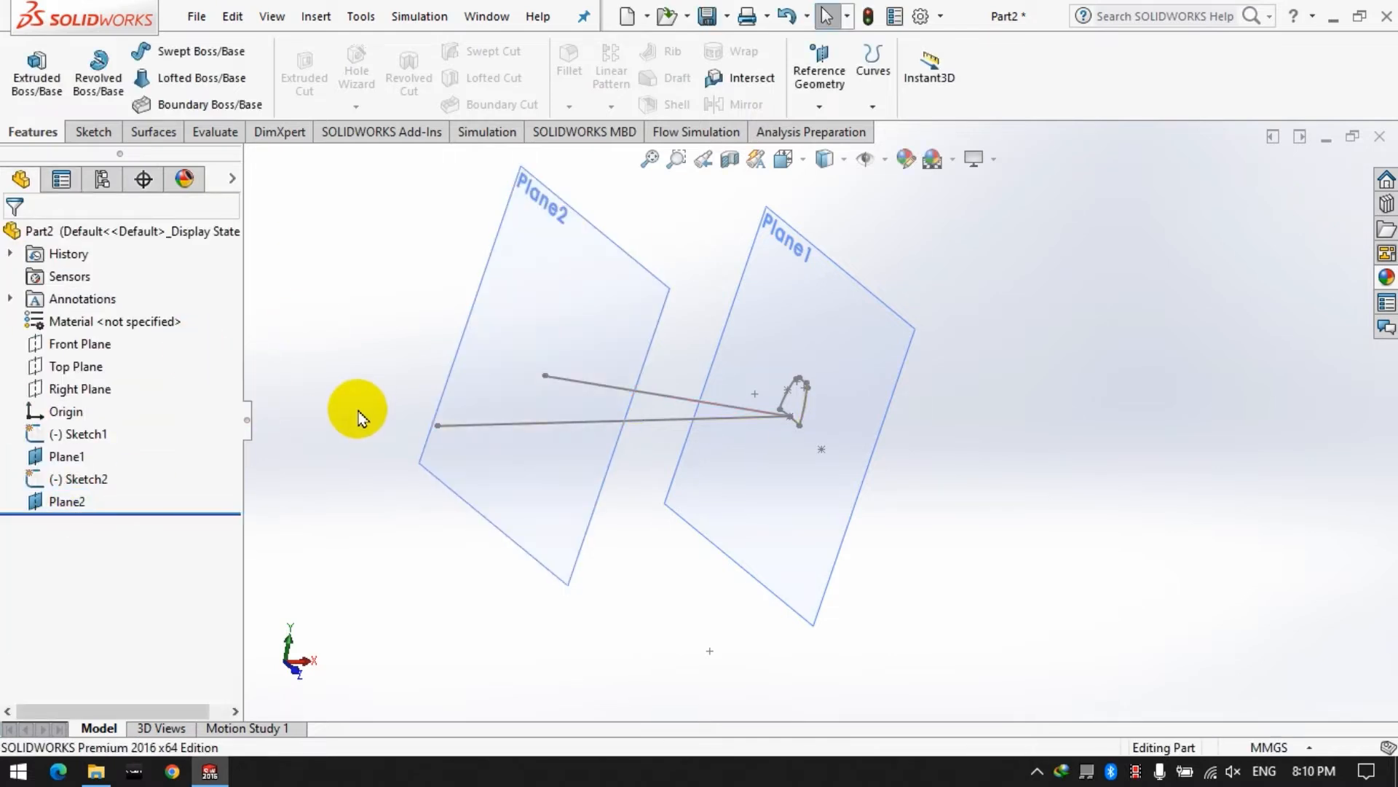
Step: Start a sketch on the new plane and draw four concentric circles centered directly below the origin, the innermost about 36 mm in radius
{"action": "left_click", "coordinate": [93, 133]}
{"action": "left_click", "coordinate": [28, 70]}
{"action": "left_click", "coordinate": [437, 408]}
{"action": "right_click", "coordinate": [73, 535]}
{"action": "left_click", "coordinate": [124, 435]}
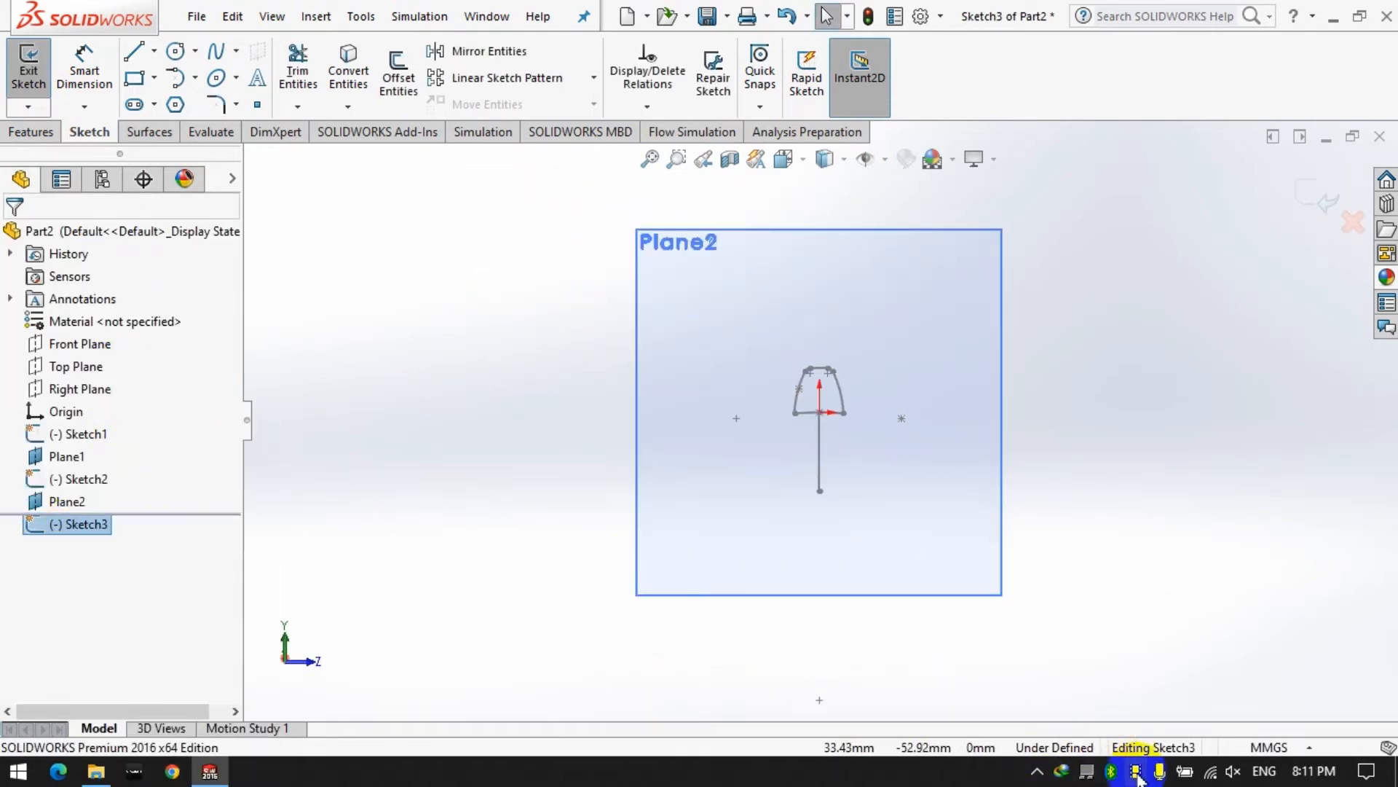
{"action": "left_click", "coordinate": [175, 51]}
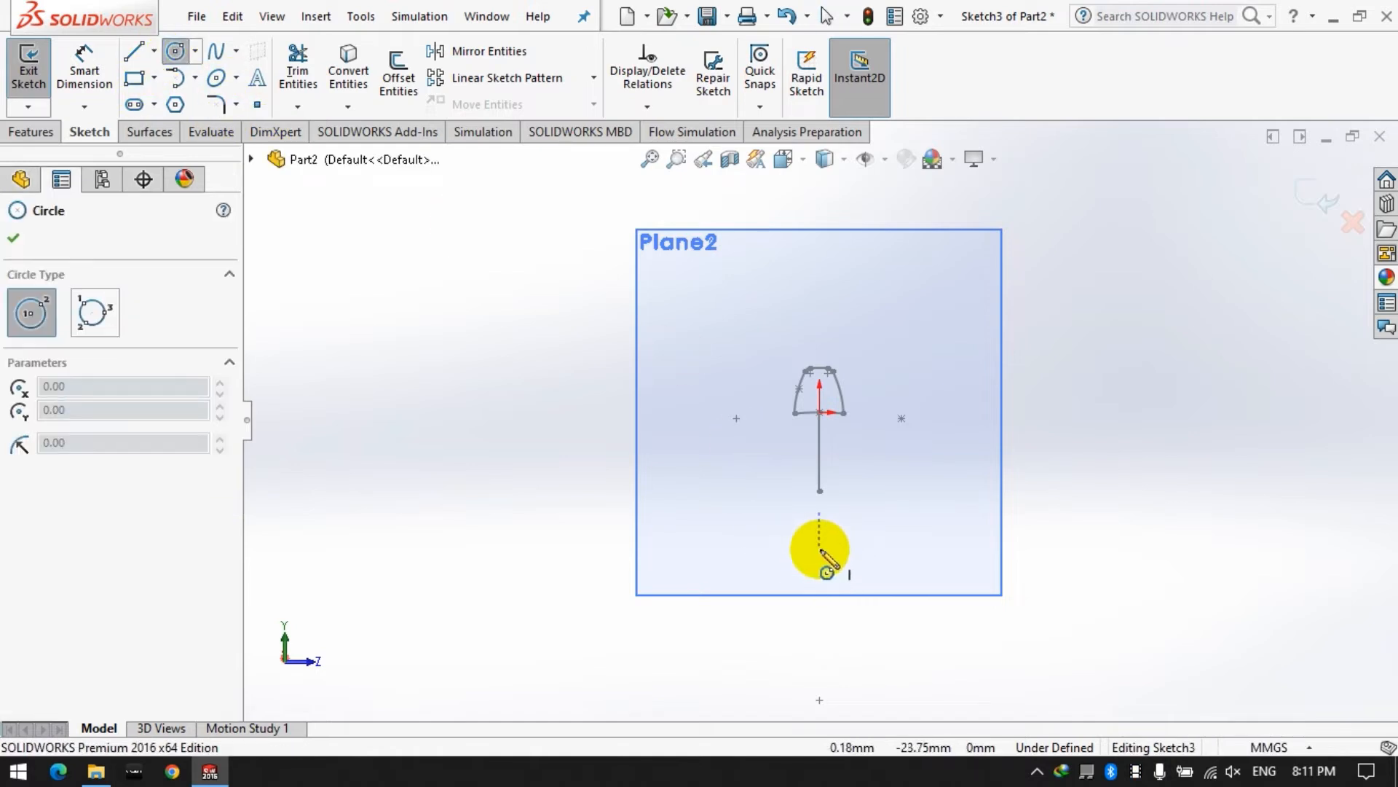
{"action": "left_click_drag", "start_coordinate": [819, 548], "coordinate": [820, 343]}
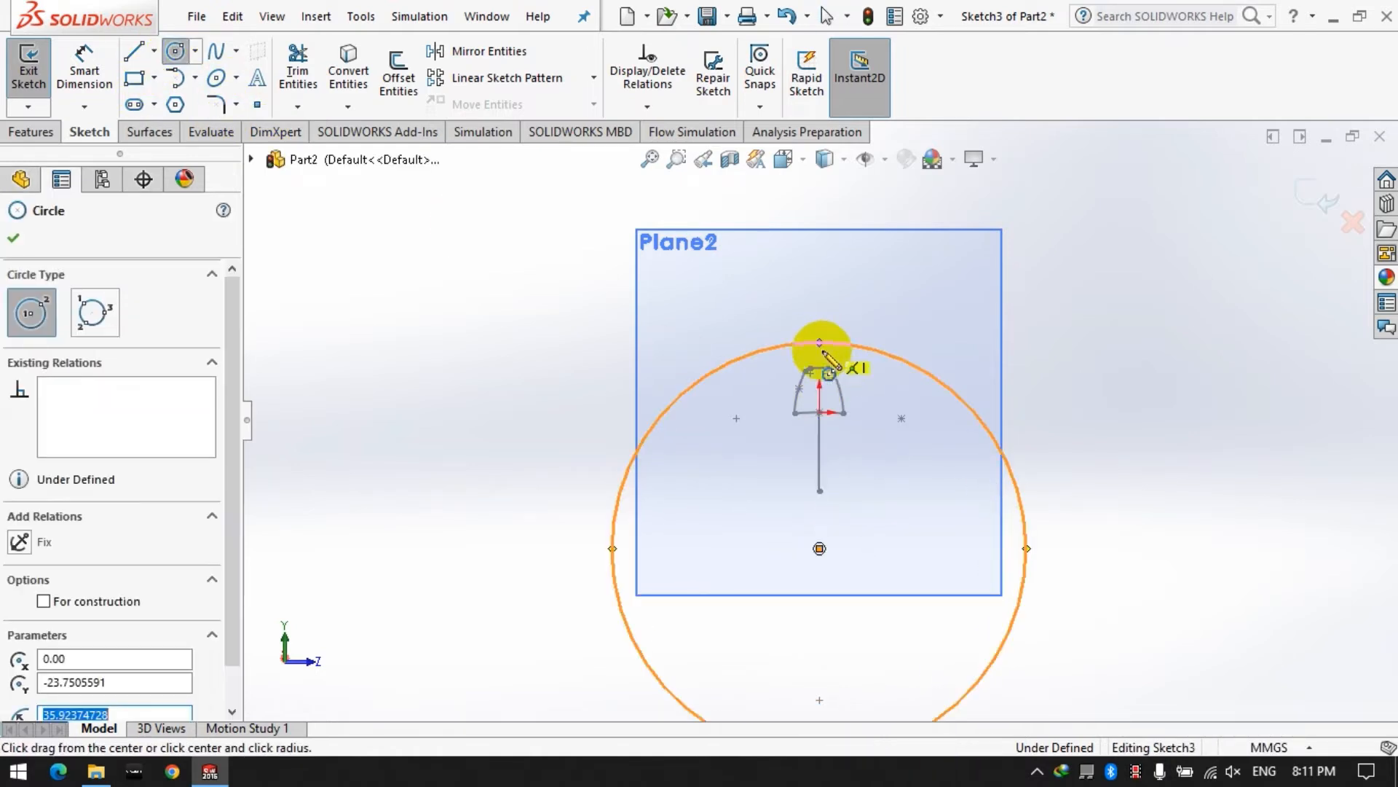
{"action": "left_click_drag", "start_coordinate": [819, 549], "coordinate": [821, 322]}
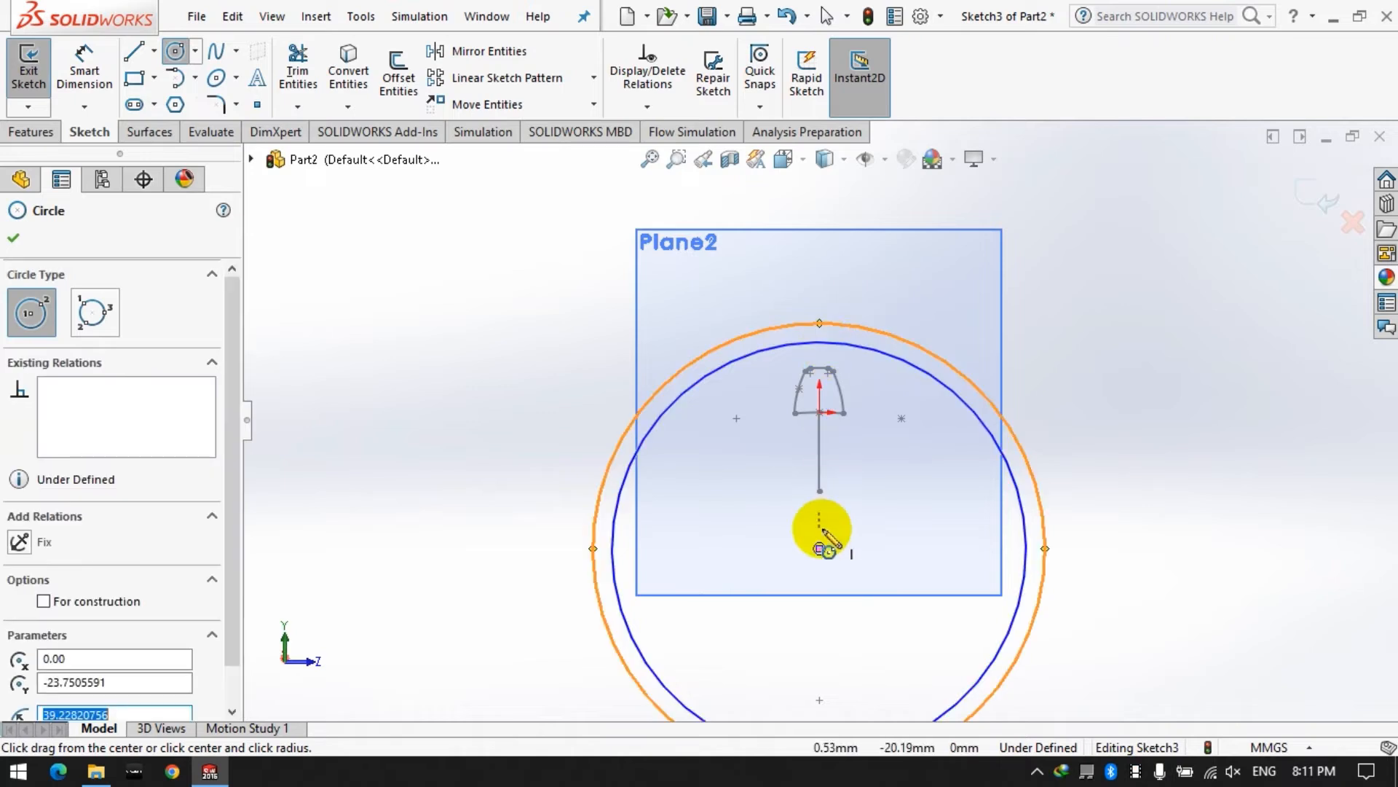
{"action": "left_click_drag", "start_coordinate": [820, 548], "coordinate": [821, 312]}
{"action": "left_click_drag", "start_coordinate": [819, 548], "coordinate": [828, 292]}
Step: Dimension the innermost circle's diameter as 43.29 mm and the second circle's diameter as 43.29+2 mm
{"action": "left_click", "coordinate": [85, 67]}
{"action": "left_click", "coordinate": [937, 375]}
{"action": "left_click", "coordinate": [1223, 472]}
{"action": "type", "text": "43.29"}
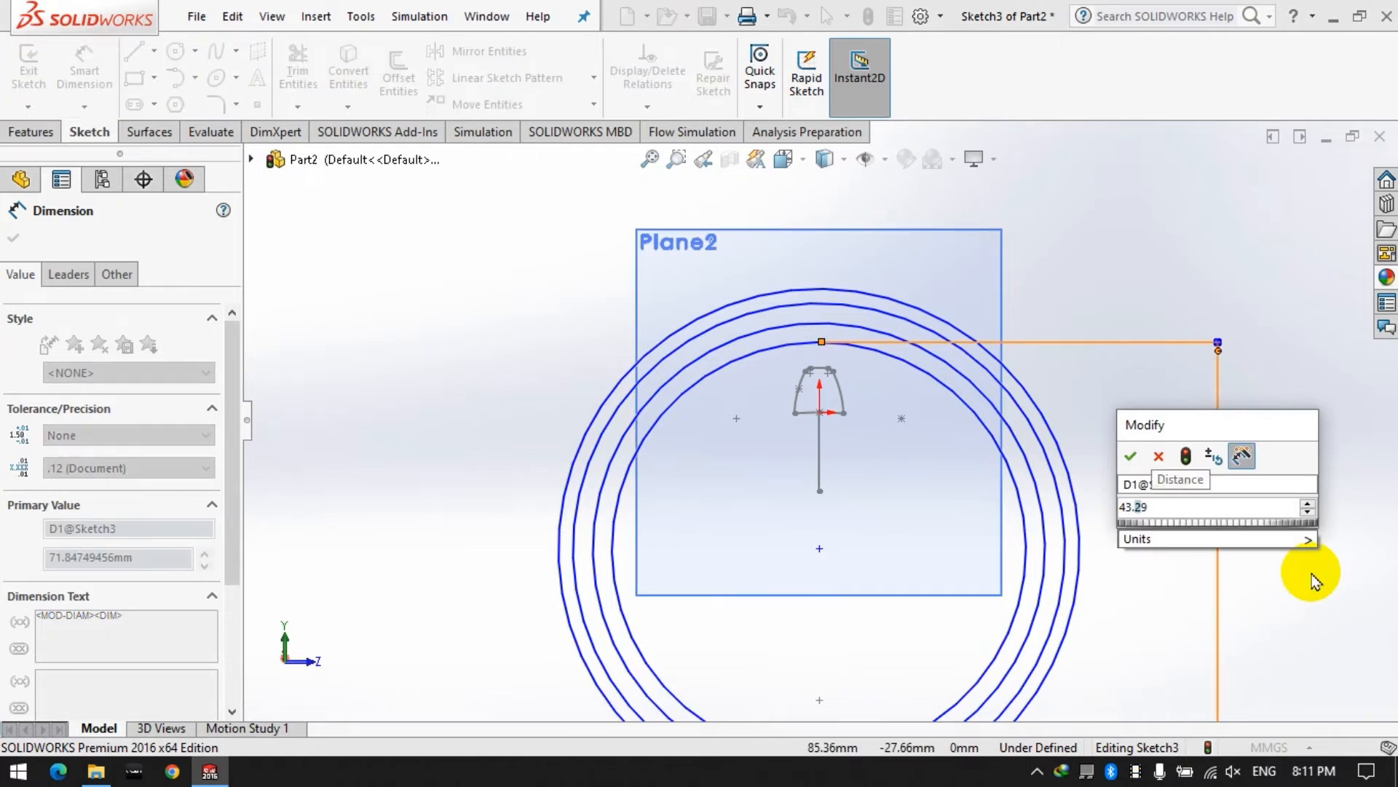
{"action": "key", "text": "Return"}
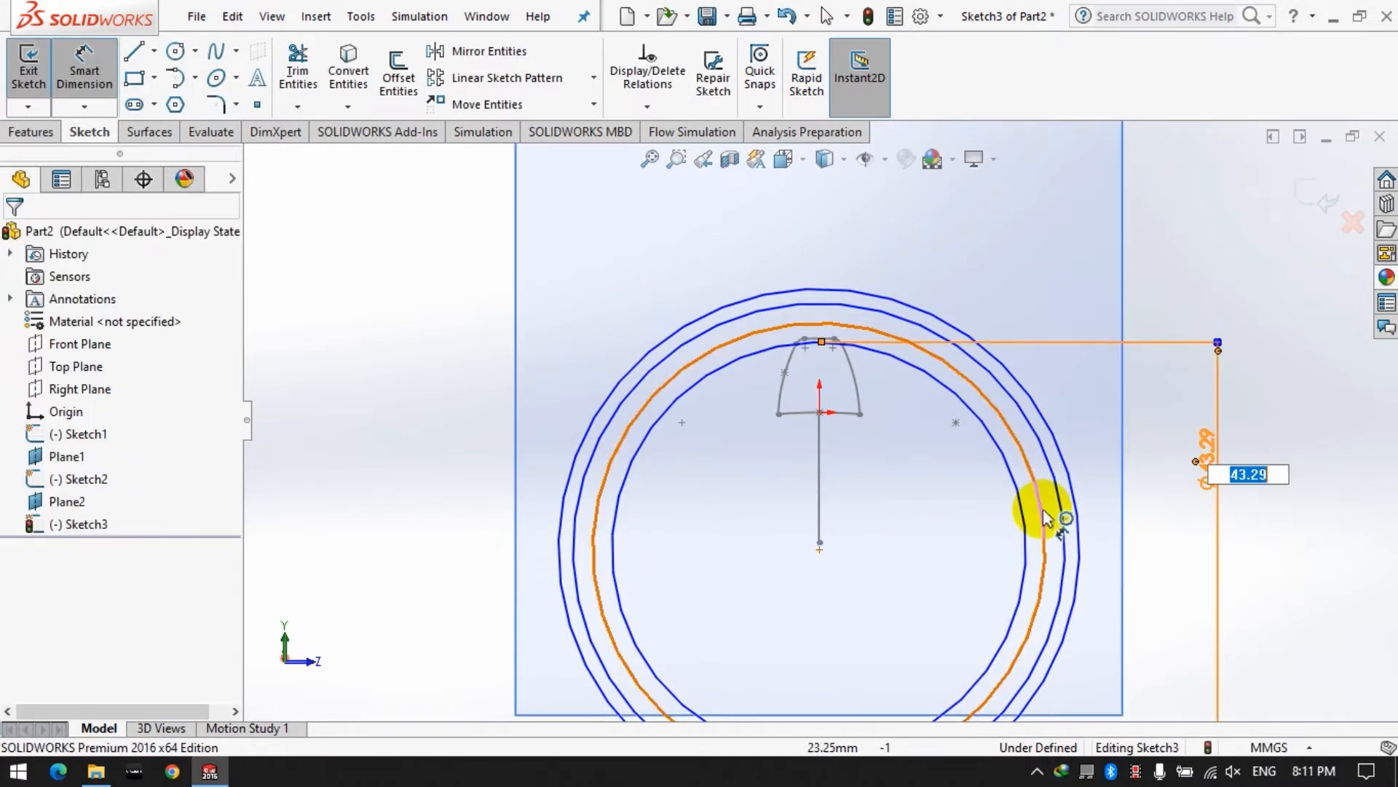
{"action": "left_click", "coordinate": [1043, 510]}
{"action": "left_click", "coordinate": [1339, 571]}
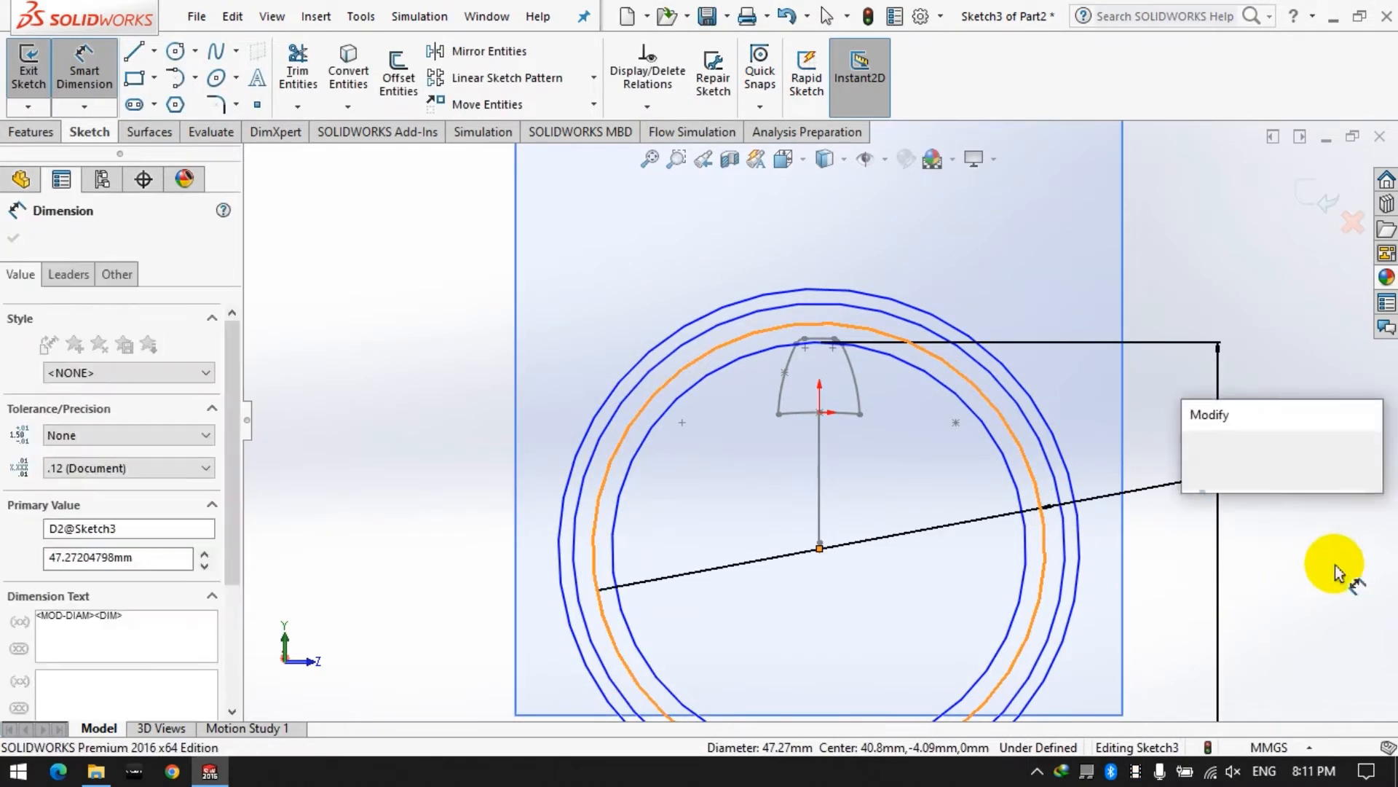
{"action": "type", "text": "43.29+2"}
{"action": "key", "text": "Return"}
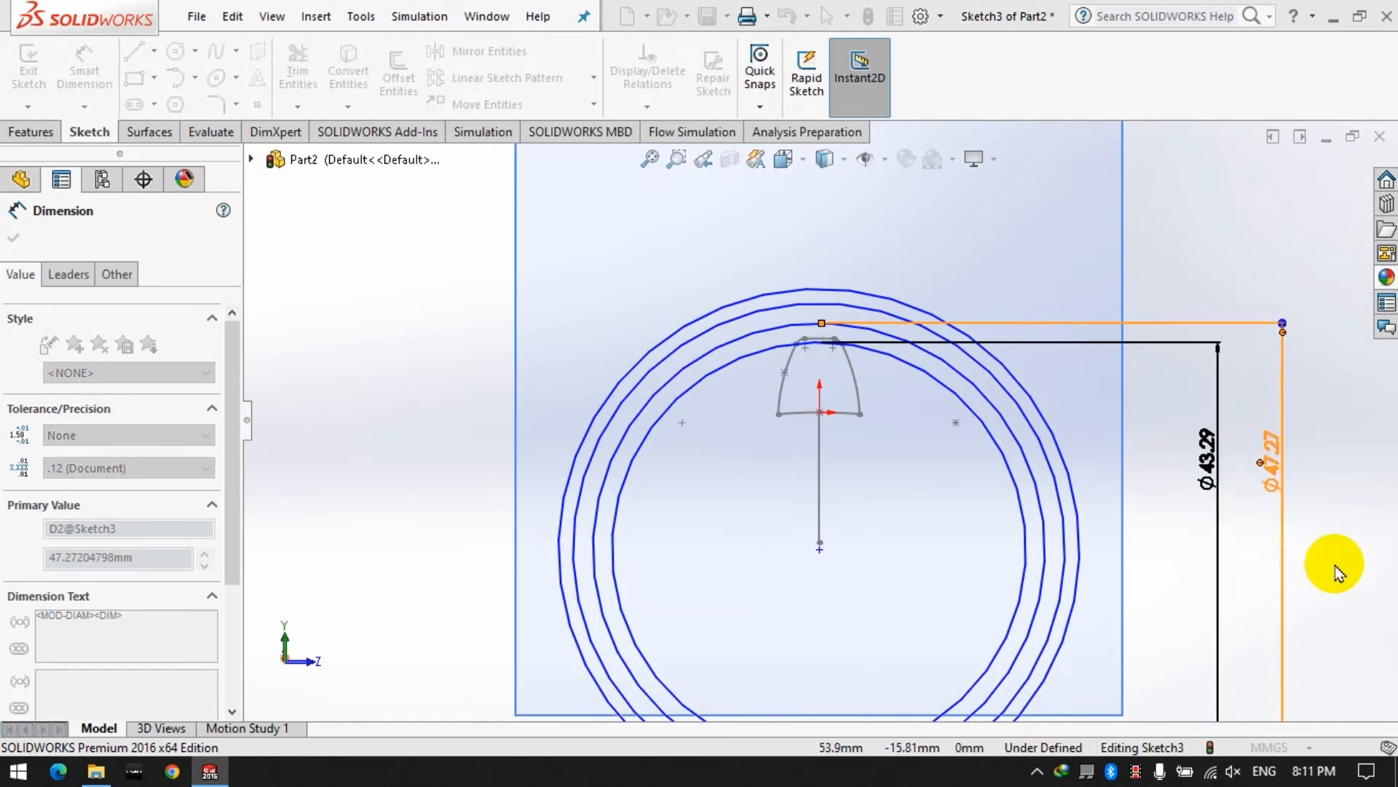
Step: Dimension the third circle's diameter as 45.29/0.94 mm
{"action": "left_click", "coordinate": [1062, 499]}
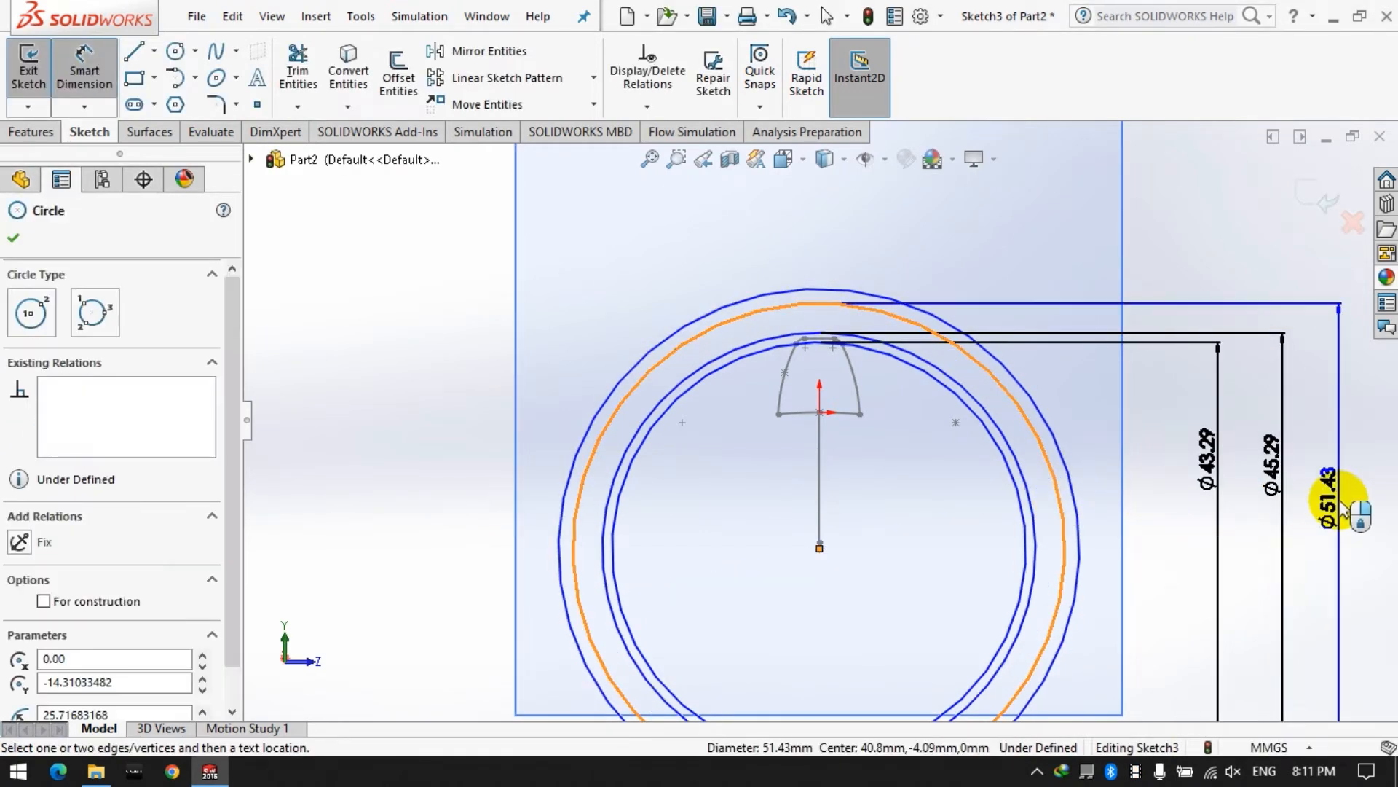
{"action": "left_click", "coordinate": [1338, 610]}
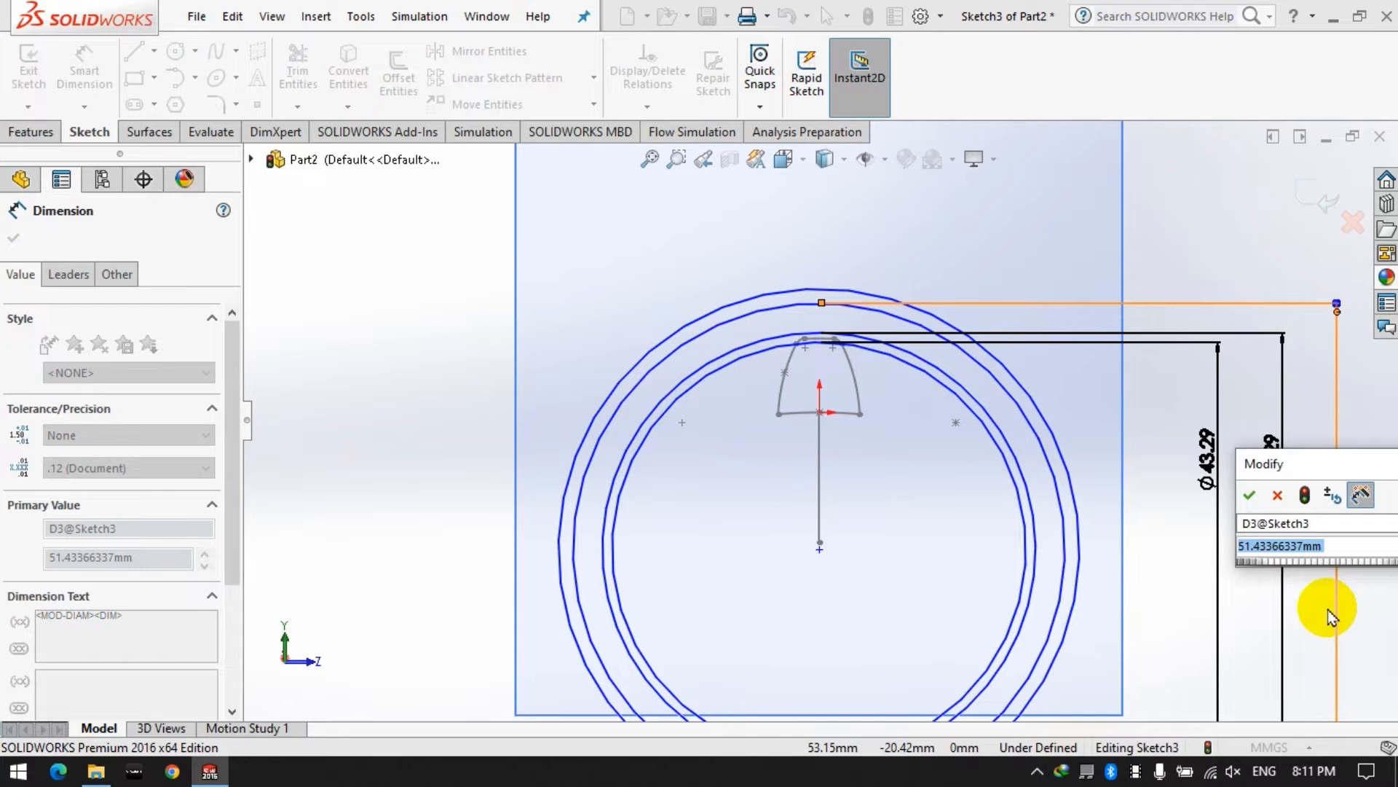
{"action": "left_click_drag", "start_coordinate": [1306, 468], "coordinate": [775, 527]}
{"action": "type", "text": "45..2"}
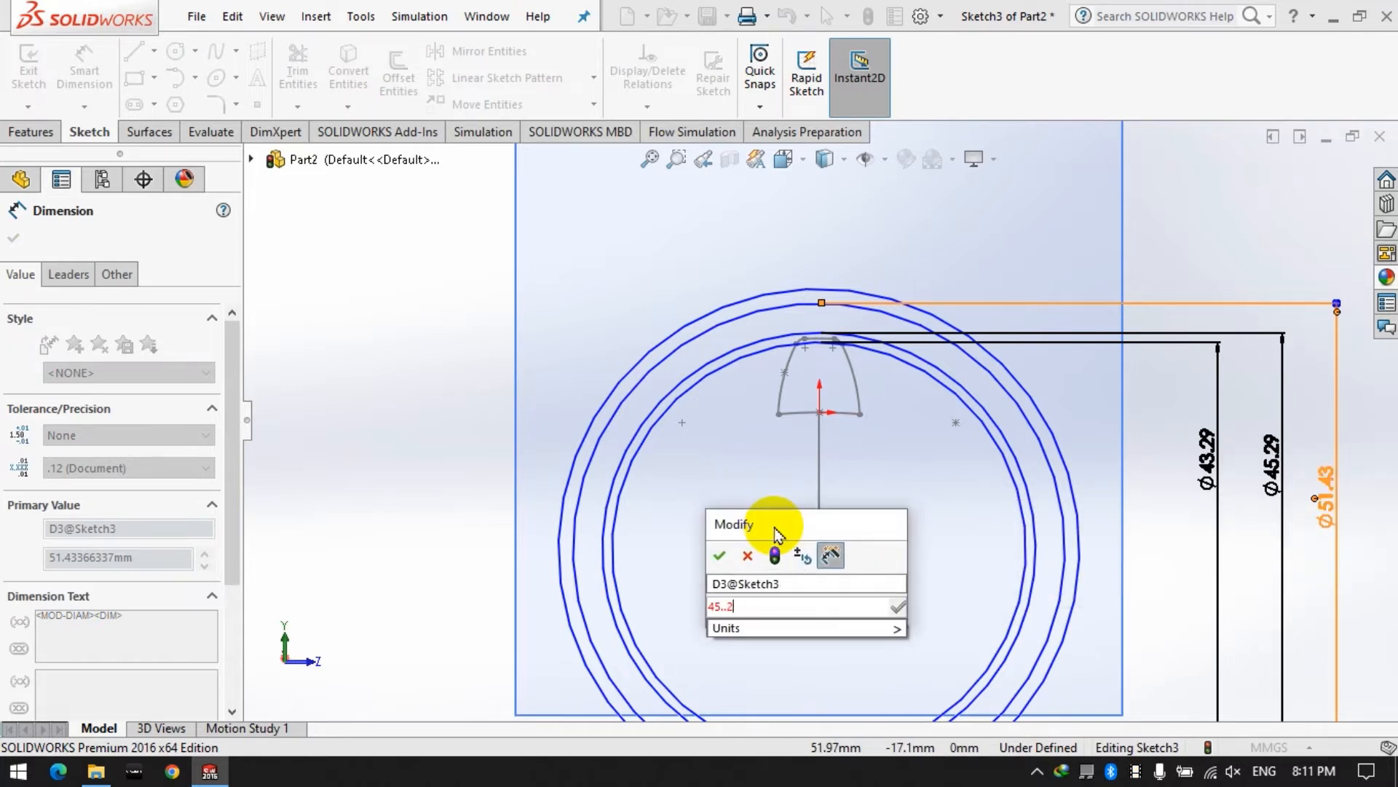
{"action": "key", "text": "BackSpace"}
{"action": "key", "text": "BackSpace"}
{"action": "type", "text": "29/0.94"}
{"action": "key", "text": "Return"}
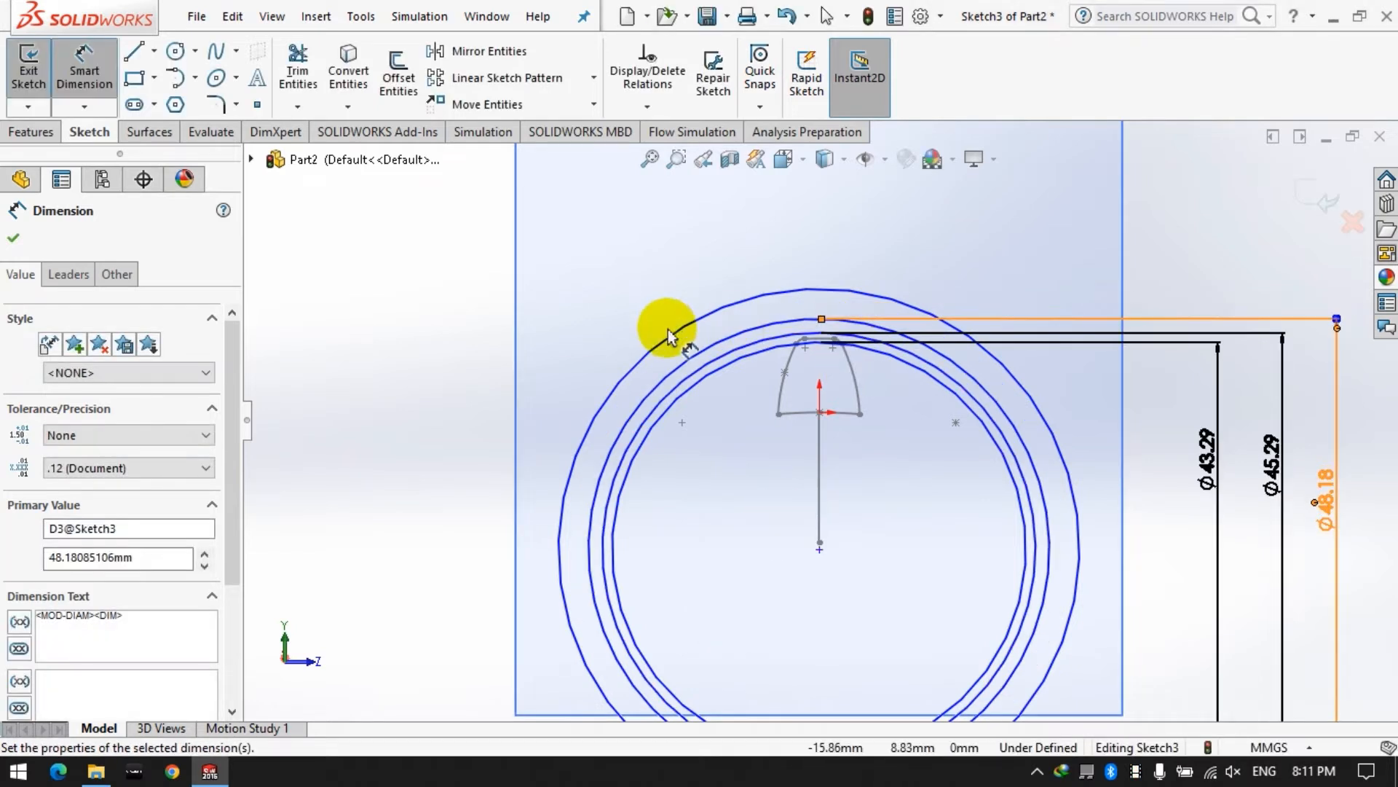
Step: Dimension the outermost circle's diameter as 48.18/0.94 mm
{"action": "left_click", "coordinate": [675, 335]}
{"action": "left_click", "coordinate": [1182, 573]}
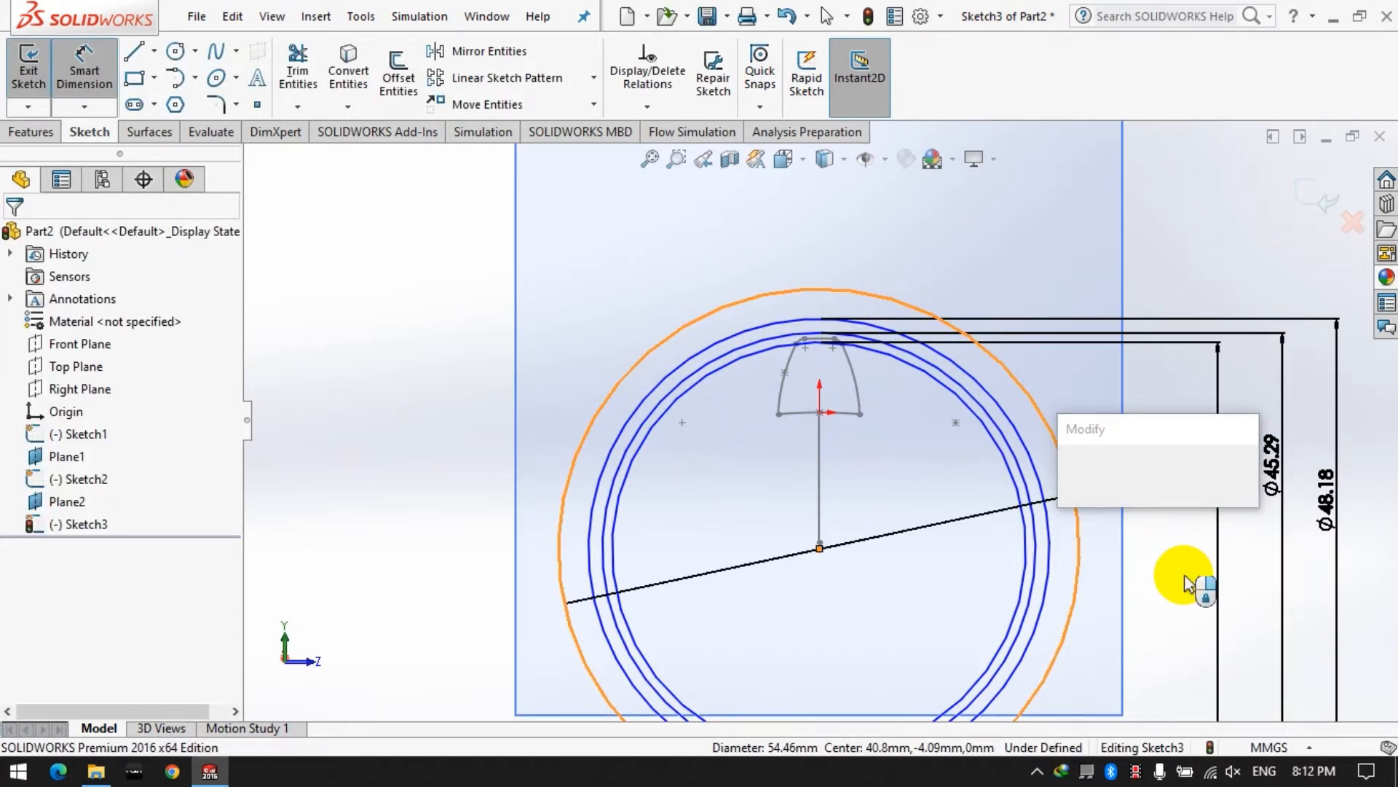
{"action": "type", "text": "48.18/0.94"}
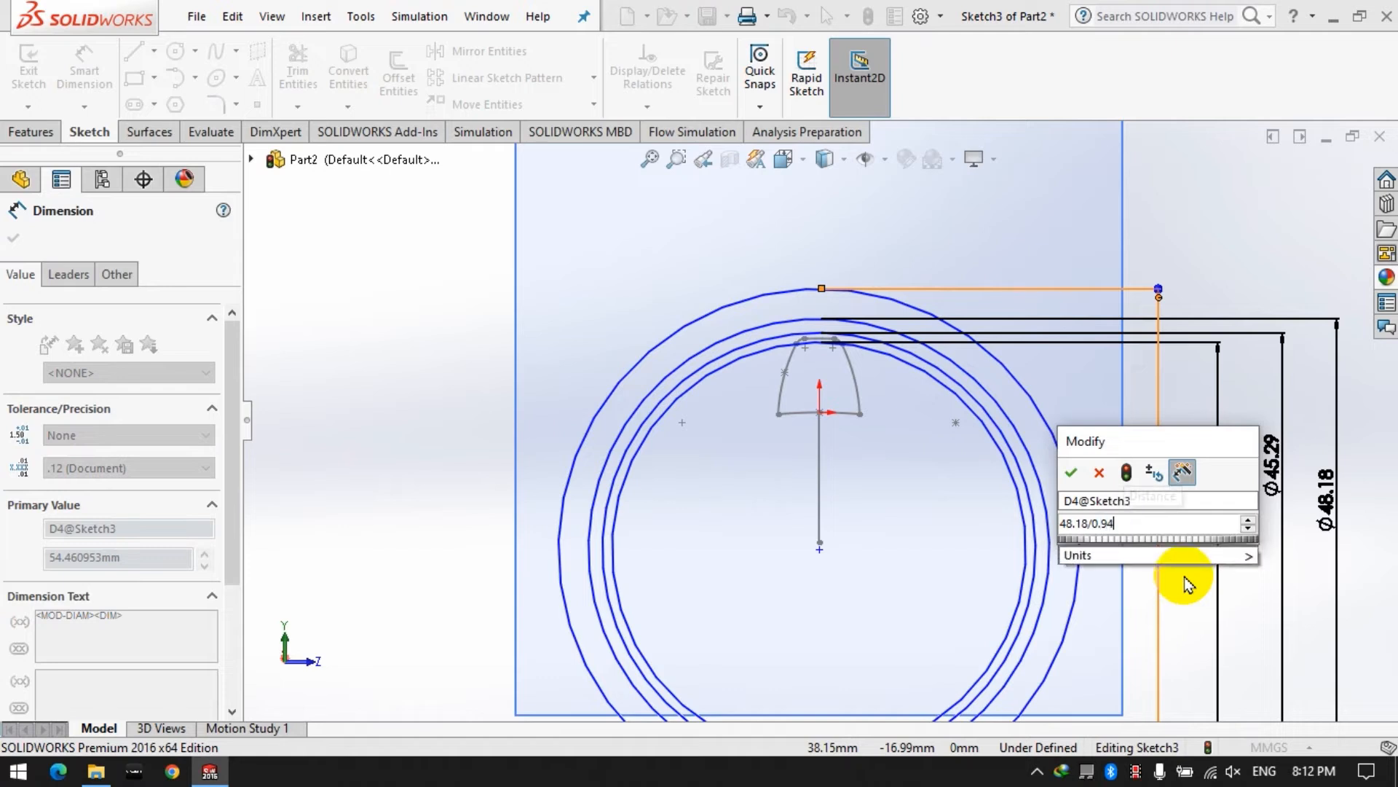
{"action": "key", "text": "Return"}
{"action": "left_click", "coordinate": [415, 303]}
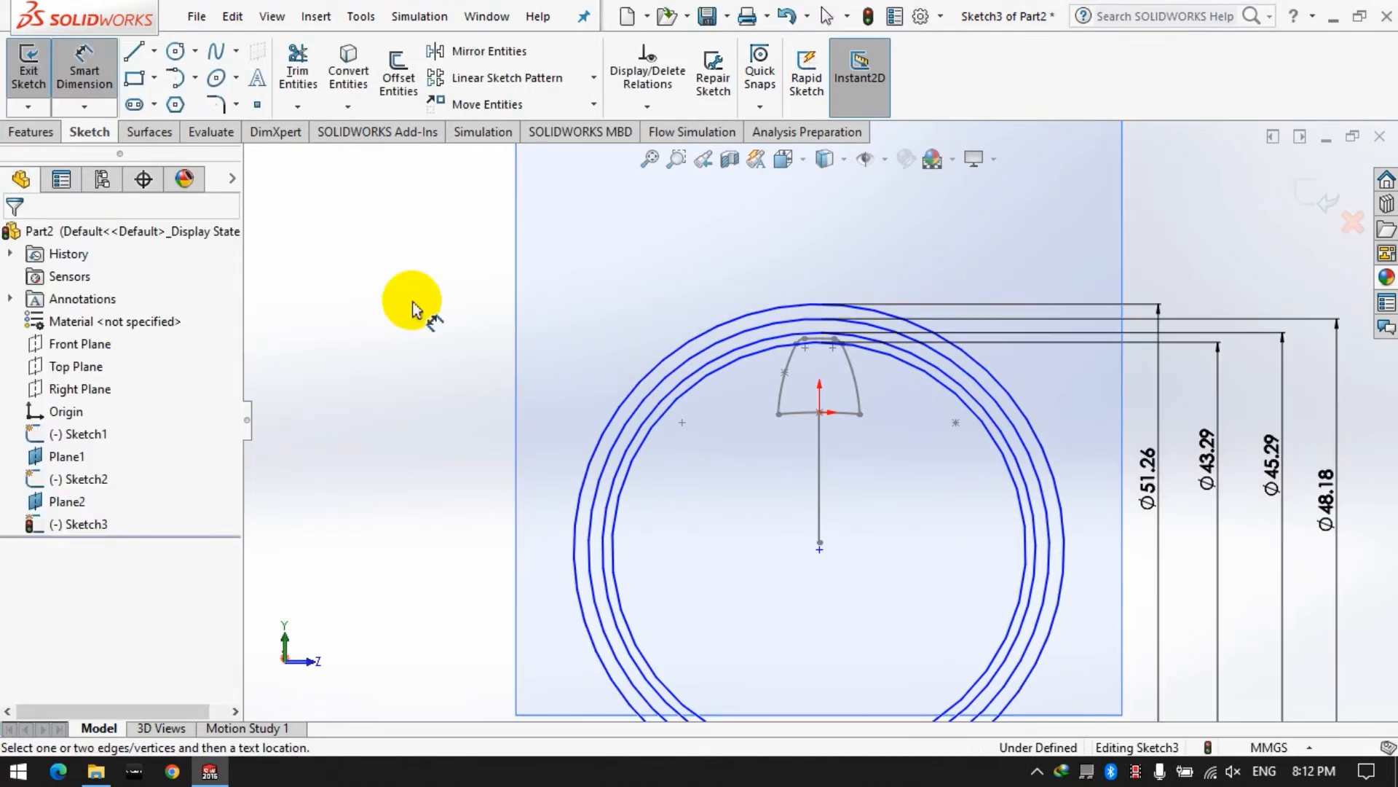
Step: Place a point at the top of the innermost circle and set its distance to the origin to 0 mm
{"action": "left_click", "coordinate": [257, 106]}
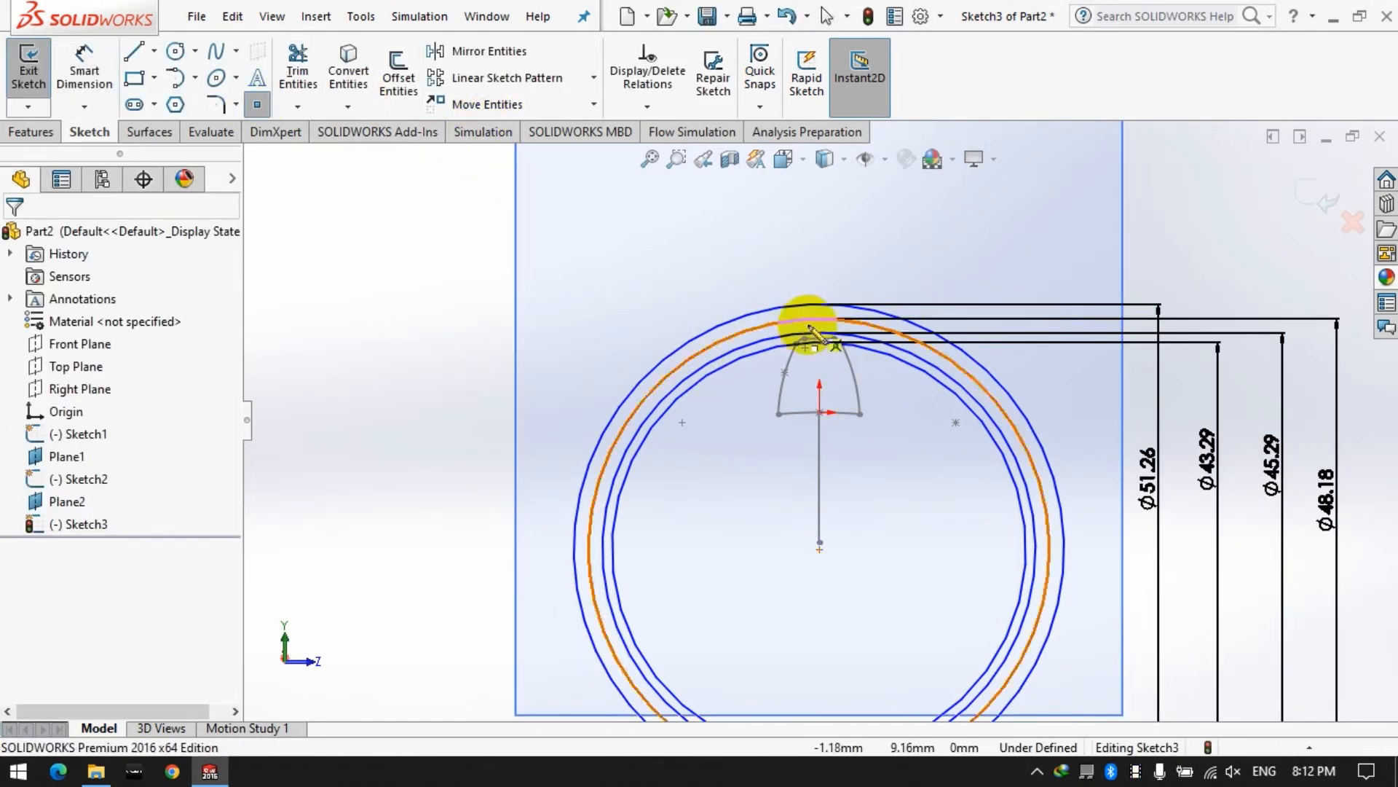
{"action": "left_click", "coordinate": [820, 342]}
{"action": "left_click", "coordinate": [86, 58]}
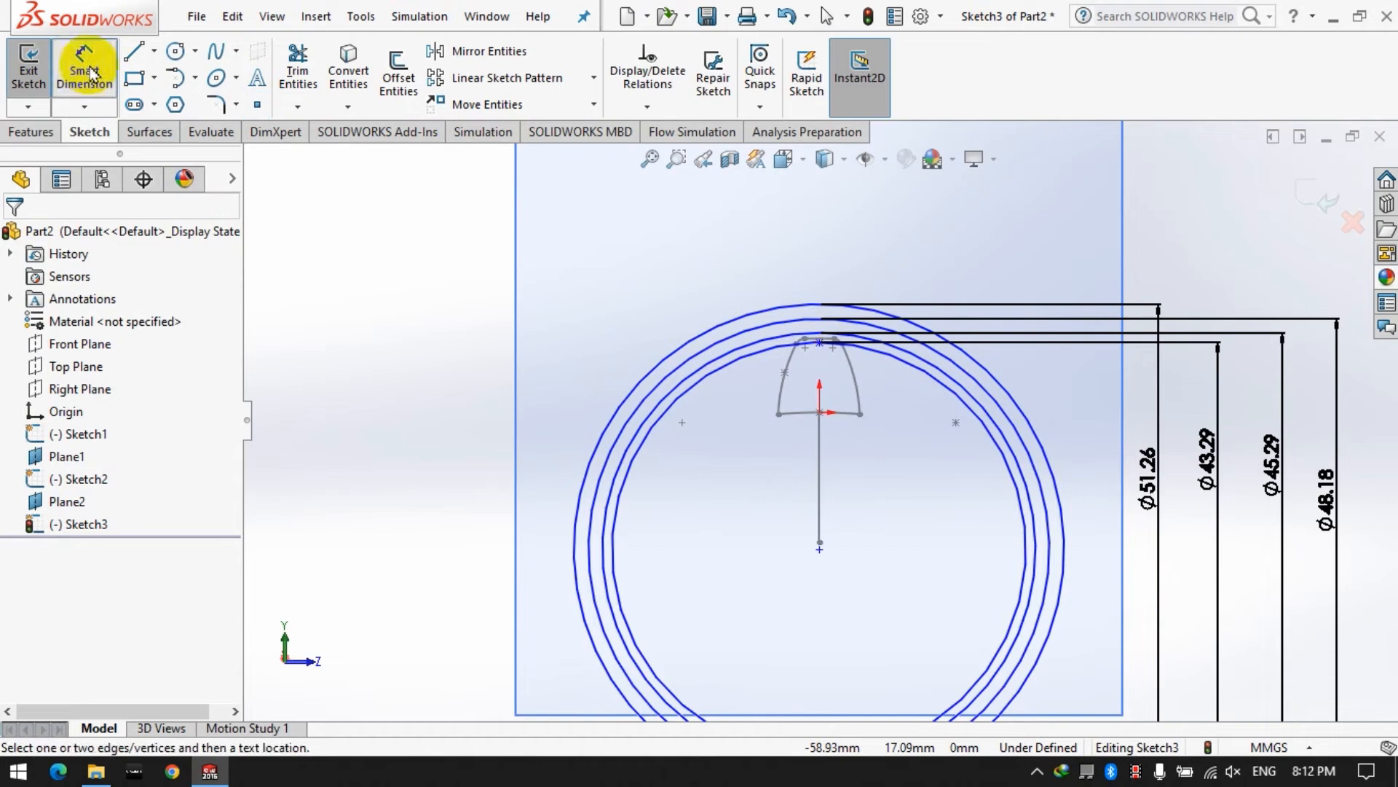
{"action": "left_click", "coordinate": [819, 342]}
{"action": "mouse_move", "coordinate": [884, 483]}
{"action": "middle_mouse_down"}
{"action": "mouse_move", "coordinate": [811, 490]}
{"action": "mouse_move", "coordinate": [750, 422]}
{"action": "middle_mouse_up"}
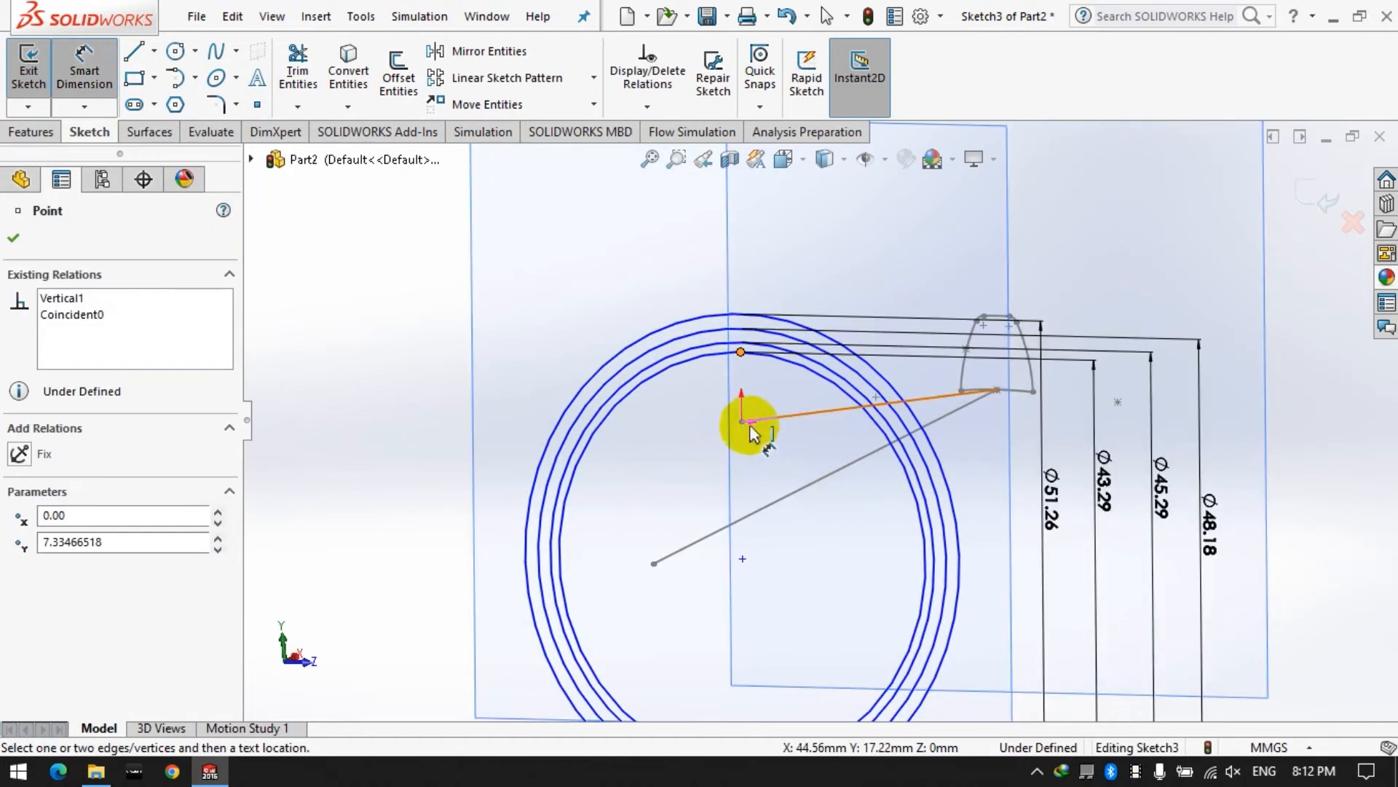
{"action": "left_click", "coordinate": [741, 422]}
{"action": "left_click", "coordinate": [651, 484]}
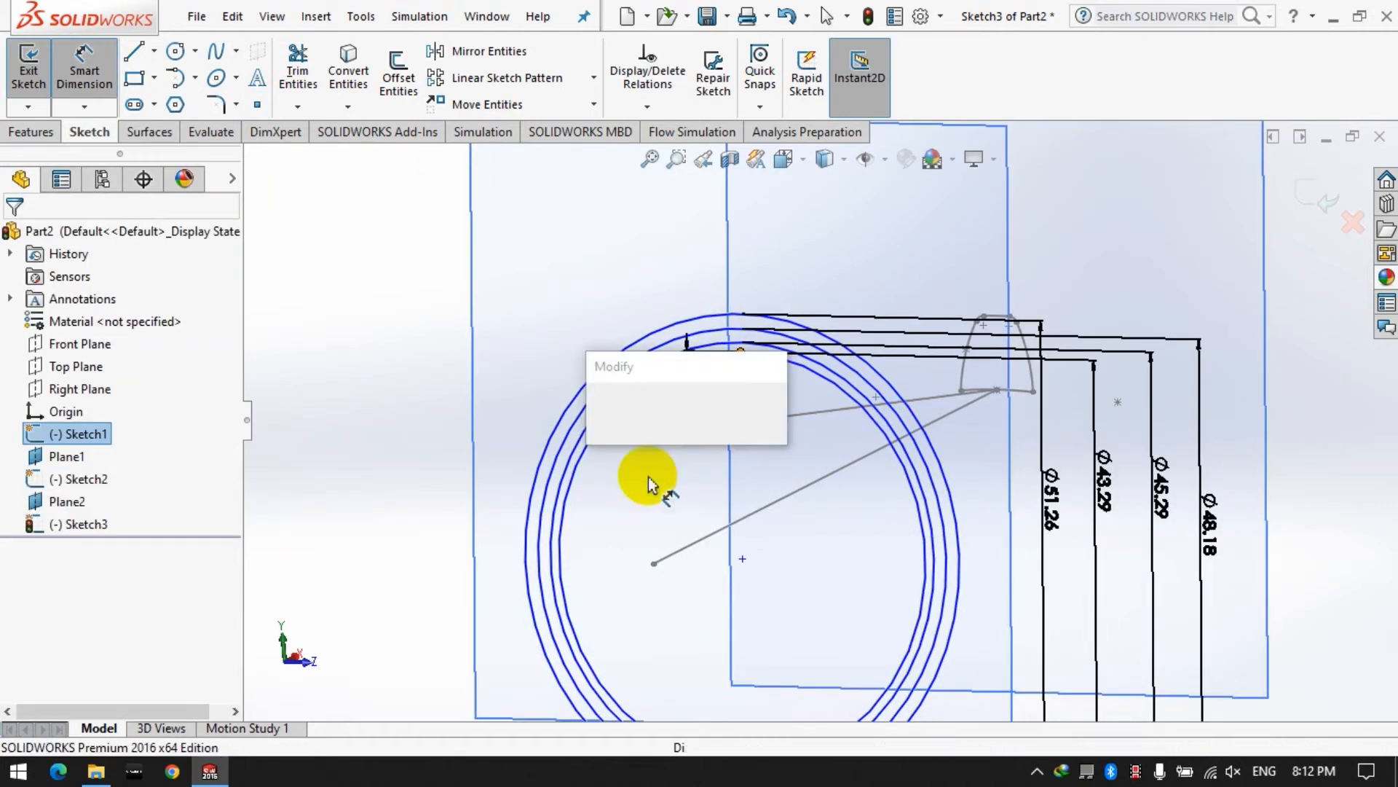
{"action": "type", "text": "0"}
{"action": "key", "text": "Return"}
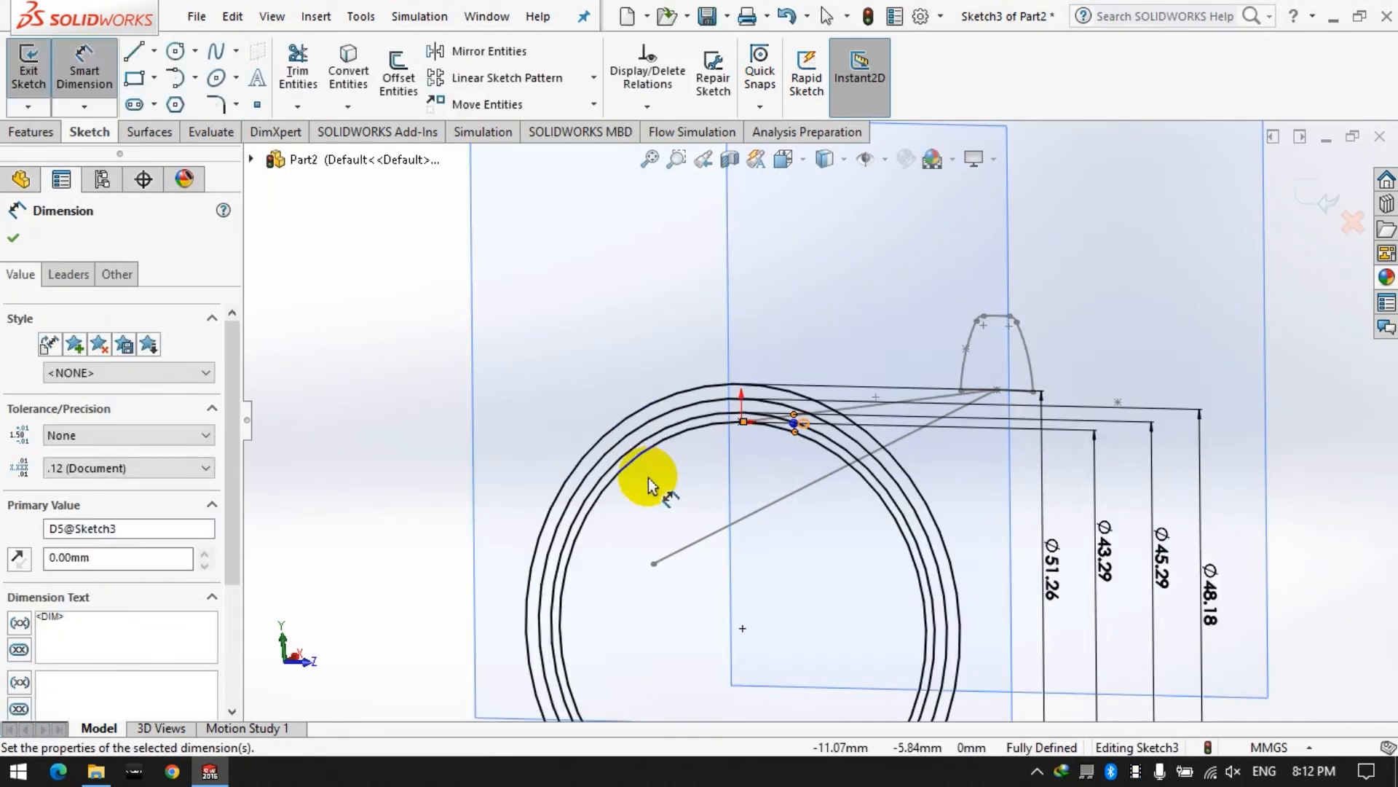
Step: Face the sketch plane and draw a vertical centerline from above the circles down to their center
{"action": "middle_click_drag", "start_coordinate": [825, 466], "coordinate": [368, 359]}
{"action": "left_click", "coordinate": [783, 159]}
{"action": "left_click", "coordinate": [901, 273]}
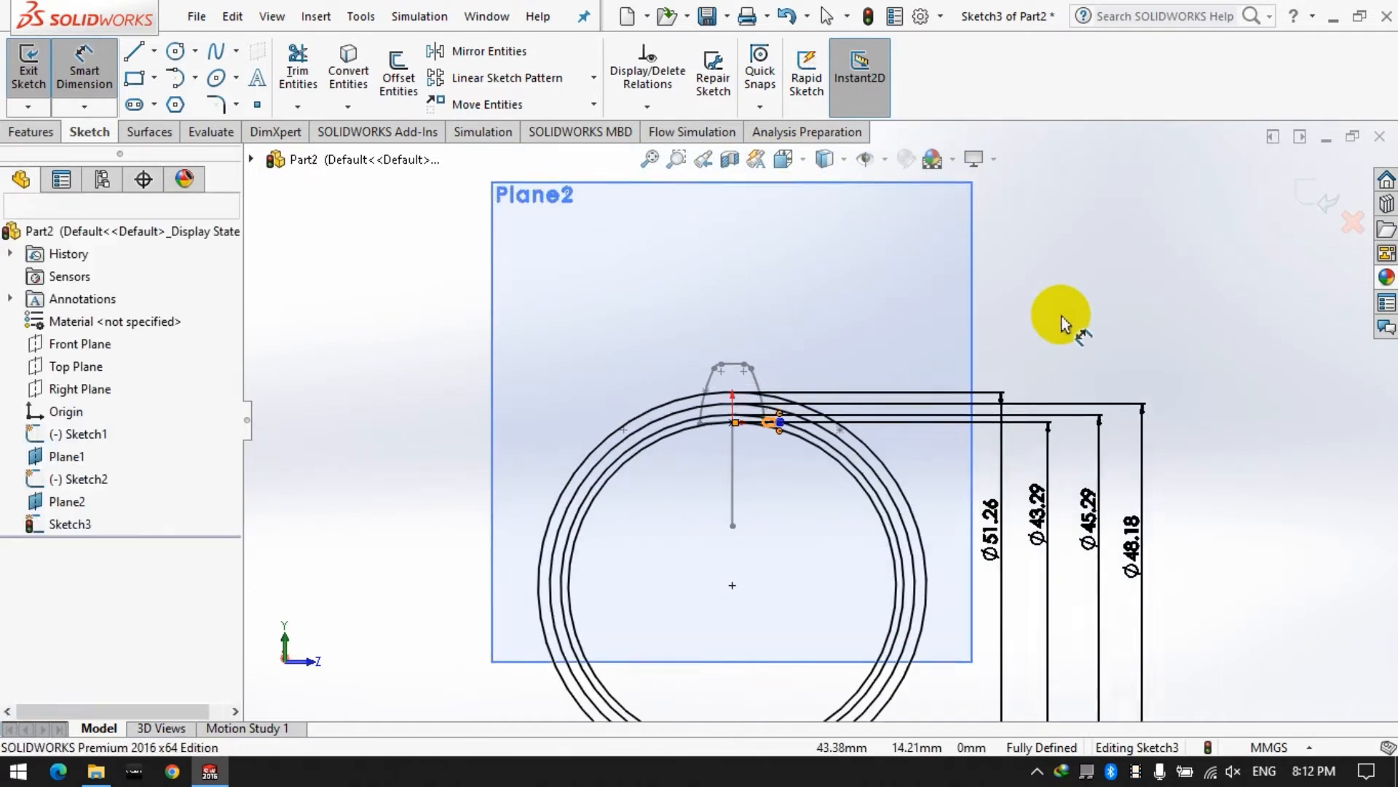
{"action": "left_click", "coordinate": [153, 51]}
{"action": "left_click", "coordinate": [179, 103]}
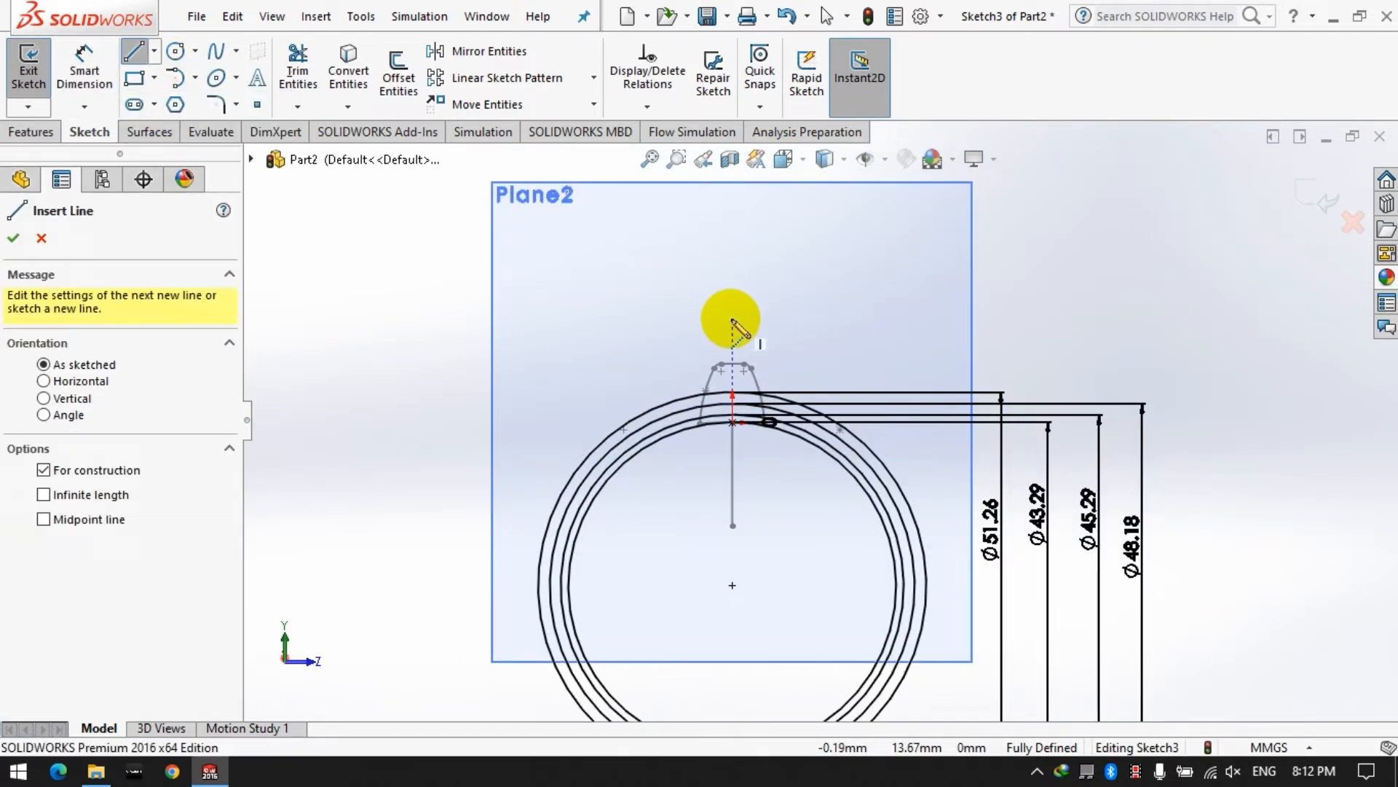
{"action": "left_click", "coordinate": [733, 583]}
Step: Draw two solid lines about 40 mm long from the circles' center, sloping up on either side of the vertical centerline
{"action": "left_click", "coordinate": [154, 52]}
{"action": "left_click", "coordinate": [164, 77]}
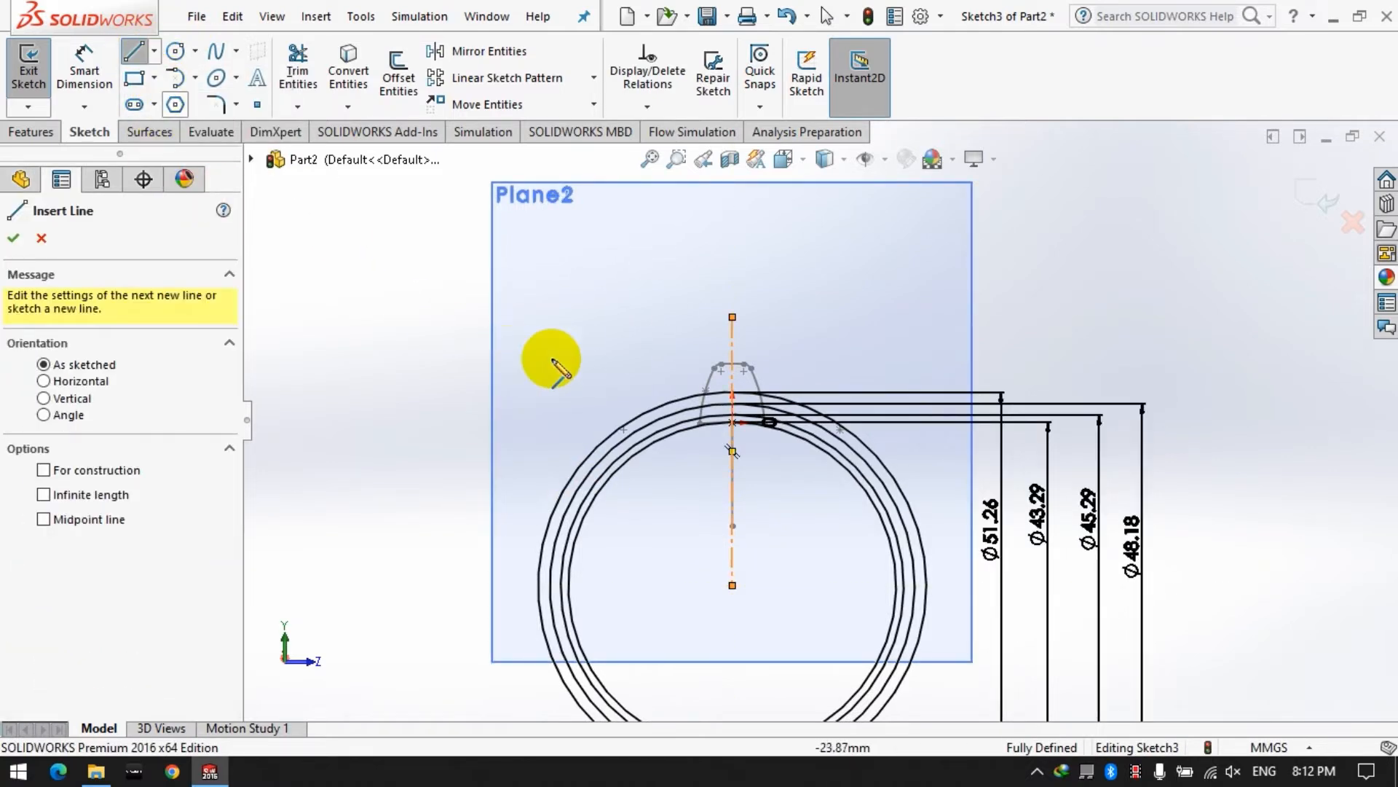
{"action": "left_click_drag", "start_coordinate": [588, 317], "coordinate": [733, 585]}
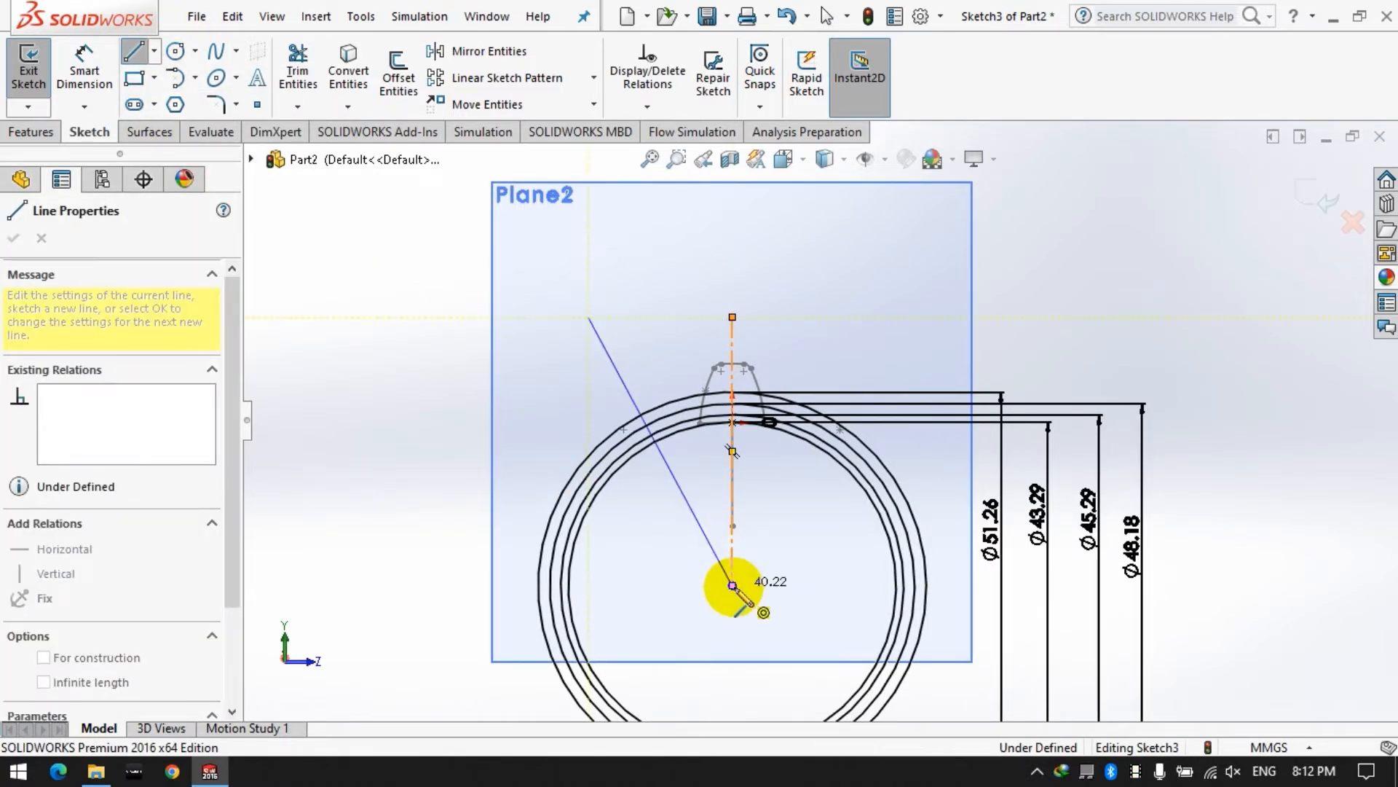
{"action": "left_click", "coordinate": [886, 318]}
Step: Dimension the angle between the left sloped line and the vertical centerline as 90/24 degrees
{"action": "left_click", "coordinate": [85, 67]}
{"action": "left_click", "coordinate": [677, 482]}
{"action": "left_click", "coordinate": [732, 548]}
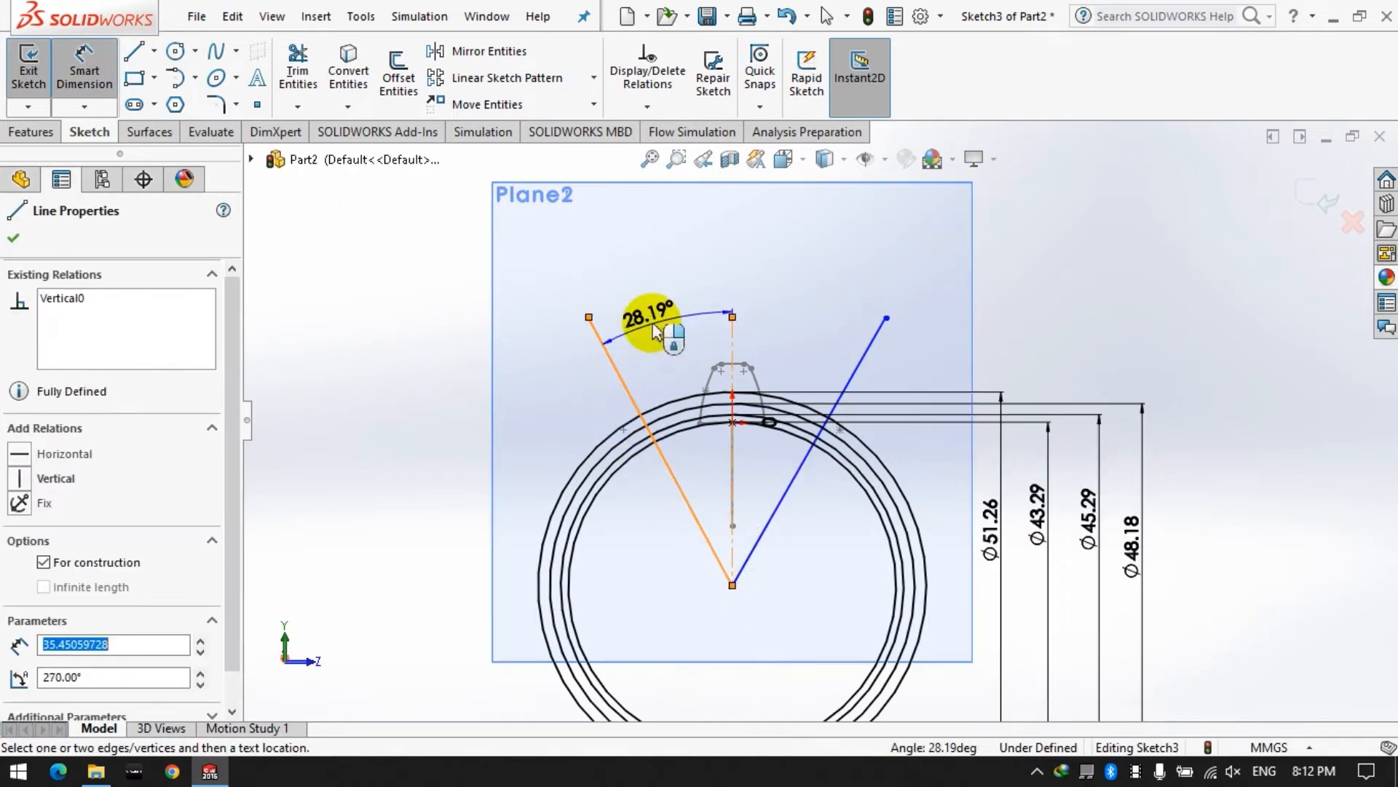
{"action": "left_click", "coordinate": [649, 321]}
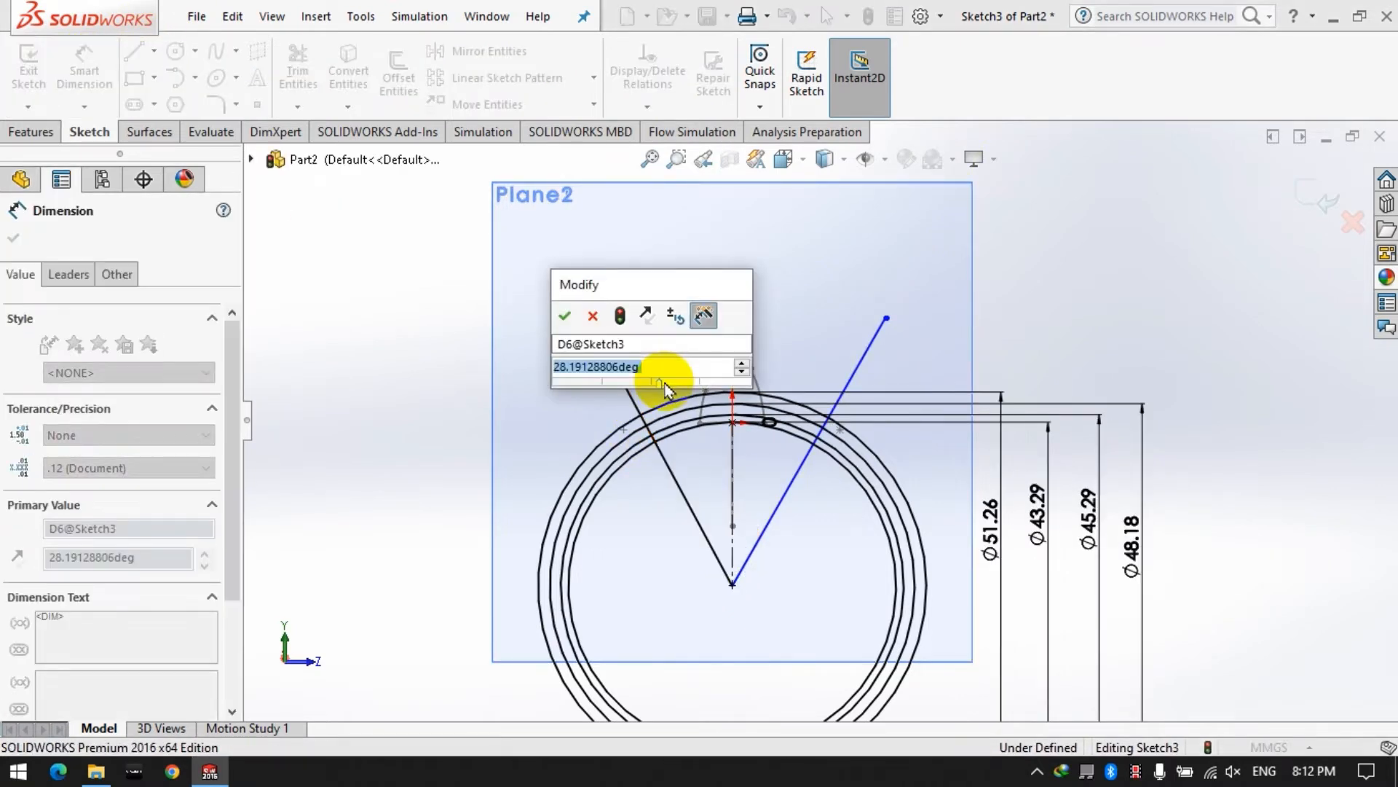
{"action": "type", "text": "369"}
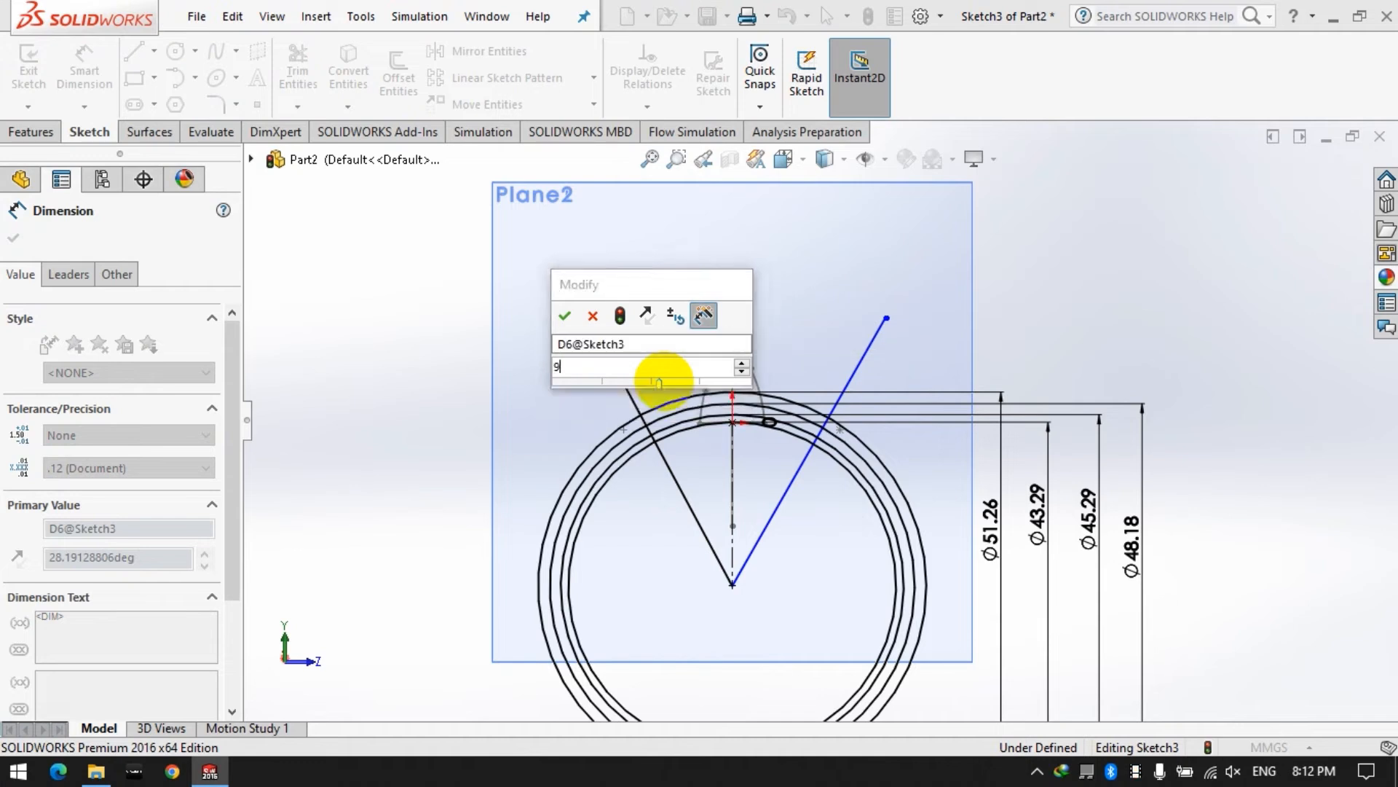
{"action": "type", "text": "0/24"}
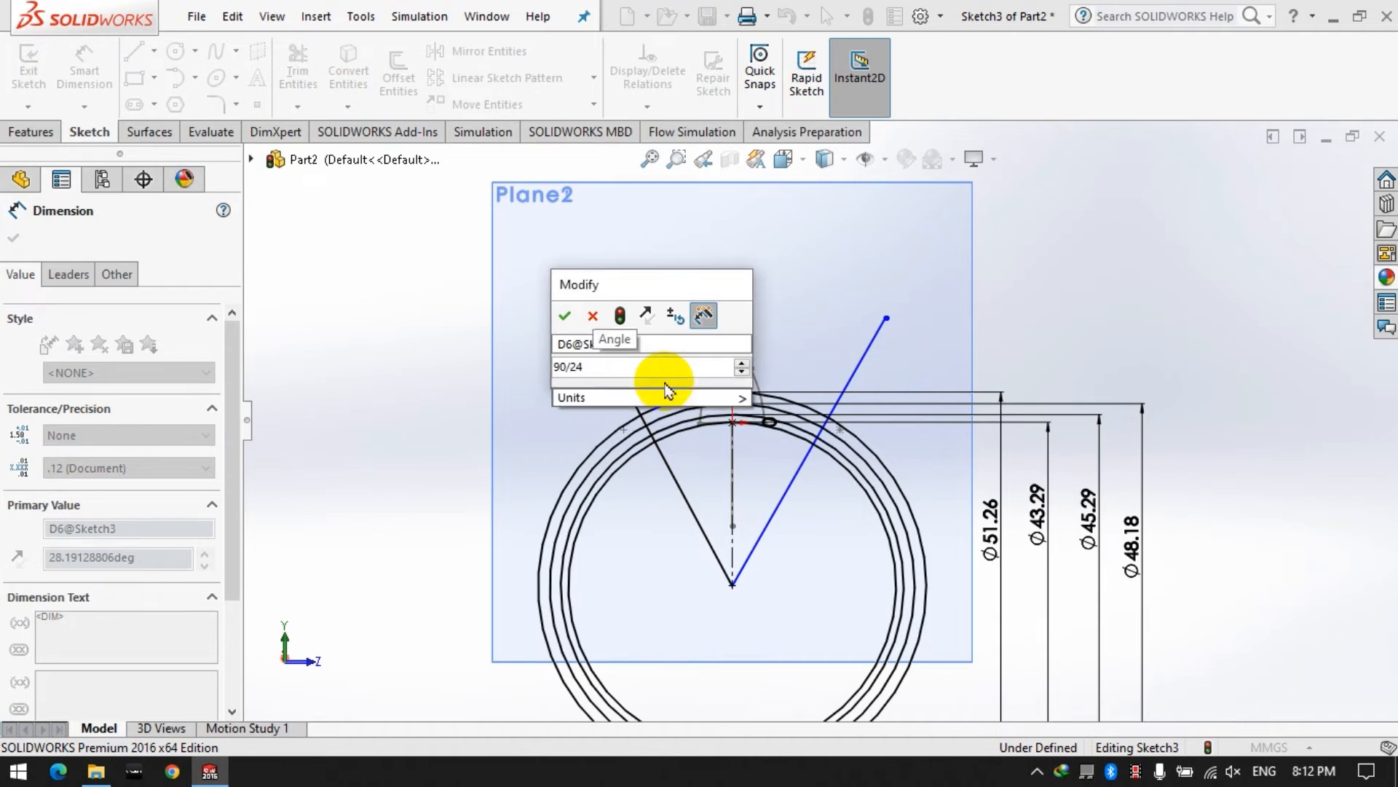
{"action": "key", "text": "Return"}
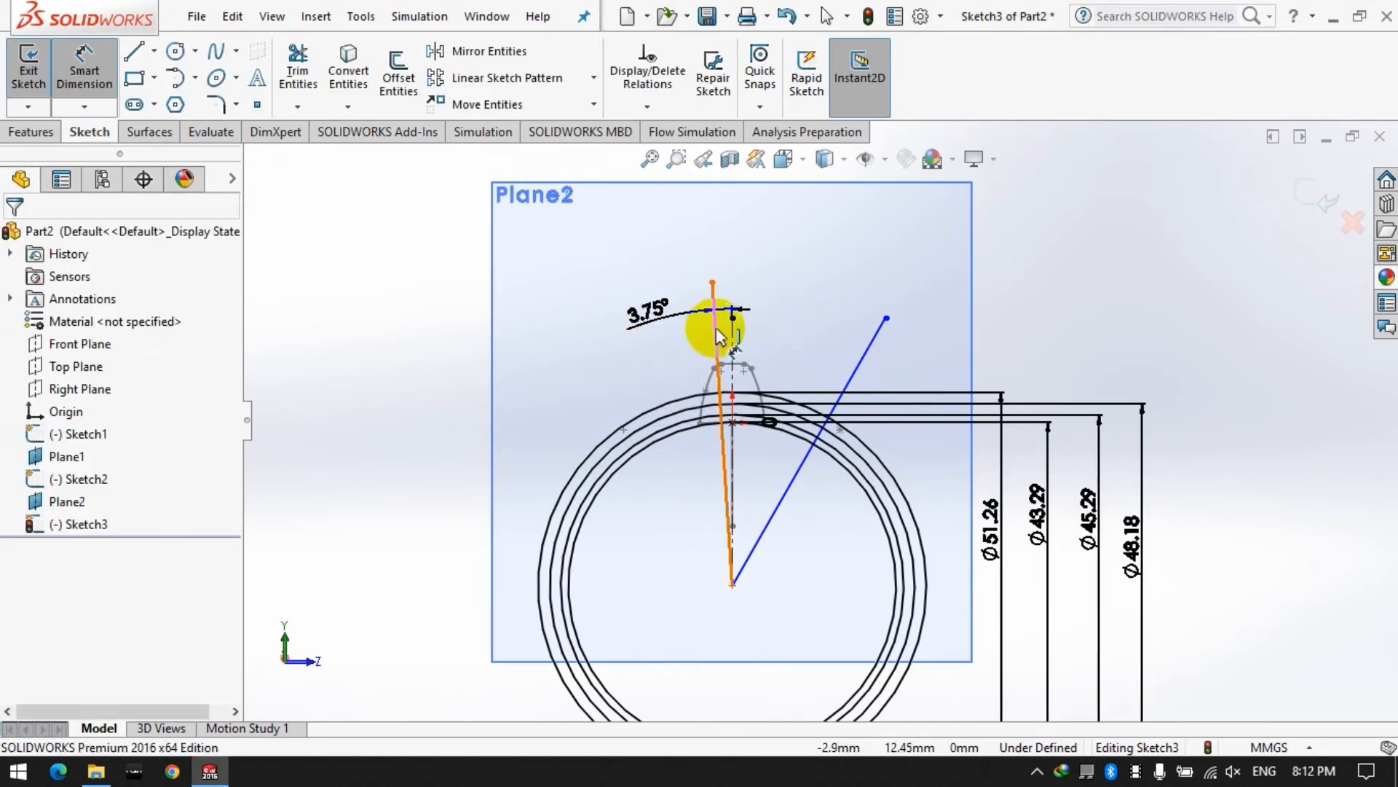
Step: Dimension the angle between the two sloped lines as 20 degrees
{"action": "left_click", "coordinate": [720, 336]}
{"action": "left_click", "coordinate": [867, 349]}
{"action": "left_click", "coordinate": [830, 320]}
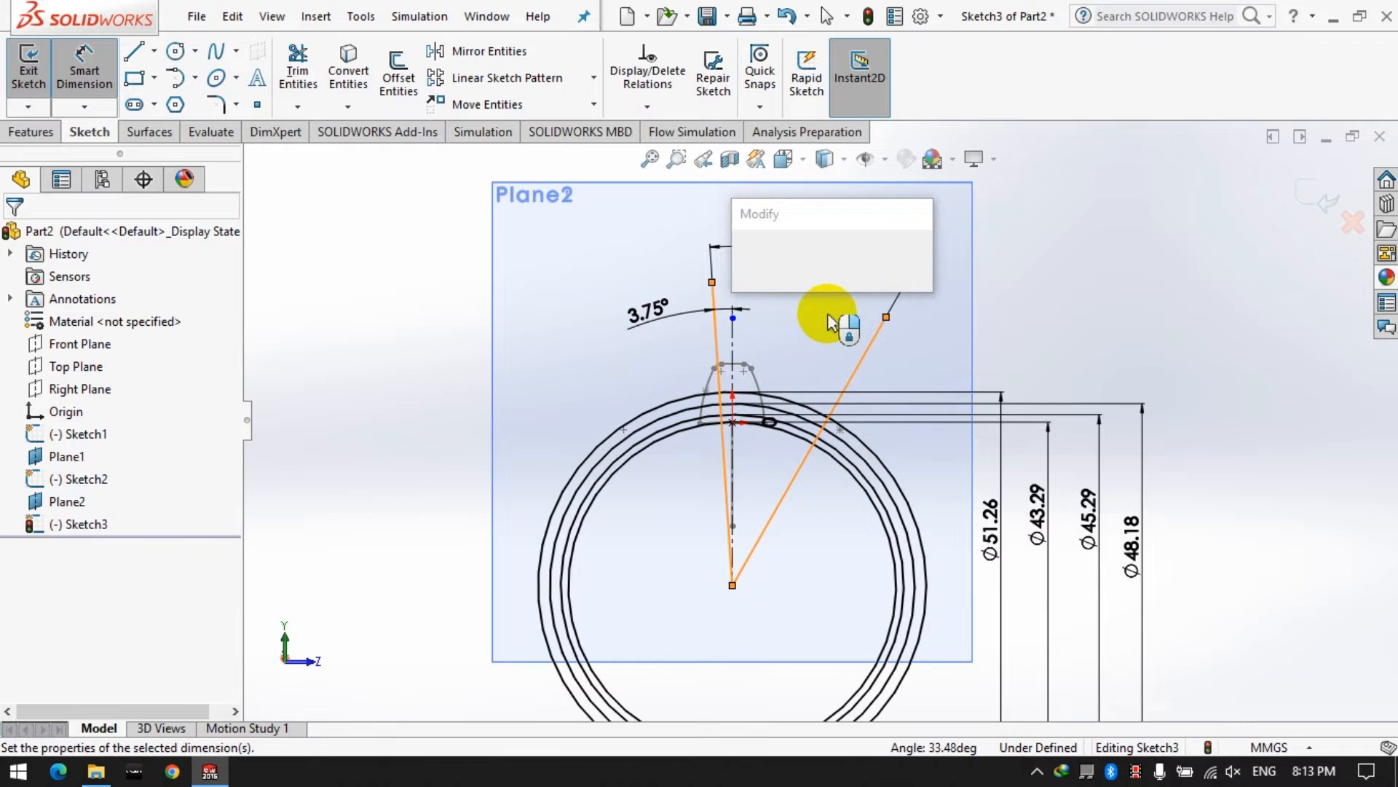
{"action": "type", "text": "20"}
{"action": "key", "text": "Return"}
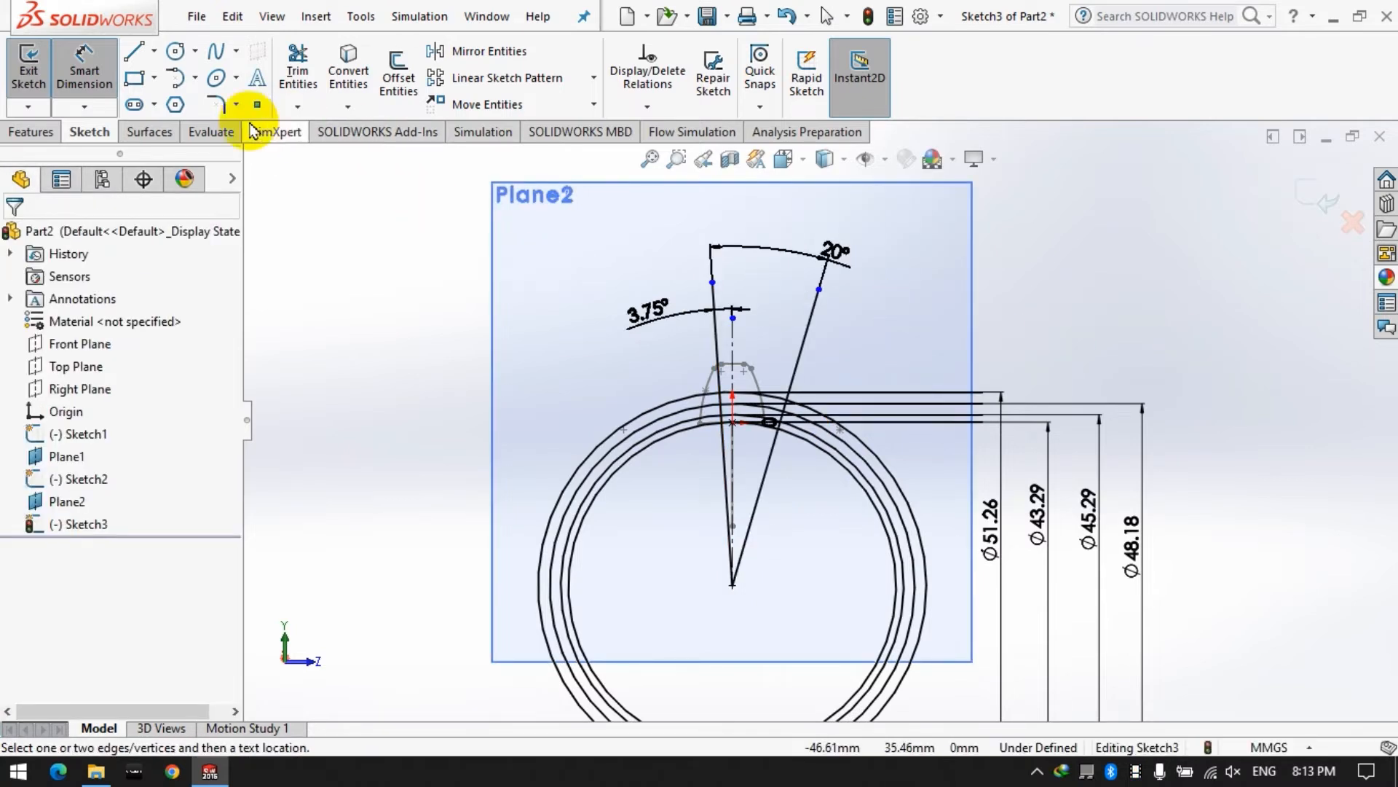
Step: Place a point where the left sloped line crosses the 48.18 mm circle and another on the right sloped line near the 45.29 mm circle
{"action": "left_click", "coordinate": [257, 104]}
{"action": "scroll", "coordinate": [739, 399], "scroll_direction": "down", "scroll_amount": 5}
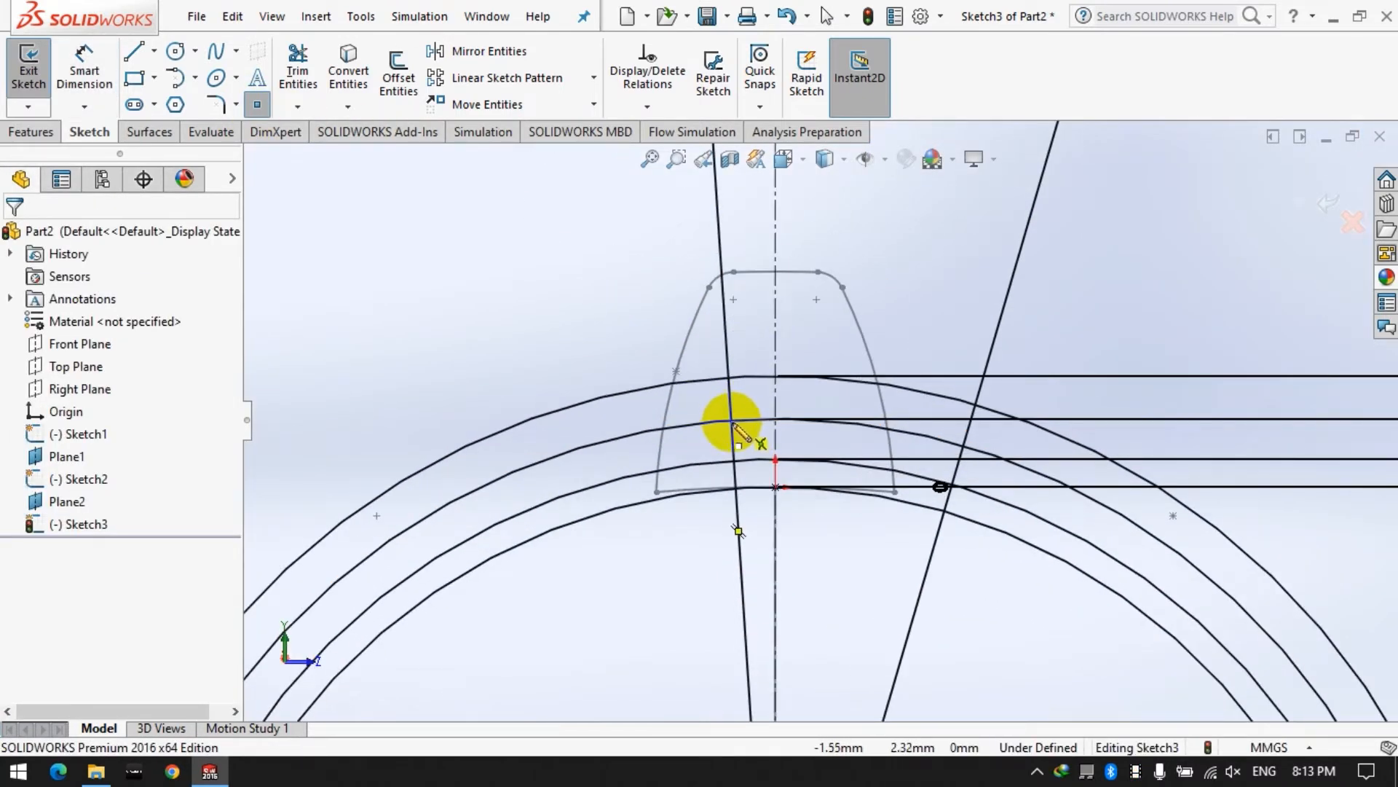
{"action": "left_click", "coordinate": [732, 421]}
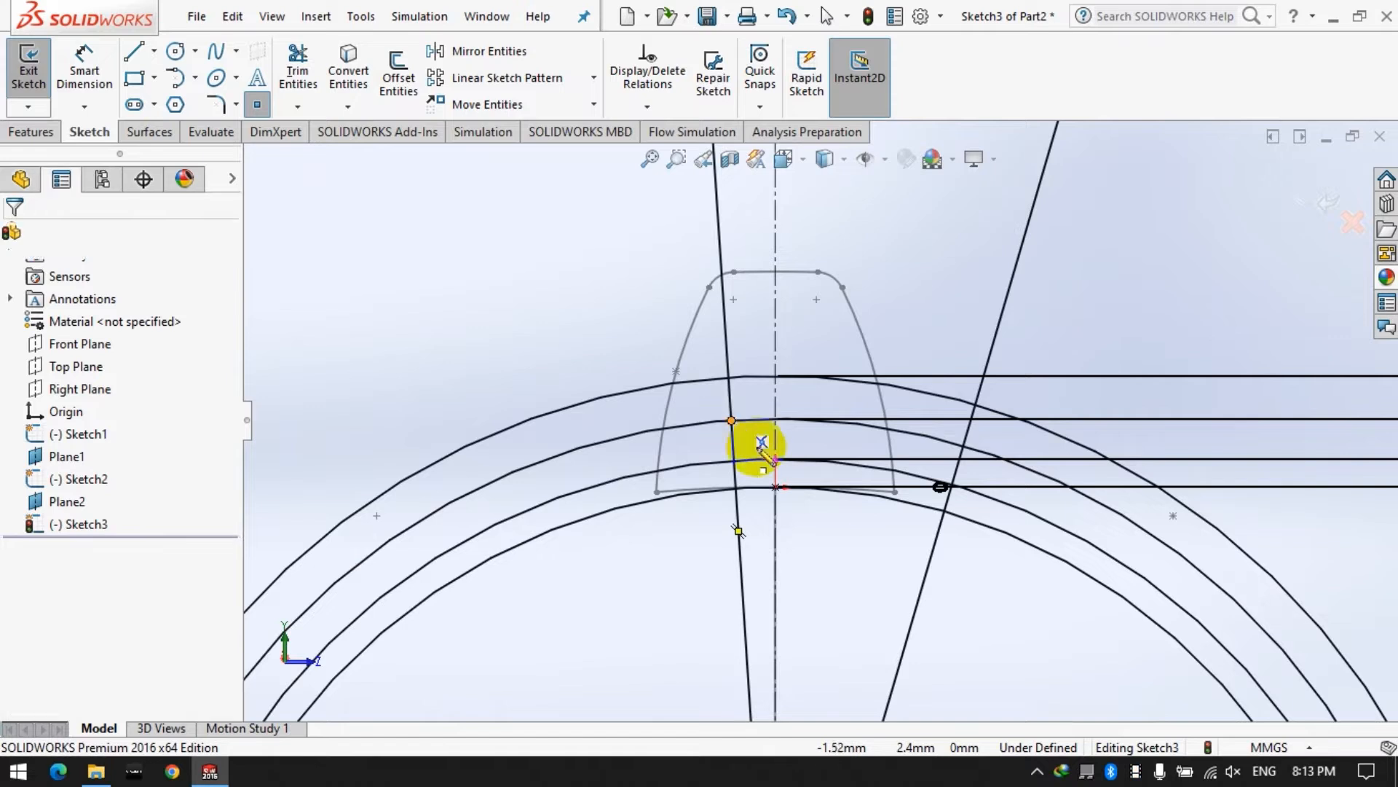
{"action": "left_click", "coordinate": [951, 487]}
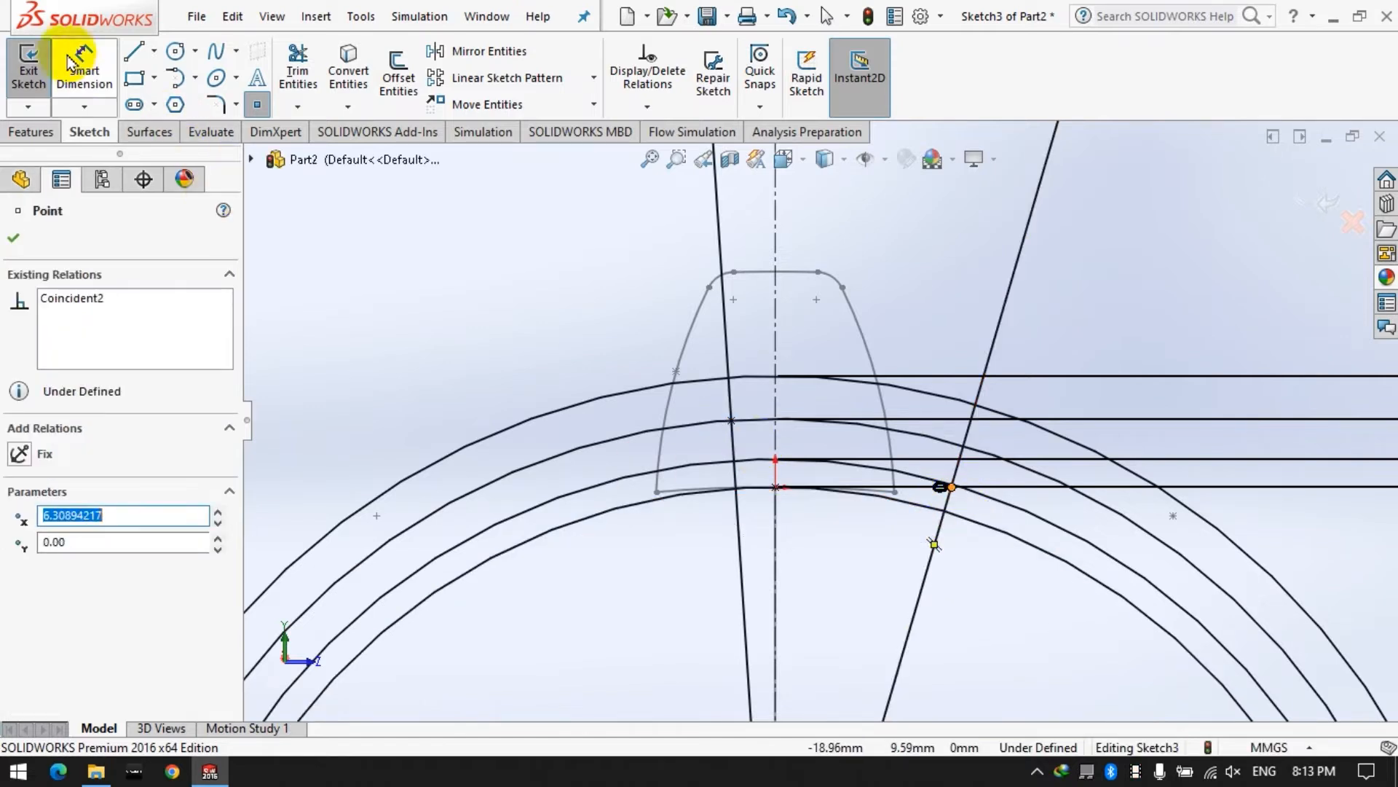
{"action": "key", "text": "Escape"}
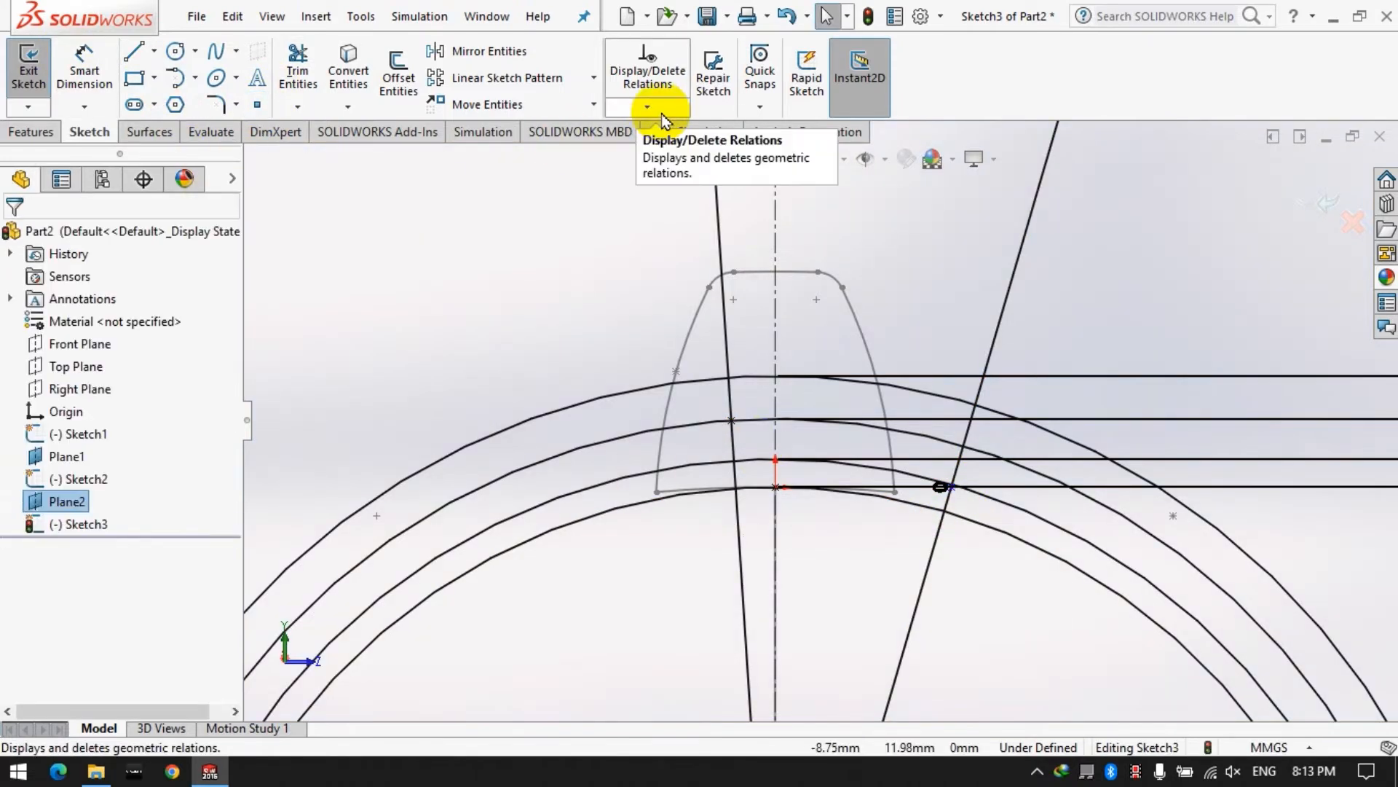
Step: Make the point on the right sloped line coincident with the 45.29 mm circle, keeping Plane2 out of the relation
{"action": "left_click", "coordinate": [659, 115]}
{"action": "left_click", "coordinate": [665, 160]}
{"action": "left_click", "coordinate": [952, 486]}
{"action": "left_click", "coordinate": [987, 499]}
{"action": "left_click", "coordinate": [17, 602]}
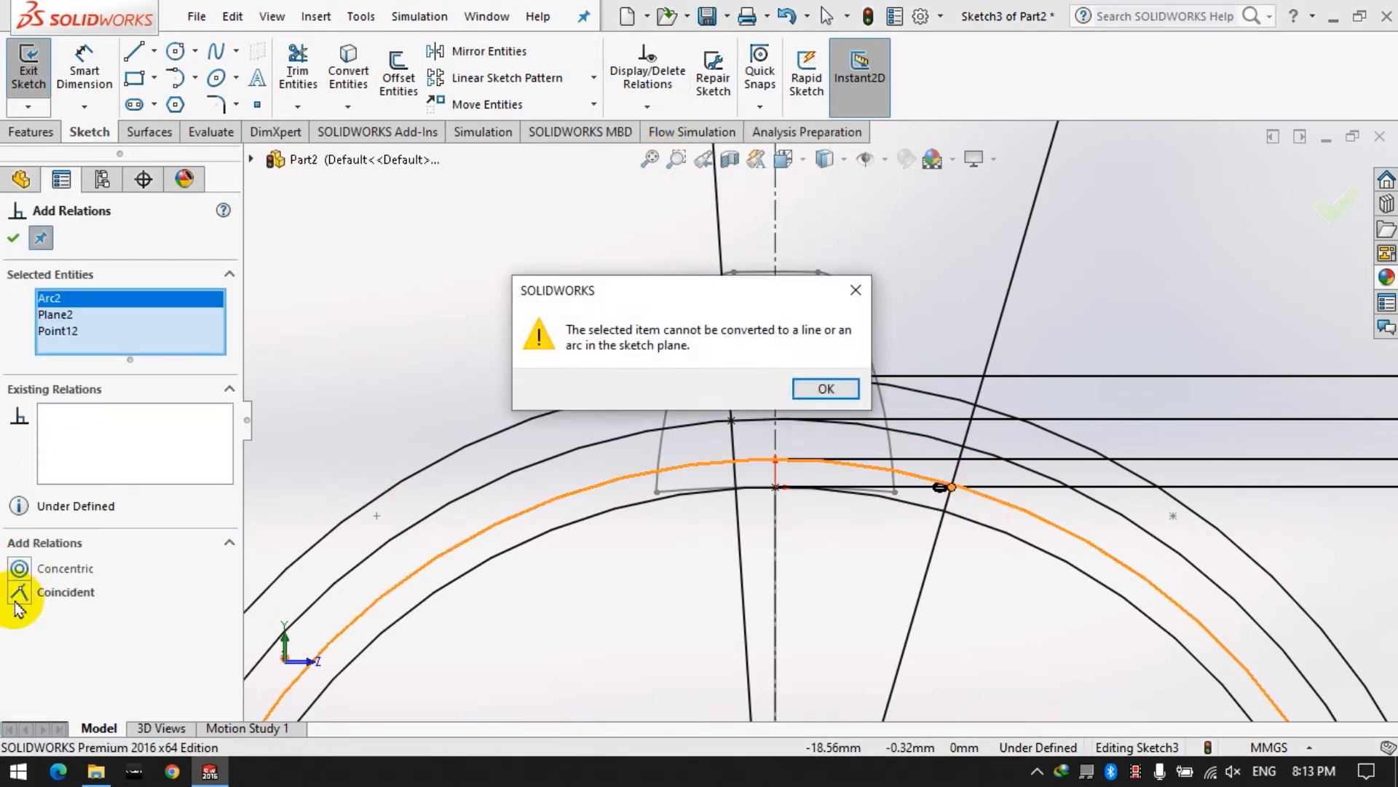
{"action": "left_click", "coordinate": [826, 388]}
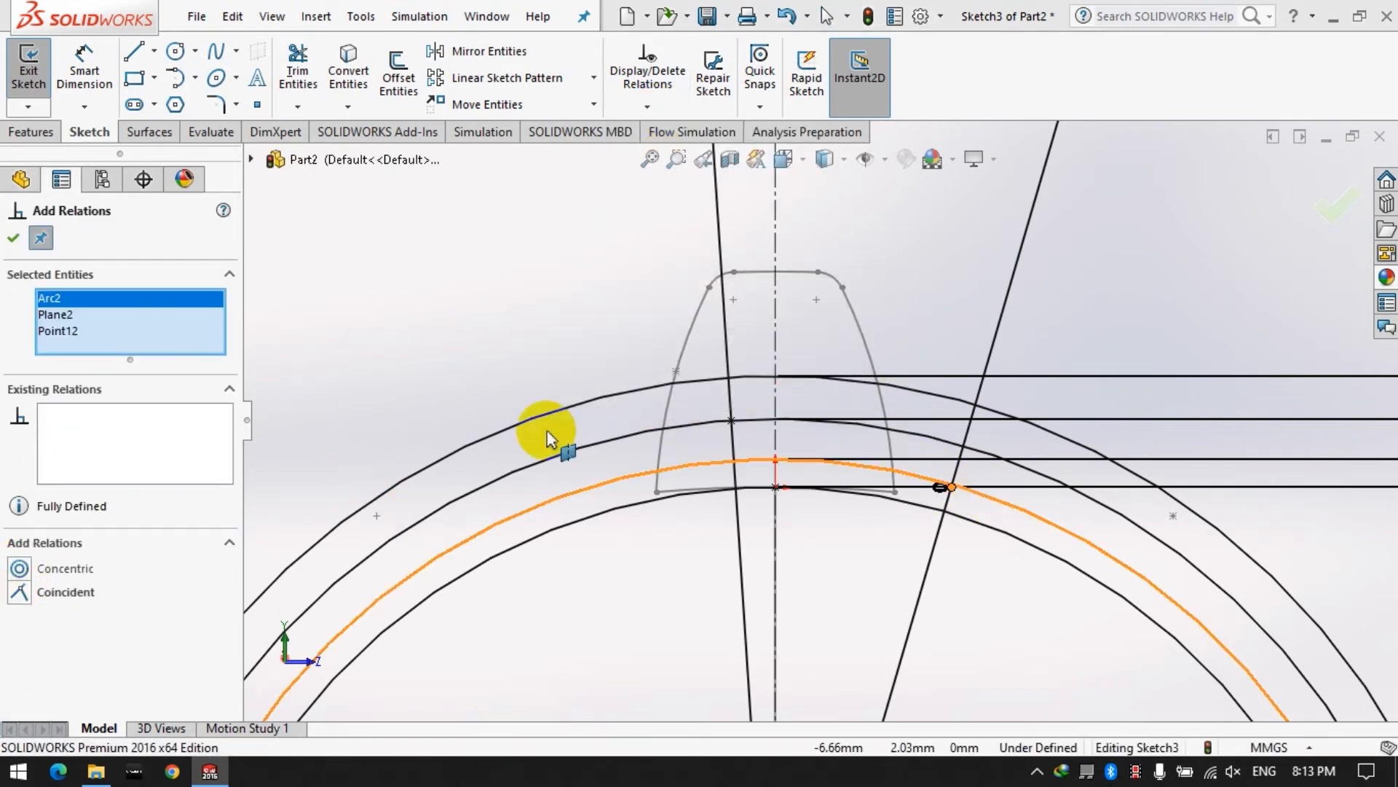
{"action": "right_click", "coordinate": [82, 321]}
{"action": "left_click", "coordinate": [116, 356]}
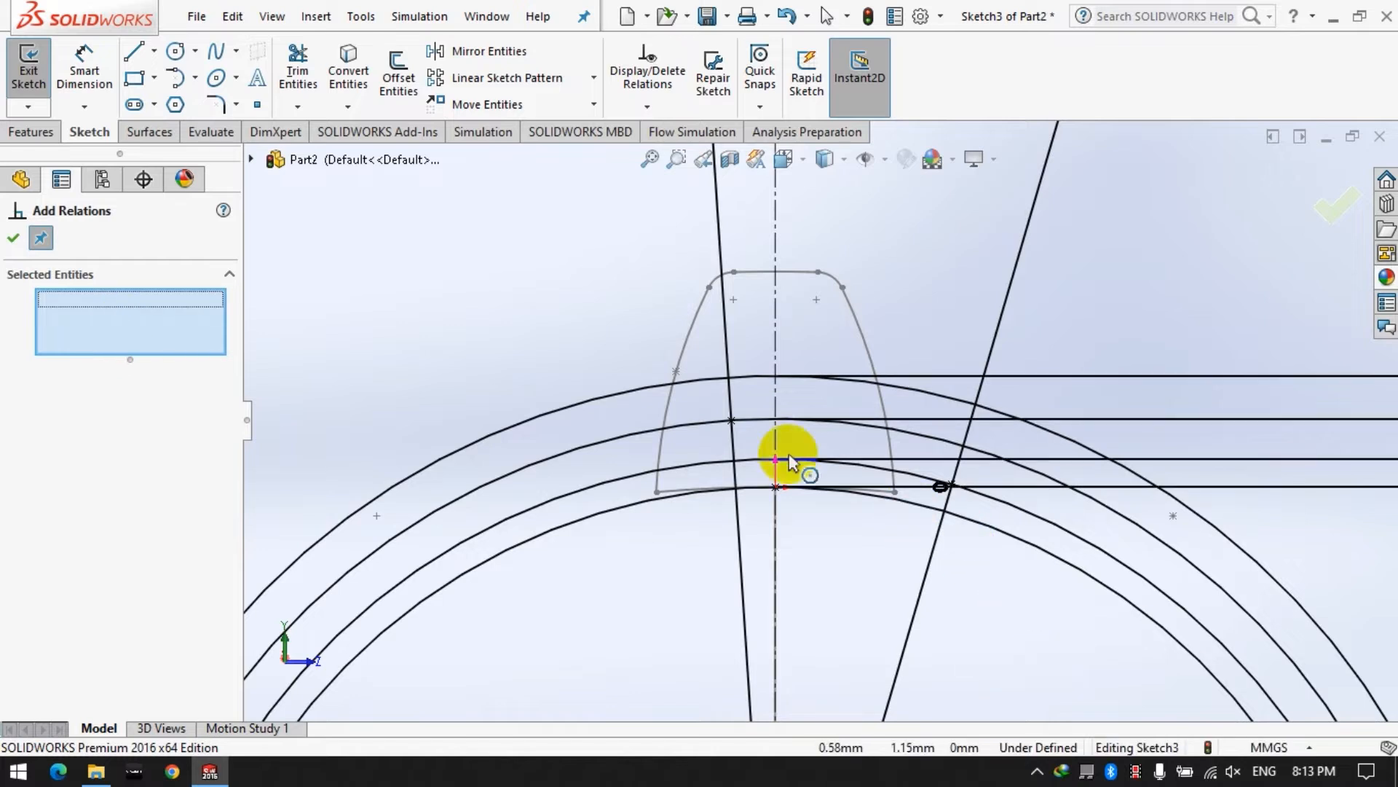
{"action": "left_click", "coordinate": [13, 238]}
Step: Draw a circle centered on the right sloped line's point and passing through the point on the left sloped line
{"action": "left_click", "coordinate": [176, 51]}
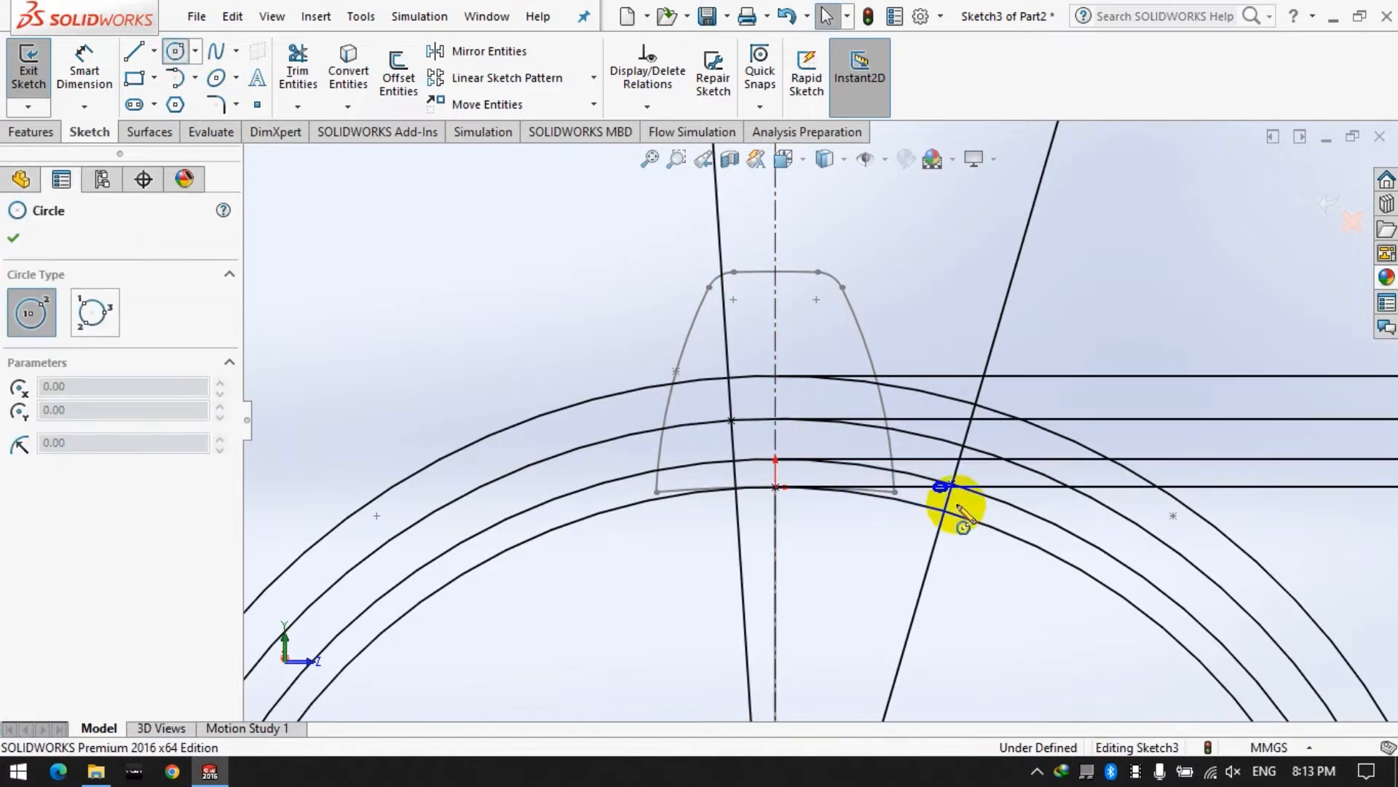
{"action": "left_click_drag", "start_coordinate": [951, 484], "coordinate": [731, 420]}
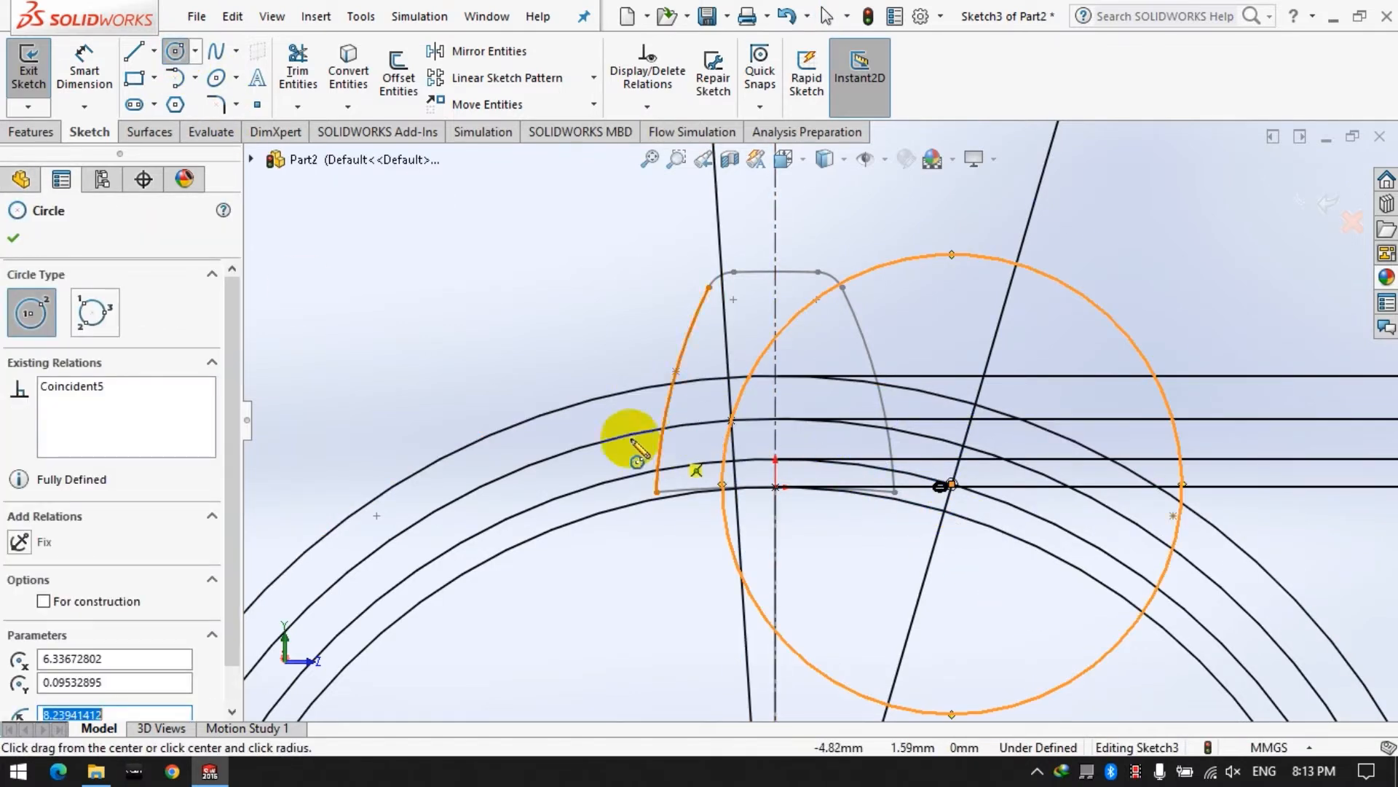
{"action": "key", "text": "Escape"}
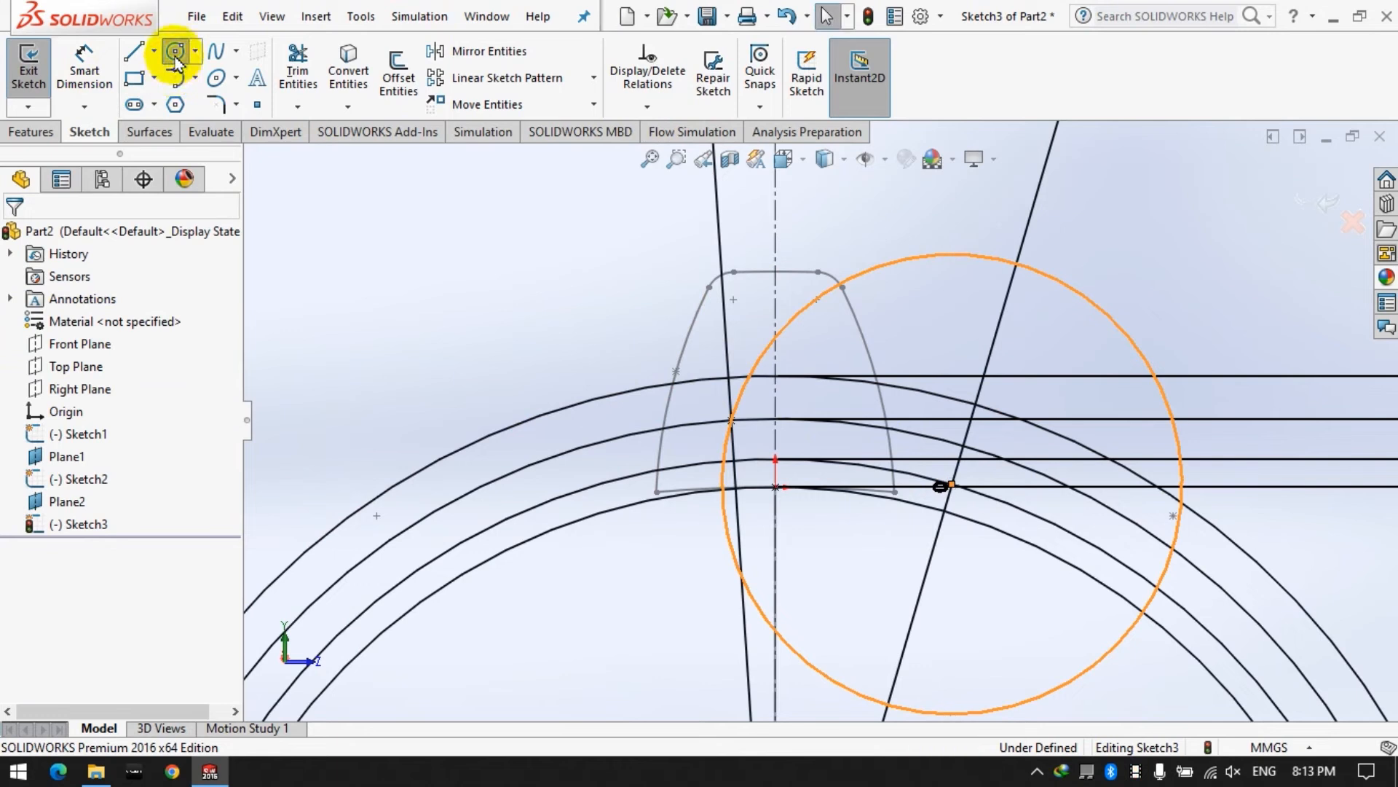
Step: Draw a 2.3 mm circle (about) centered on the 45.29 mm circle near the tooth's lower left, and one about 1.4 mm between the two outermost circles
{"action": "left_click", "coordinate": [175, 52]}
{"action": "left_click", "coordinate": [675, 466]}
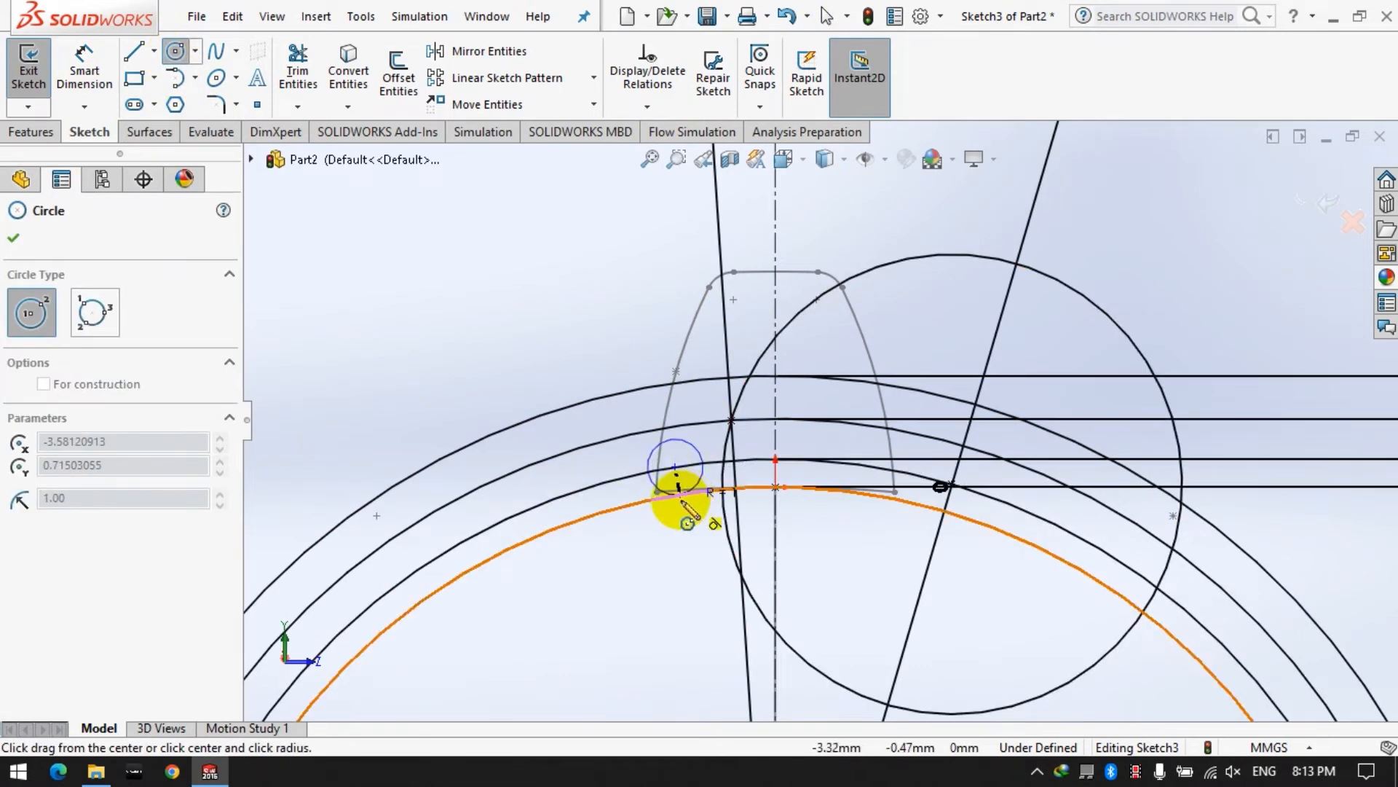
{"action": "left_click", "coordinate": [657, 493]}
{"action": "left_click", "coordinate": [805, 397]}
{"action": "left_click", "coordinate": [810, 379]}
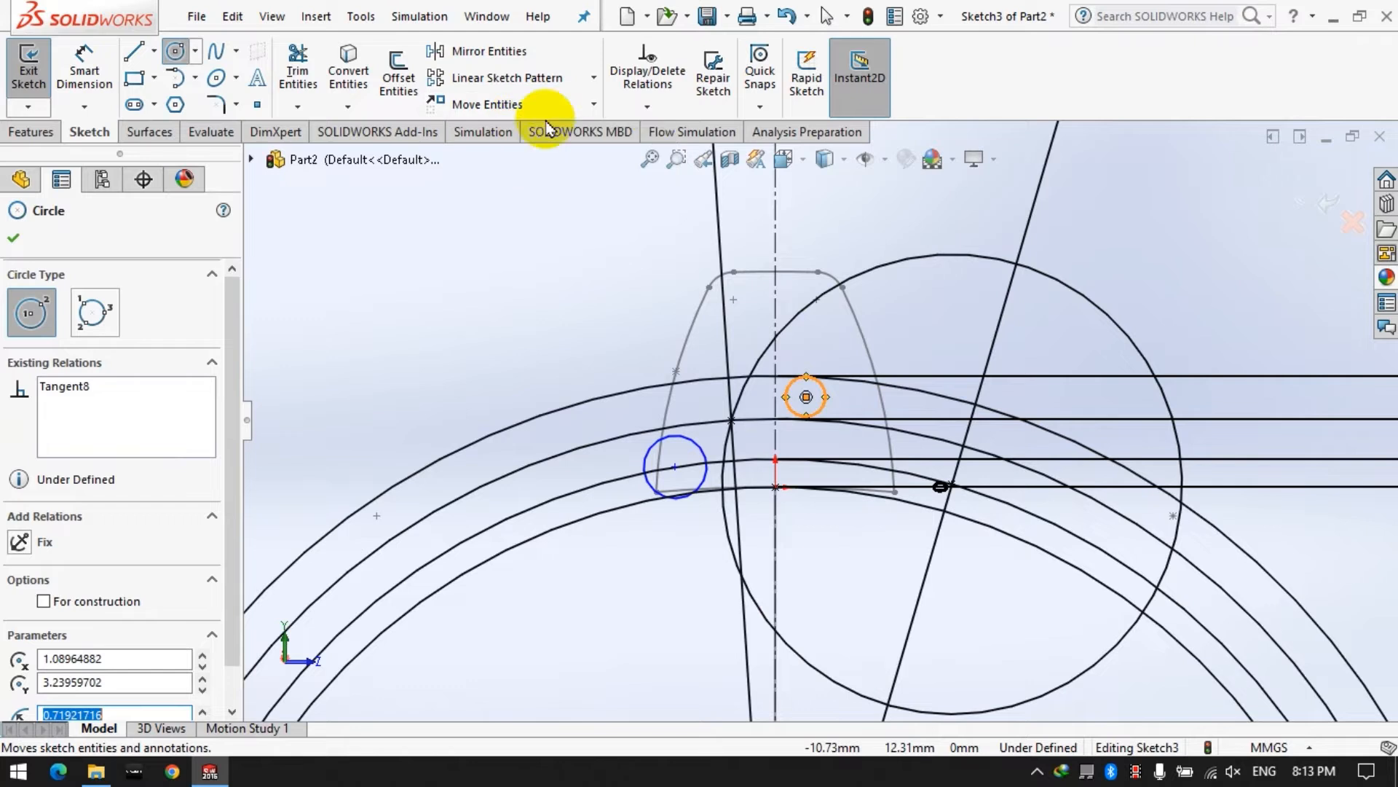
{"action": "left_click", "coordinate": [646, 107]}
{"action": "left_click", "coordinate": [660, 147]}
{"action": "left_click", "coordinate": [648, 453]}
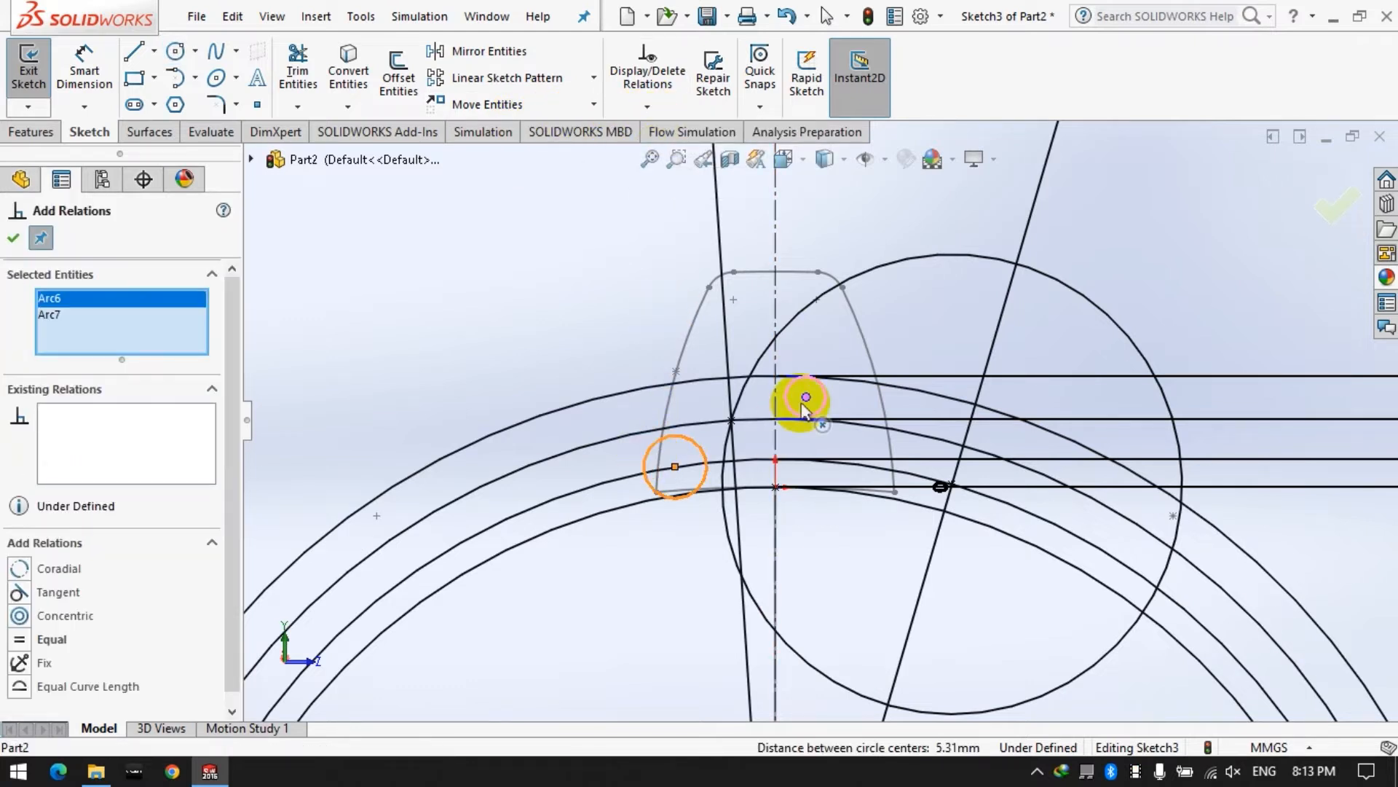
{"action": "left_click", "coordinate": [650, 500]}
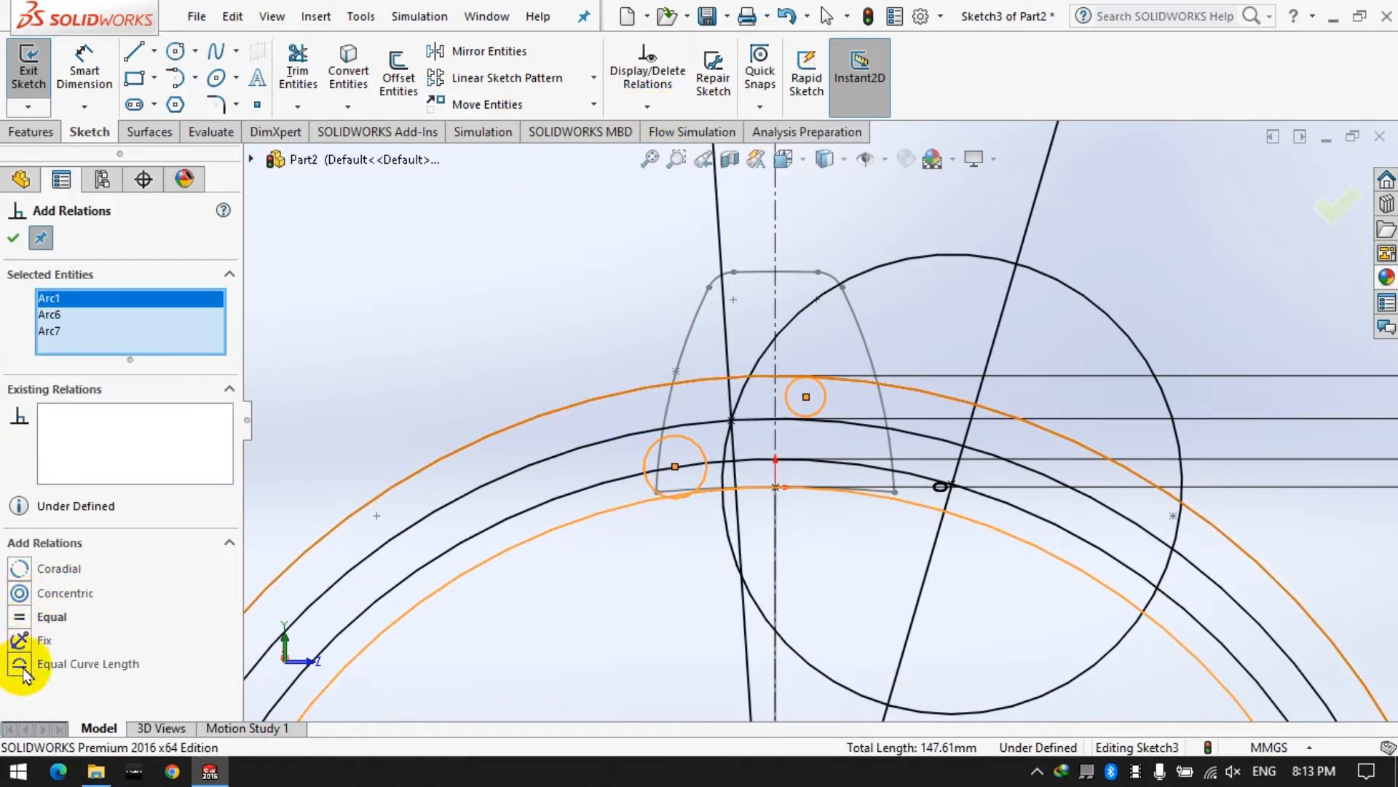
{"action": "right_click", "coordinate": [103, 333]}
{"action": "left_click", "coordinate": [109, 370]}
{"action": "right_click", "coordinate": [103, 338]}
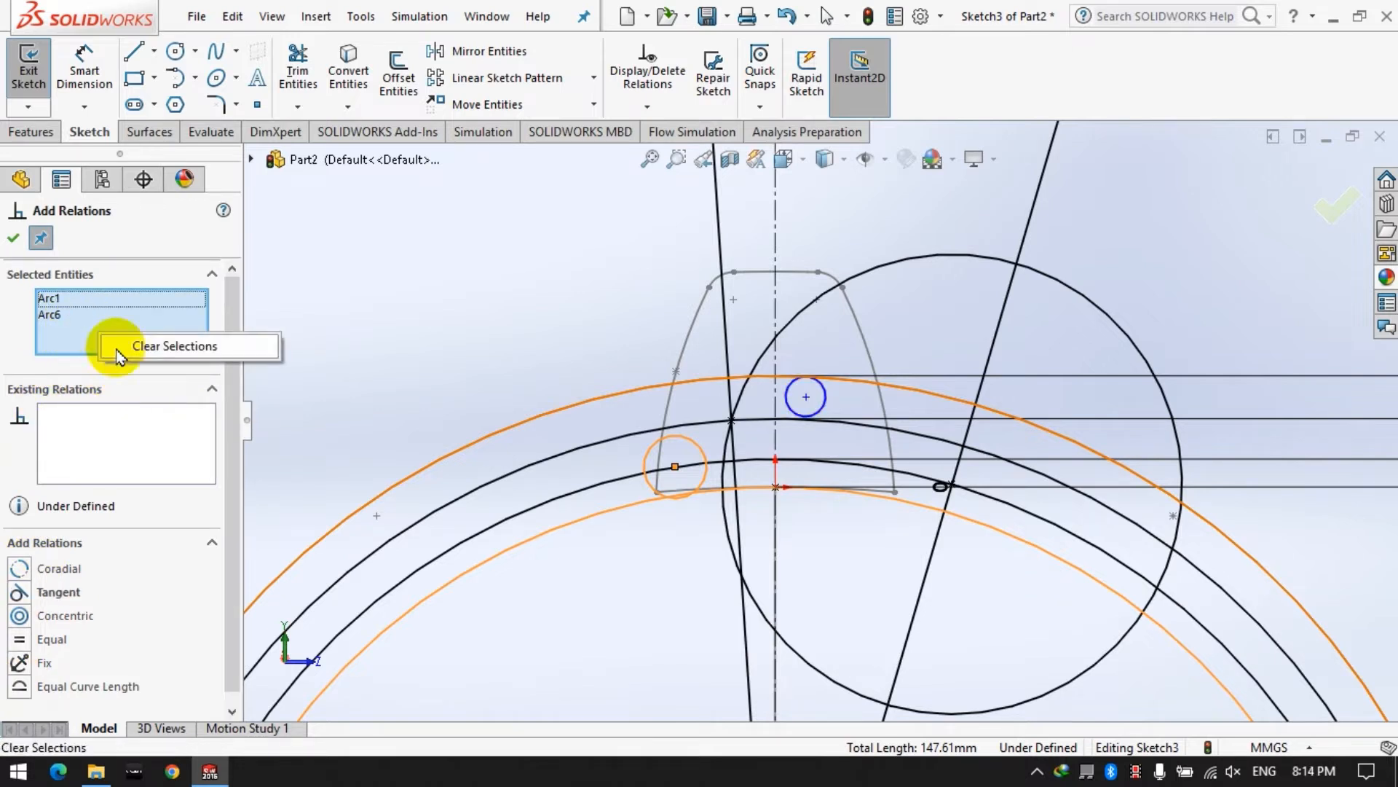
{"action": "left_click", "coordinate": [125, 345]}
{"action": "left_click", "coordinate": [643, 471]}
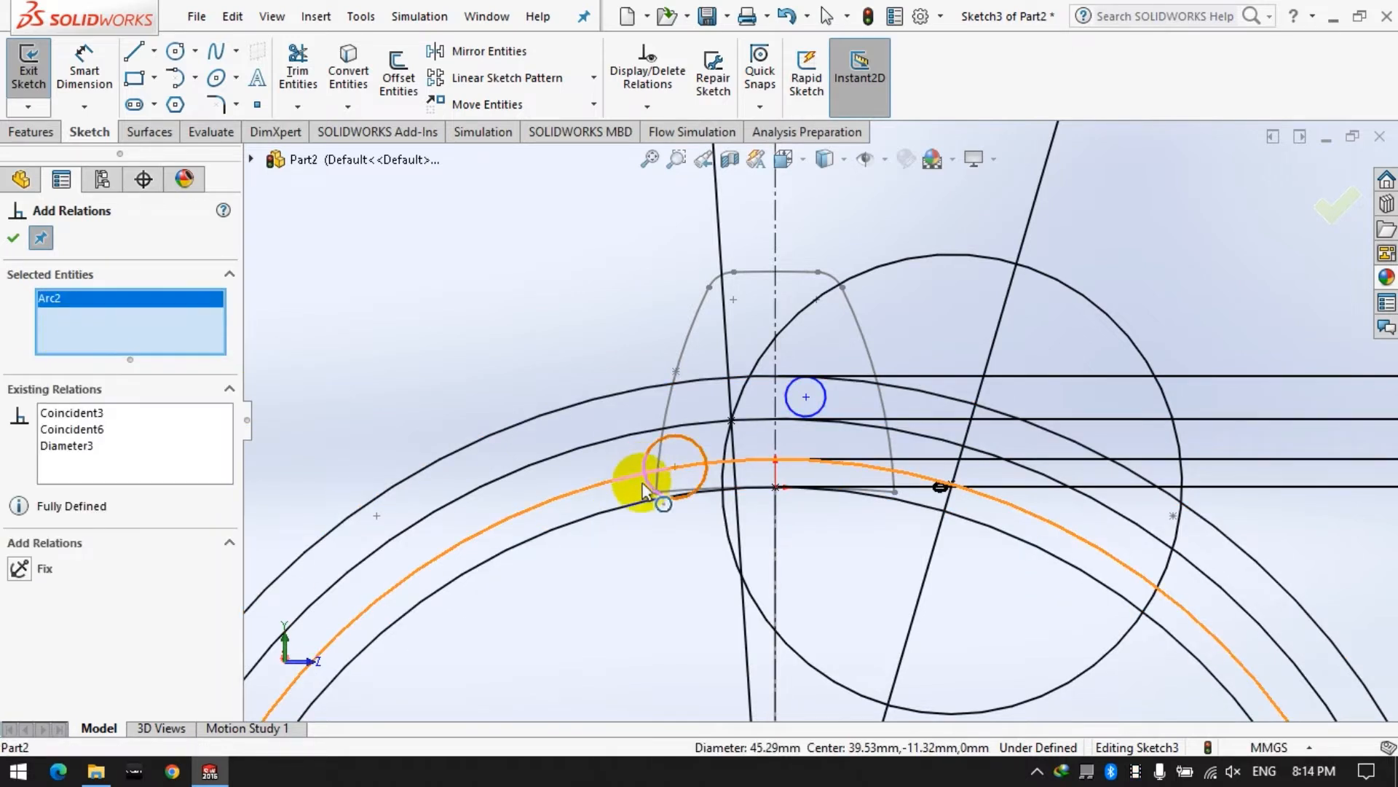
{"action": "right_click", "coordinate": [168, 320]}
{"action": "left_click", "coordinate": [219, 324]}
Step: Make the small circle at the tooth's lower left tangent to the innermost 43.29 mm circle
{"action": "left_click", "coordinate": [655, 457]}
{"action": "left_click", "coordinate": [609, 498]}
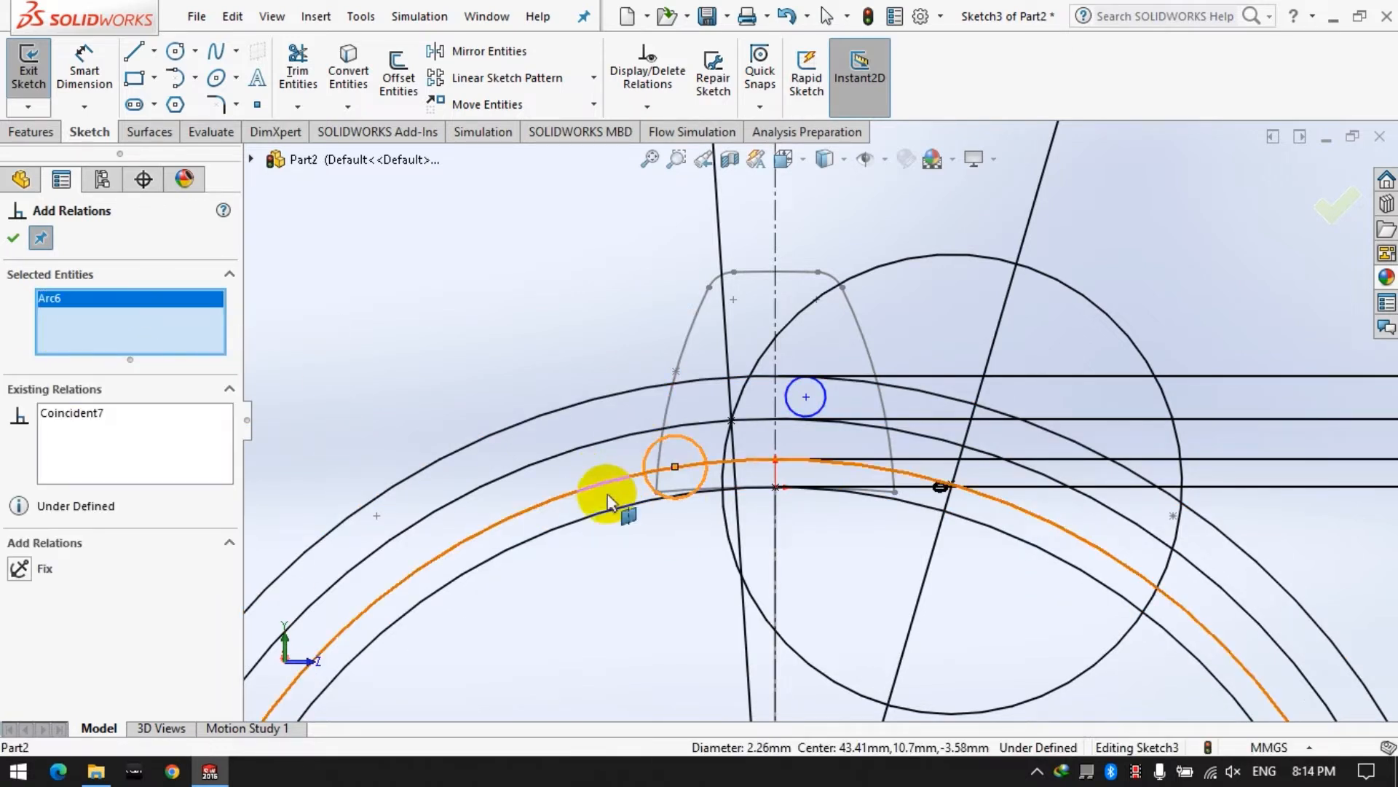
{"action": "right_click", "coordinate": [96, 340]}
{"action": "left_click", "coordinate": [146, 352]}
Step: Try to make the small lower-left circle tangent to the large circle on the right sloped line, and delete that tangent relation
{"action": "left_click", "coordinate": [691, 487]}
{"action": "left_click", "coordinate": [726, 514]}
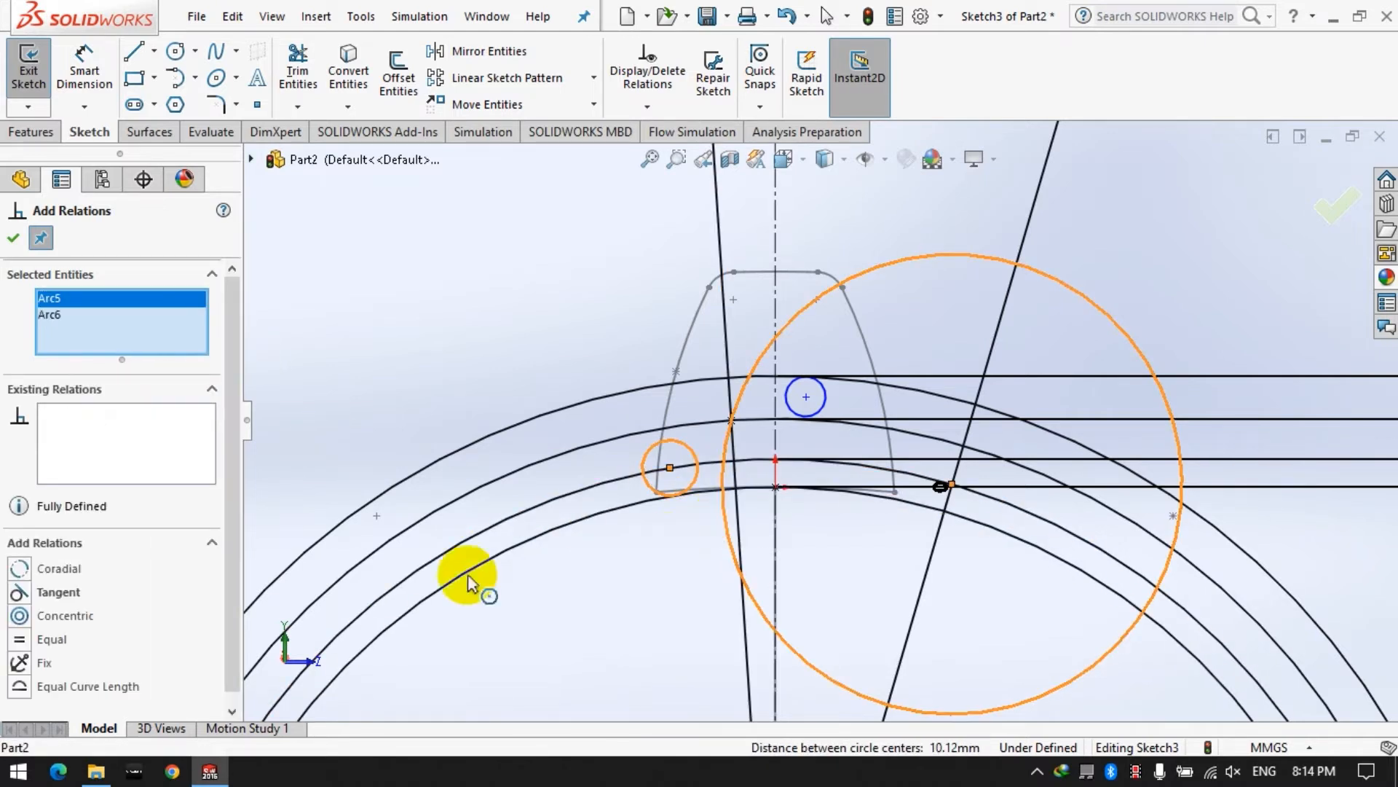
{"action": "left_click", "coordinate": [20, 592]}
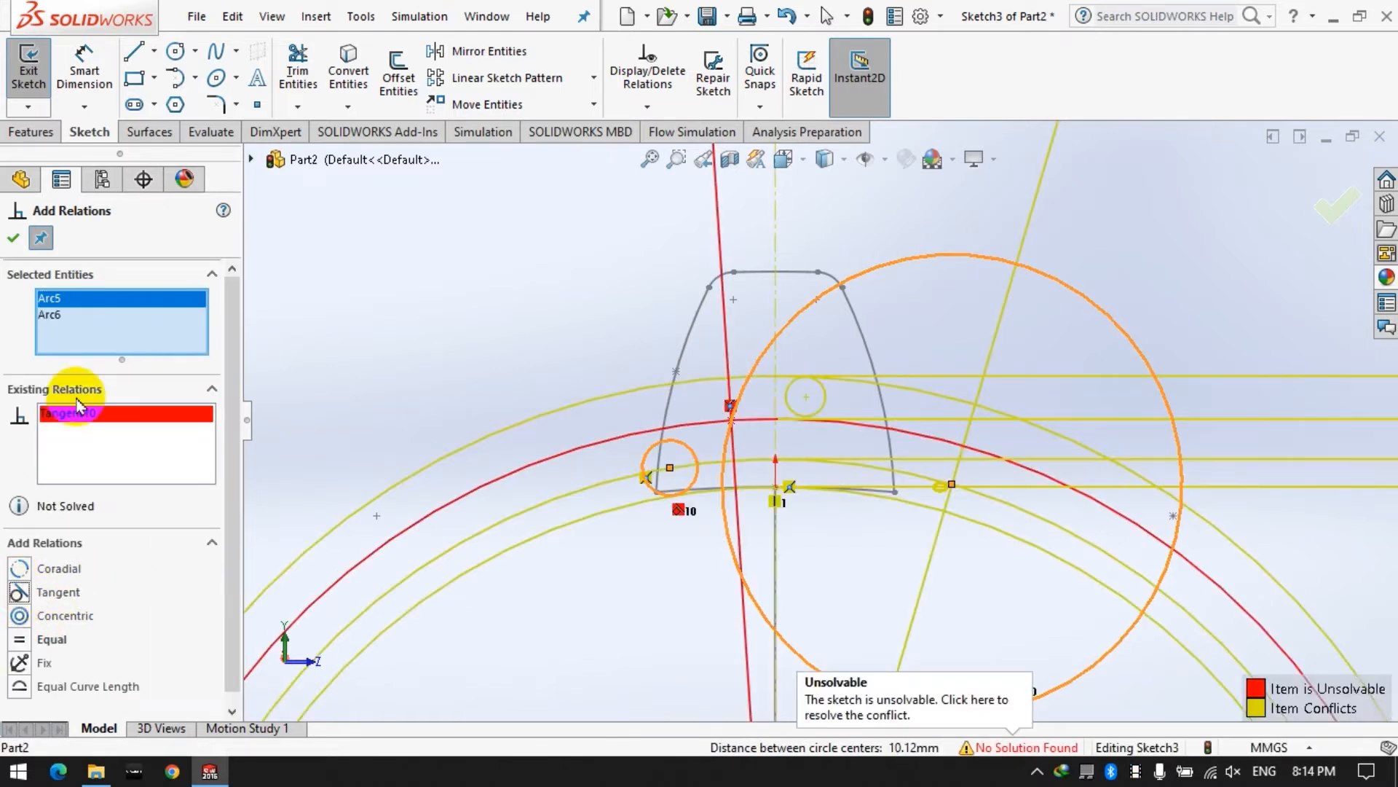
{"action": "right_click", "coordinate": [130, 415]}
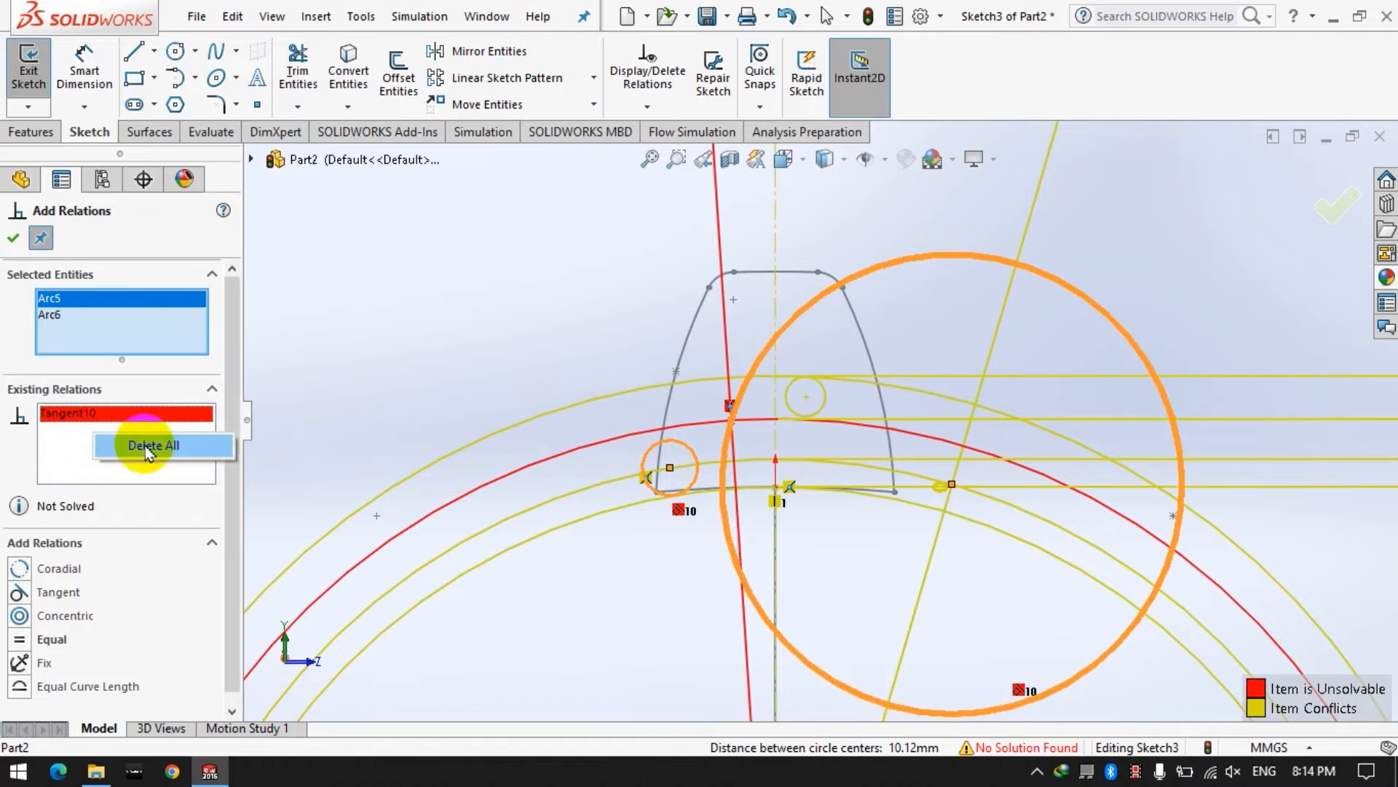
{"action": "left_click", "coordinate": [147, 447]}
{"action": "right_click", "coordinate": [102, 322]}
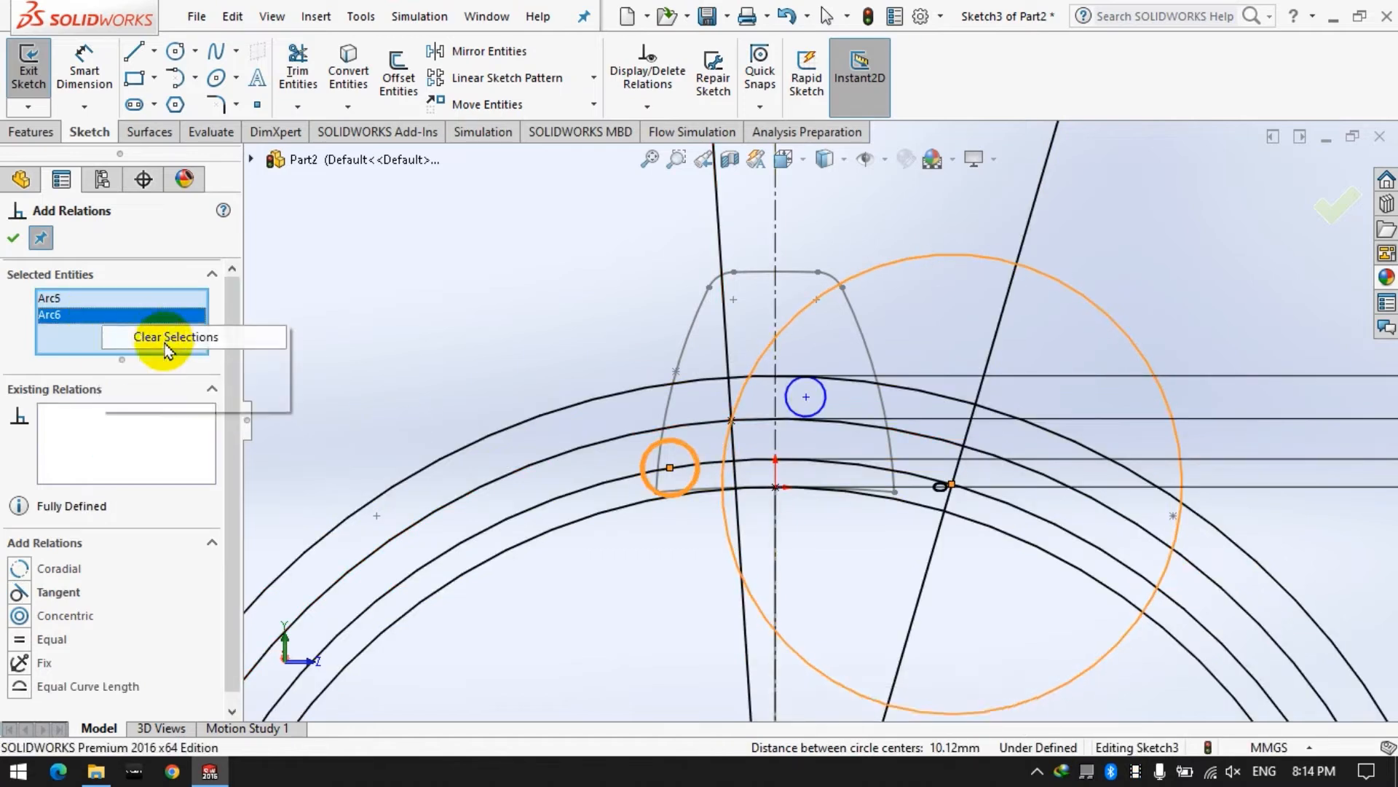
{"action": "left_click", "coordinate": [166, 344]}
{"action": "left_click", "coordinate": [365, 321]}
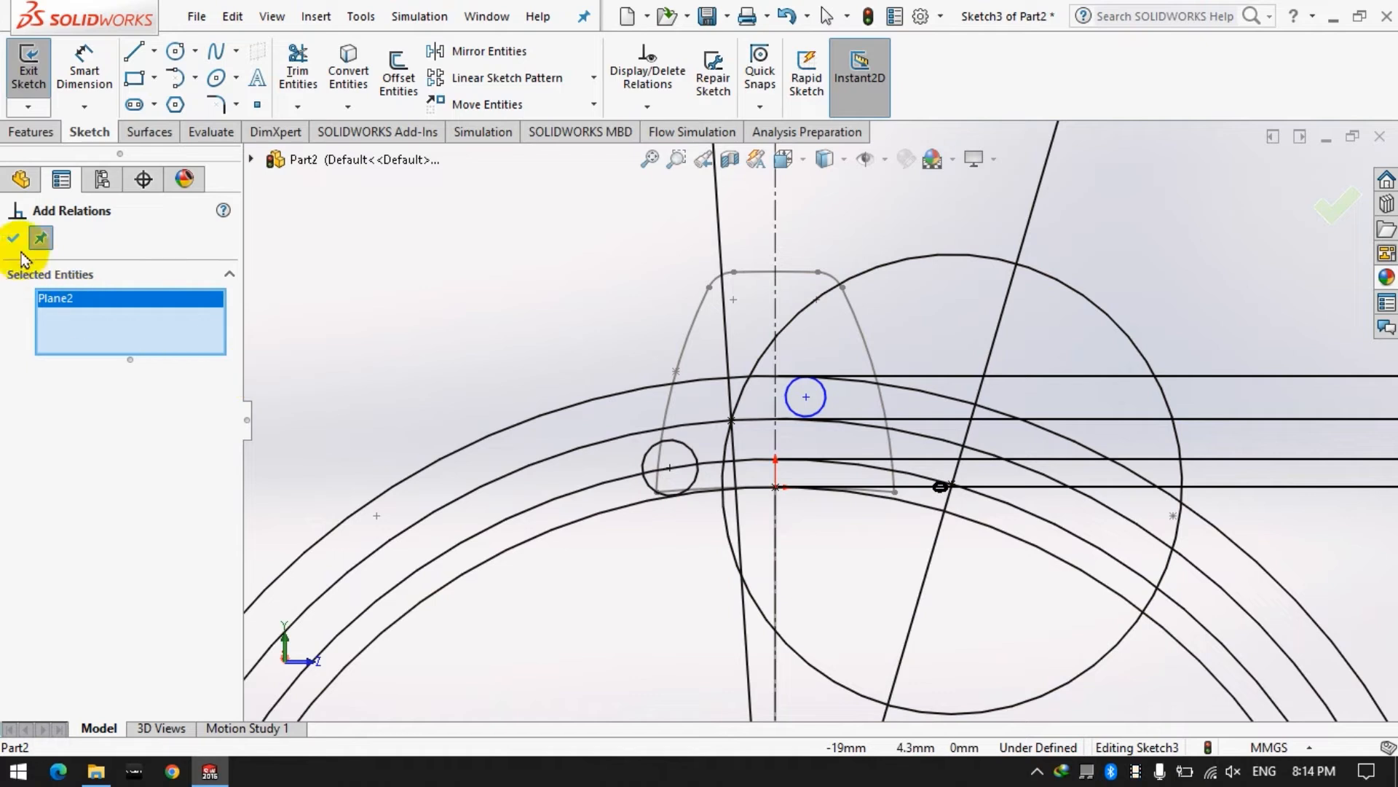
{"action": "right_click", "coordinate": [81, 314]}
{"action": "left_click", "coordinate": [120, 328]}
{"action": "left_click", "coordinate": [378, 369]}
{"action": "left_click", "coordinate": [12, 237]}
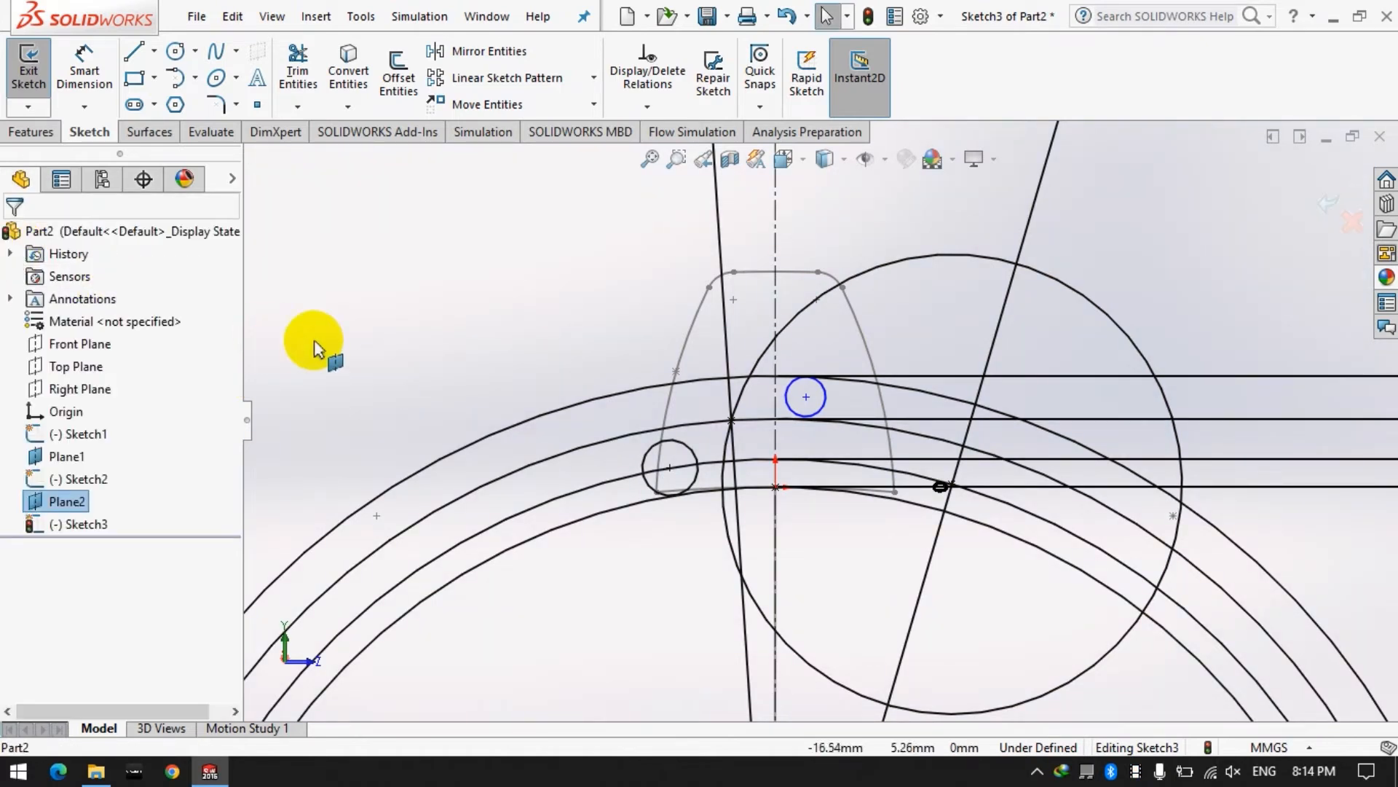
Step: Delete the tangent and coincident relations of the small circle at the tooth's lower left
{"action": "left_click", "coordinate": [647, 105]}
{"action": "left_click", "coordinate": [653, 133]}
{"action": "left_click", "coordinate": [515, 575]}
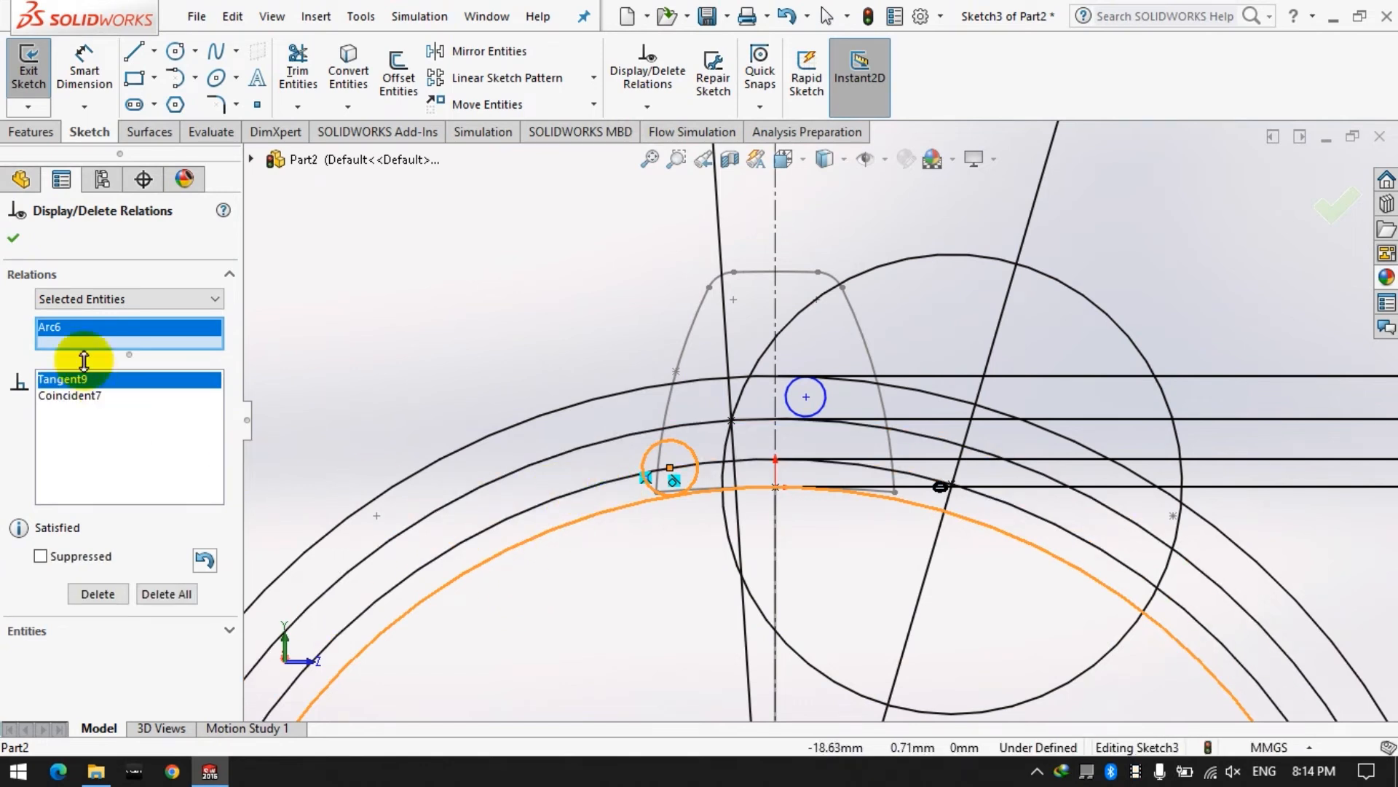
{"action": "left_click", "coordinate": [62, 397]}
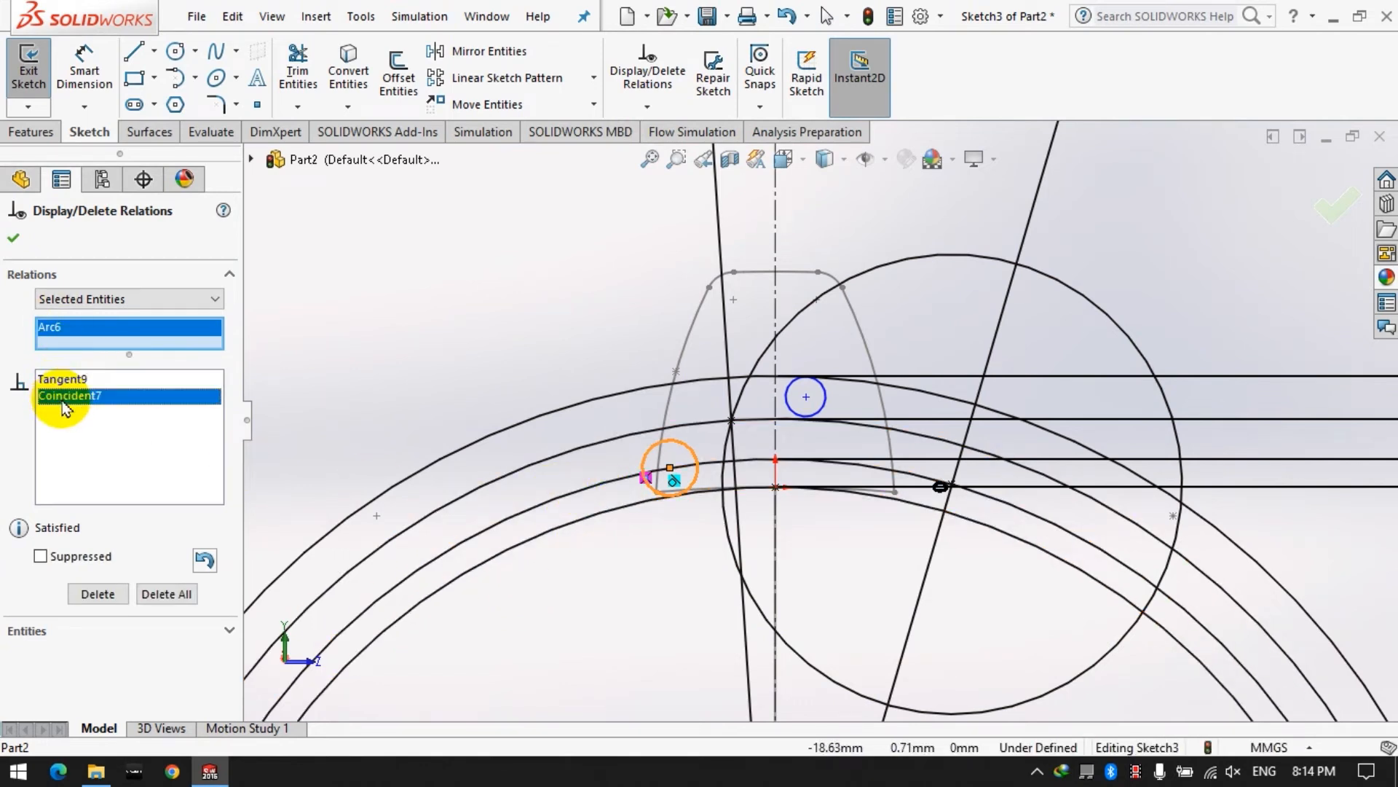
{"action": "left_click", "coordinate": [62, 379]}
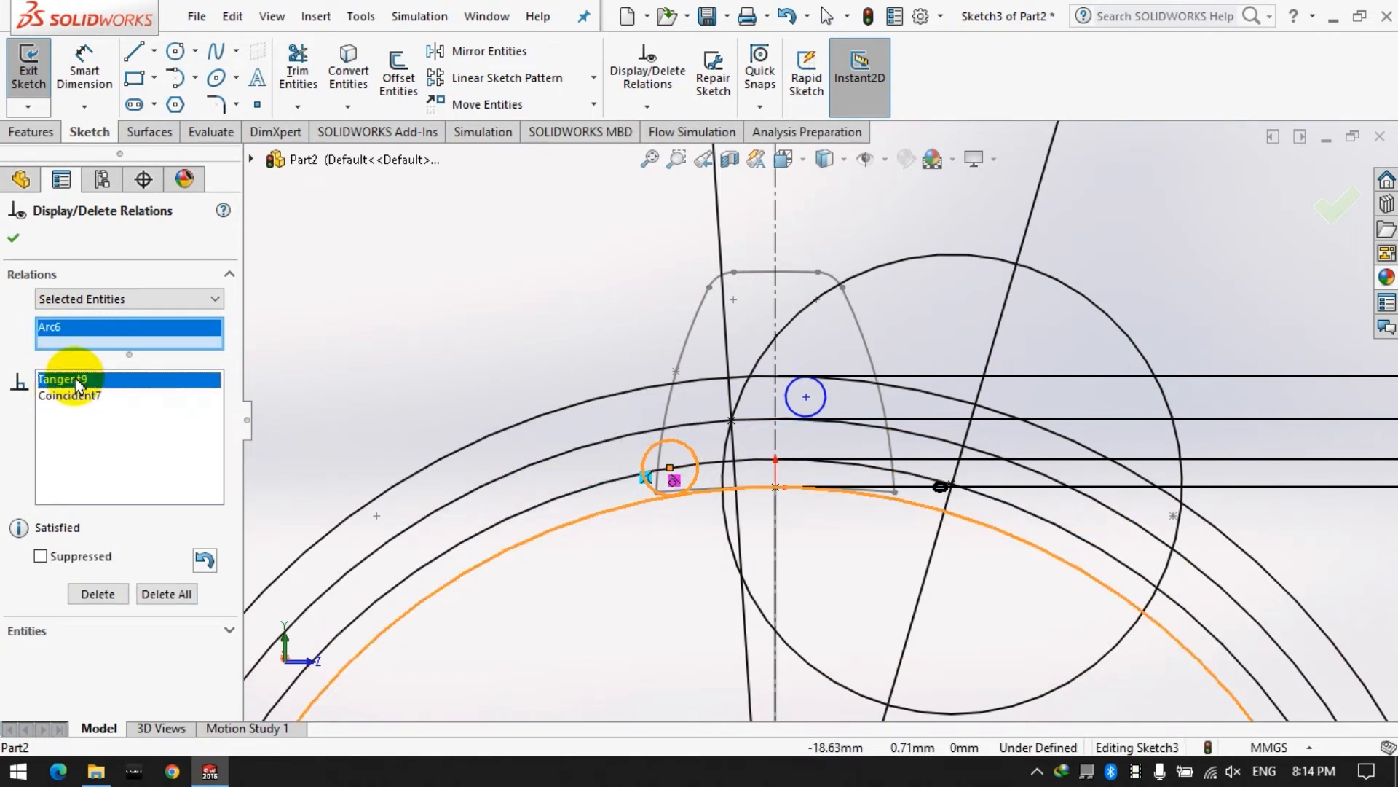
{"action": "right_click", "coordinate": [79, 382]}
{"action": "left_click", "coordinate": [102, 417]}
{"action": "right_click", "coordinate": [78, 396]}
{"action": "left_click", "coordinate": [103, 415]}
{"action": "left_click", "coordinate": [13, 238]}
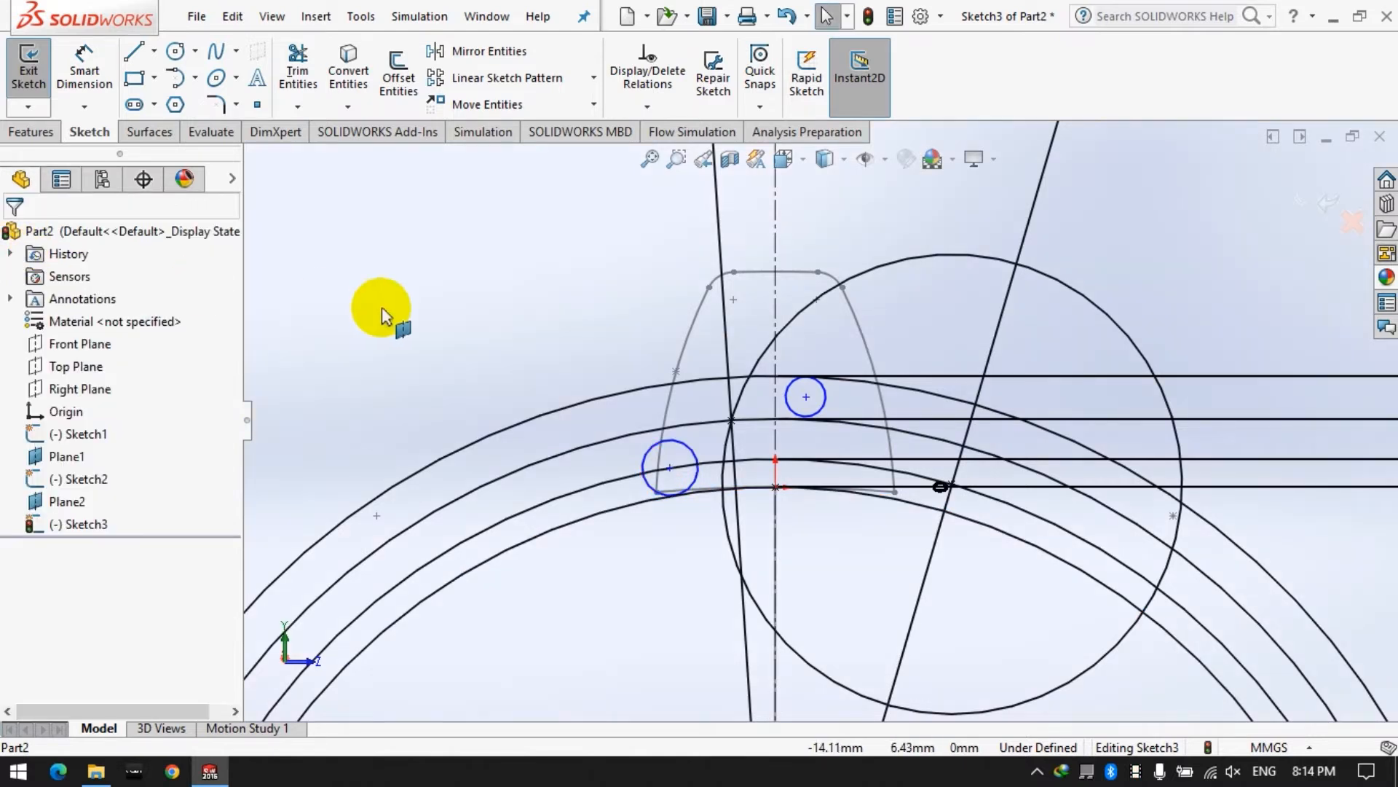
Step: Make the small lower-left circle tangent to both the innermost circle and the large circle centered on the right sloped line
{"action": "left_click", "coordinate": [646, 107]}
{"action": "left_click", "coordinate": [659, 154]}
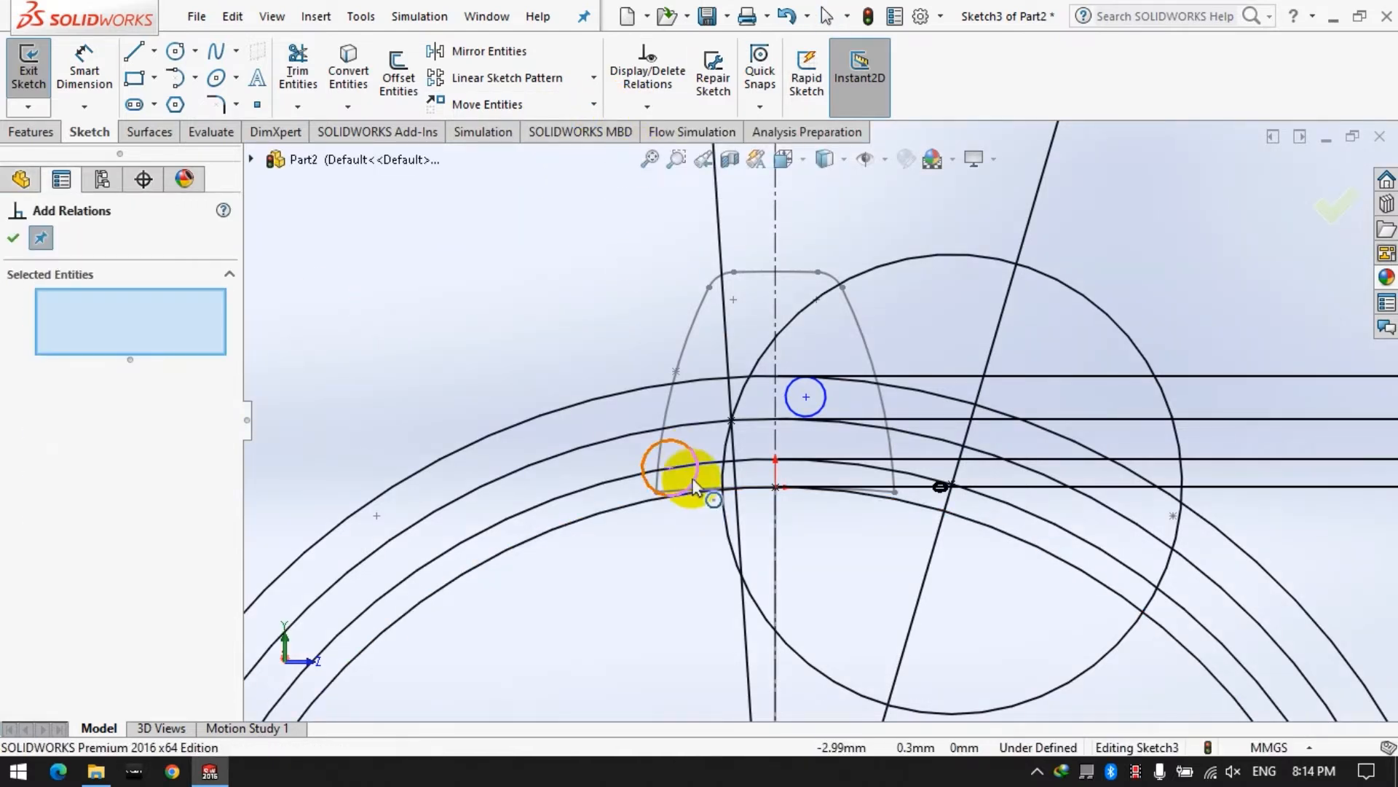
{"action": "left_click", "coordinate": [694, 486]}
{"action": "left_click", "coordinate": [543, 557]}
{"action": "left_click", "coordinate": [21, 592]}
{"action": "key", "text": "Escape"}
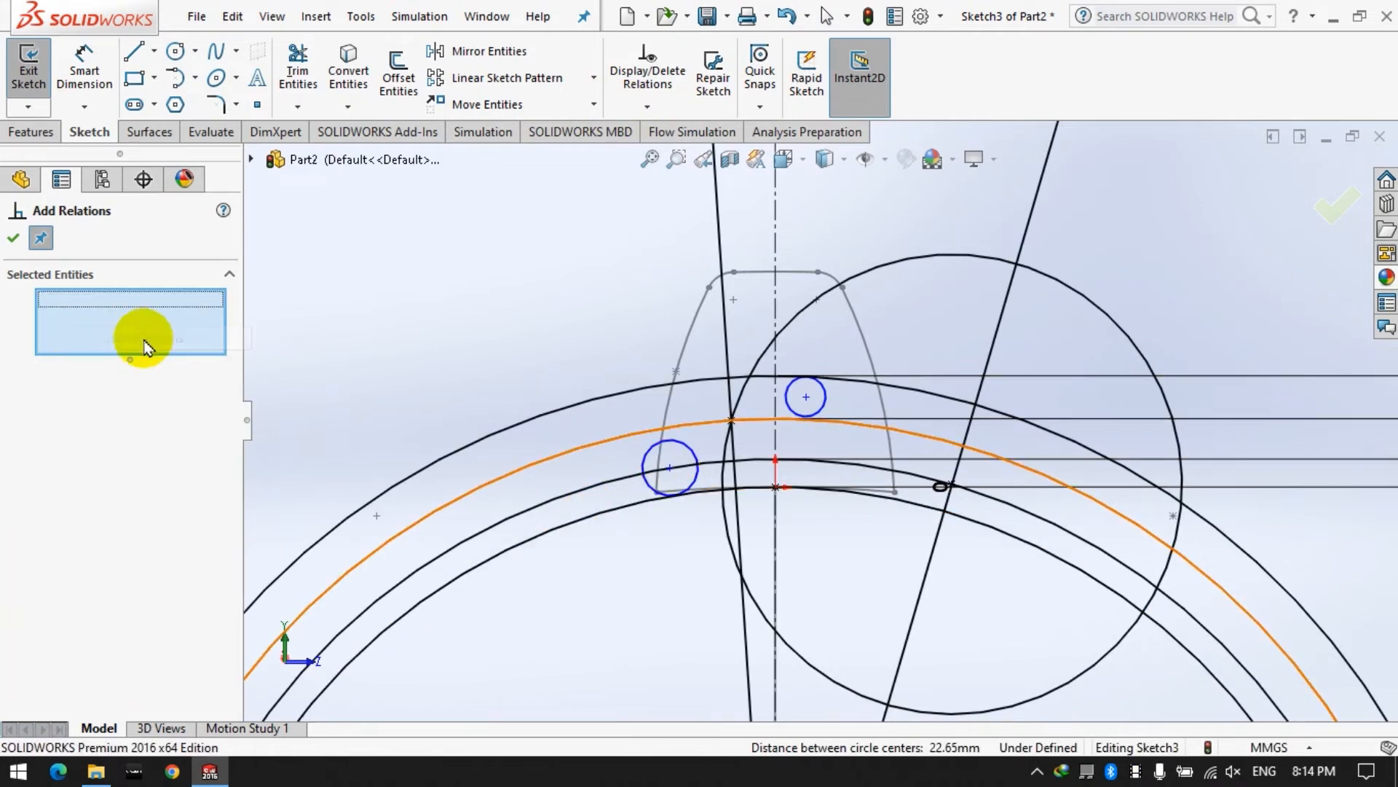
{"action": "left_click", "coordinate": [696, 483]}
{"action": "left_click", "coordinate": [725, 531]}
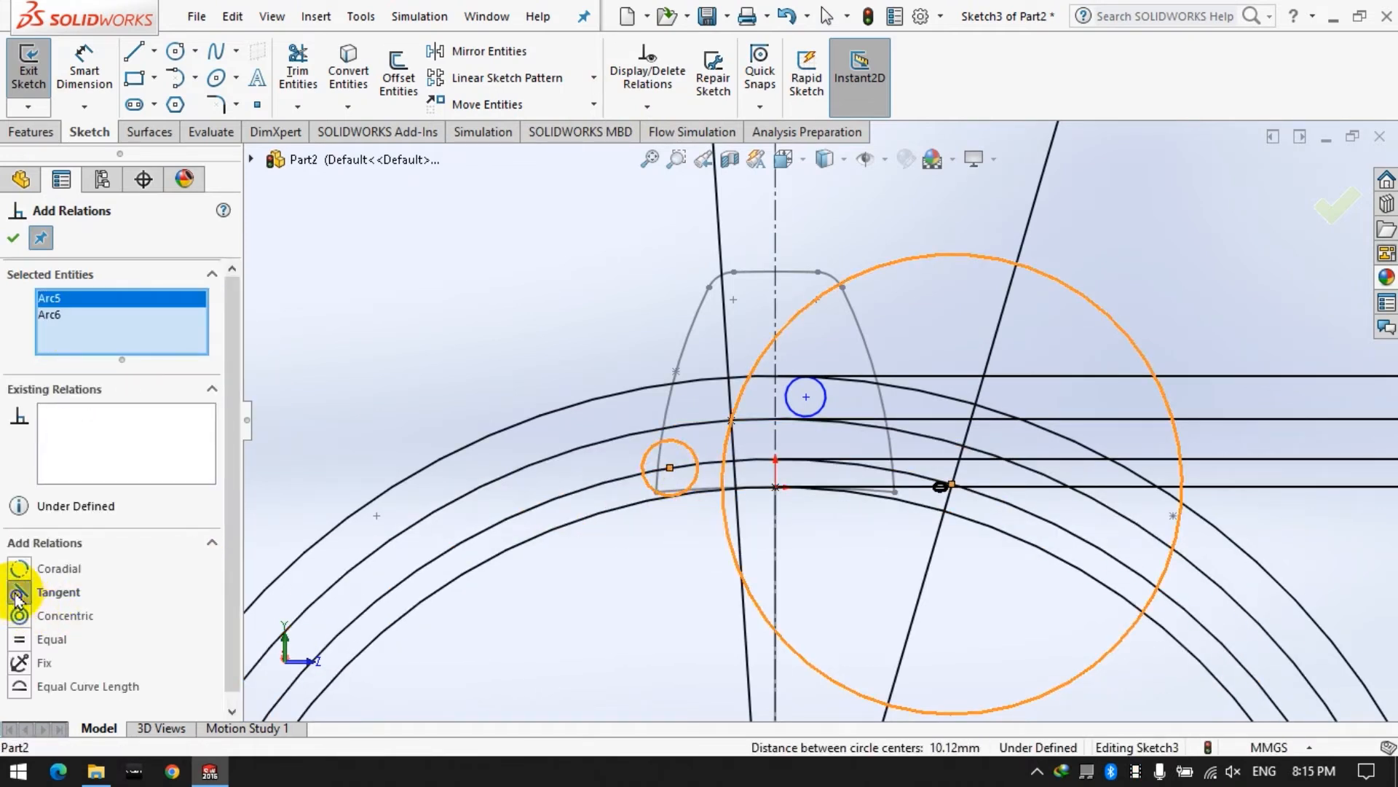
{"action": "right_click", "coordinate": [91, 309]}
{"action": "left_click", "coordinate": [139, 322]}
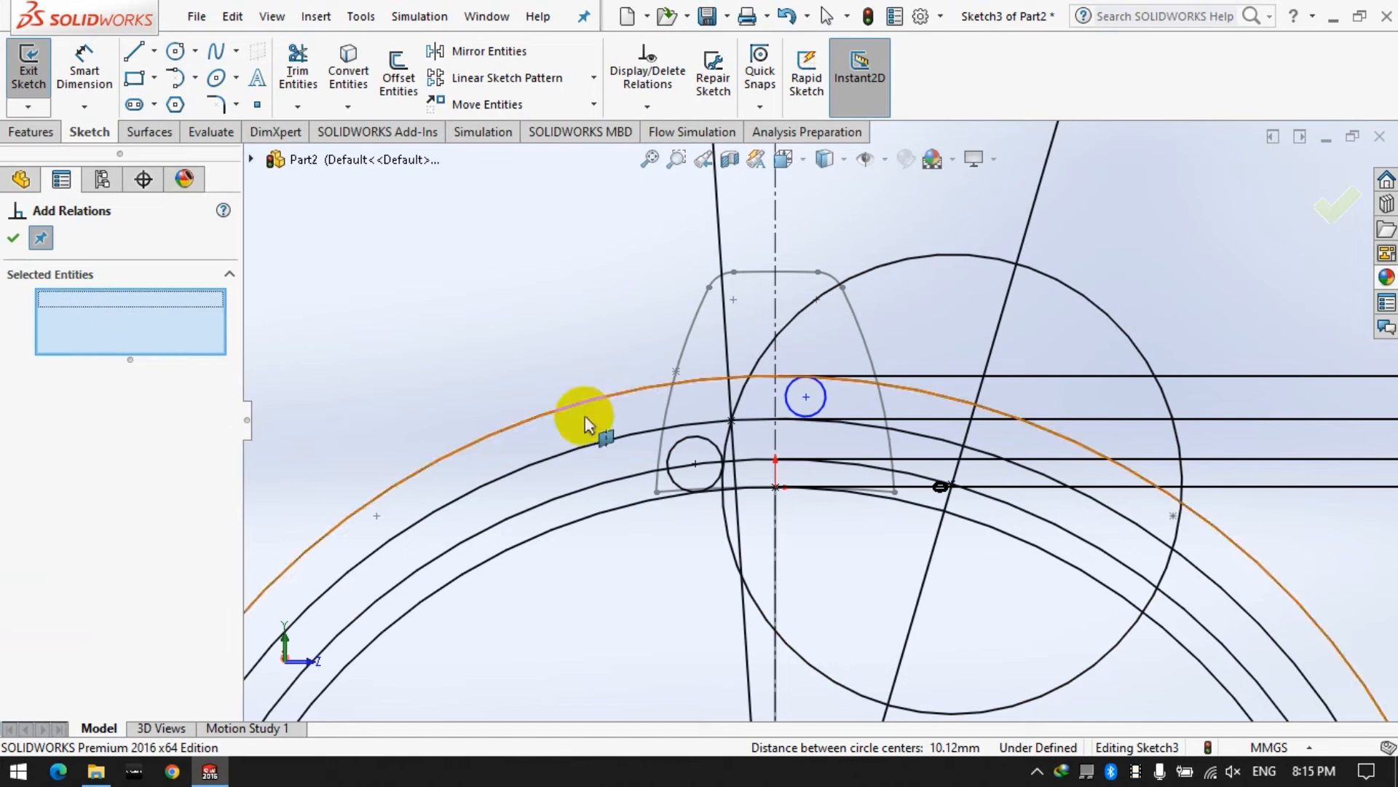
Step: Make the upper small circle tangent to the large circle centered on the right sloped line
{"action": "left_click", "coordinate": [794, 416]}
{"action": "left_click", "coordinate": [839, 379]}
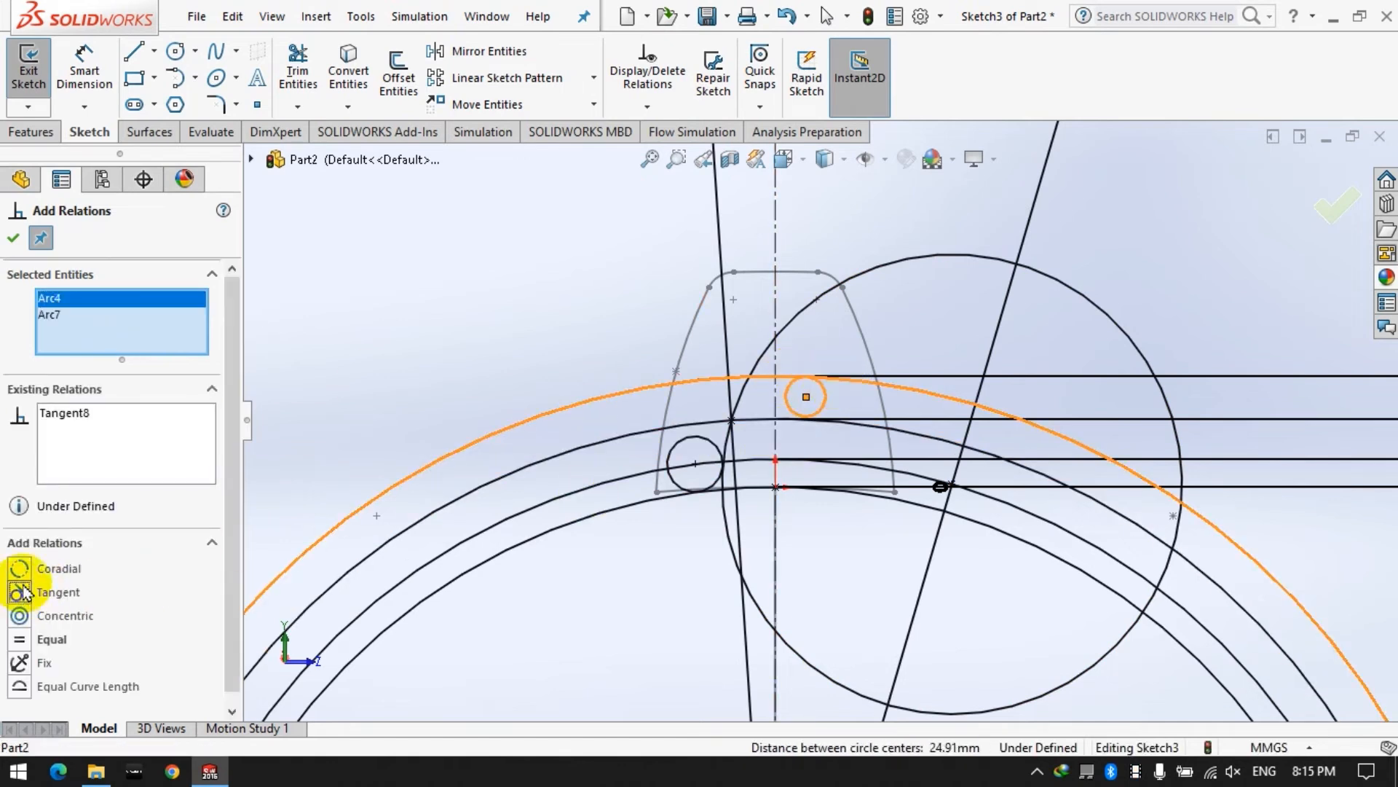
{"action": "right_click", "coordinate": [117, 316]}
{"action": "left_click", "coordinate": [158, 329]}
{"action": "left_click", "coordinate": [788, 405]}
{"action": "left_click", "coordinate": [733, 405]}
{"action": "right_click", "coordinate": [76, 335]}
{"action": "left_click", "coordinate": [145, 349]}
Step: Make the two small circles equal in size
{"action": "left_click", "coordinate": [678, 462]}
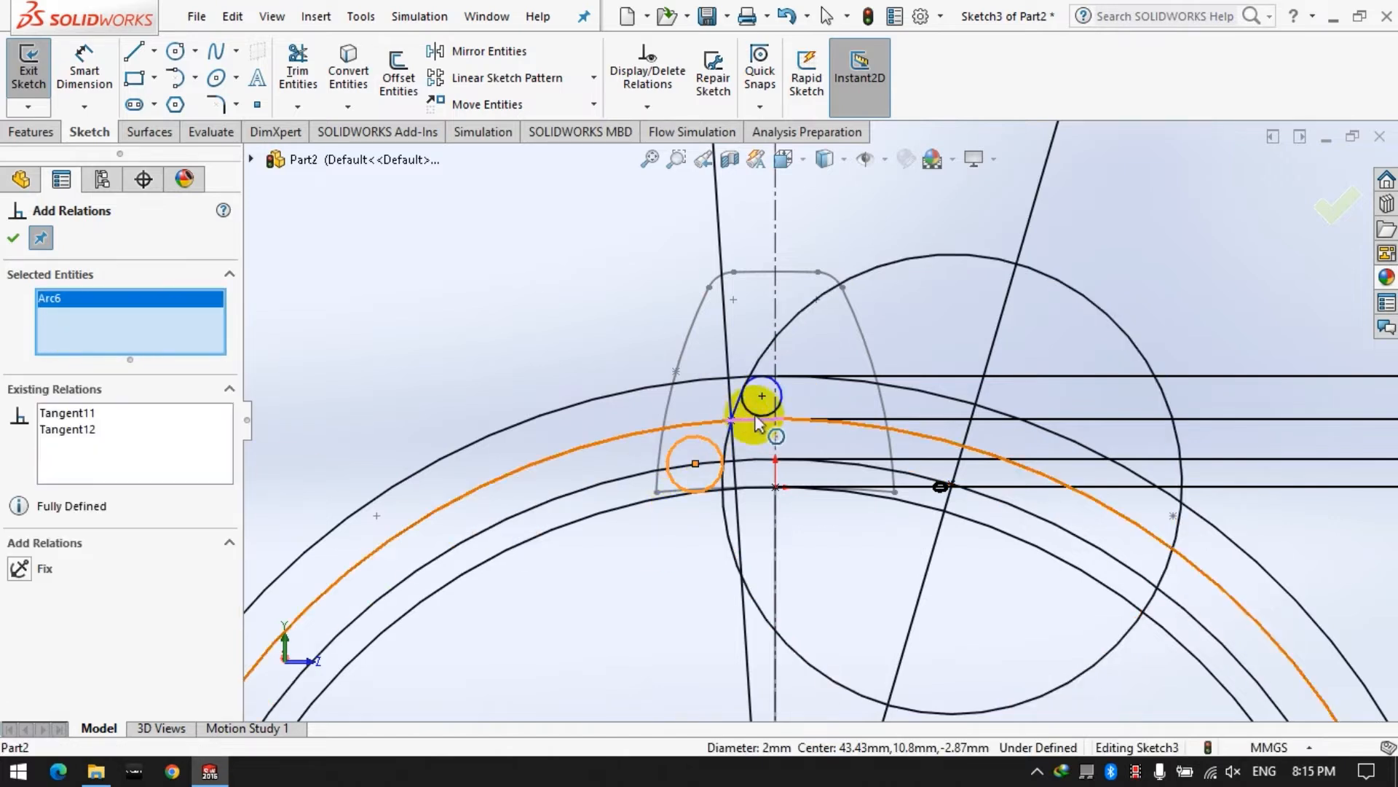
{"action": "left_click", "coordinate": [777, 378]}
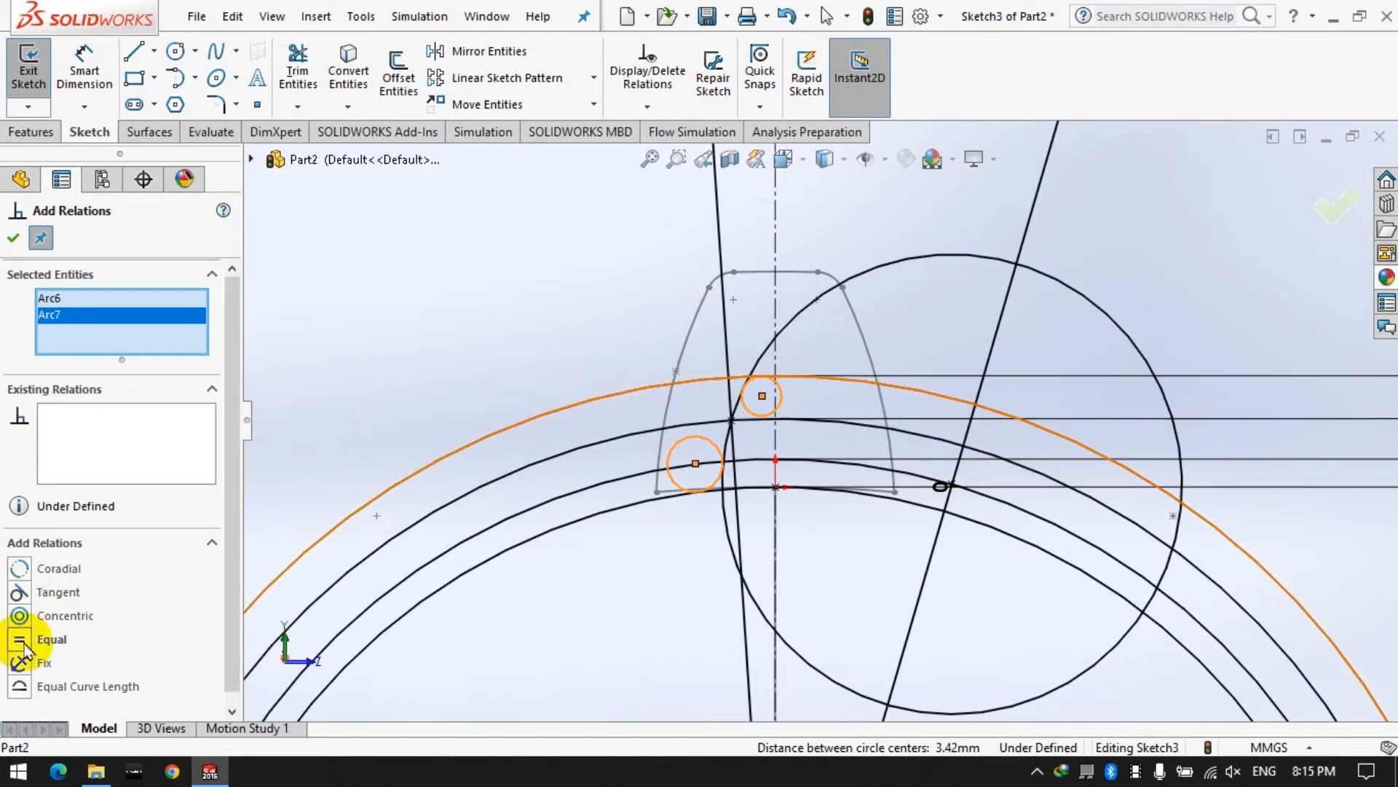
{"action": "left_click", "coordinate": [26, 640]}
{"action": "left_click", "coordinate": [13, 238]}
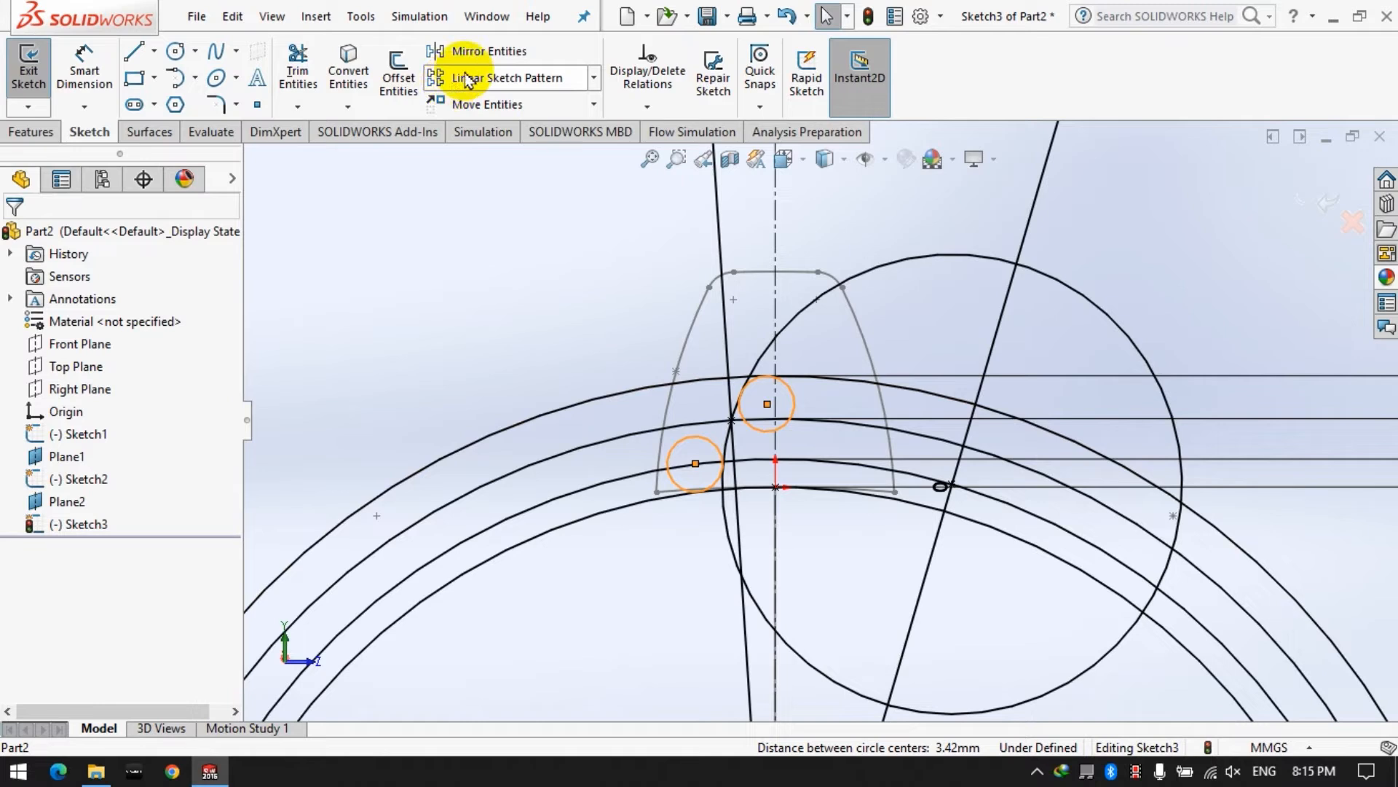
Step: Mirror the two small circles and the large circle about the vertical centerline, keeping the originals
{"action": "left_click", "coordinate": [487, 51]}
{"action": "left_click", "coordinate": [774, 338]}
{"action": "left_click", "coordinate": [111, 513]}
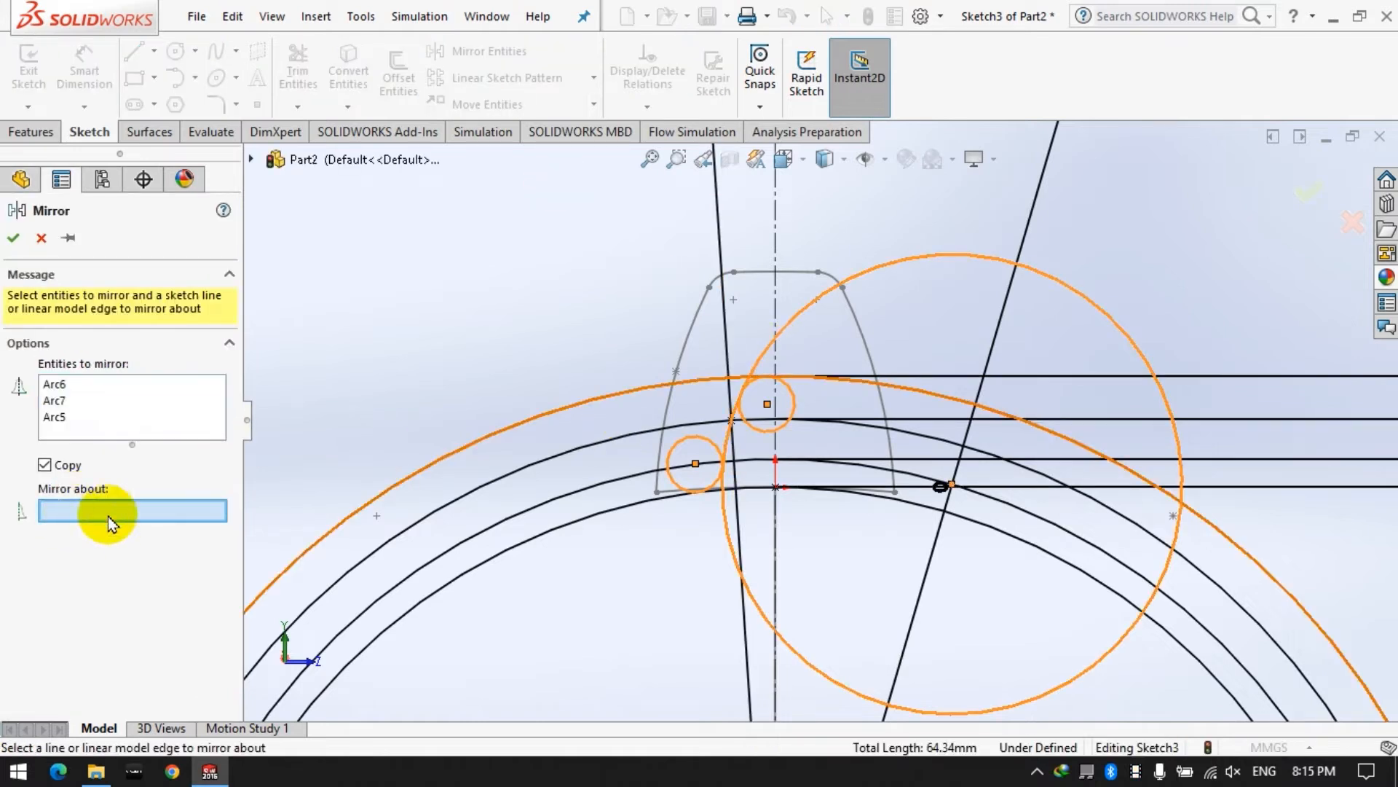
{"action": "left_click", "coordinate": [777, 540]}
{"action": "left_click", "coordinate": [13, 239]}
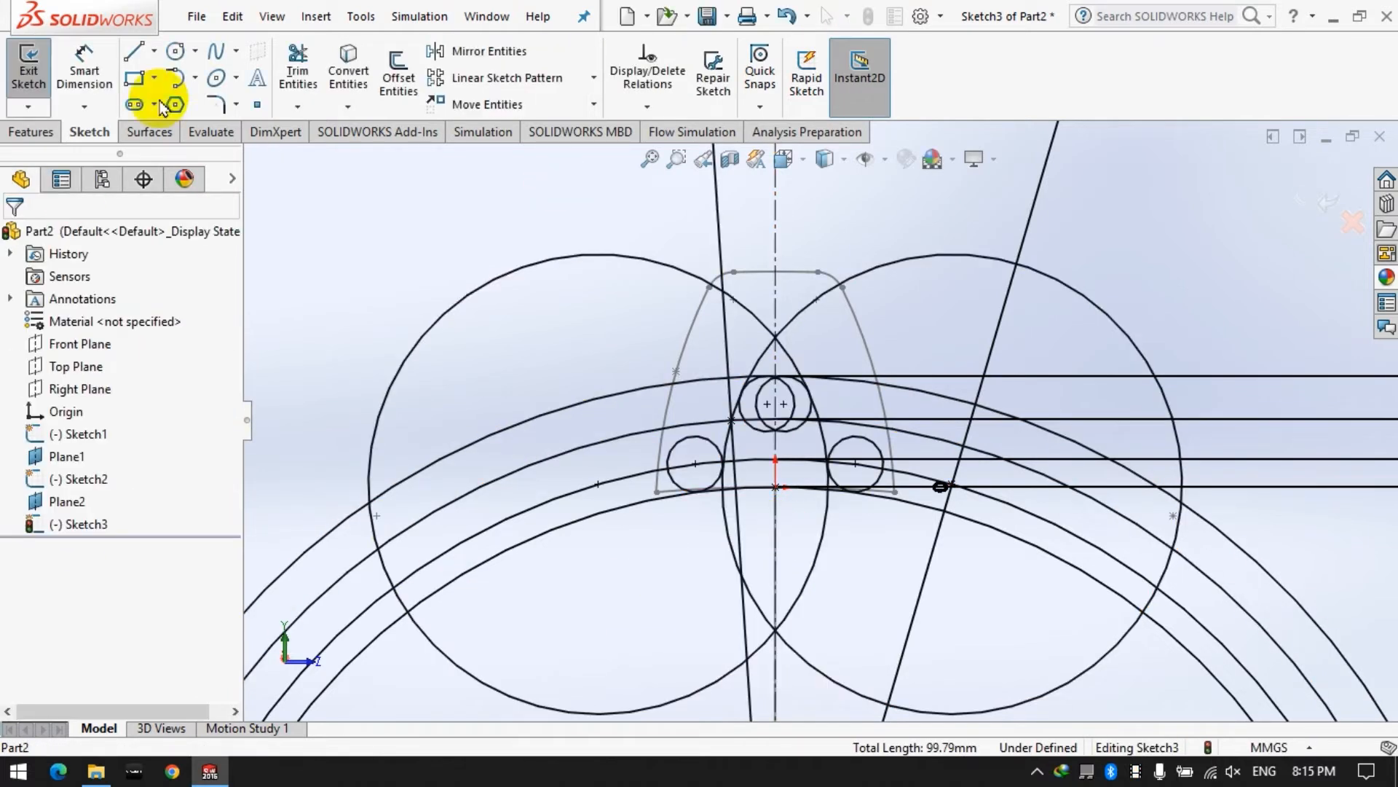
Step: Power-trim the circles and lines outside the small tooth, including the sections of the two lower small circles
{"action": "left_click", "coordinate": [298, 71]}
{"action": "mouse_move", "coordinate": [546, 214]}
{"action": "left_mouse_down"}
{"action": "mouse_move", "coordinate": [602, 612]}
{"action": "mouse_move", "coordinate": [768, 571]}
{"action": "mouse_move", "coordinate": [693, 647]}
{"action": "mouse_move", "coordinate": [864, 715]}
{"action": "mouse_move", "coordinate": [871, 643]}
{"action": "mouse_move", "coordinate": [1066, 266]}
{"action": "left_mouse_up"}
{"action": "mouse_move", "coordinate": [954, 487]}
{"action": "left_mouse_down"}
{"action": "mouse_move", "coordinate": [930, 446]}
{"action": "mouse_move", "coordinate": [1243, 484]}
{"action": "mouse_move", "coordinate": [1099, 649]}
{"action": "mouse_move", "coordinate": [376, 583]}
{"action": "mouse_move", "coordinate": [375, 453]}
{"action": "mouse_move", "coordinate": [771, 255]}
{"action": "left_mouse_up"}
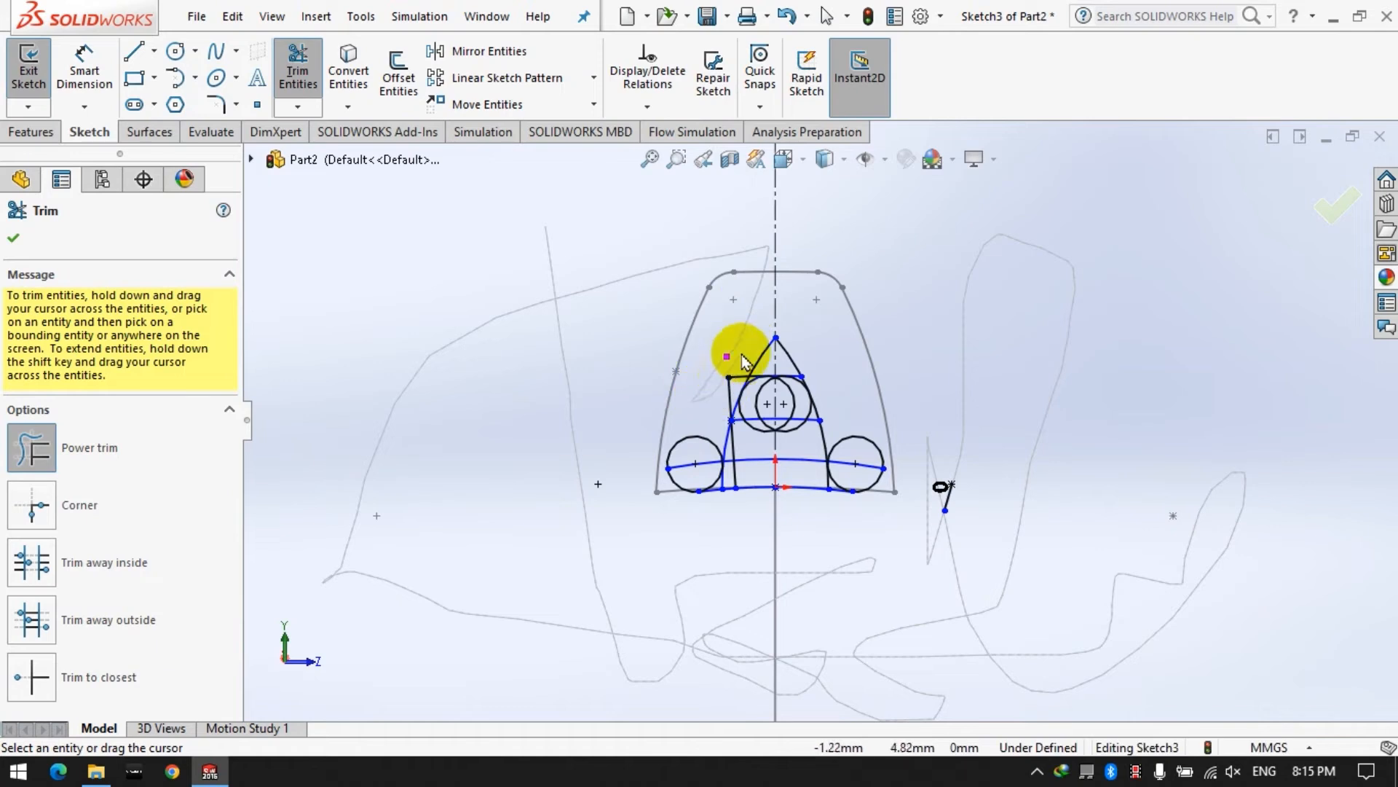
{"action": "mouse_move", "coordinate": [716, 405]}
{"action": "left_mouse_down"}
{"action": "mouse_move", "coordinate": [818, 352]}
{"action": "mouse_move", "coordinate": [890, 526]}
{"action": "mouse_move", "coordinate": [868, 532]}
{"action": "left_mouse_up"}
{"action": "mouse_move", "coordinate": [837, 455]}
{"action": "left_mouse_down"}
{"action": "mouse_move", "coordinate": [693, 549]}
{"action": "mouse_move", "coordinate": [680, 405]}
{"action": "mouse_move", "coordinate": [703, 559]}
{"action": "left_mouse_up"}
{"action": "left_click_drag", "start_coordinate": [720, 493], "coordinate": [703, 401]}
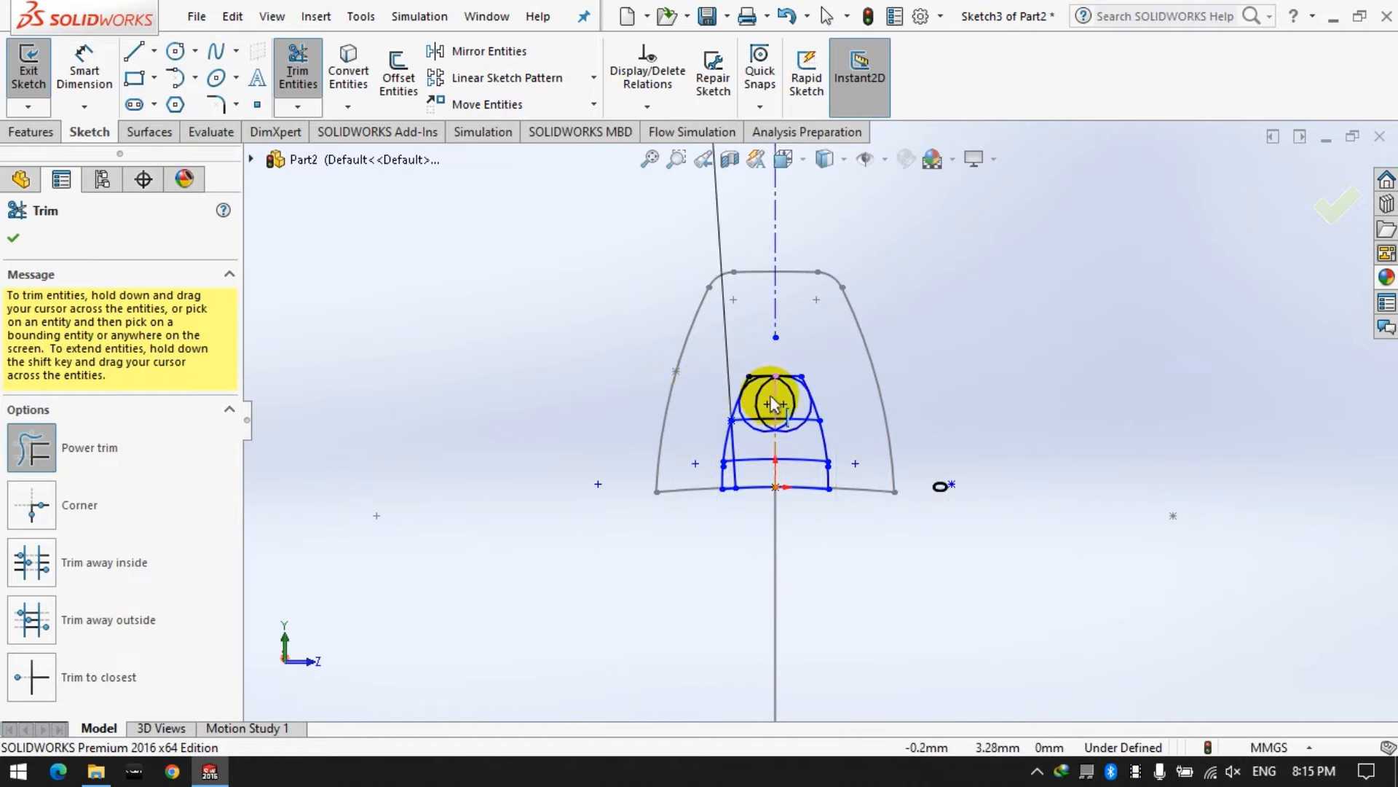
Step: Power-trim the upper small circles into rounded tip corners and remove the leftover lines and arcs inside the tooth
{"action": "scroll", "coordinate": [774, 405], "scroll_direction": "up", "scroll_amount": 6}
{"action": "left_click_drag", "start_coordinate": [714, 299], "coordinate": [662, 287]}
{"action": "left_click_drag", "start_coordinate": [1125, 358], "coordinate": [1055, 462]}
{"action": "mouse_move", "coordinate": [880, 346]}
{"action": "left_mouse_down"}
{"action": "mouse_move", "coordinate": [749, 396]}
{"action": "mouse_move", "coordinate": [974, 409]}
{"action": "left_mouse_up"}
{"action": "scroll", "coordinate": [896, 417], "scroll_direction": "up", "scroll_amount": 7}
{"action": "mouse_move", "coordinate": [717, 494]}
{"action": "left_mouse_down"}
{"action": "mouse_move", "coordinate": [708, 529]}
{"action": "mouse_move", "coordinate": [818, 497]}
{"action": "mouse_move", "coordinate": [904, 522]}
{"action": "mouse_move", "coordinate": [921, 510]}
{"action": "mouse_move", "coordinate": [899, 662]}
{"action": "mouse_move", "coordinate": [740, 608]}
{"action": "mouse_move", "coordinate": [690, 665]}
{"action": "mouse_move", "coordinate": [839, 635]}
{"action": "left_mouse_up"}
{"action": "scroll", "coordinate": [931, 636], "scroll_direction": "up", "scroll_amount": 3}
{"action": "scroll", "coordinate": [755, 468], "scroll_direction": "down", "scroll_amount": 10}
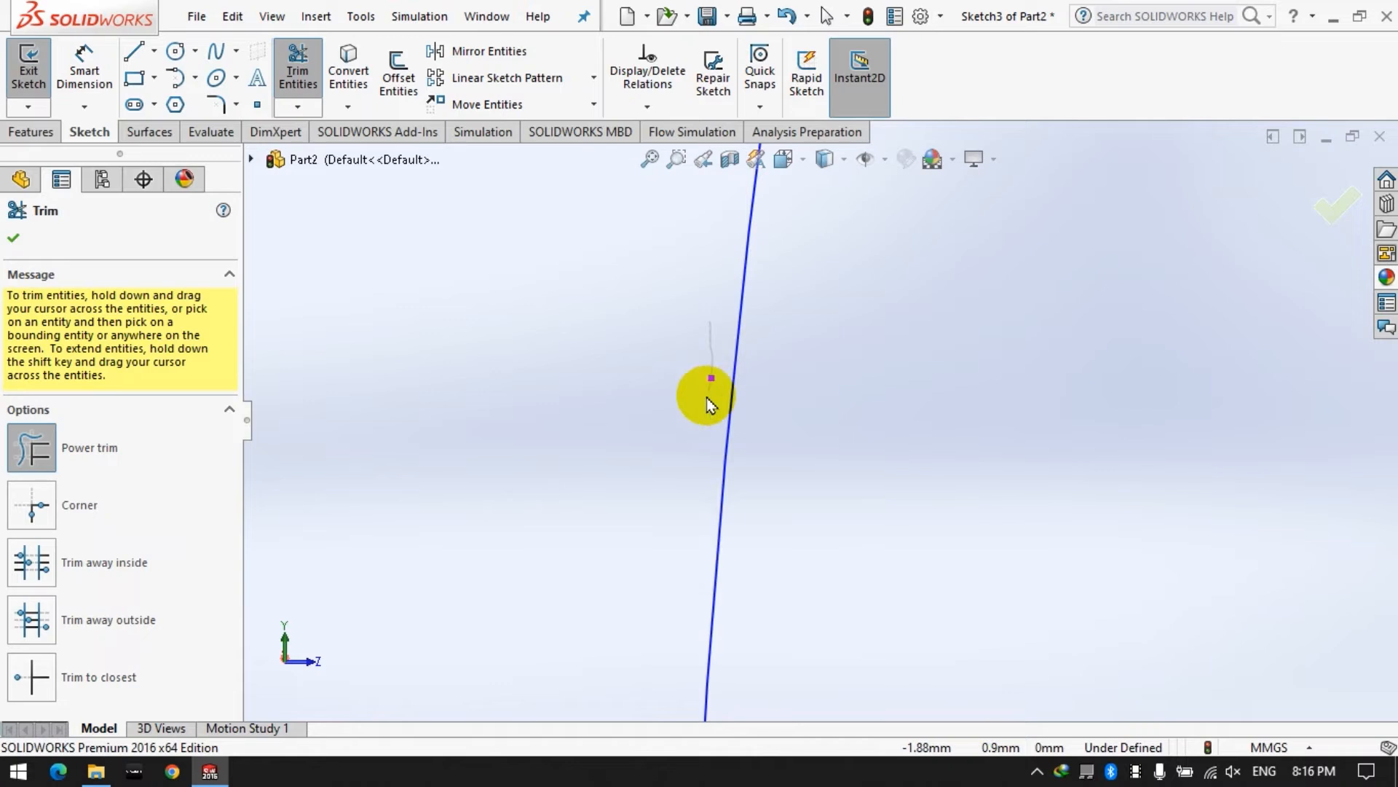
Step: Trim the last leftover segments on the lower part of the tooth's right flank and exit the sketch
{"action": "scroll", "coordinate": [681, 490], "scroll_direction": "up", "scroll_amount": 8}
{"action": "scroll", "coordinate": [999, 437], "scroll_direction": "down", "scroll_amount": 3}
{"action": "scroll", "coordinate": [894, 379], "scroll_direction": "down", "scroll_amount": 3}
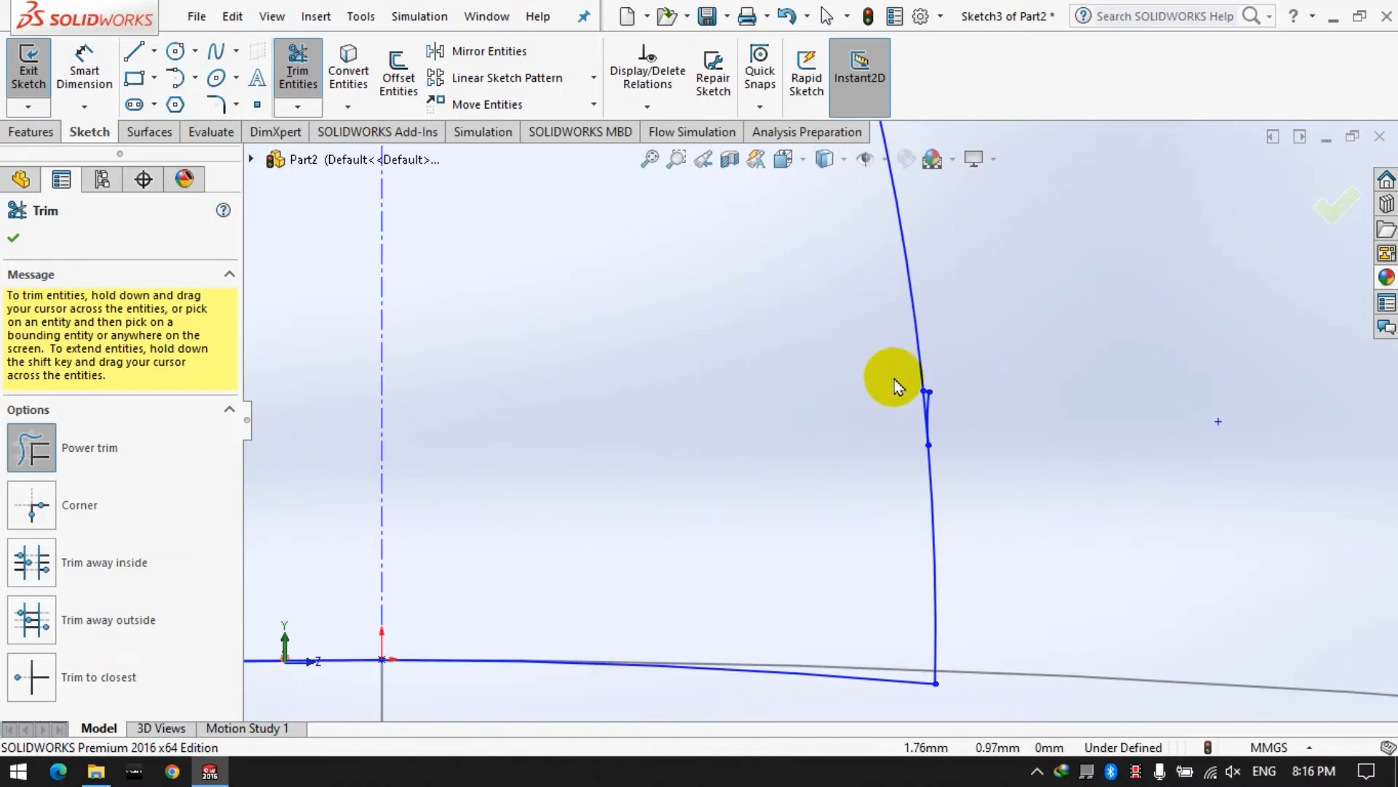
{"action": "scroll", "coordinate": [910, 388], "scroll_direction": "down", "scroll_amount": 3}
{"action": "scroll", "coordinate": [903, 509], "scroll_direction": "up", "scroll_amount": 6}
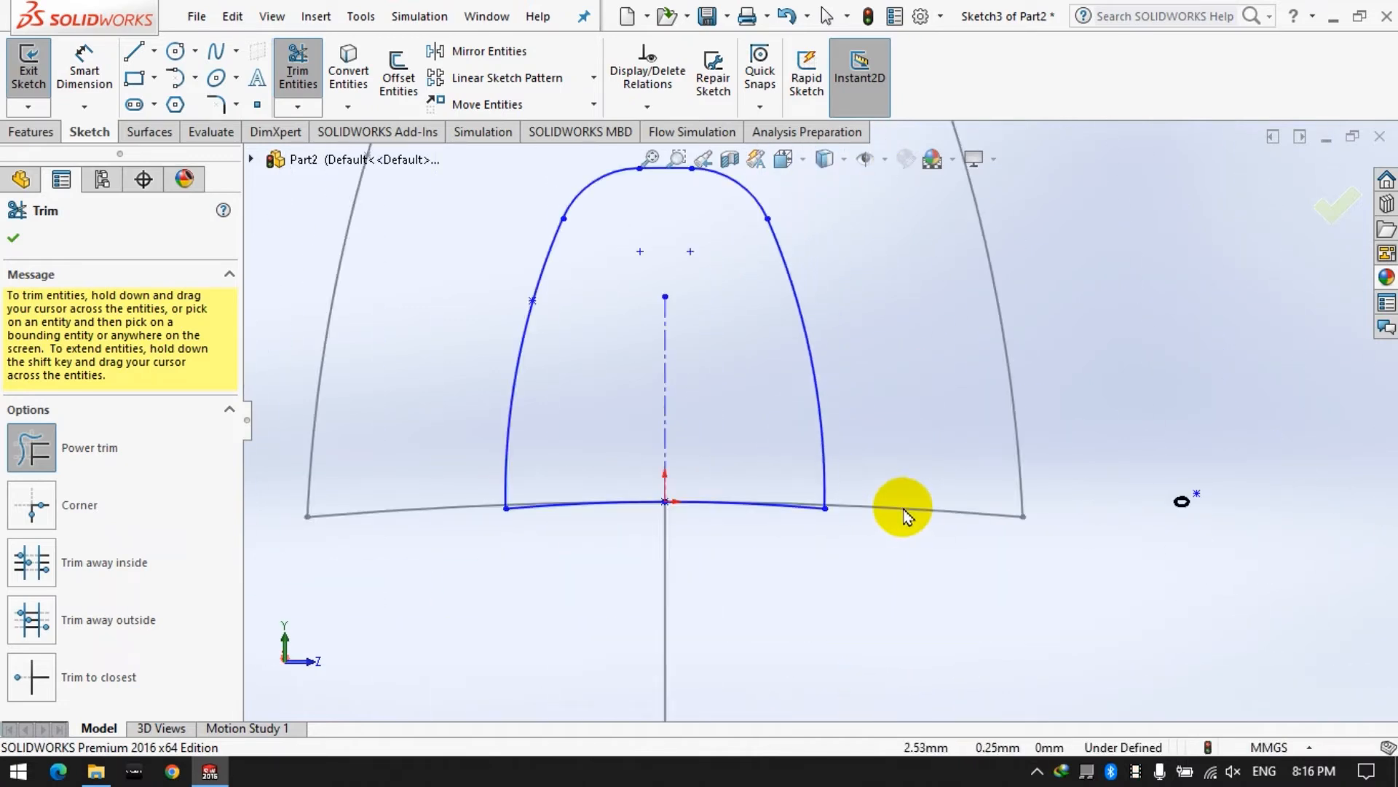
{"action": "scroll", "coordinate": [780, 305], "scroll_direction": "up", "scroll_amount": 2}
{"action": "scroll", "coordinate": [779, 328], "scroll_direction": "up", "scroll_amount": 4}
{"action": "scroll", "coordinate": [764, 406], "scroll_direction": "down", "scroll_amount": 1}
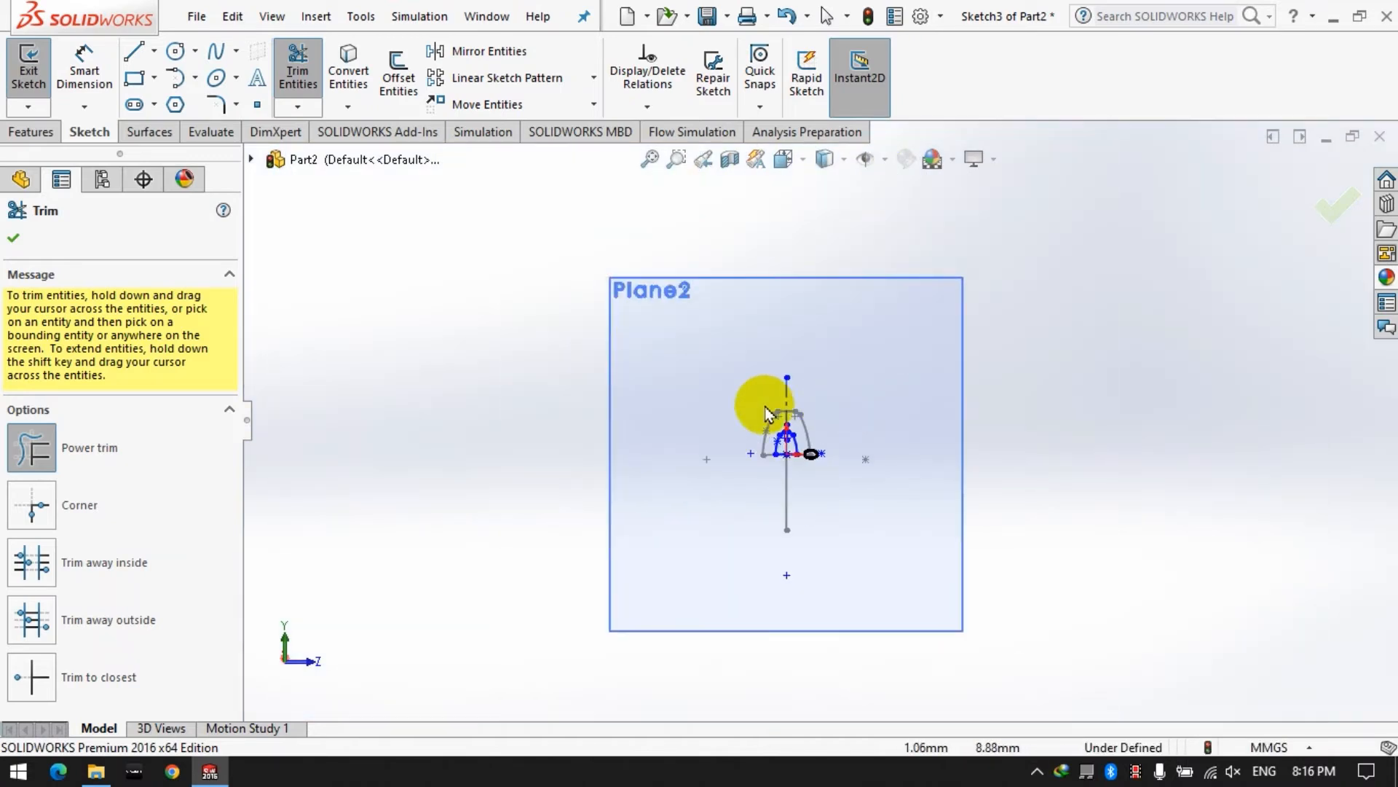
{"action": "left_click", "coordinate": [27, 92]}
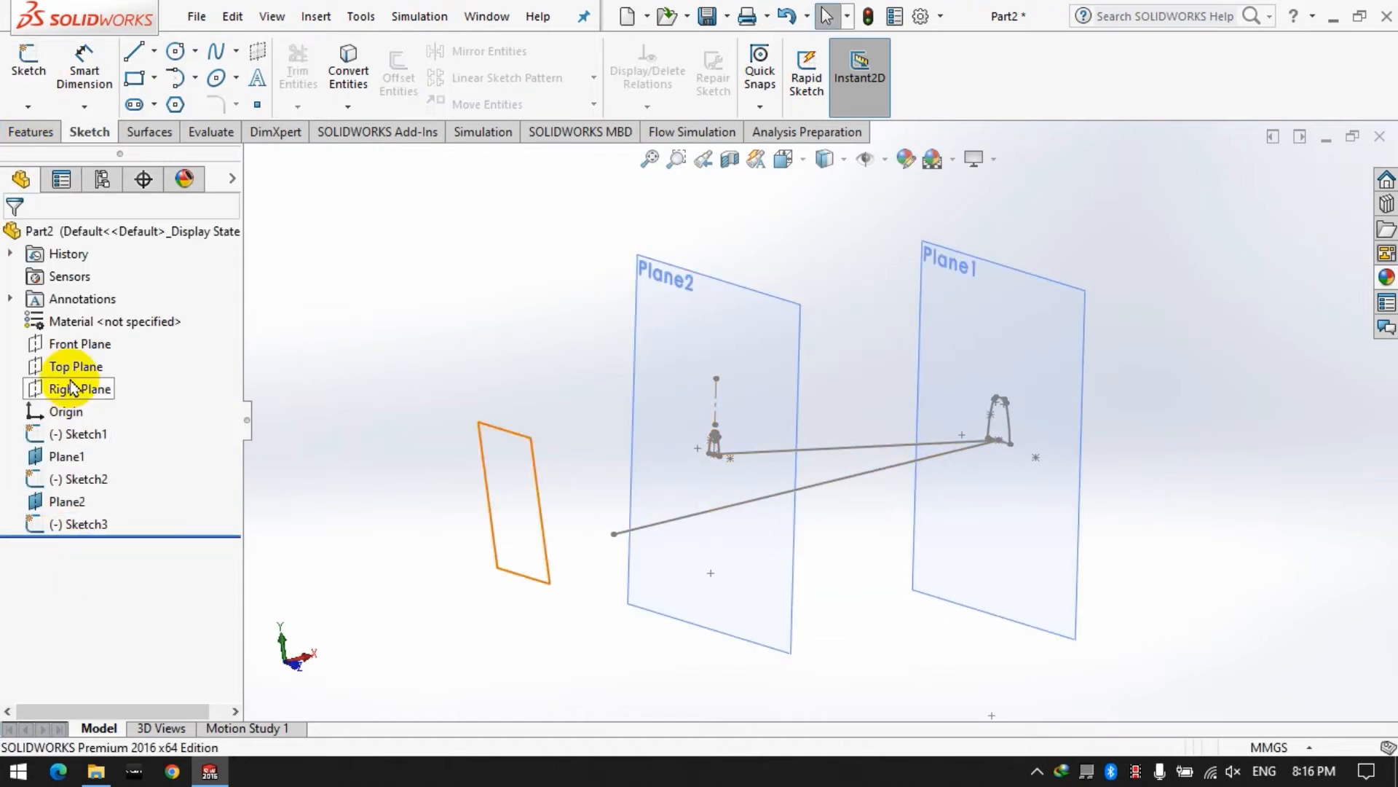
Step: Start a new sketch on the Front Plane and view it face-on
{"action": "left_click", "coordinate": [55, 344]}
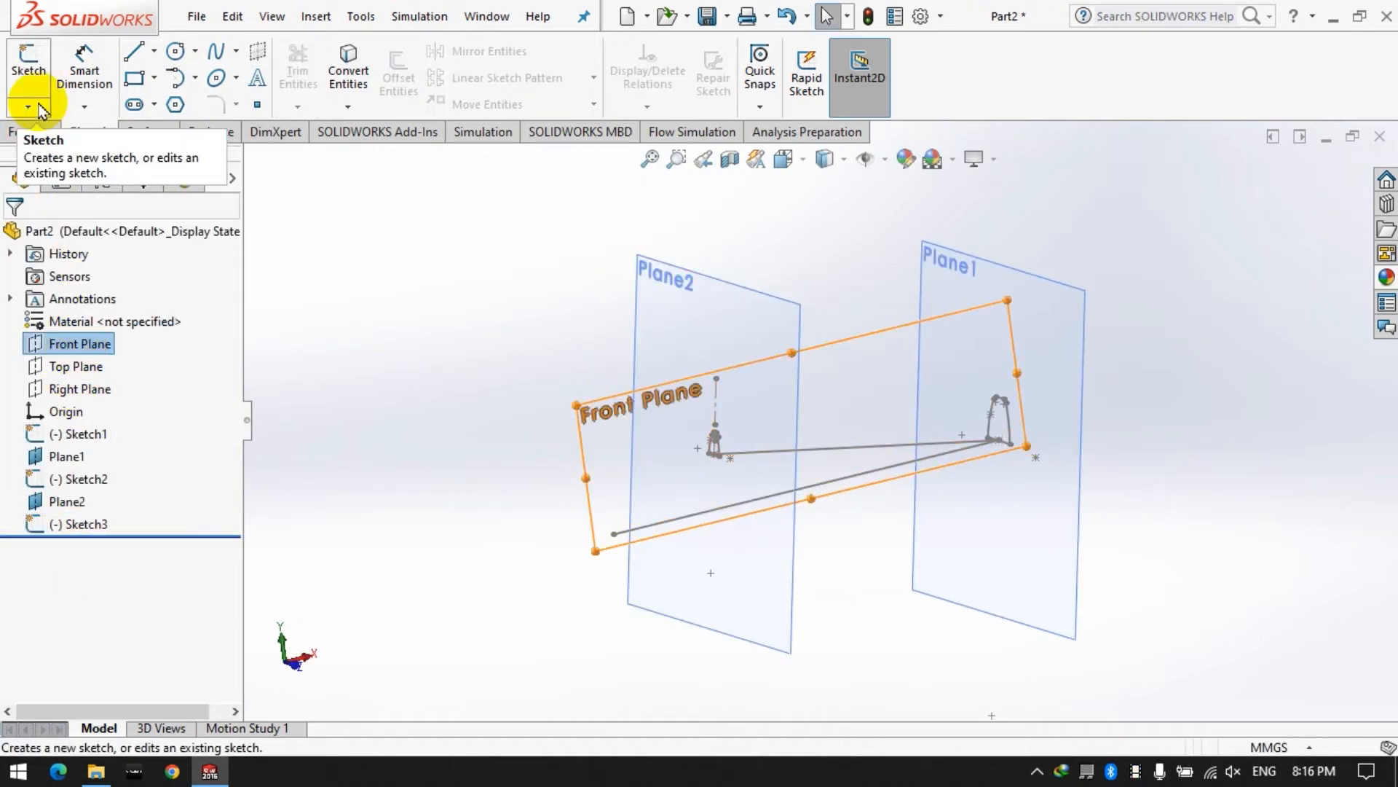
{"action": "left_click", "coordinate": [28, 69]}
{"action": "right_click", "coordinate": [72, 545]}
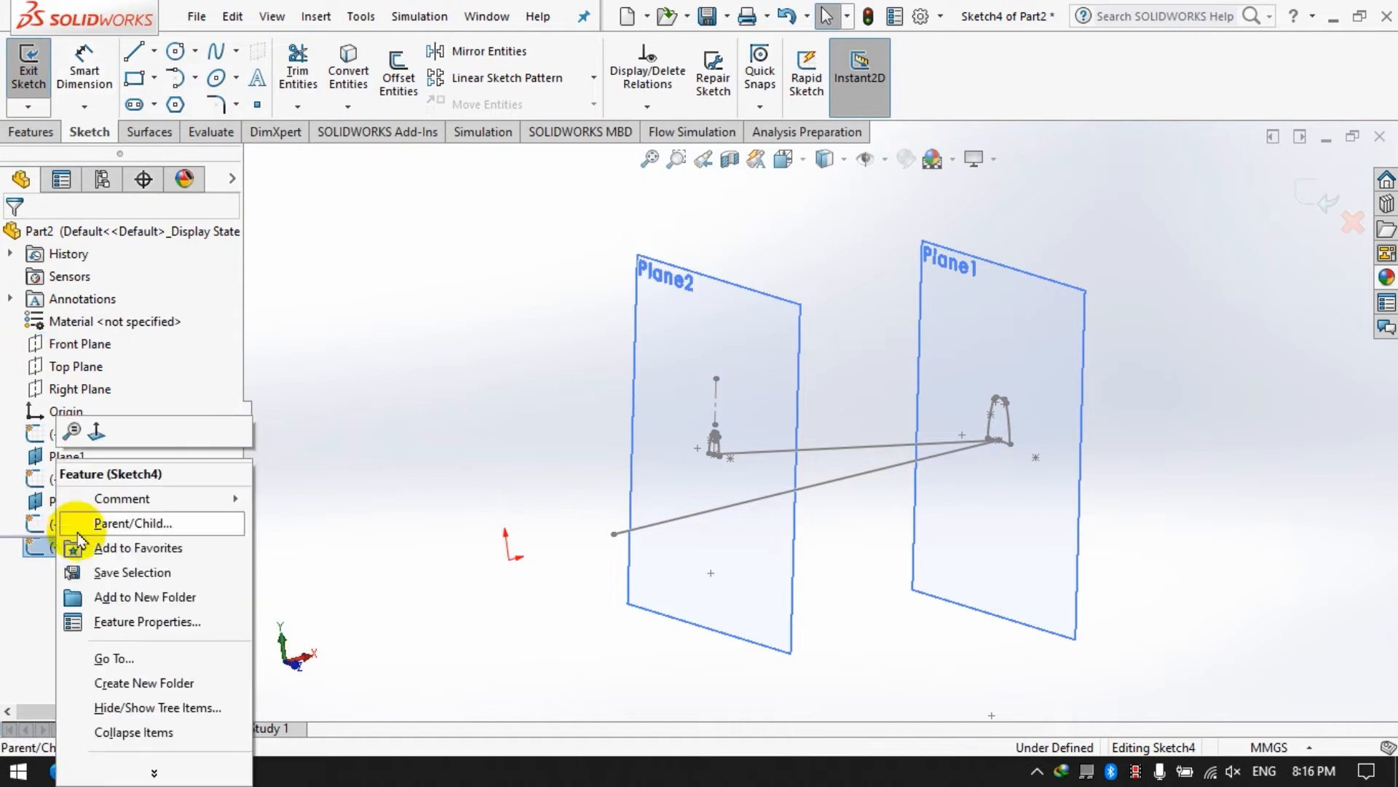
{"action": "left_click", "coordinate": [99, 448]}
{"action": "left_click", "coordinate": [857, 642]}
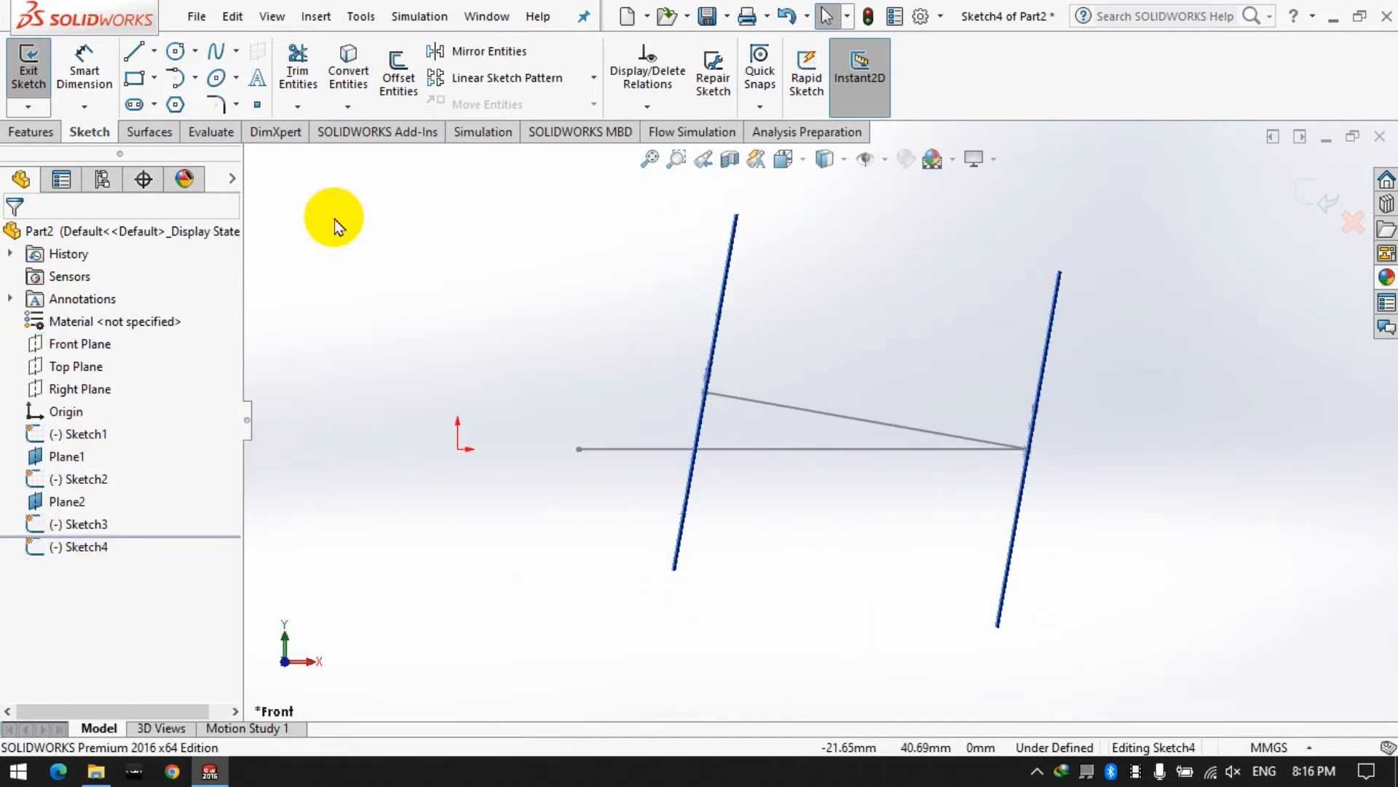
Step: Draw a closed line outline from the origin to Plane1's sketch endpoint, along the slanted line to Plane2, and back above the origin
{"action": "left_click", "coordinate": [133, 51]}
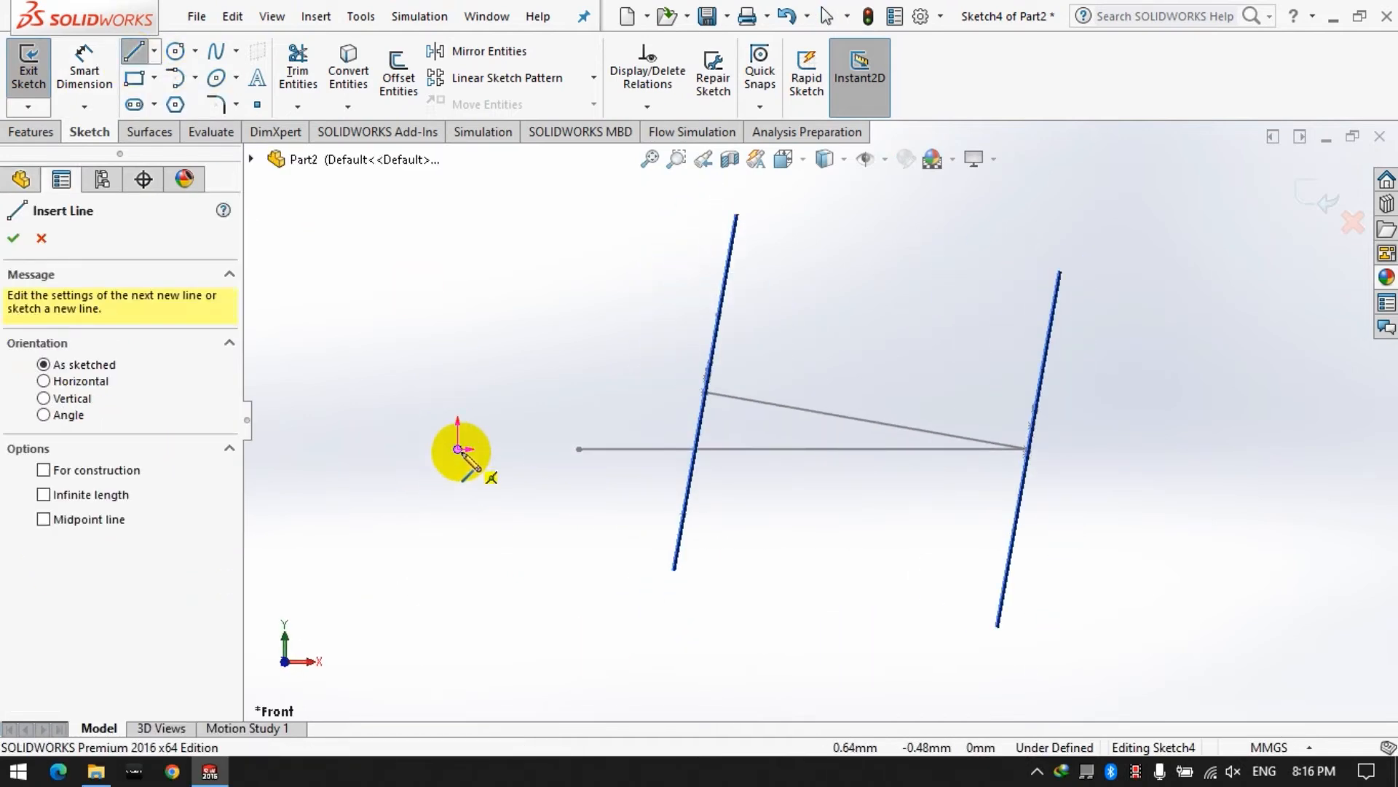
{"action": "left_click", "coordinate": [457, 449]}
{"action": "left_click", "coordinate": [1027, 449]}
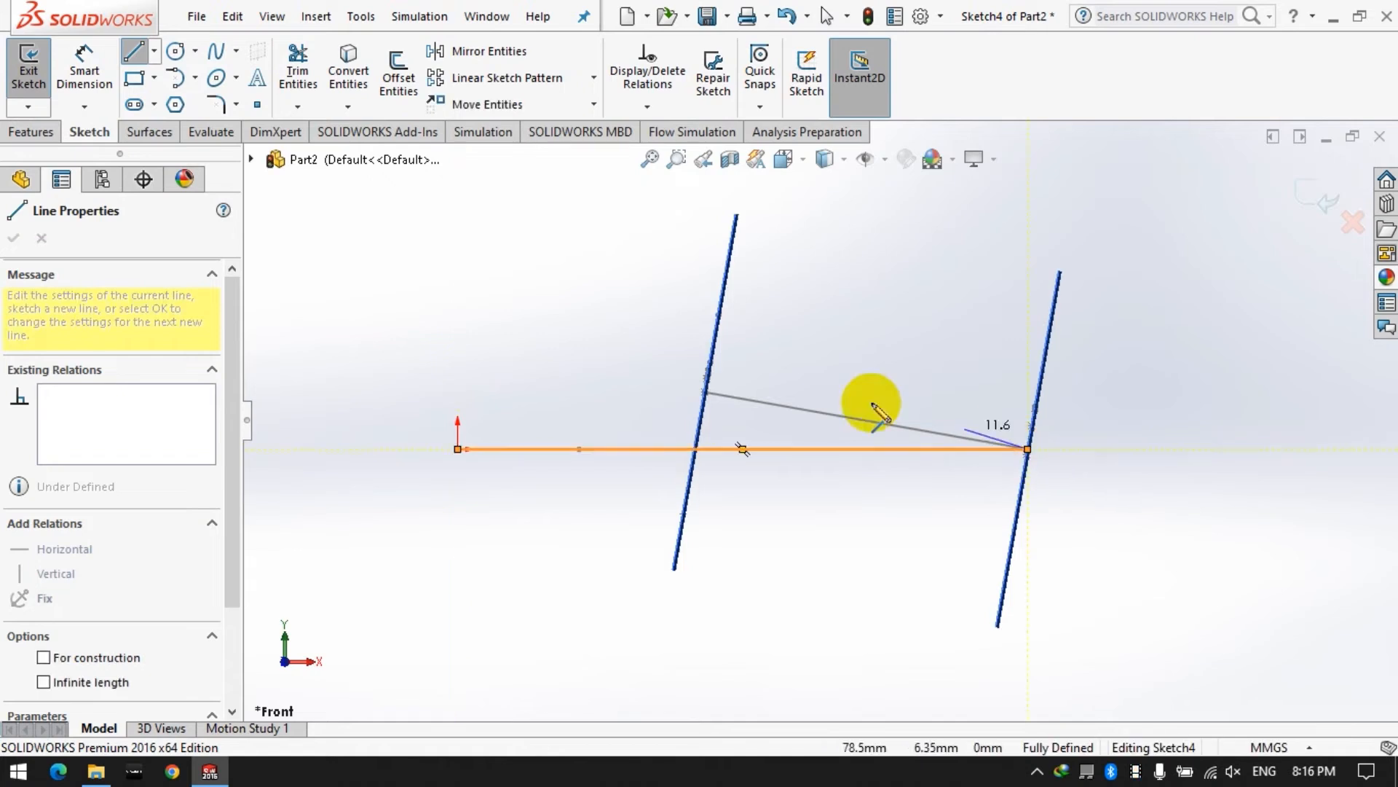
{"action": "left_click", "coordinate": [704, 392]}
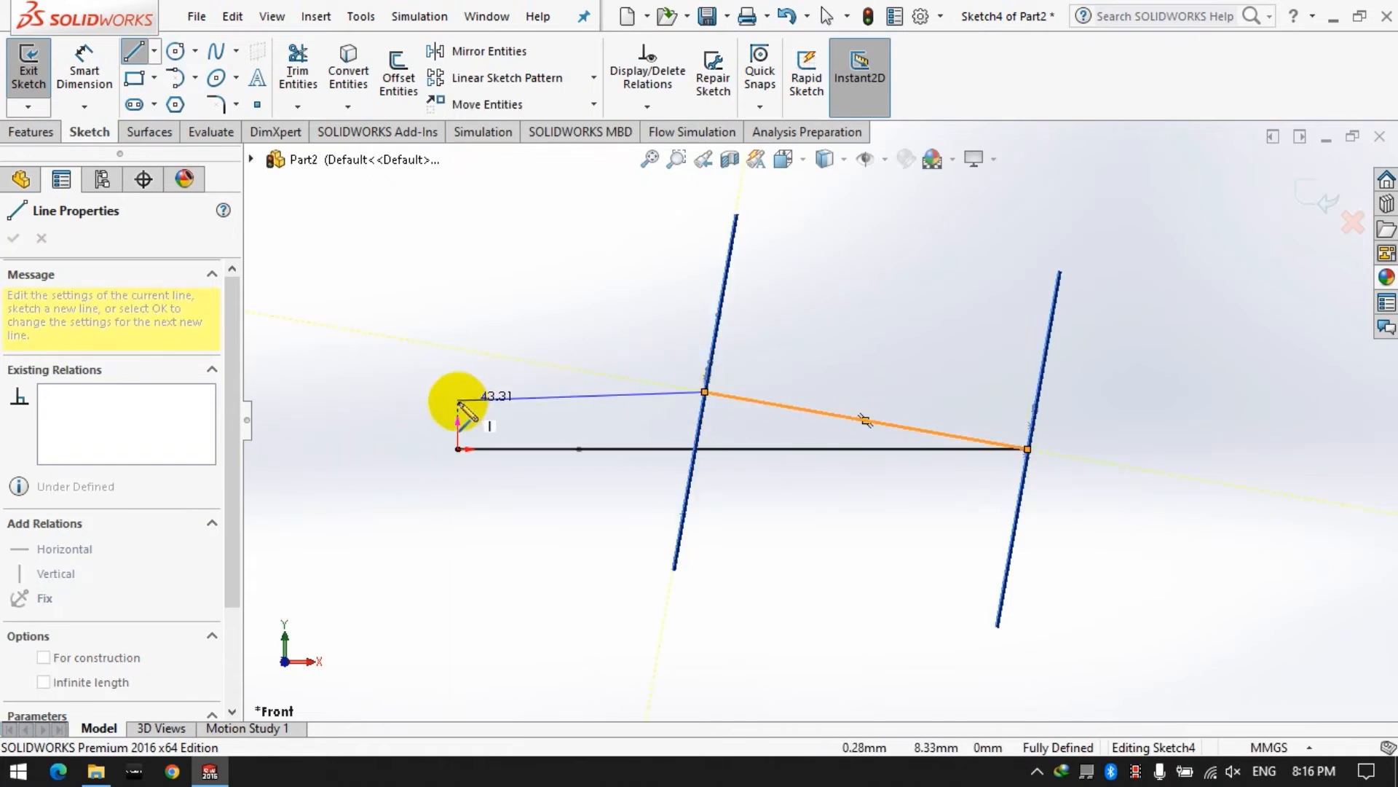
{"action": "left_click", "coordinate": [457, 403]}
{"action": "left_click", "coordinate": [457, 449]}
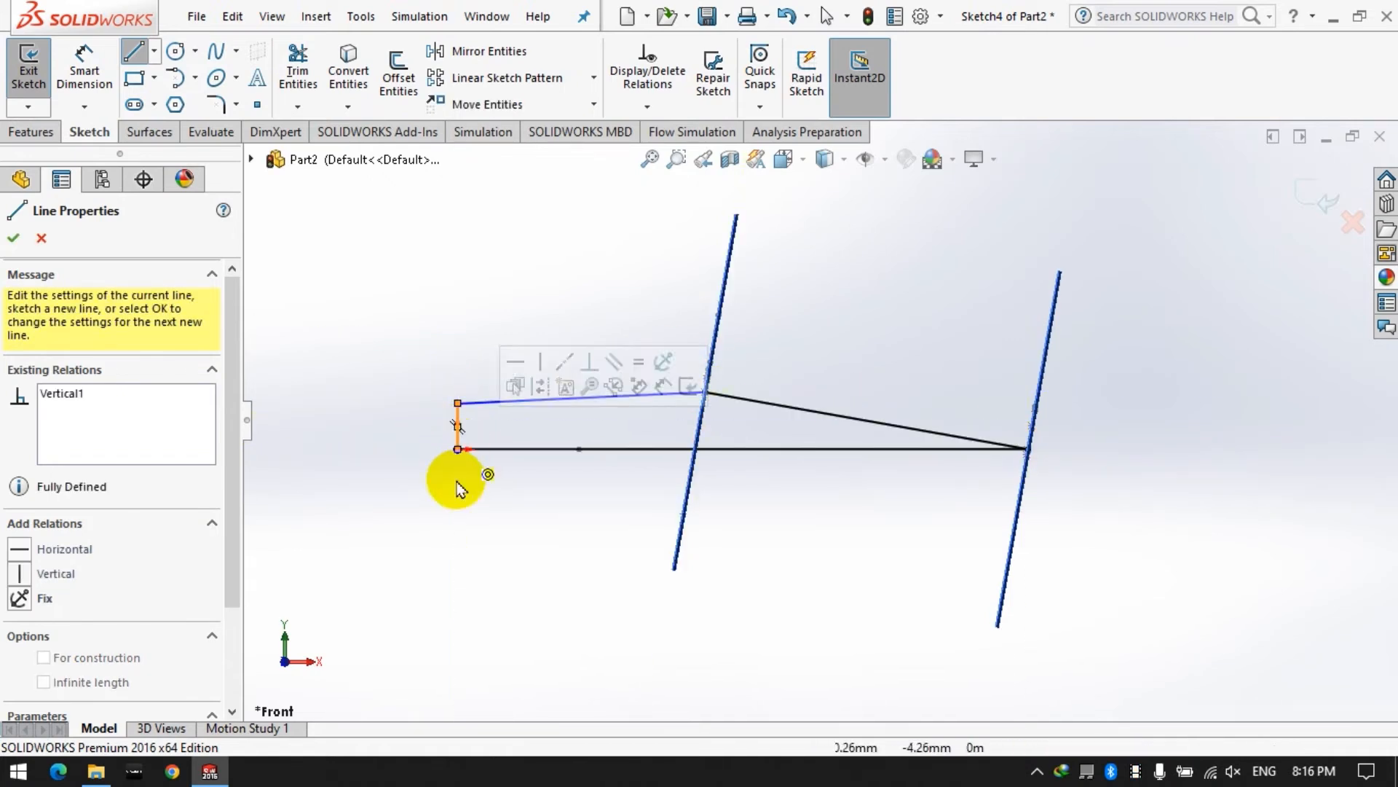
Step: Draw a stepped line chain from below the origin across to Plane1, up along the plane and vertically down to the horizontal line's level
{"action": "left_click", "coordinate": [458, 631]}
{"action": "left_click", "coordinate": [618, 631]}
{"action": "left_click", "coordinate": [618, 531]}
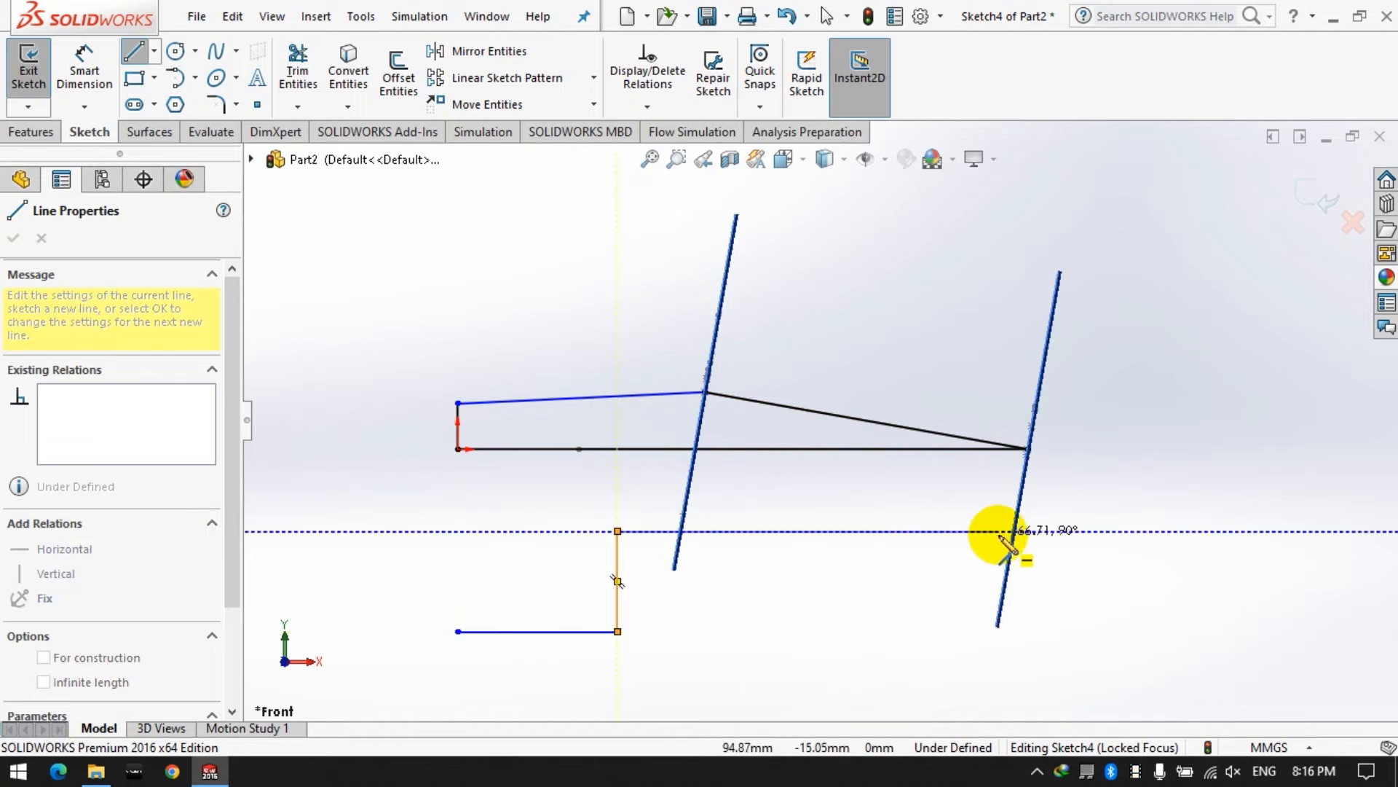
{"action": "left_click", "coordinate": [1013, 531]}
{"action": "left_click", "coordinate": [1036, 398]}
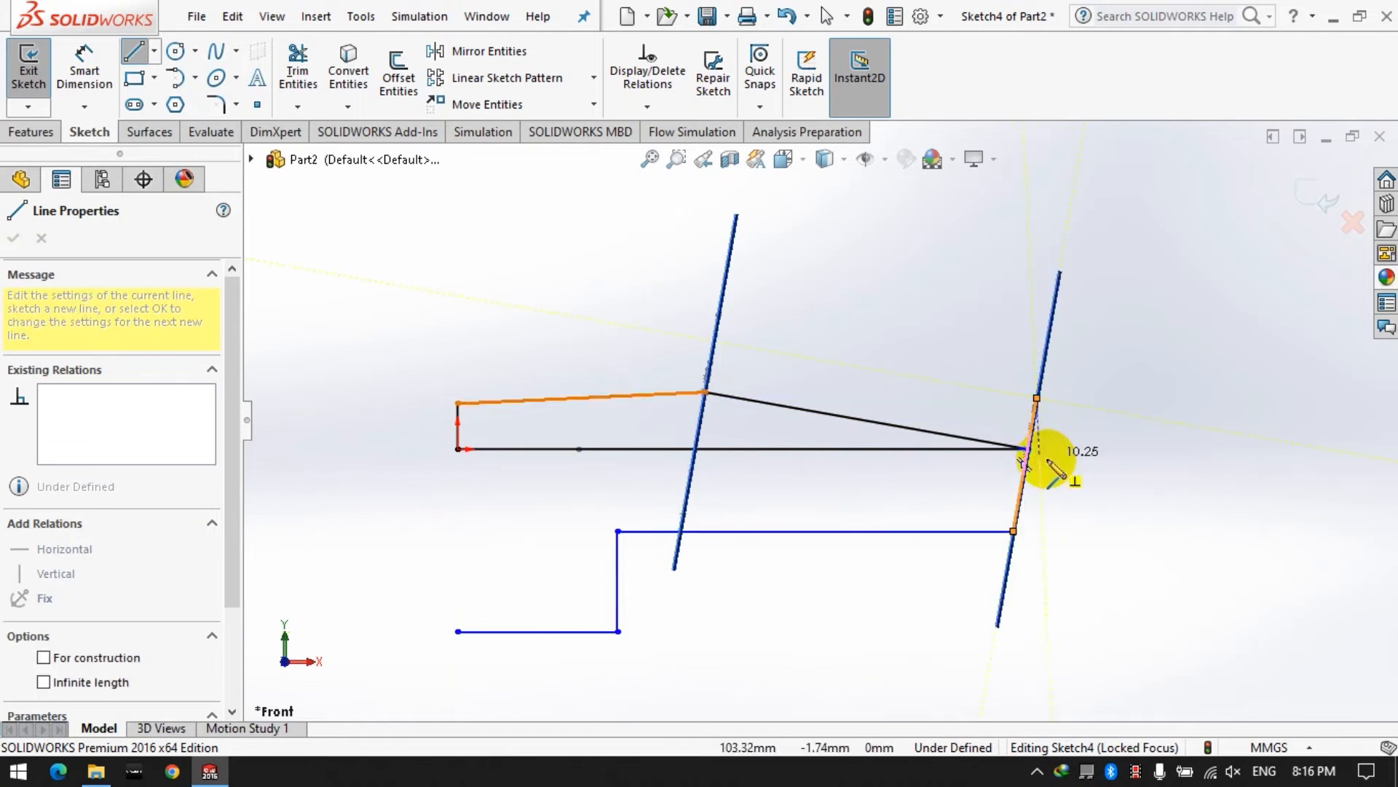
{"action": "left_click", "coordinate": [1035, 448]}
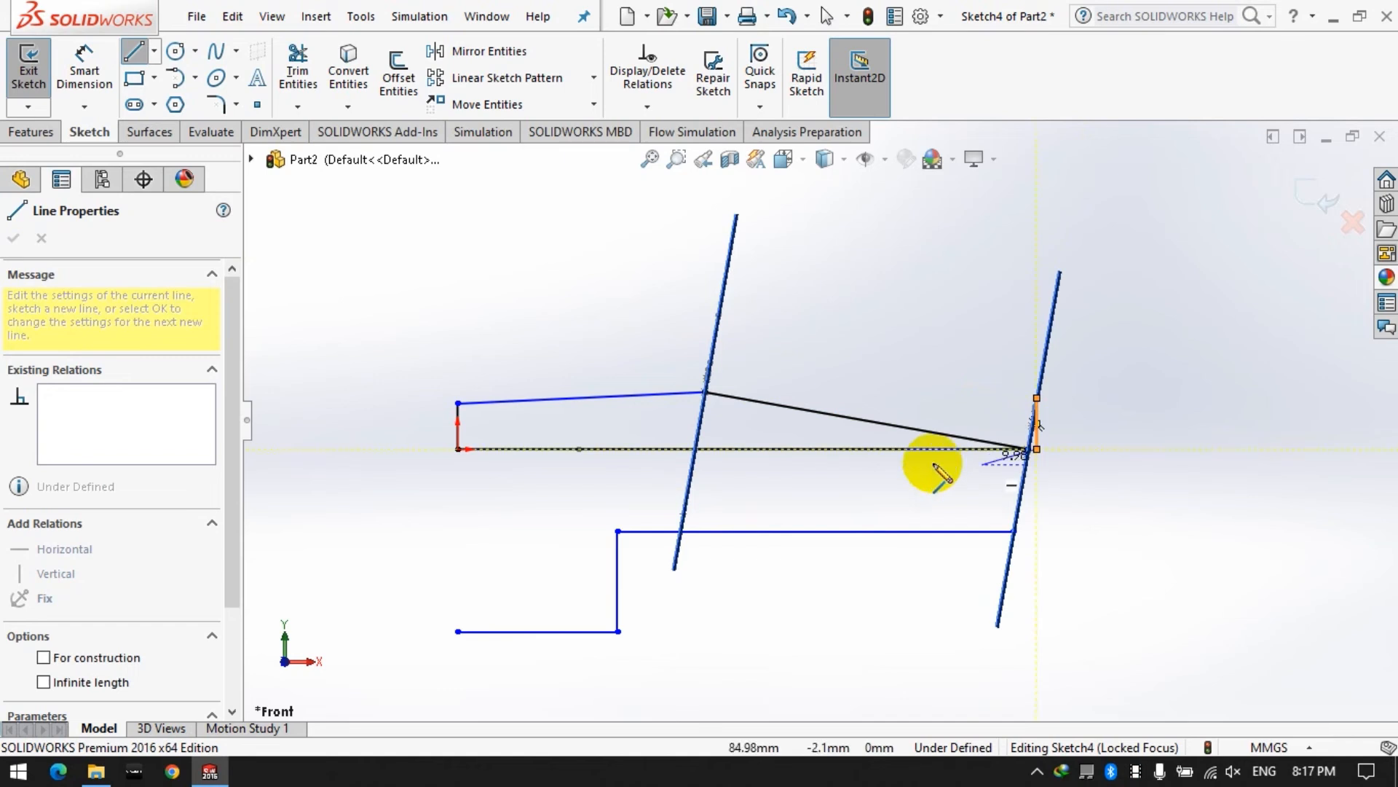
Step: Draw a vertical line joining the origin to the lower-left corner of the stepped chain
{"action": "left_click", "coordinate": [458, 449]}
{"action": "left_click", "coordinate": [457, 630]}
{"action": "left_click", "coordinate": [458, 448]}
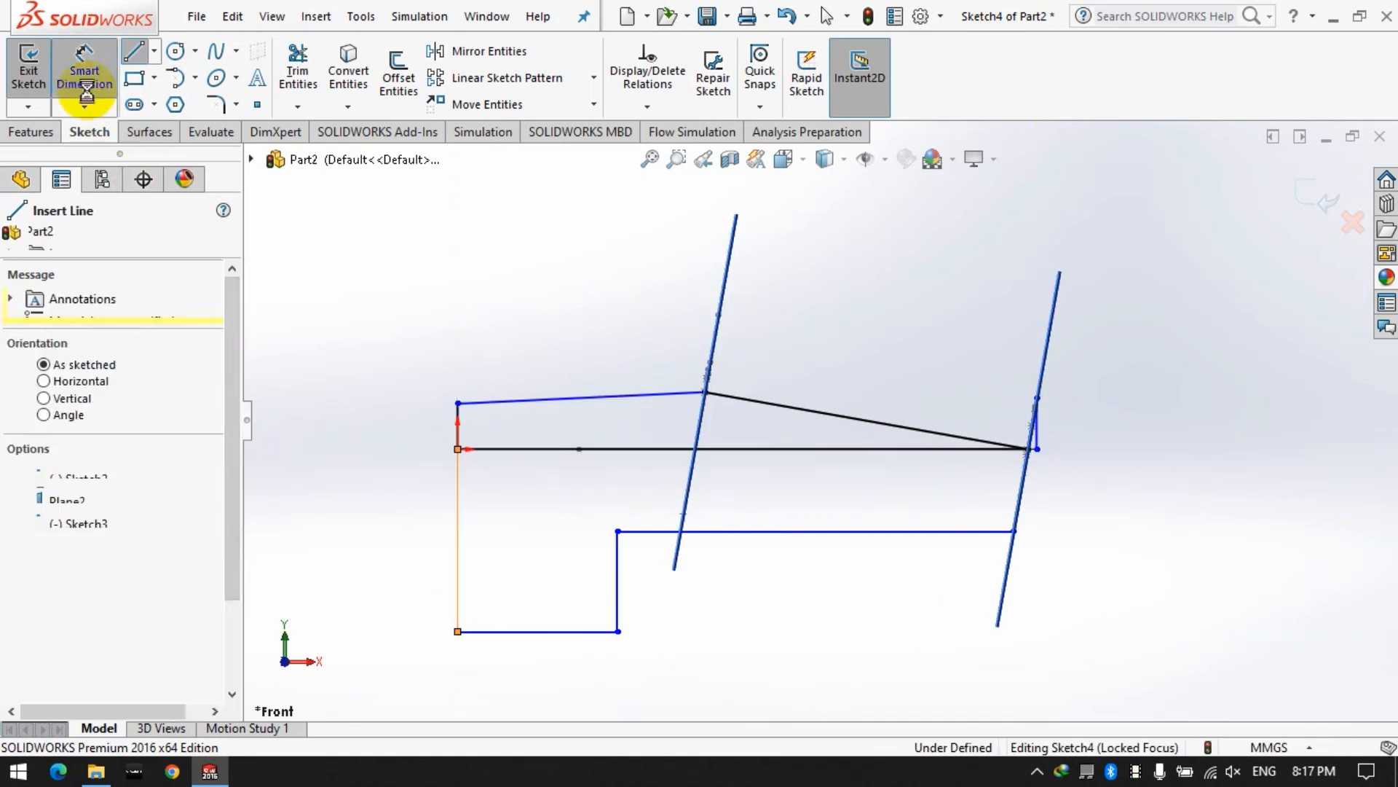
Step: Make the slightly sloped upper-left line ending at Plane2 horizontal
{"action": "left_click", "coordinate": [85, 64]}
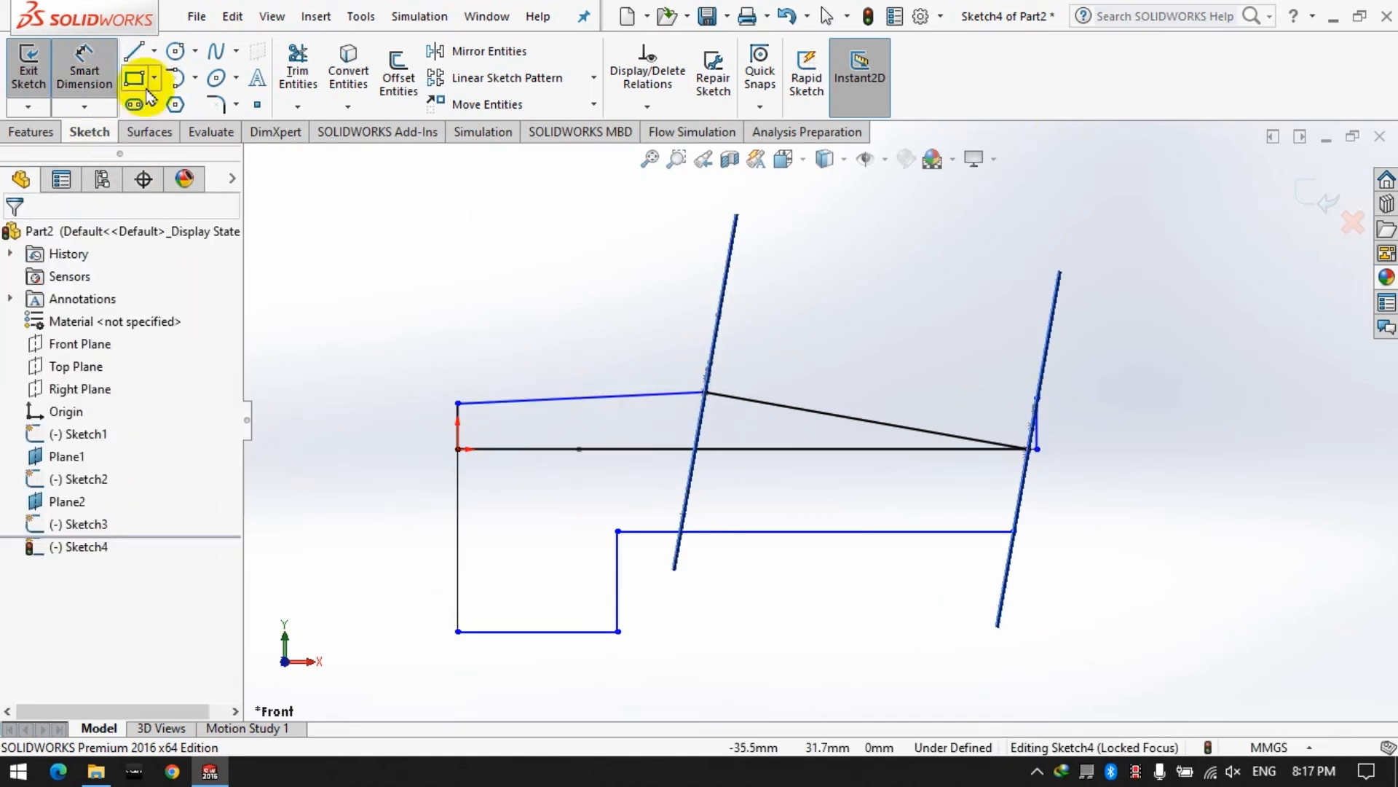
{"action": "left_click", "coordinate": [85, 69]}
{"action": "left_click", "coordinate": [647, 106]}
{"action": "left_click", "coordinate": [664, 155]}
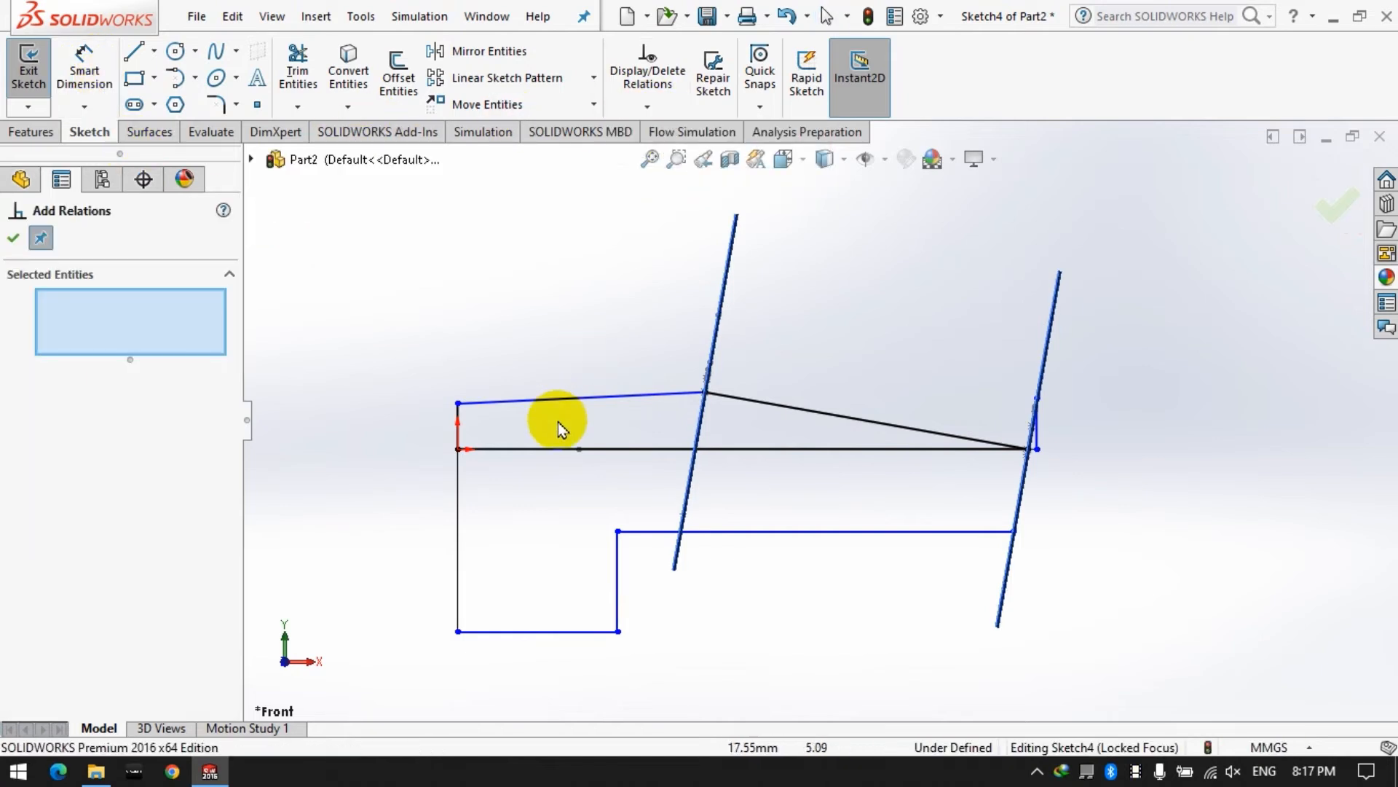
{"action": "left_click", "coordinate": [475, 402]}
{"action": "left_click", "coordinate": [13, 238]}
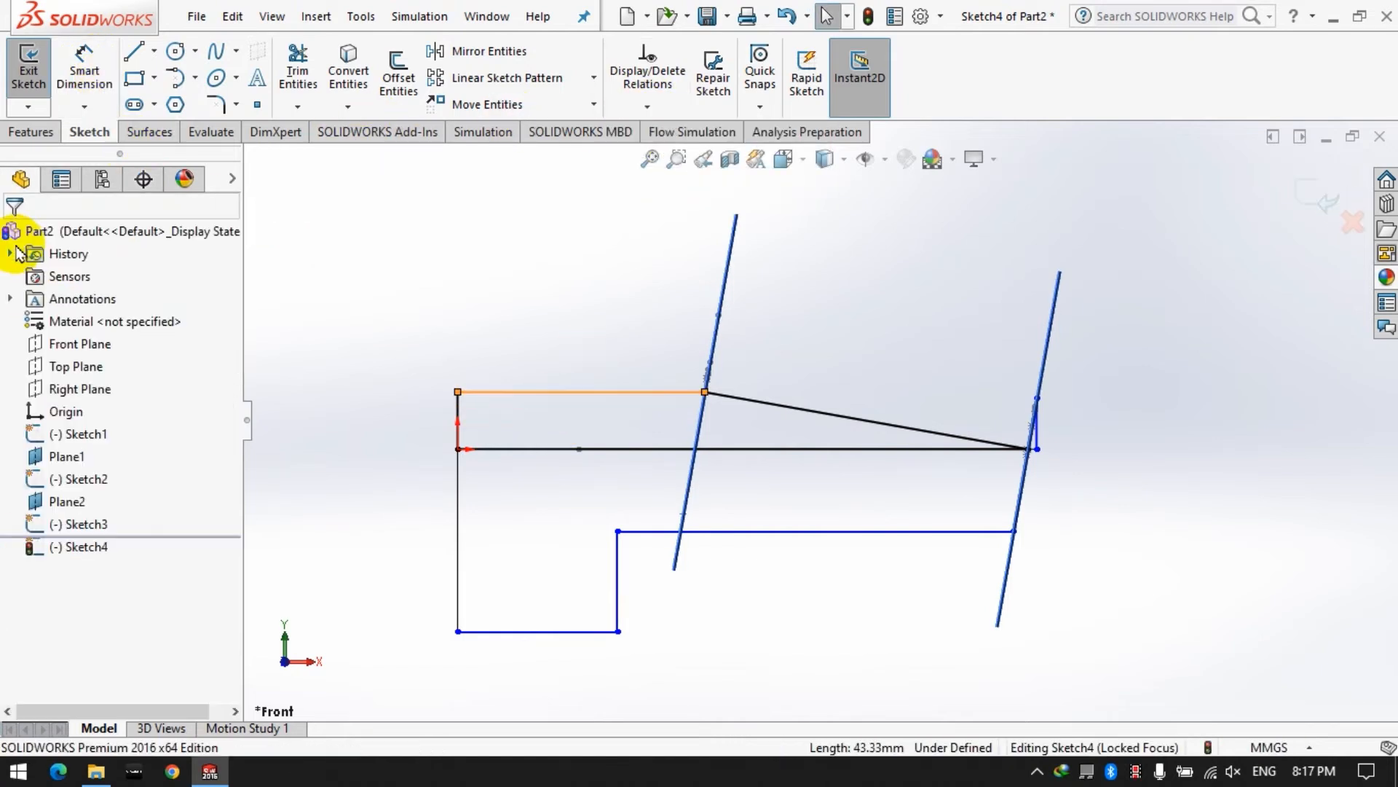
Step: Dimension the distance between the horizontal line through the origin and the parallel line below it at 5 mm
{"action": "left_click", "coordinate": [452, 302]}
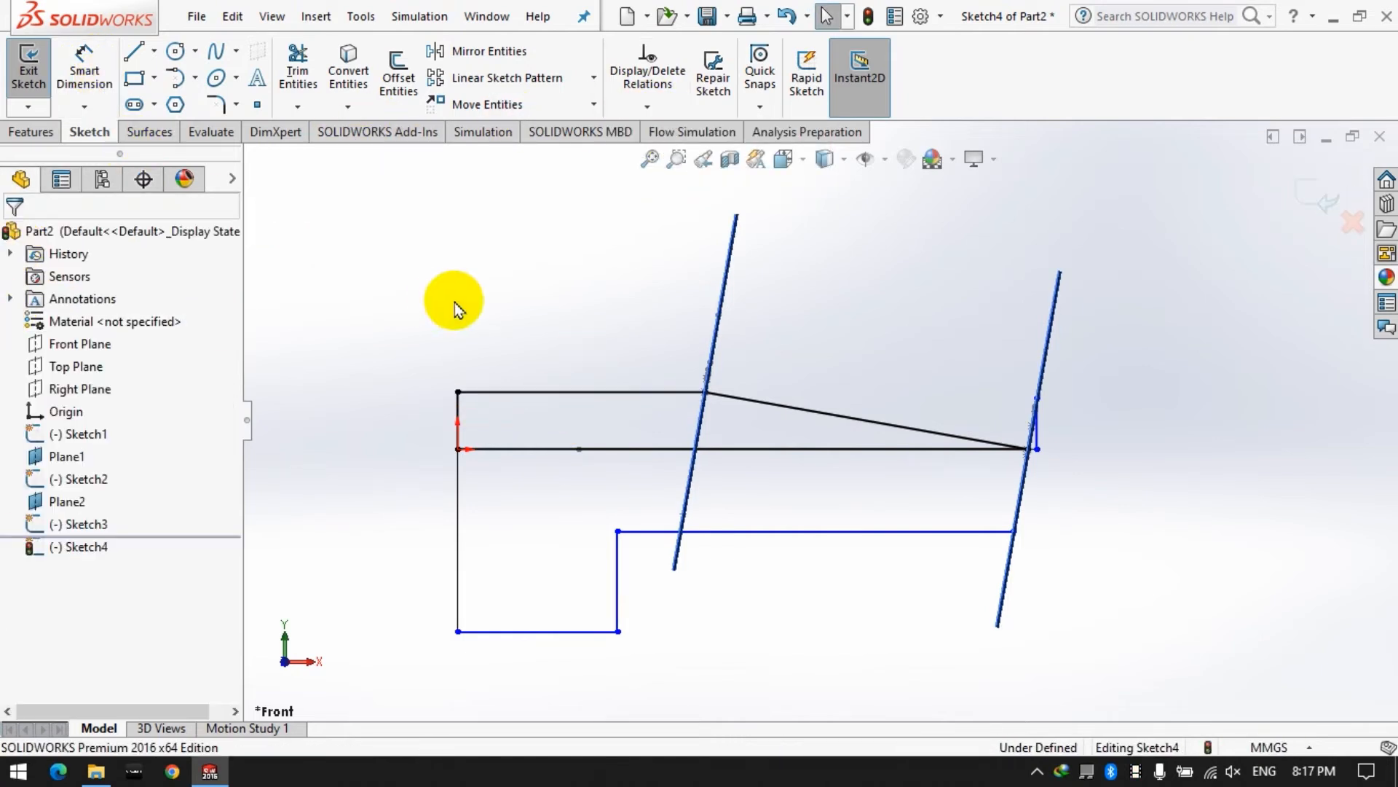
{"action": "left_click", "coordinate": [67, 79]}
{"action": "left_click", "coordinate": [618, 531]}
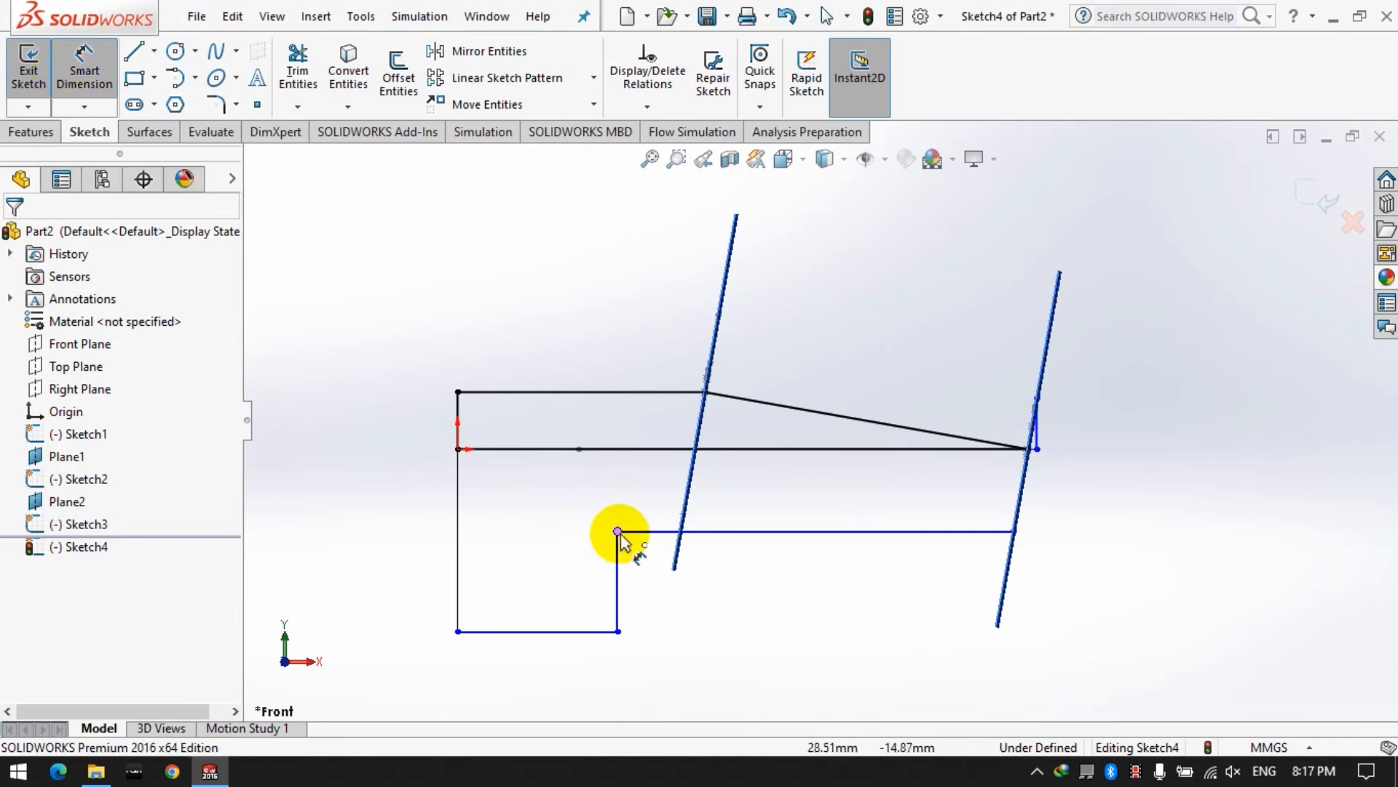
{"action": "left_click", "coordinate": [641, 449]}
{"action": "left_click", "coordinate": [1136, 466]}
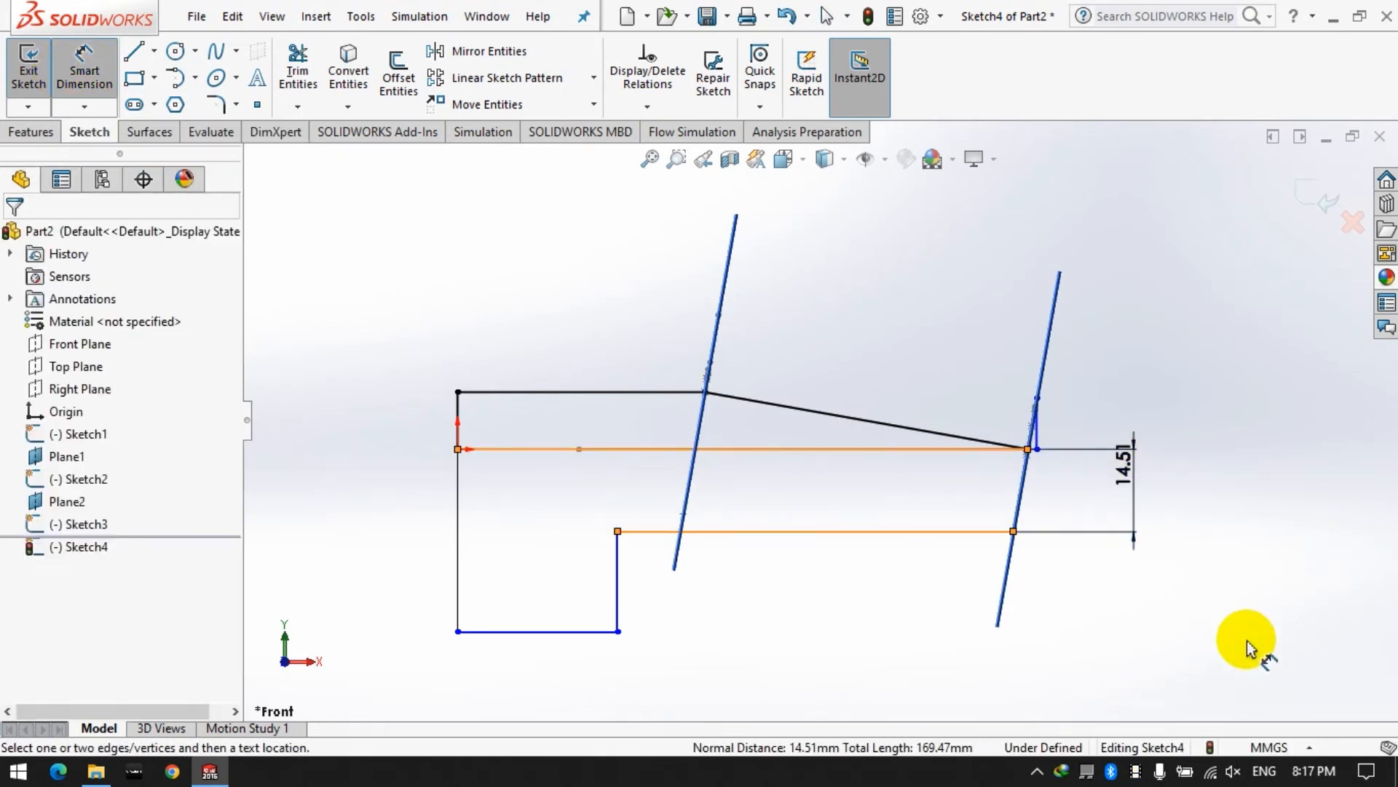
{"action": "type", "text": "5.00mm"}
{"action": "key", "text": "Return"}
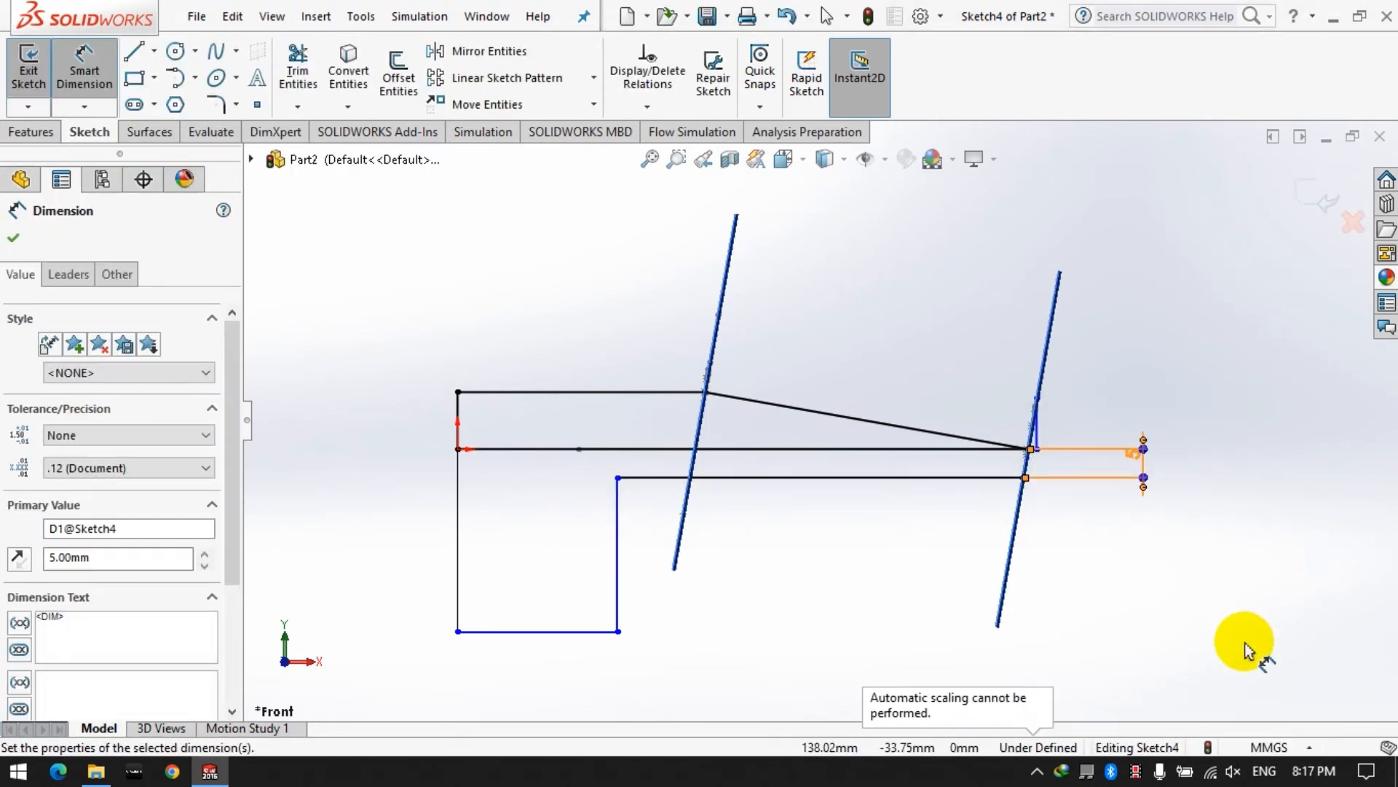
Step: Dimension the step's short vertical line at 10 mm and the profile's bottom horizontal line at 50 mm
{"action": "left_click", "coordinate": [618, 557]}
{"action": "left_click", "coordinate": [767, 575]}
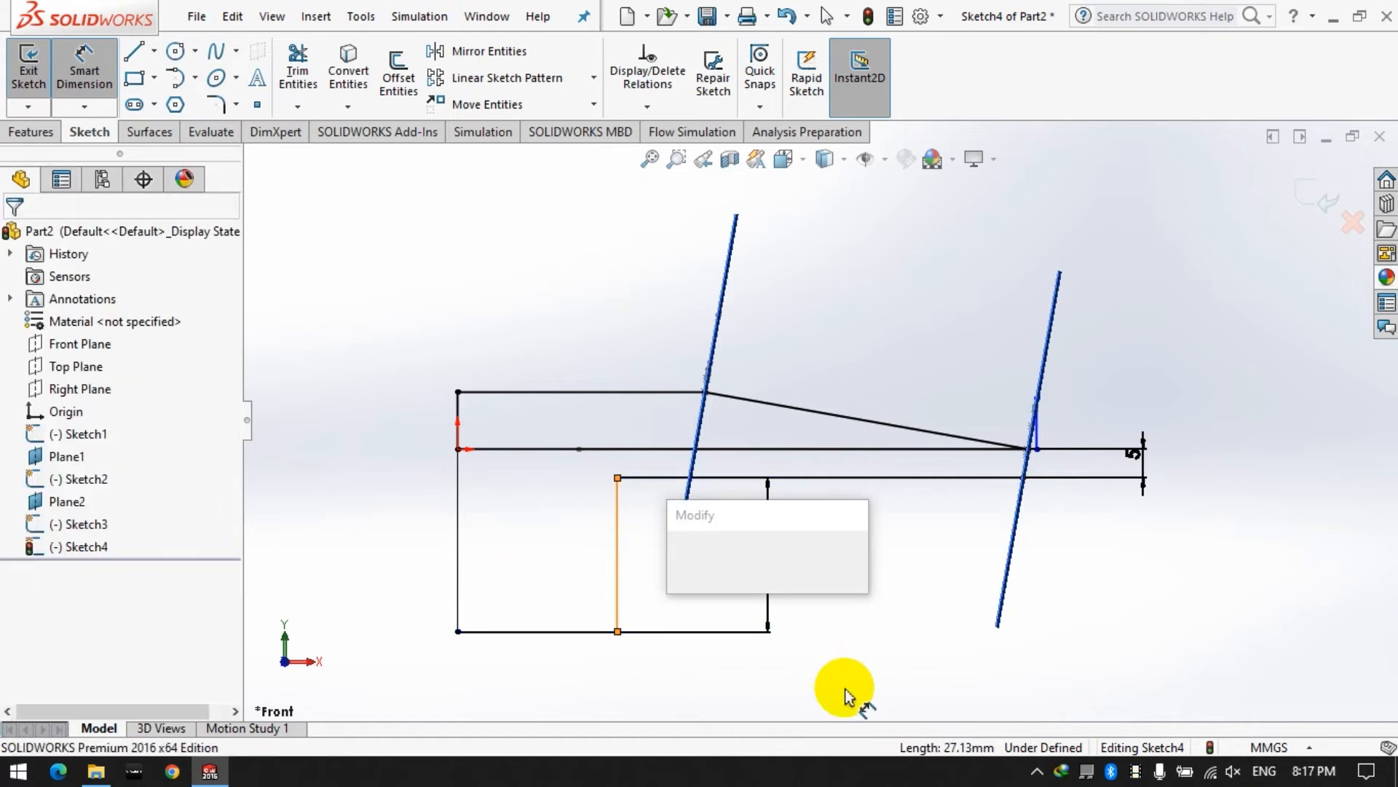
{"action": "type", "text": "10"}
{"action": "key", "text": "Return"}
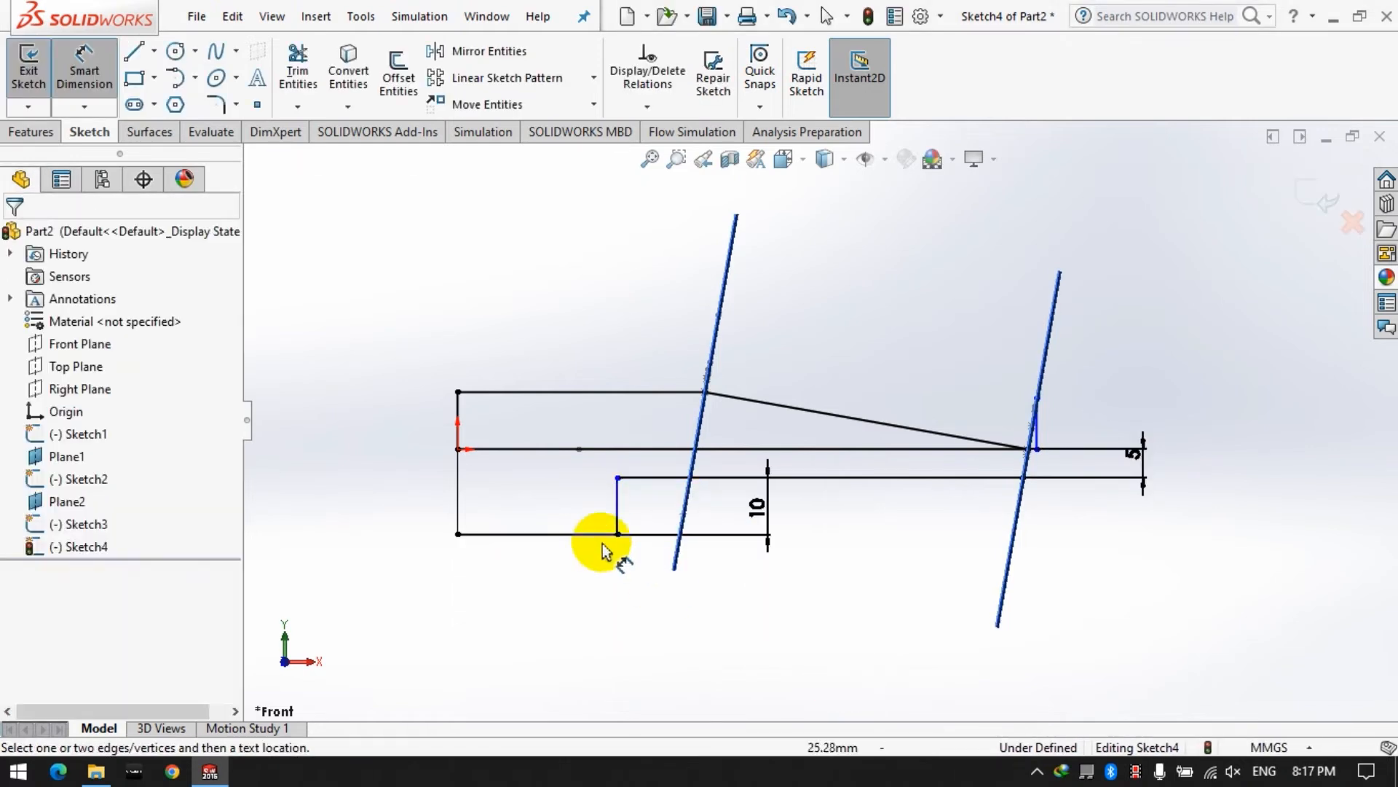
{"action": "left_click", "coordinate": [554, 535]}
{"action": "left_click", "coordinate": [556, 623]}
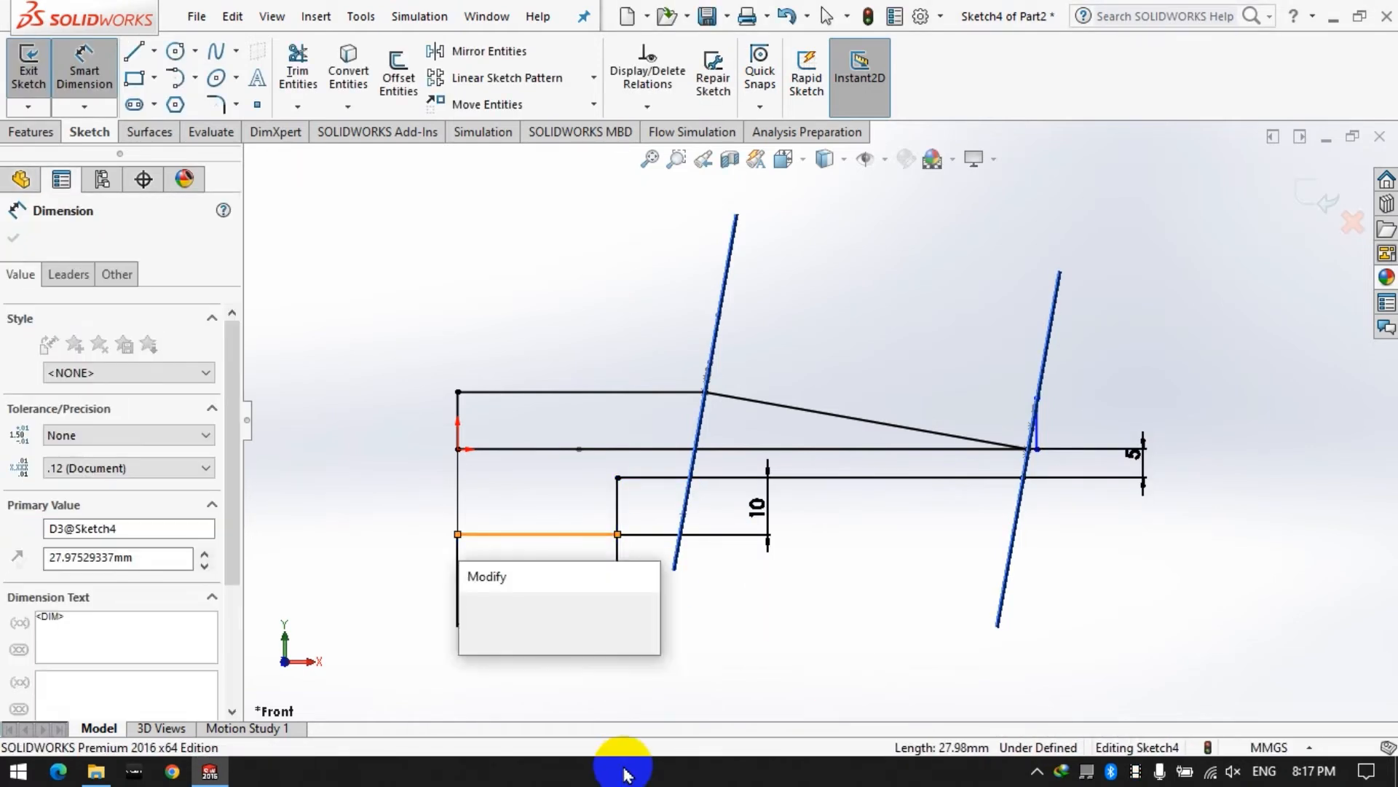
{"action": "type", "text": "50"}
{"action": "key", "text": "Return"}
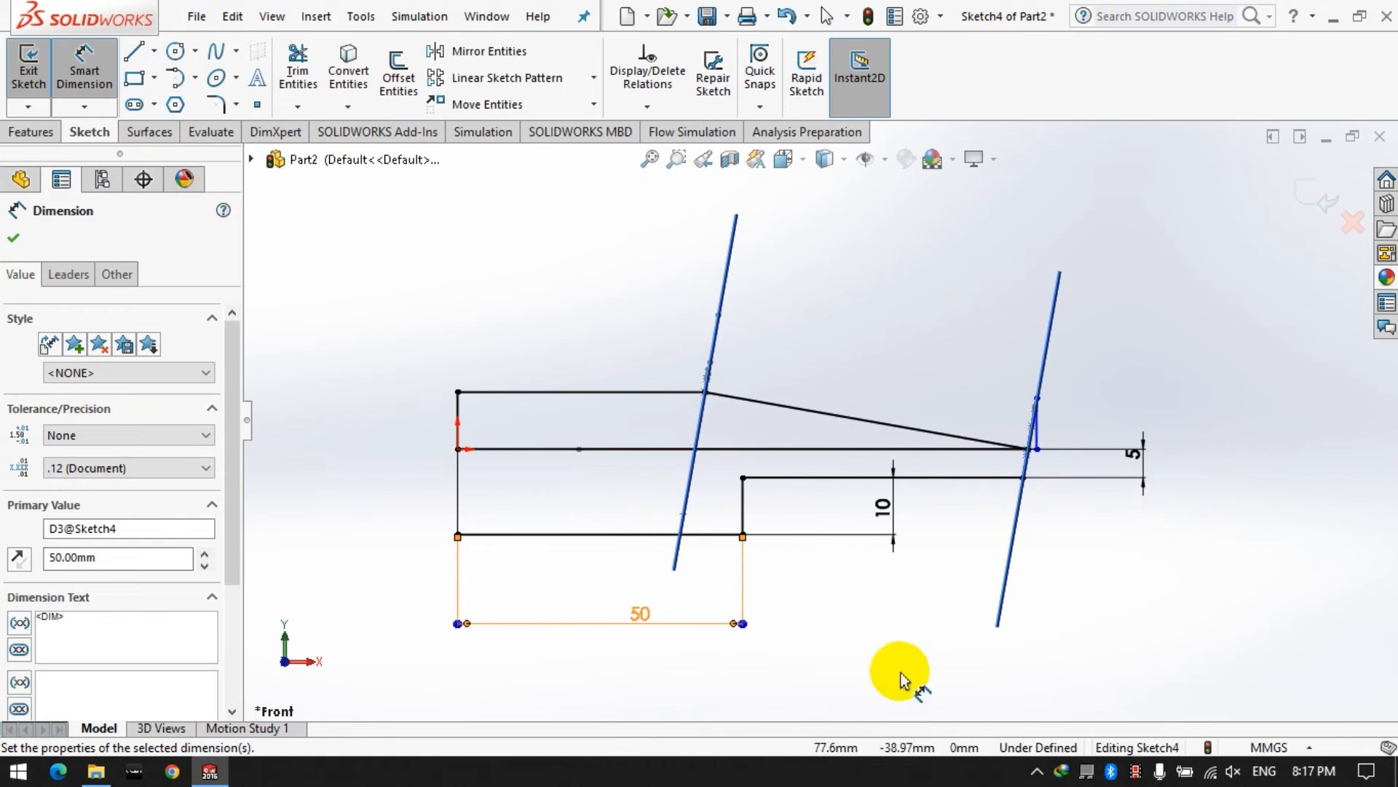
{"action": "left_click", "coordinate": [903, 679]}
Step: Dimension the short vertical line beside Plane1 at 10 mm
{"action": "scroll", "coordinate": [1020, 440], "scroll_direction": "down", "scroll_amount": 3}
{"action": "scroll", "coordinate": [983, 444], "scroll_direction": "down", "scroll_amount": 4}
{"action": "scroll", "coordinate": [1034, 510], "scroll_direction": "up", "scroll_amount": 6}
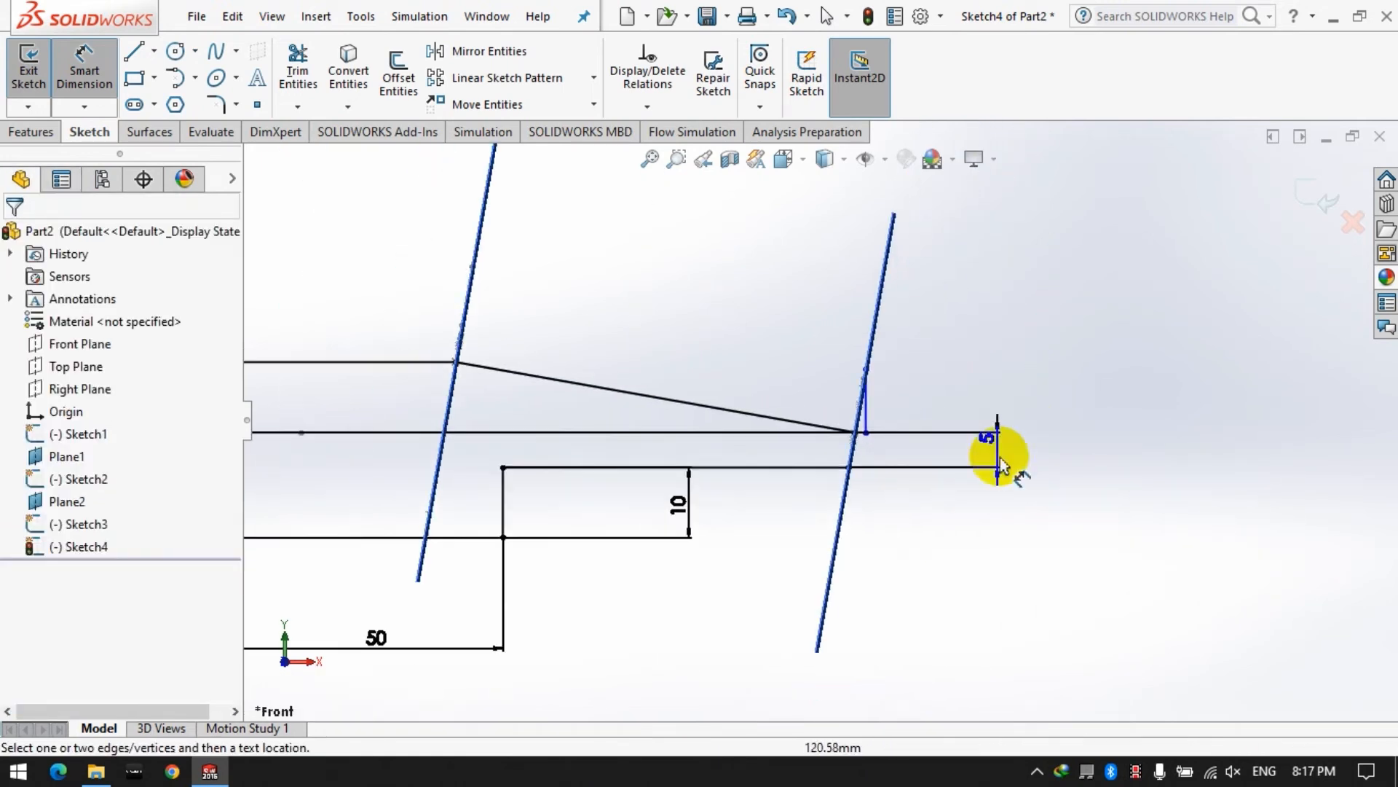
{"action": "left_click", "coordinate": [867, 418]}
{"action": "left_click", "coordinate": [1135, 399]}
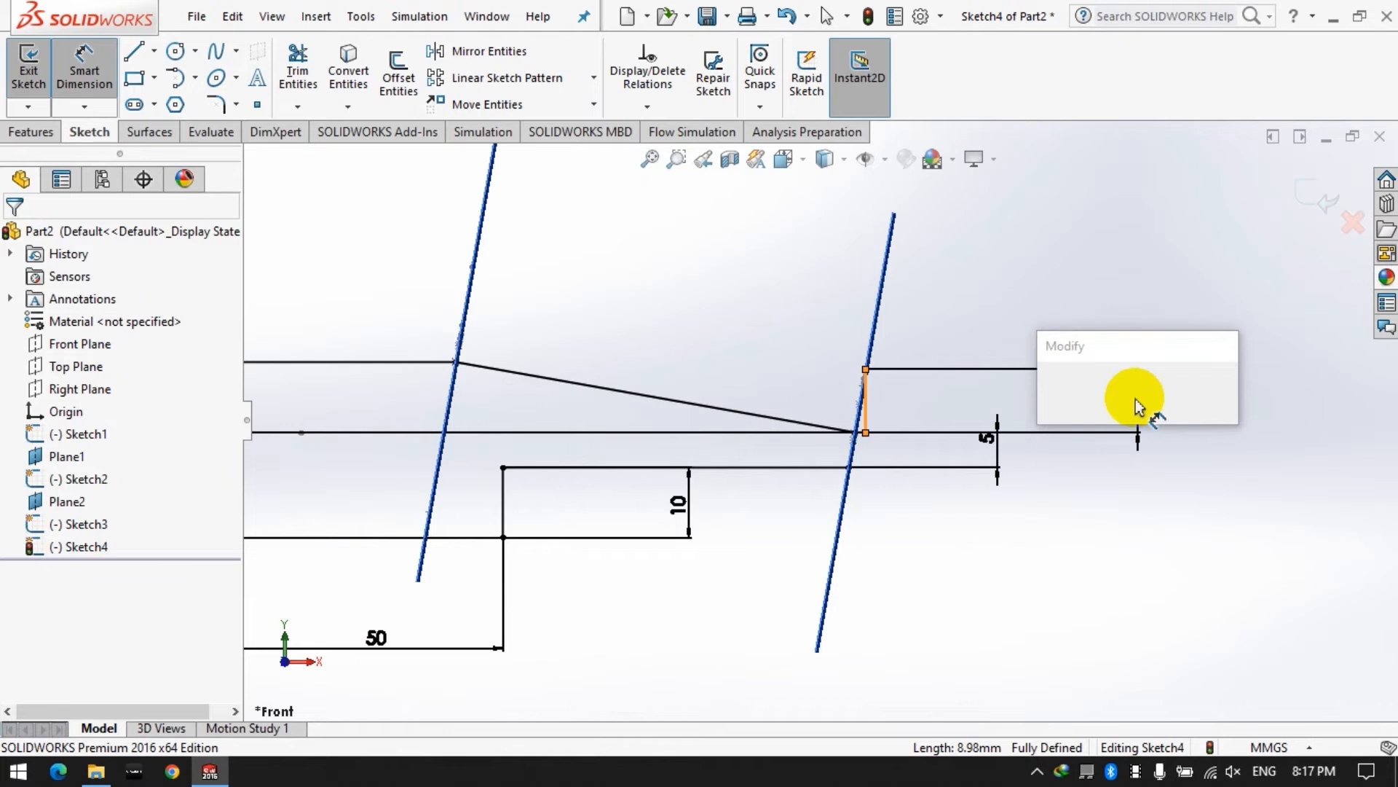
{"action": "type", "text": "10"}
{"action": "key", "text": "Return"}
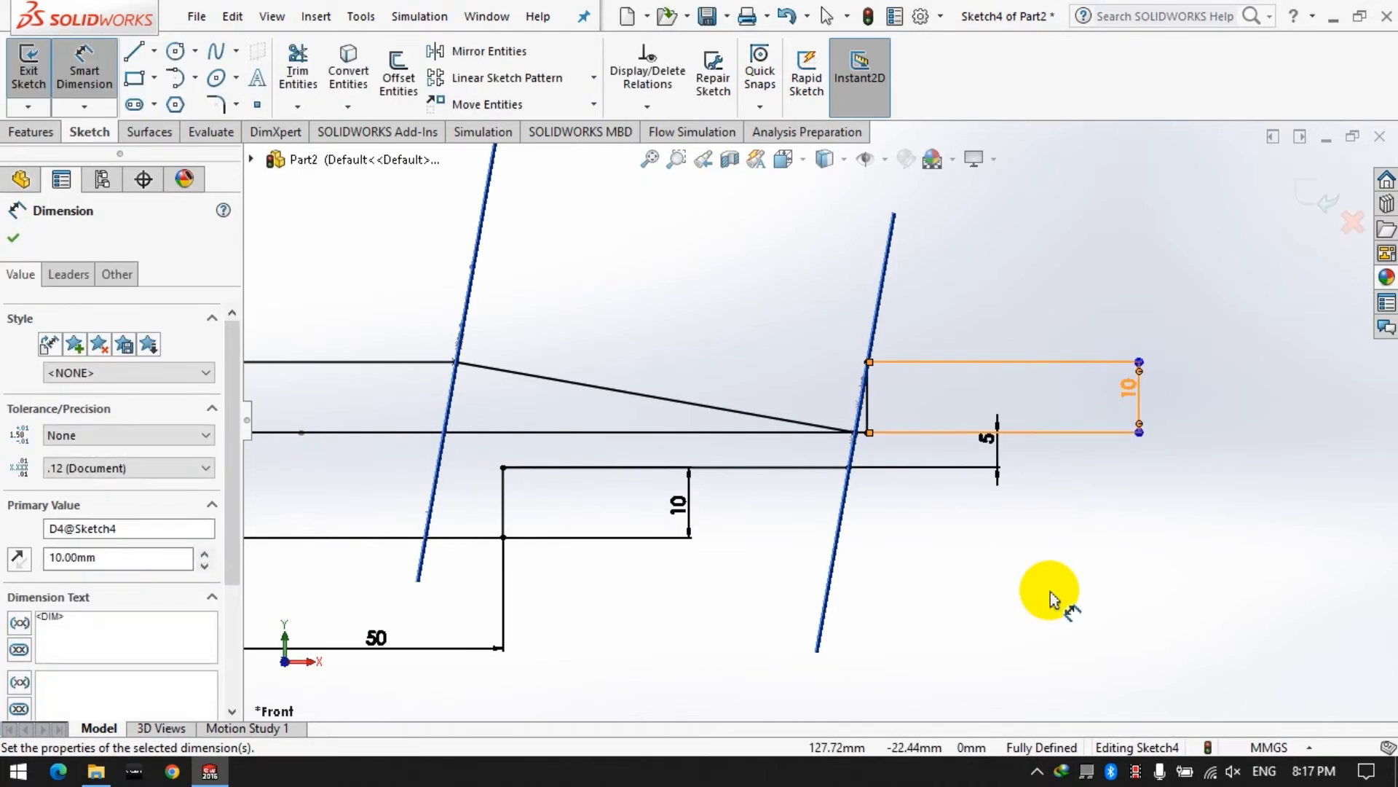
{"action": "left_click", "coordinate": [1051, 592]}
{"action": "scroll", "coordinate": [1231, 576], "scroll_direction": "up", "scroll_amount": 4}
{"action": "scroll", "coordinate": [555, 381], "scroll_direction": "down", "scroll_amount": 2}
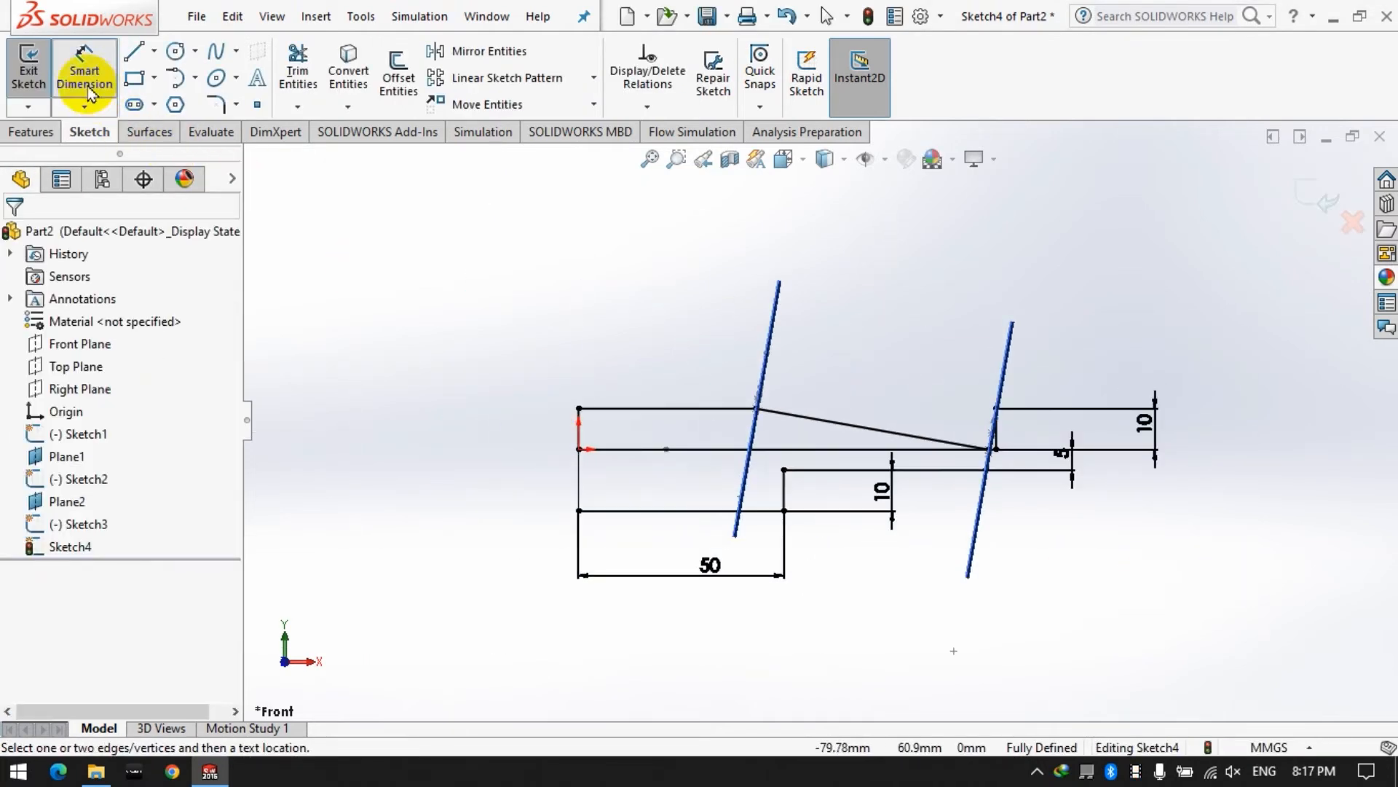
Step: Exit the sketch and set up a Mid Plane Revolve of its two regions about the vertical line at the origin, with a 36-degree angle
{"action": "left_click", "coordinate": [35, 76]}
{"action": "left_click", "coordinate": [33, 132]}
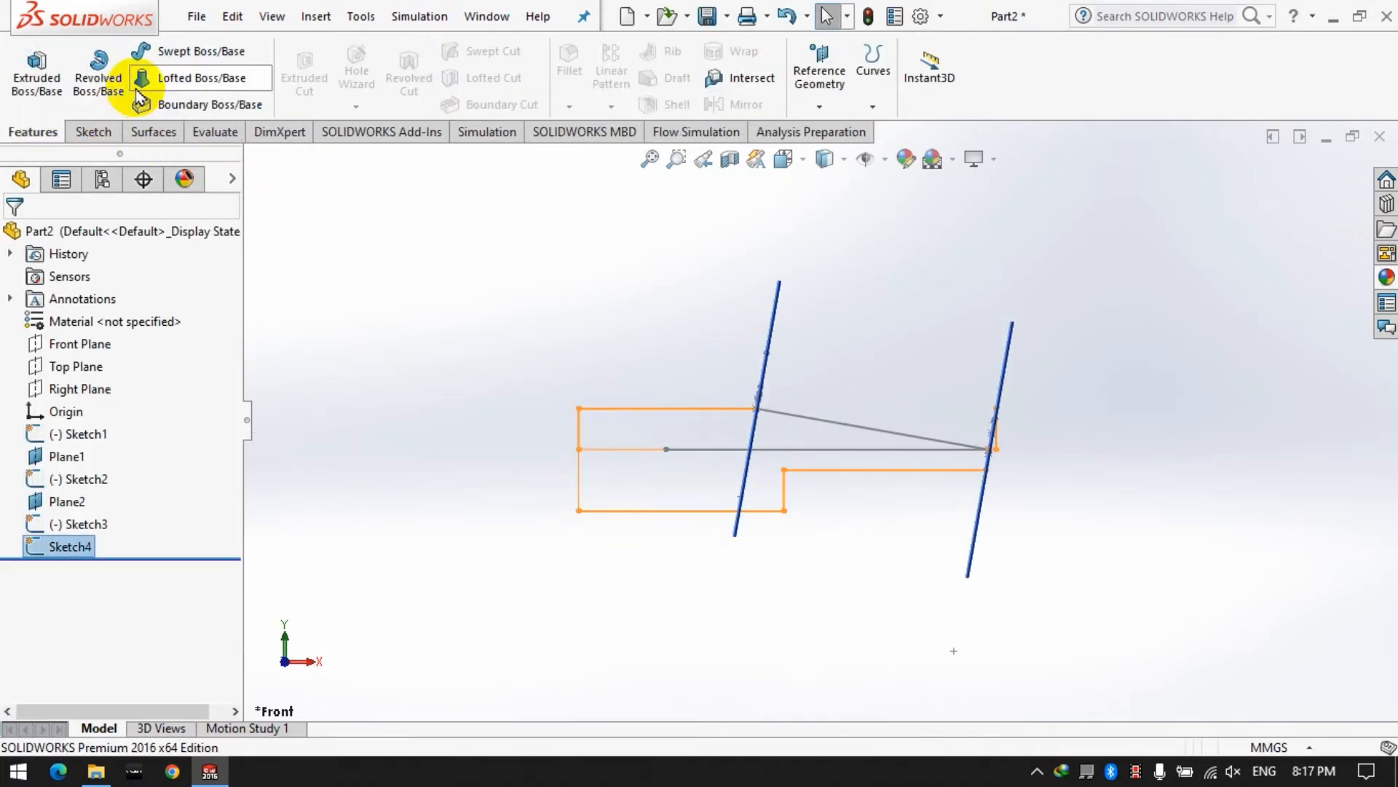
{"action": "left_click", "coordinate": [98, 77]}
{"action": "left_click", "coordinate": [650, 437]}
{"action": "left_click", "coordinate": [650, 435]}
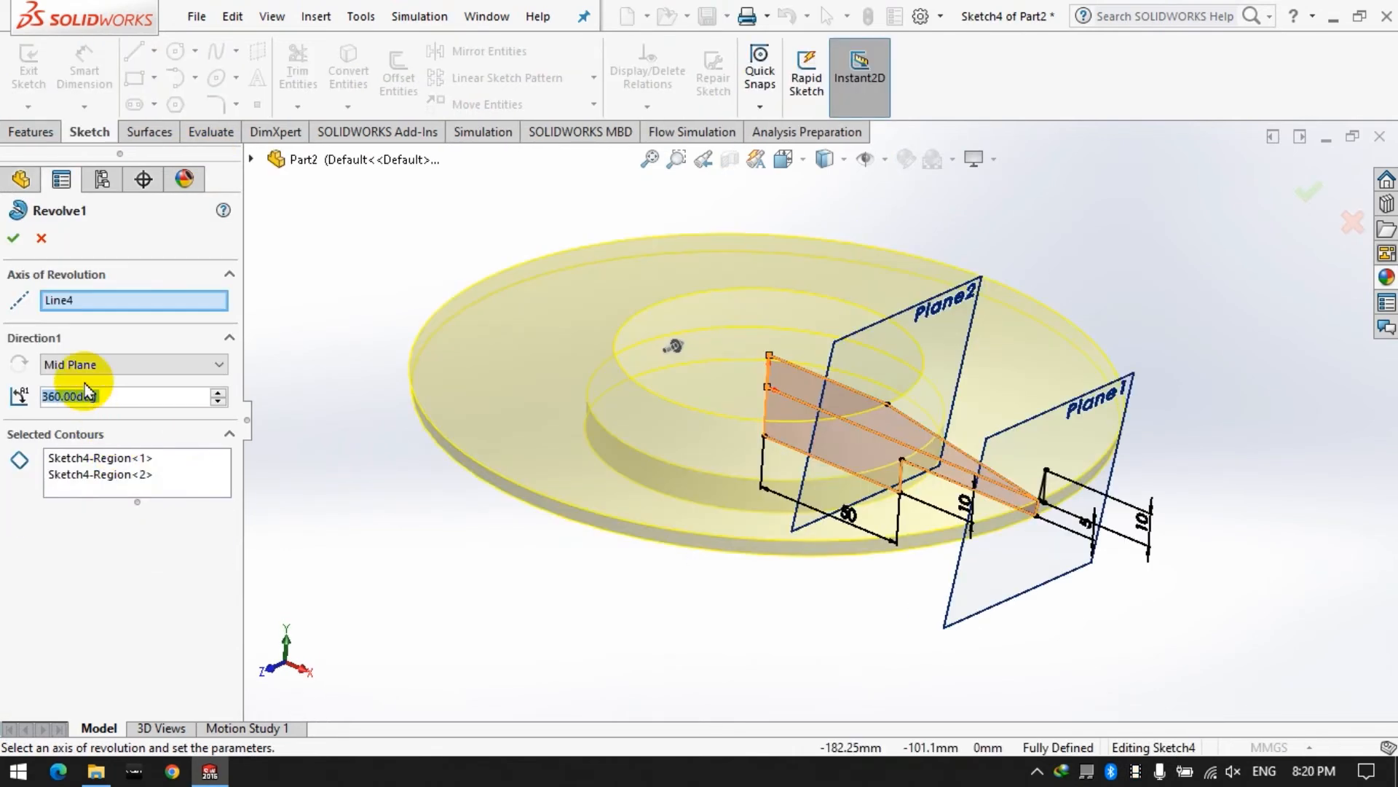
{"action": "type", "text": "3"}
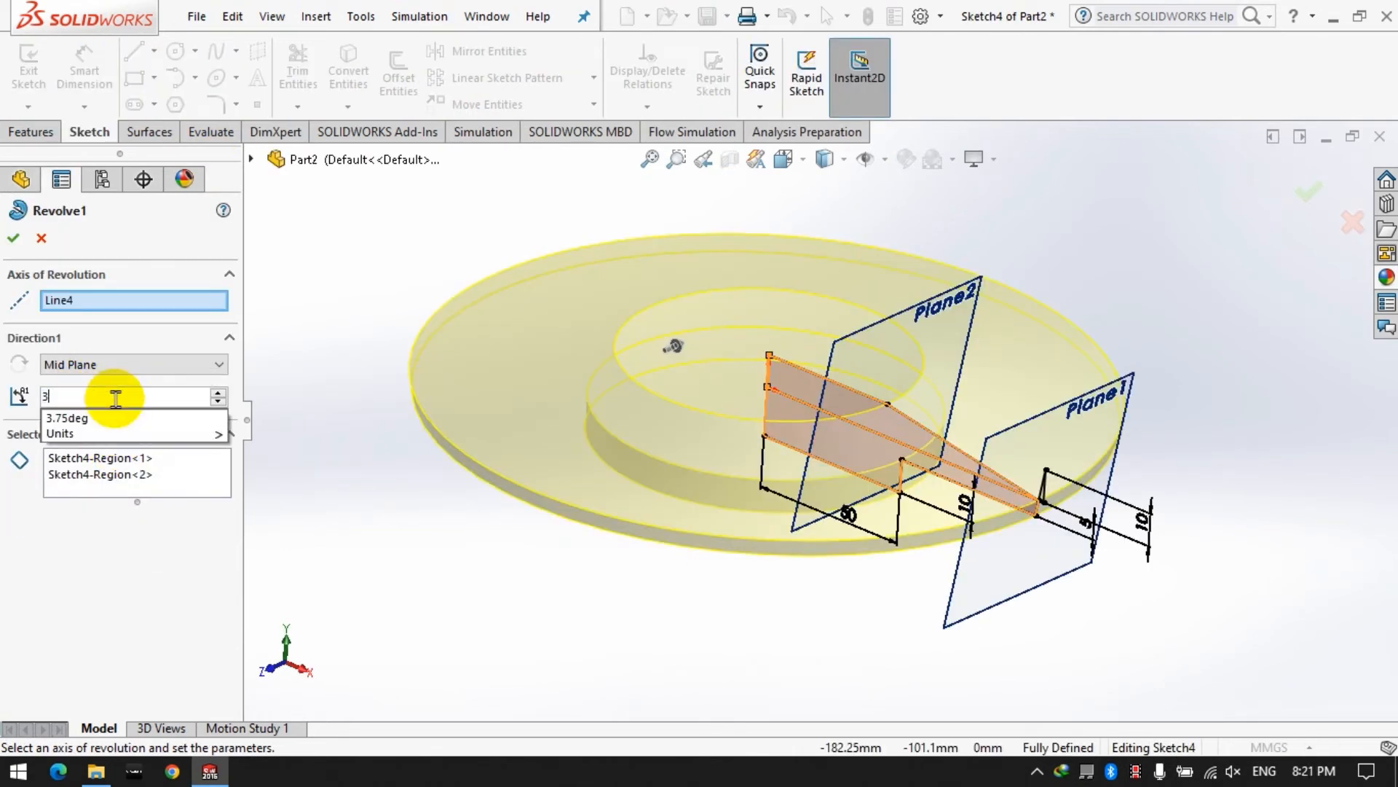
{"action": "key", "text": "Return"}
{"action": "middle_click_drag", "start_coordinate": [809, 512], "coordinate": [743, 494]}
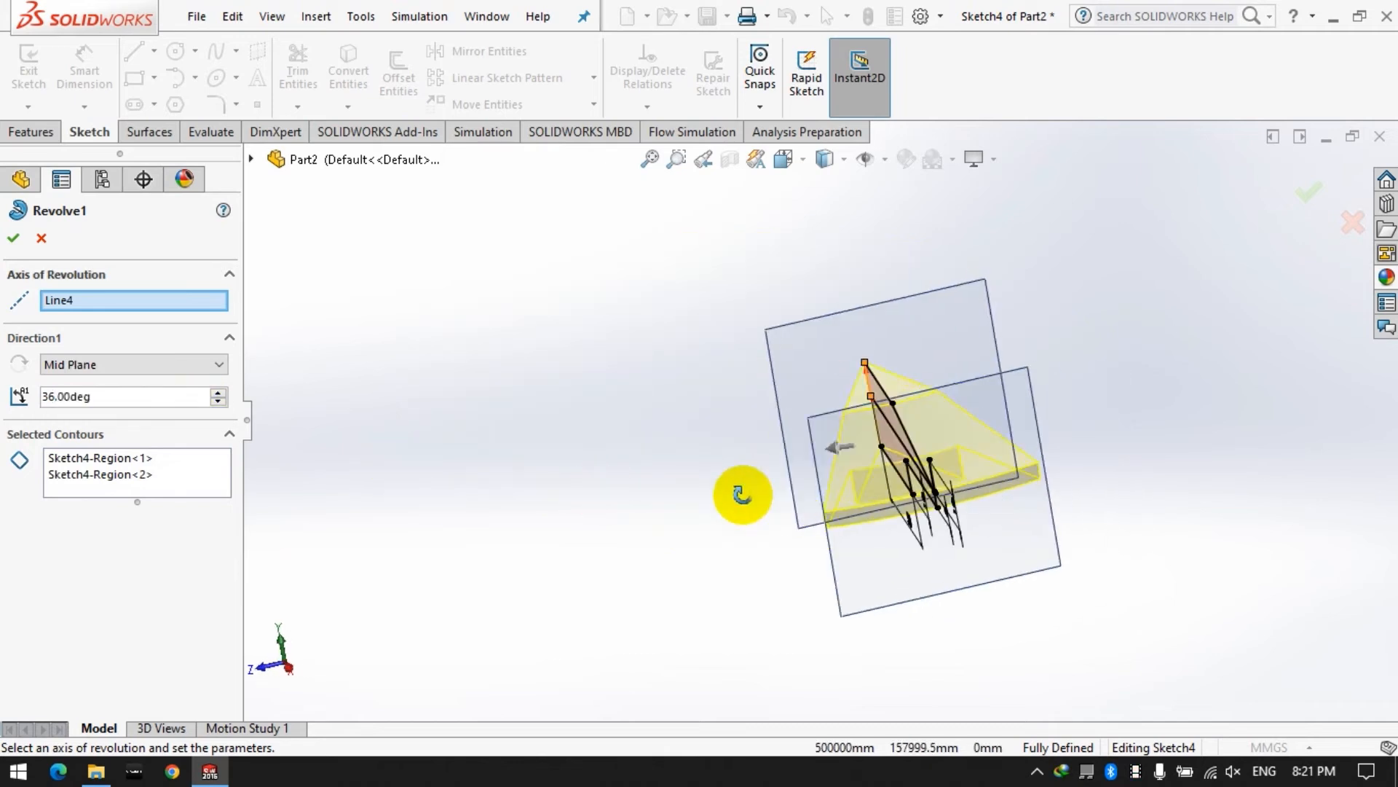
{"action": "scroll", "coordinate": [991, 426], "scroll_direction": "down", "scroll_amount": 4}
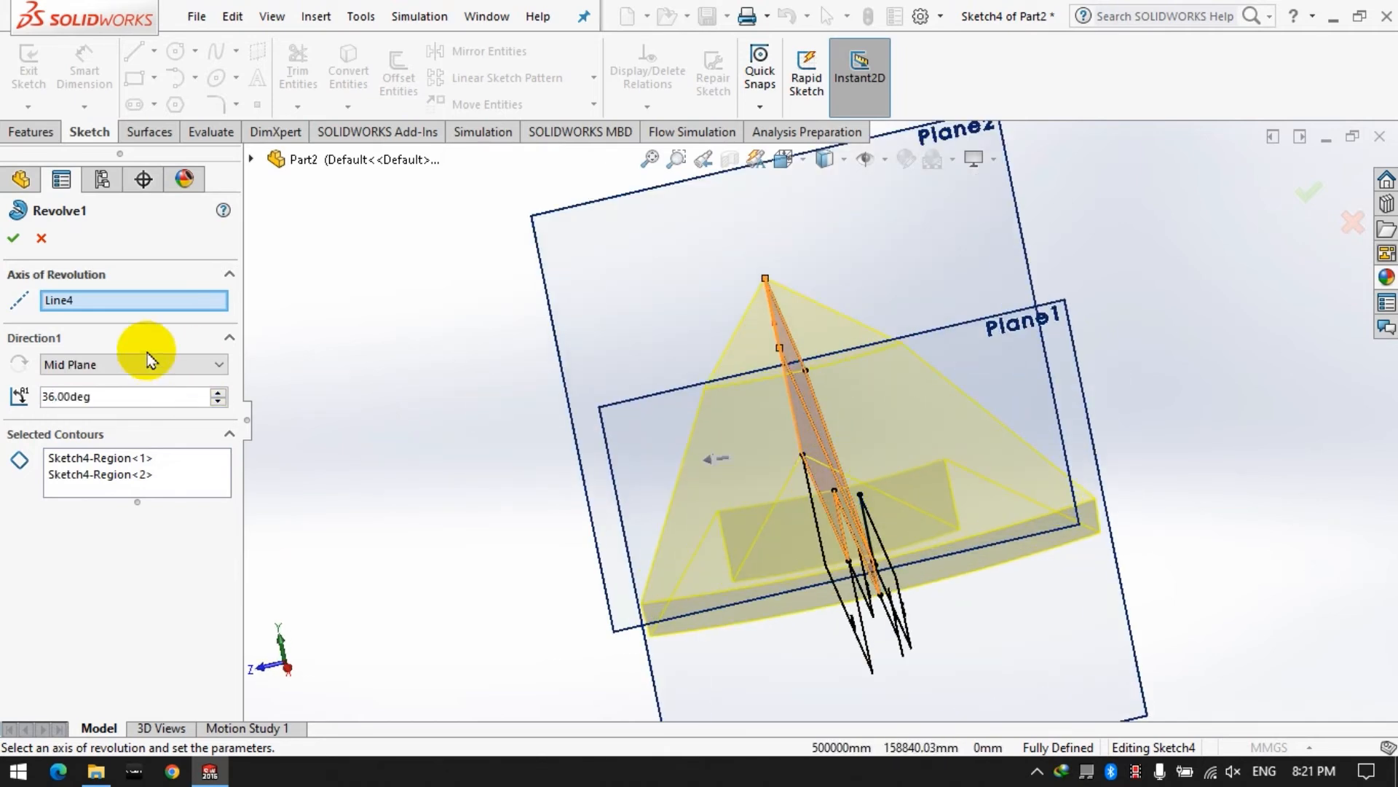
Step: Set the revolve angle to 10 degrees and create the revolved body
{"action": "type", "text": "10"}
{"action": "key", "text": "Return"}
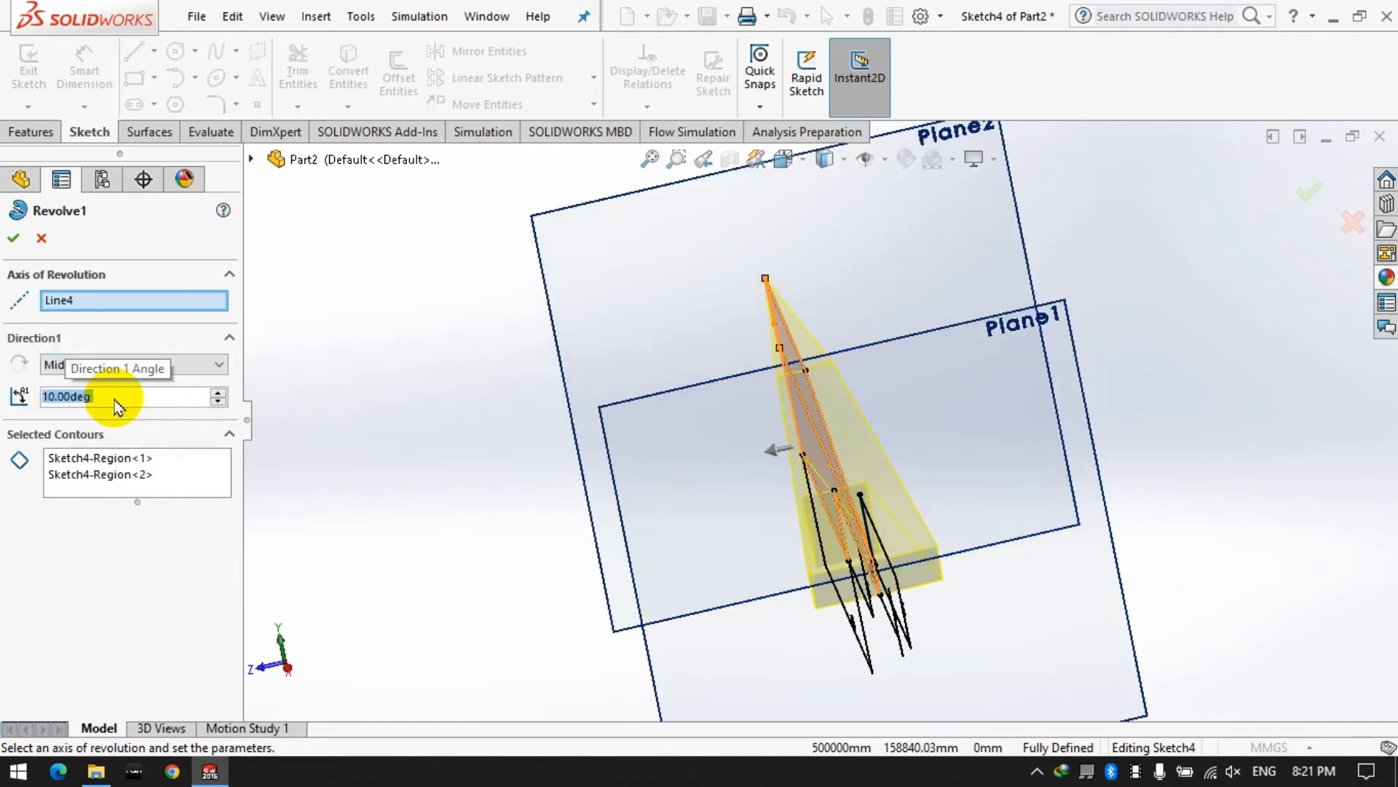
{"action": "left_click", "coordinate": [13, 237]}
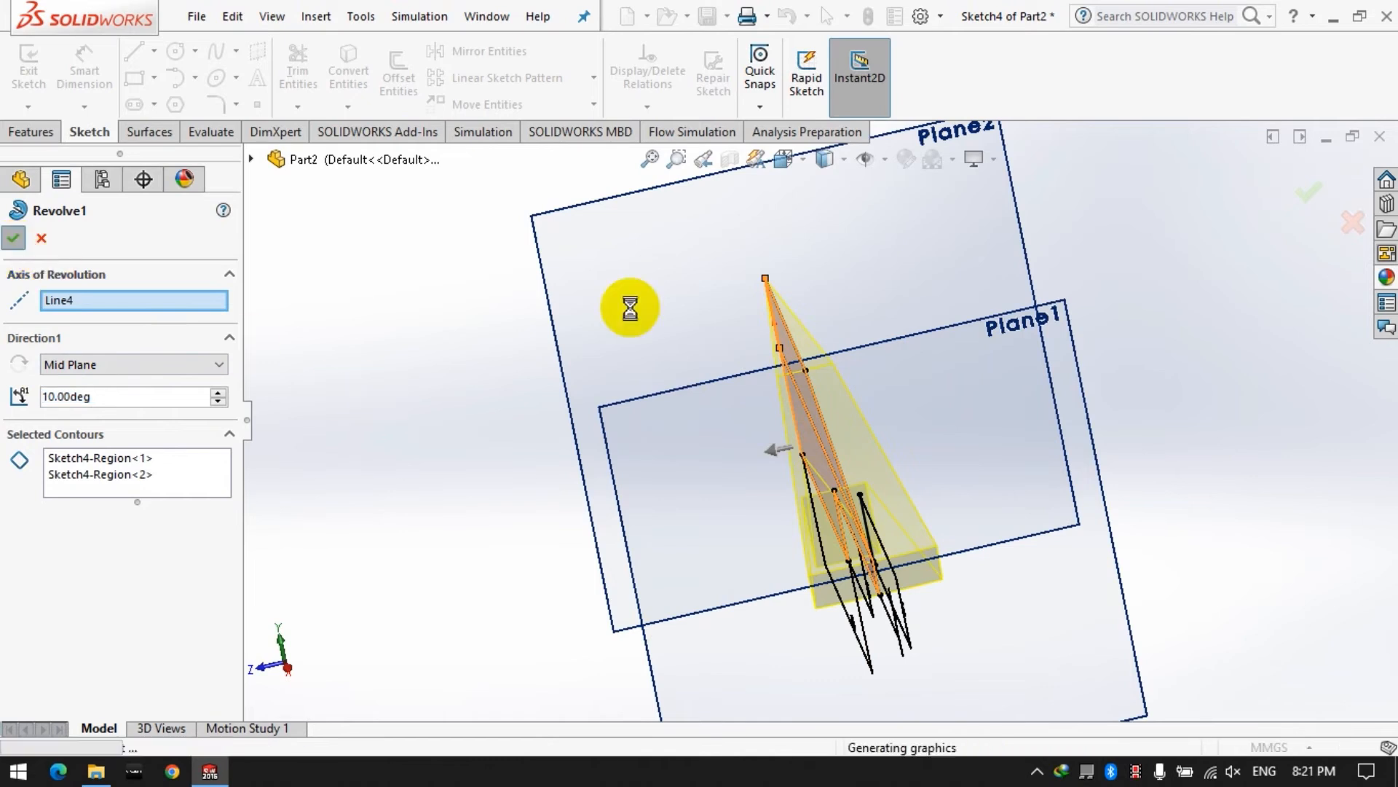
{"action": "left_click", "coordinate": [932, 543]}
{"action": "mouse_move", "coordinate": [933, 543]}
{"action": "middle_mouse_down"}
{"action": "mouse_move", "coordinate": [1030, 499]}
{"action": "mouse_move", "coordinate": [801, 466]}
{"action": "mouse_move", "coordinate": [992, 461]}
{"action": "mouse_move", "coordinate": [1086, 424]}
{"action": "mouse_move", "coordinate": [1012, 474]}
{"action": "mouse_move", "coordinate": [1098, 474]}
{"action": "mouse_move", "coordinate": [1098, 462]}
{"action": "mouse_move", "coordinate": [1093, 565]}
{"action": "middle_mouse_up"}
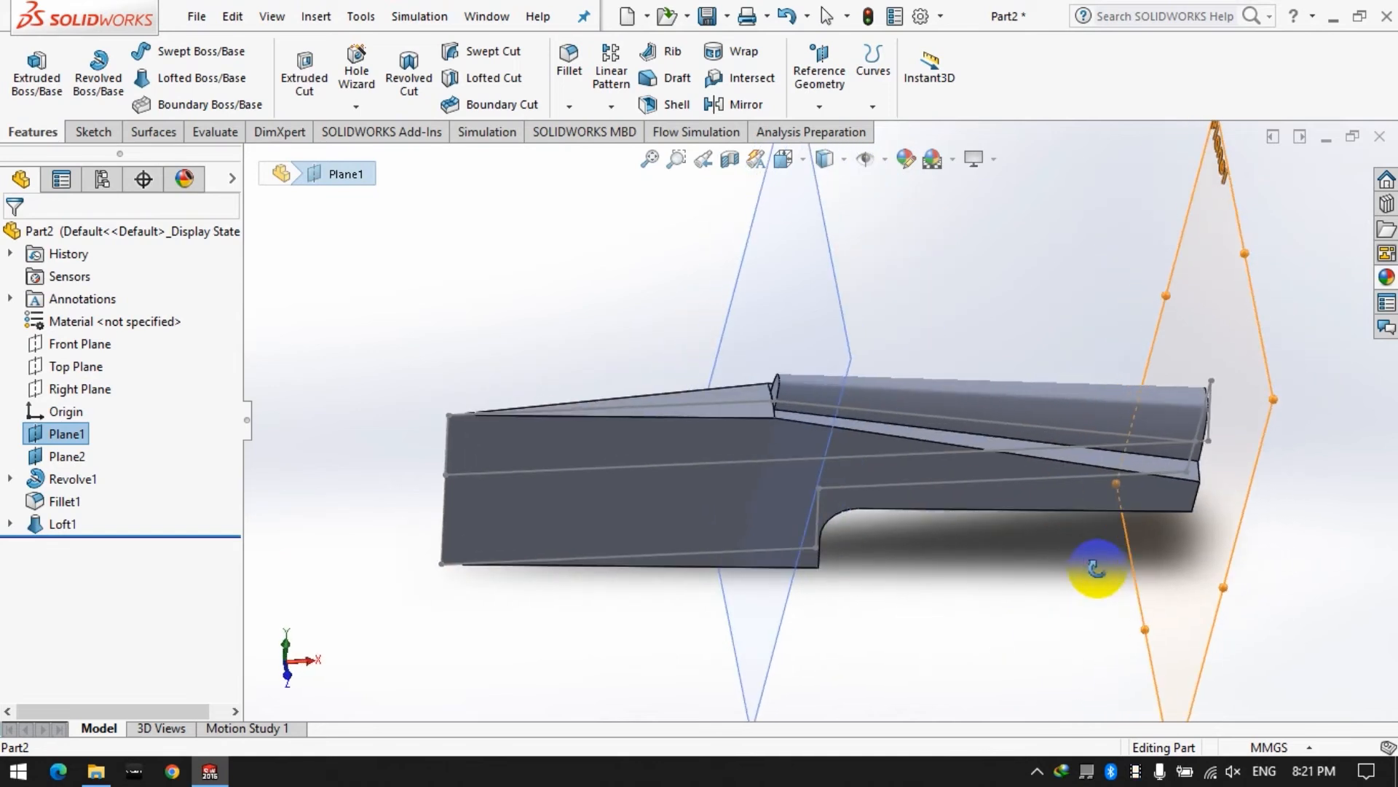
{"action": "left_click", "coordinate": [565, 75]}
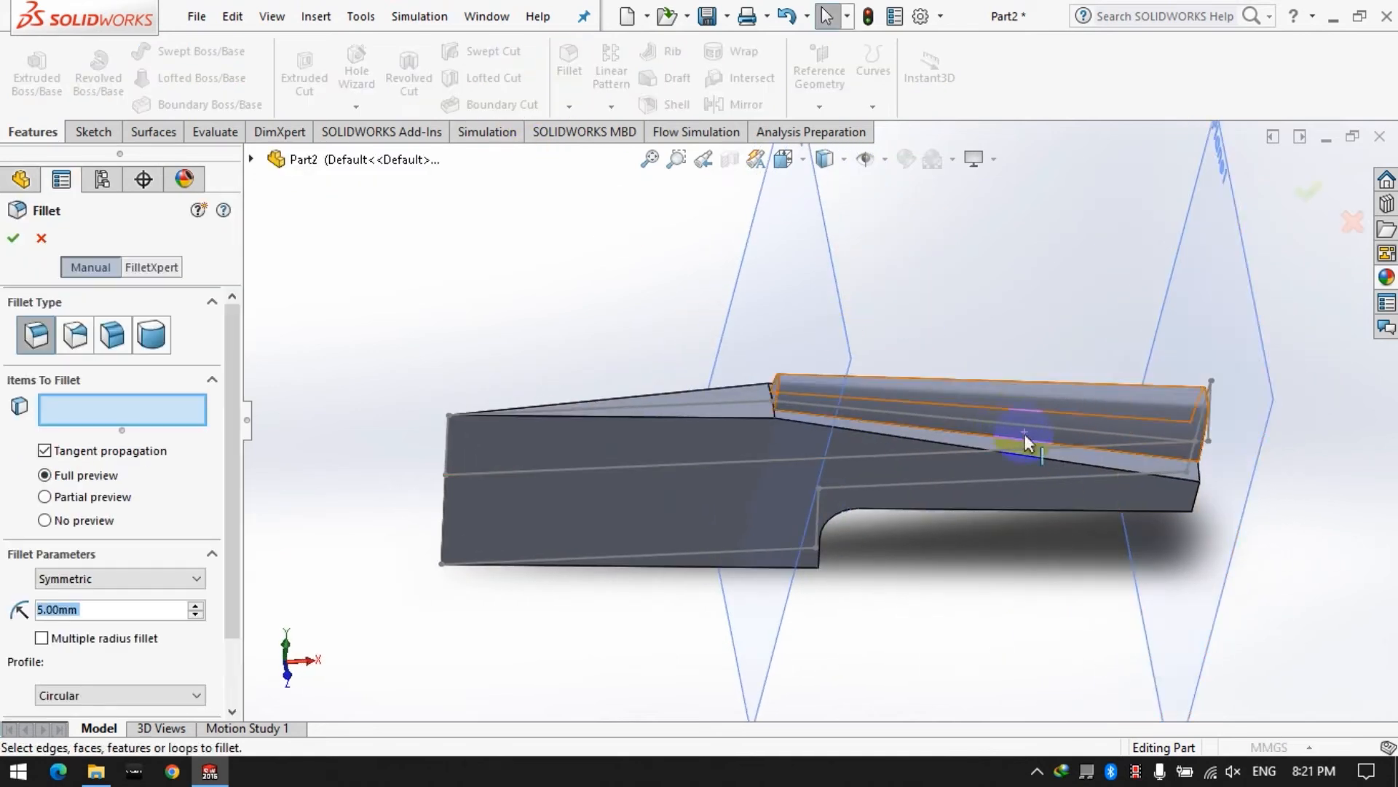
{"action": "scroll", "coordinate": [1005, 434], "scroll_direction": "down", "scroll_amount": 3}
{"action": "left_click", "coordinate": [934, 430]}
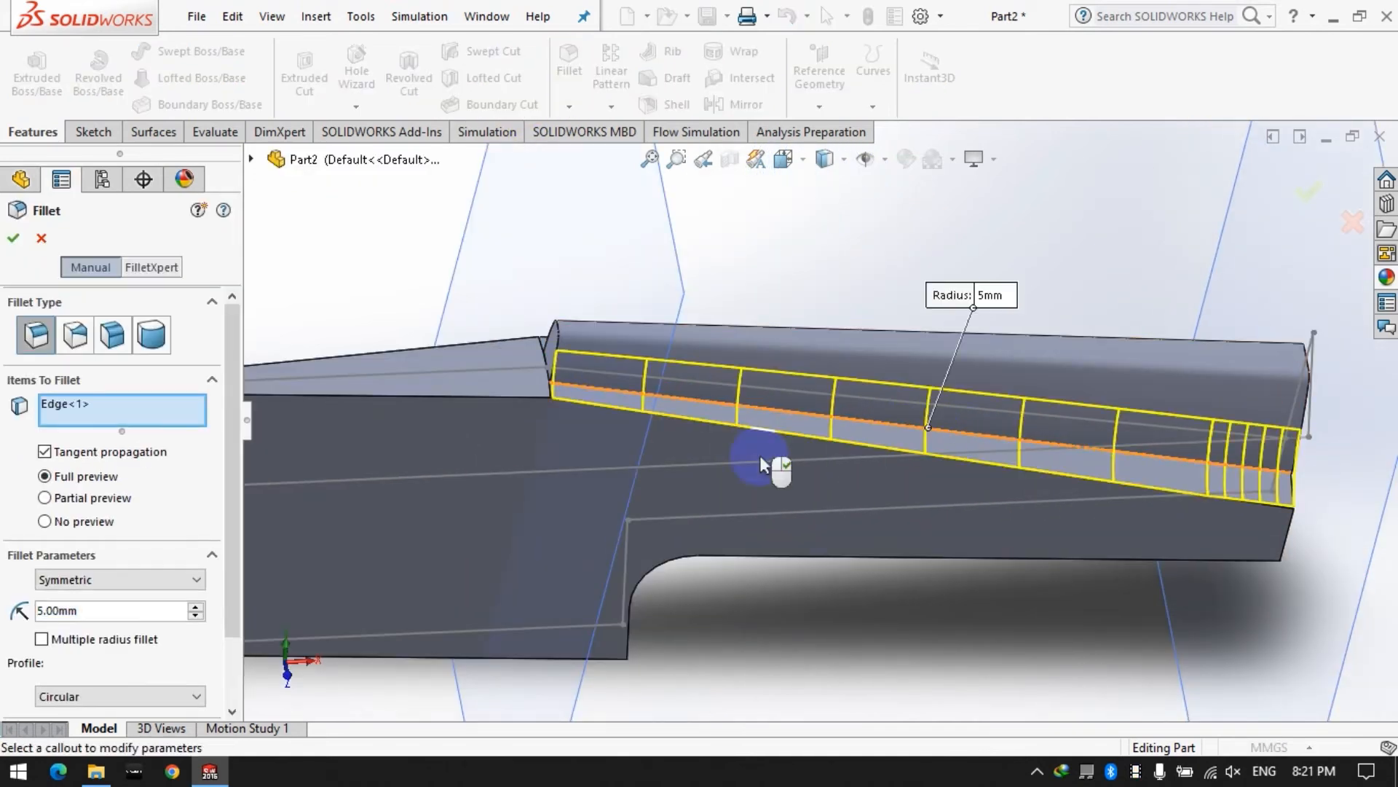
{"action": "left_click", "coordinate": [117, 416]}
{"action": "scroll", "coordinate": [213, 526], "scroll_direction": "down", "scroll_amount": 2}
{"action": "left_click", "coordinate": [88, 493]}
{"action": "left_click", "coordinate": [102, 523]}
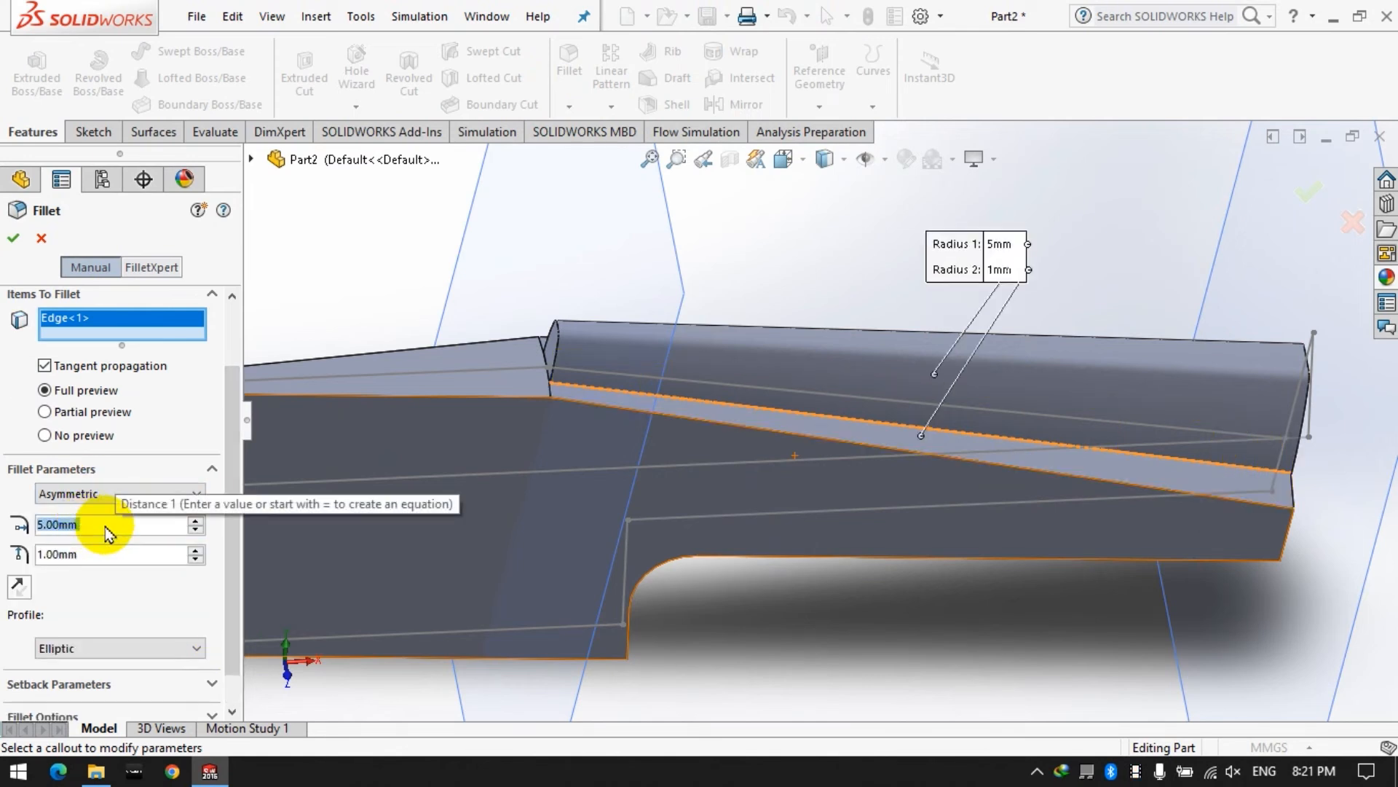
{"action": "left_click", "coordinate": [93, 493]}
{"action": "left_click", "coordinate": [91, 509]}
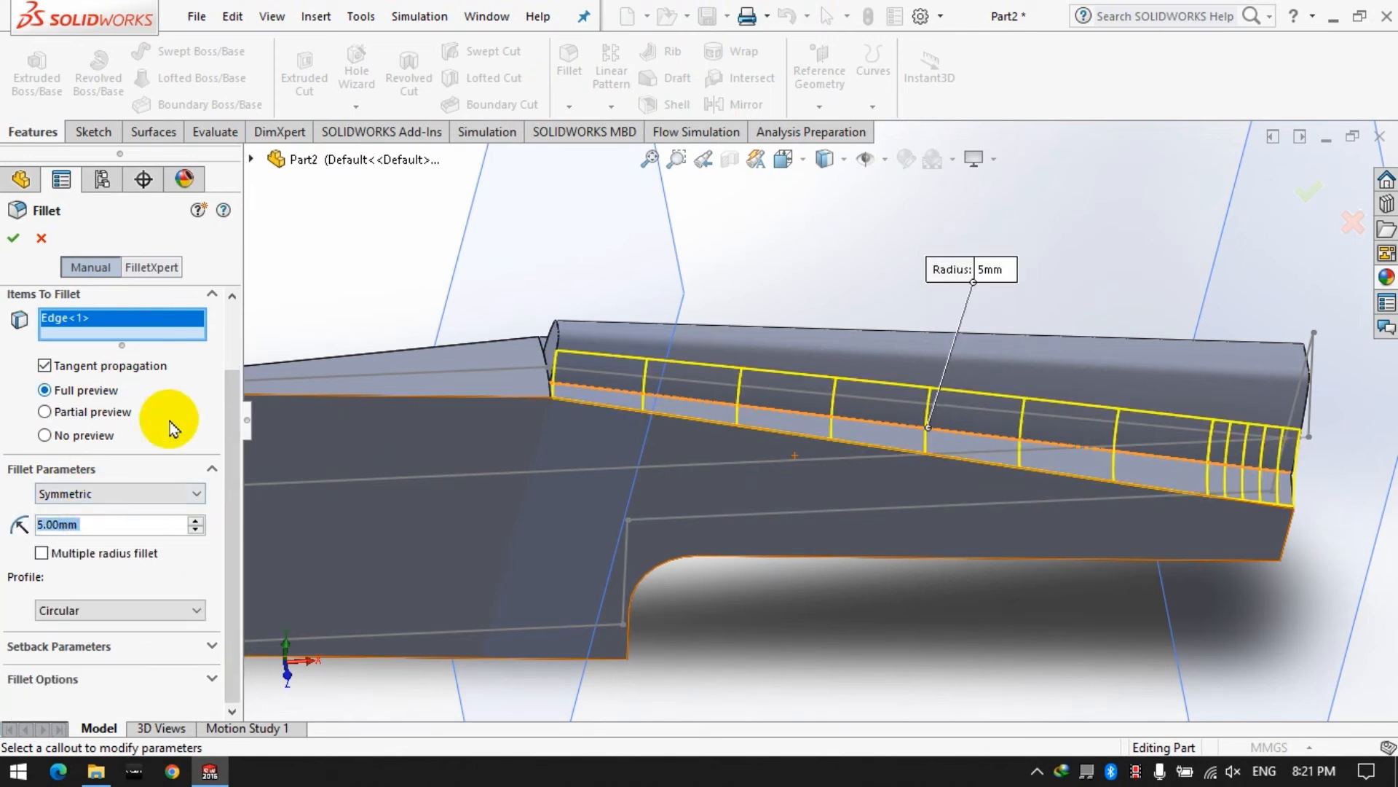
{"action": "left_click", "coordinate": [34, 240]}
Step: Set up a variable-size Fillet on the lofted tooth's front root edge with a 1 mm radius at its outer end near Plane1
{"action": "left_click", "coordinate": [569, 107]}
{"action": "left_click", "coordinate": [587, 125]}
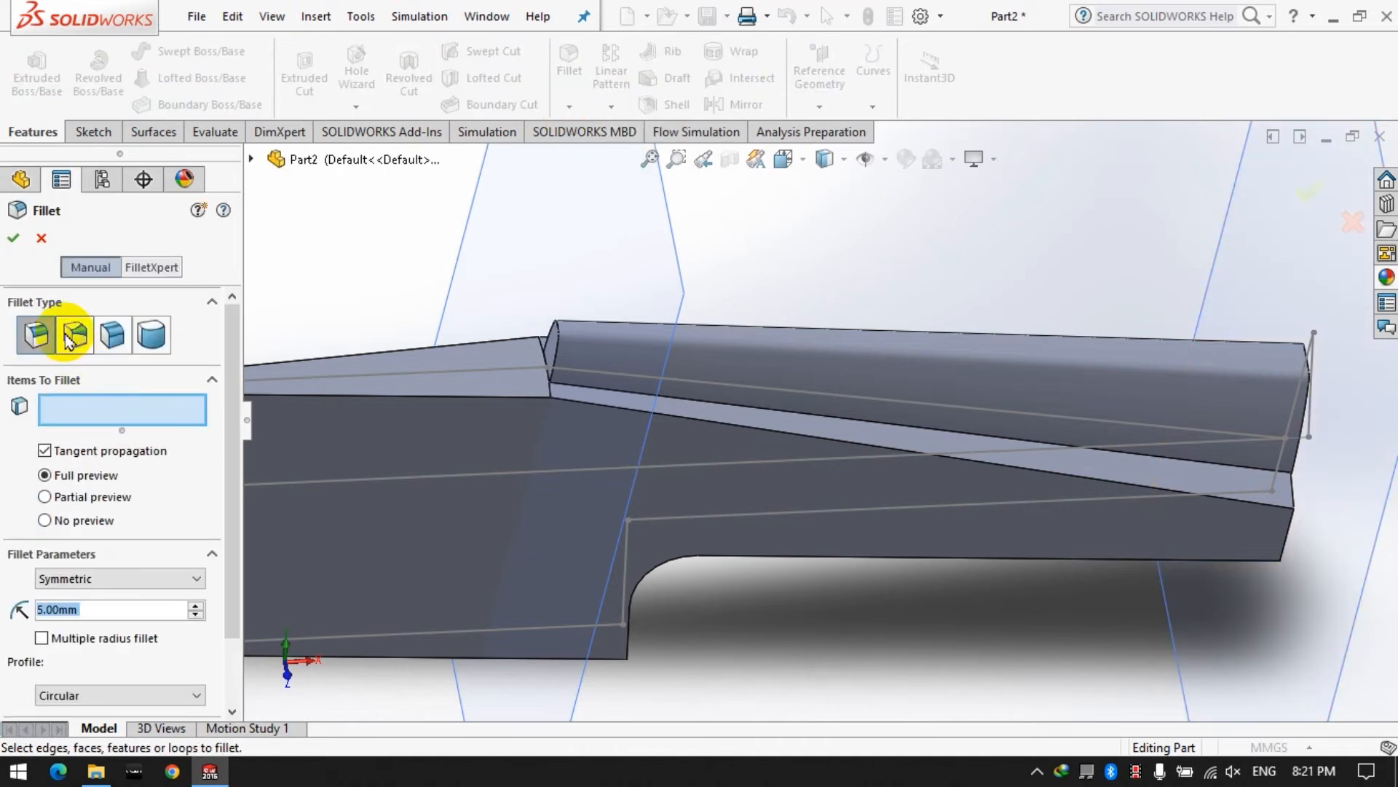
{"action": "left_click", "coordinate": [75, 337]}
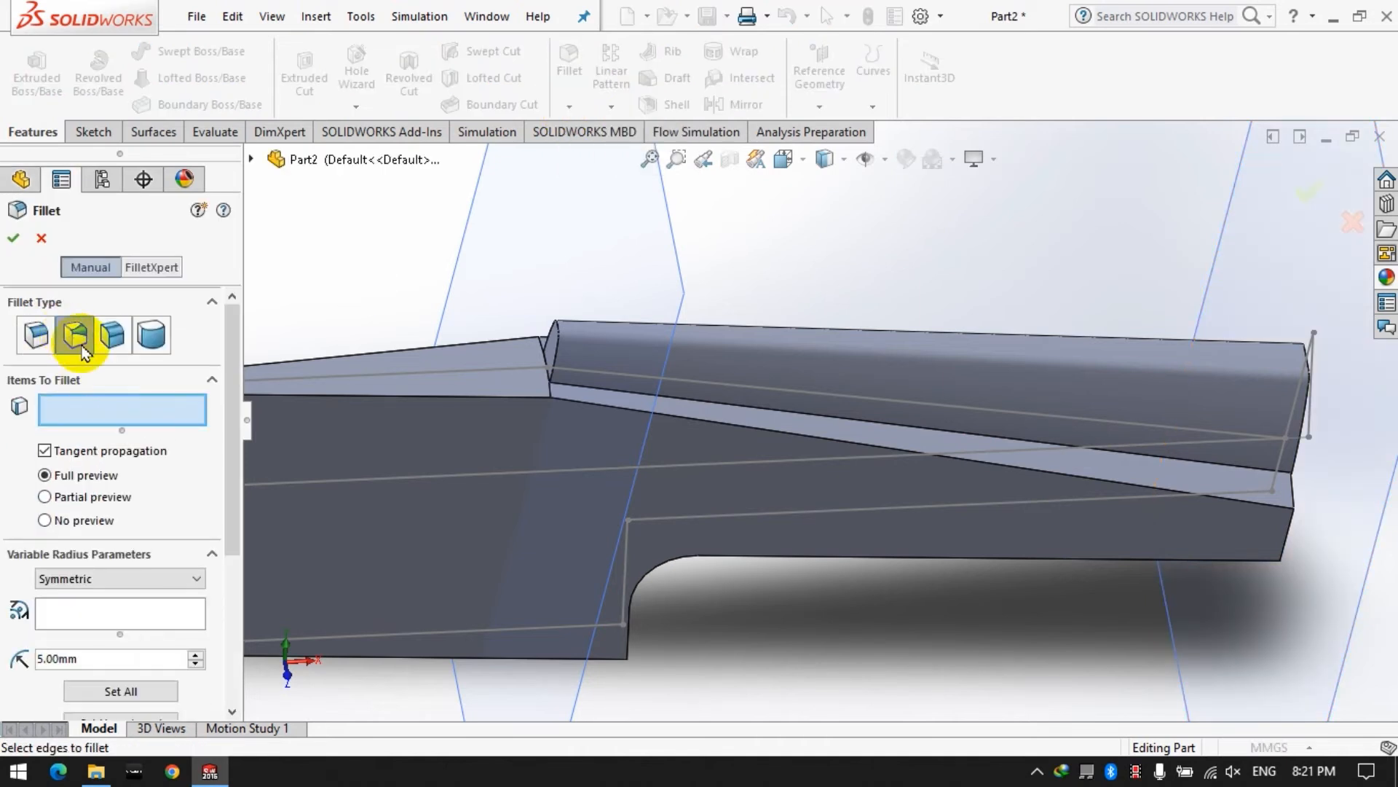
{"action": "left_click", "coordinate": [721, 412]}
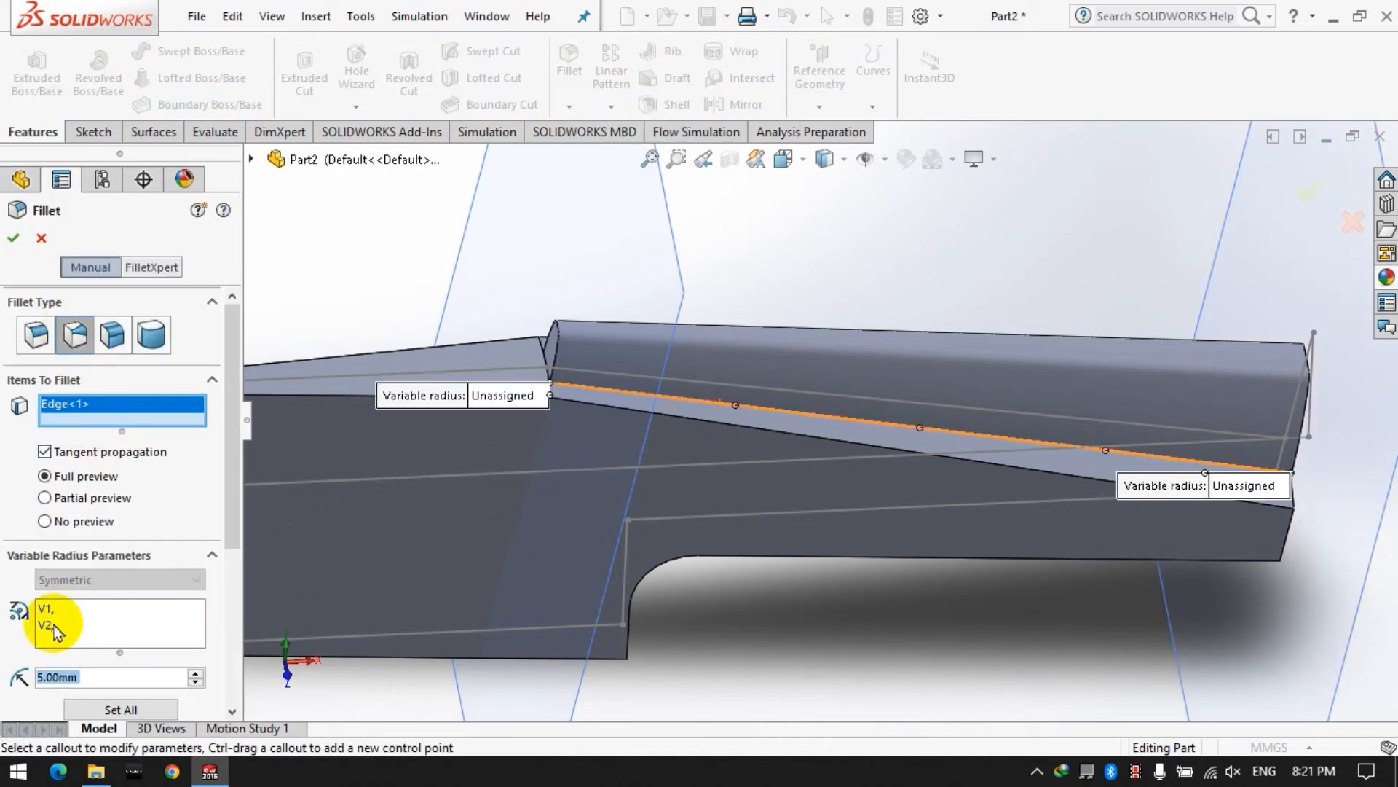
{"action": "left_click", "coordinate": [1243, 485]}
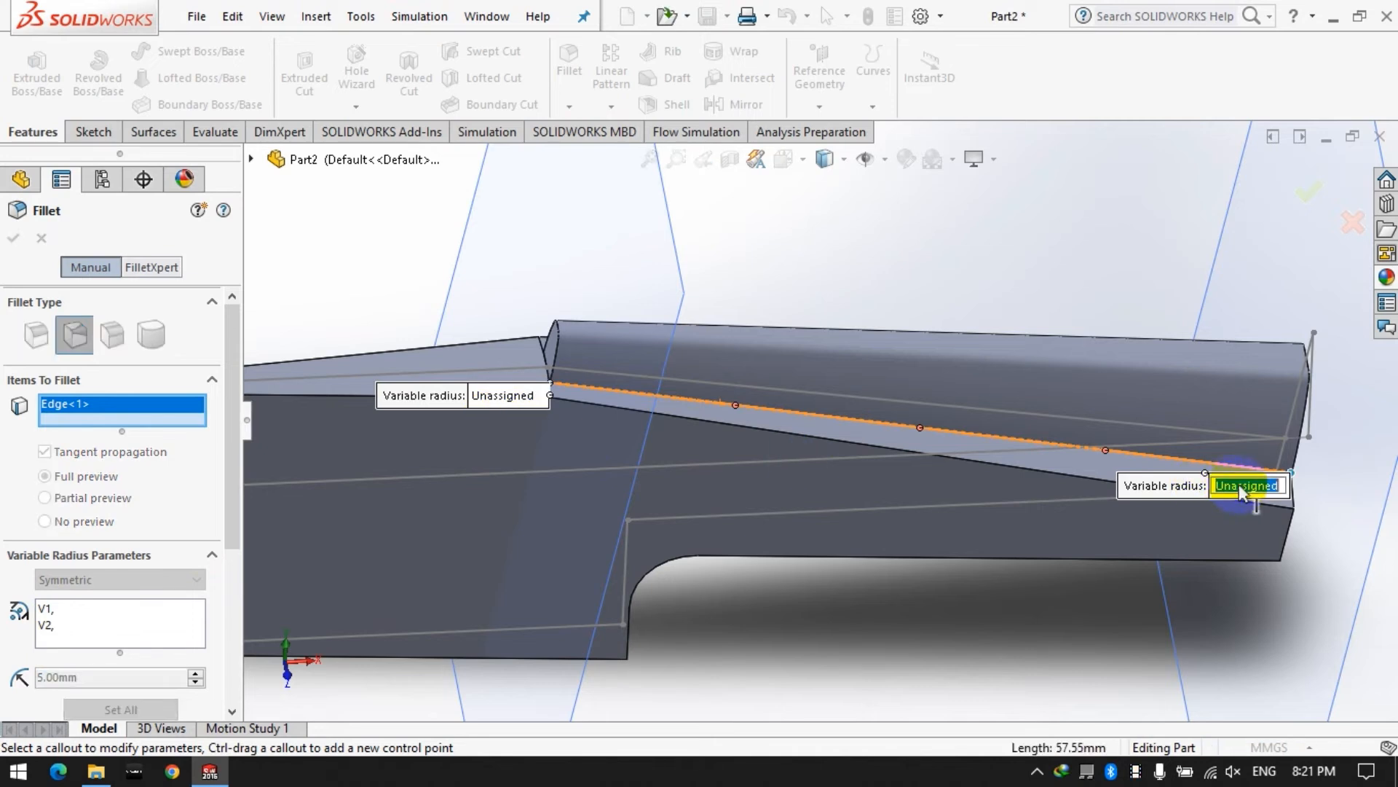
{"action": "type", "text": "2"}
{"action": "key", "text": "BackSpace"}
{"action": "type", "text": "1"}
{"action": "key", "text": "Return"}
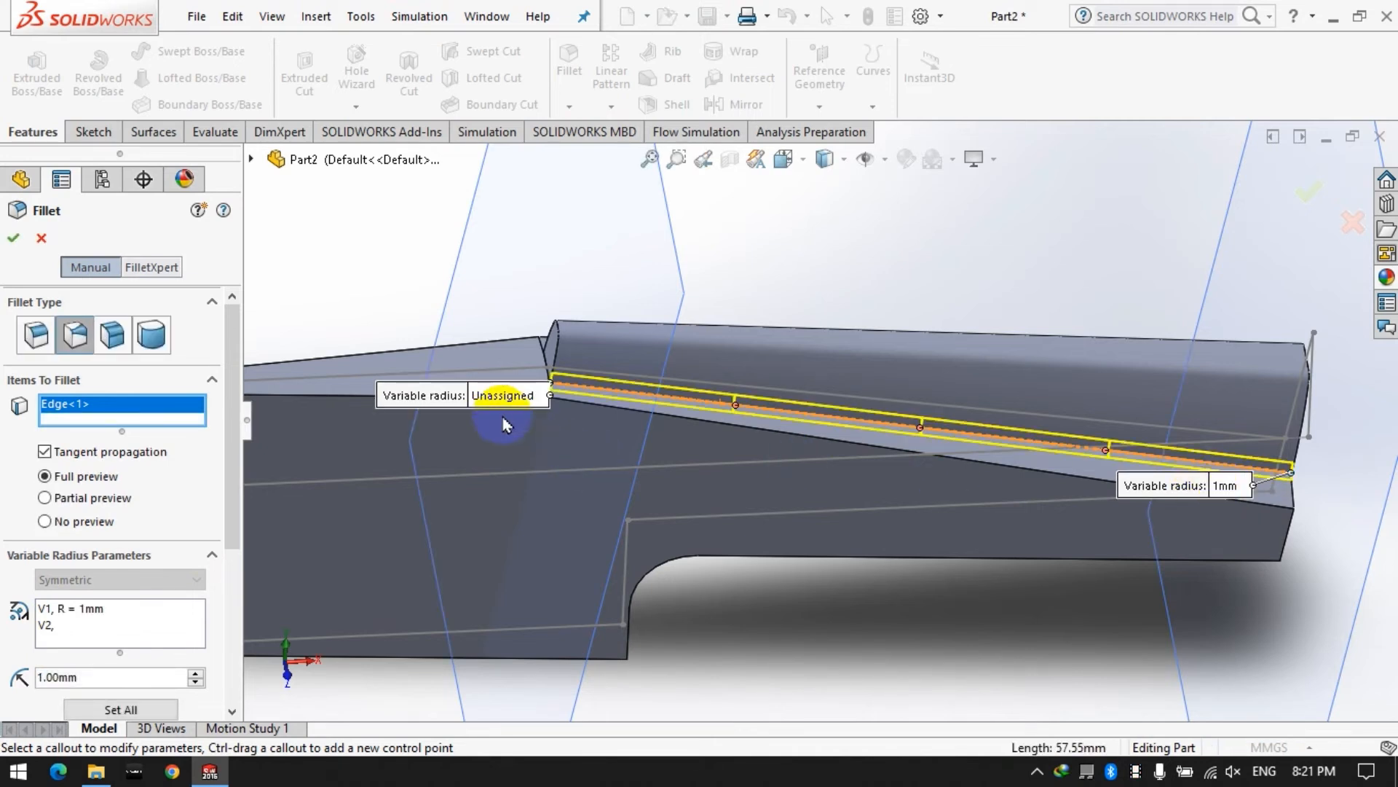
Step: Set the fillet radius at the edge's inner end near Plane2 to 0.4329 mm and create the variable fillet
{"action": "left_click", "coordinate": [506, 395]}
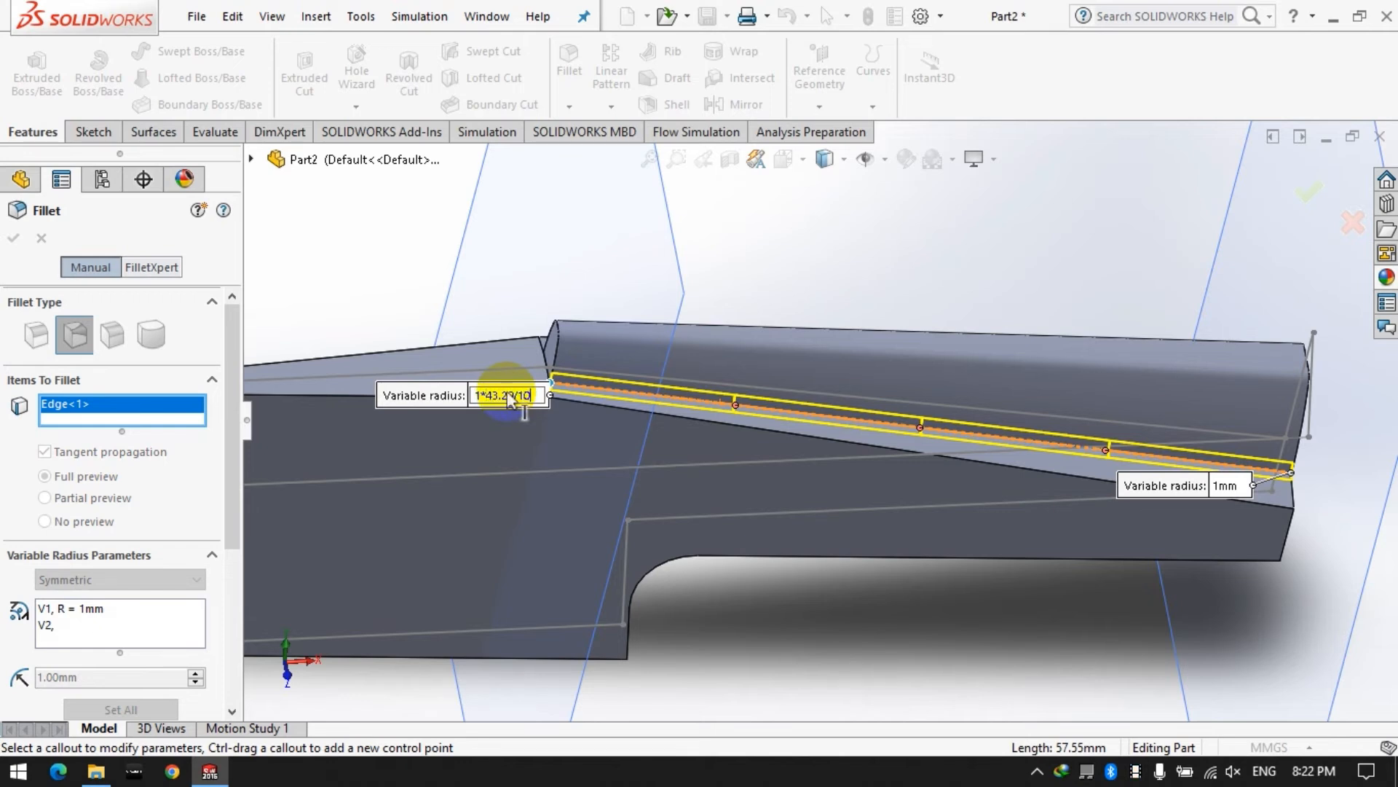
{"action": "key", "text": "Return"}
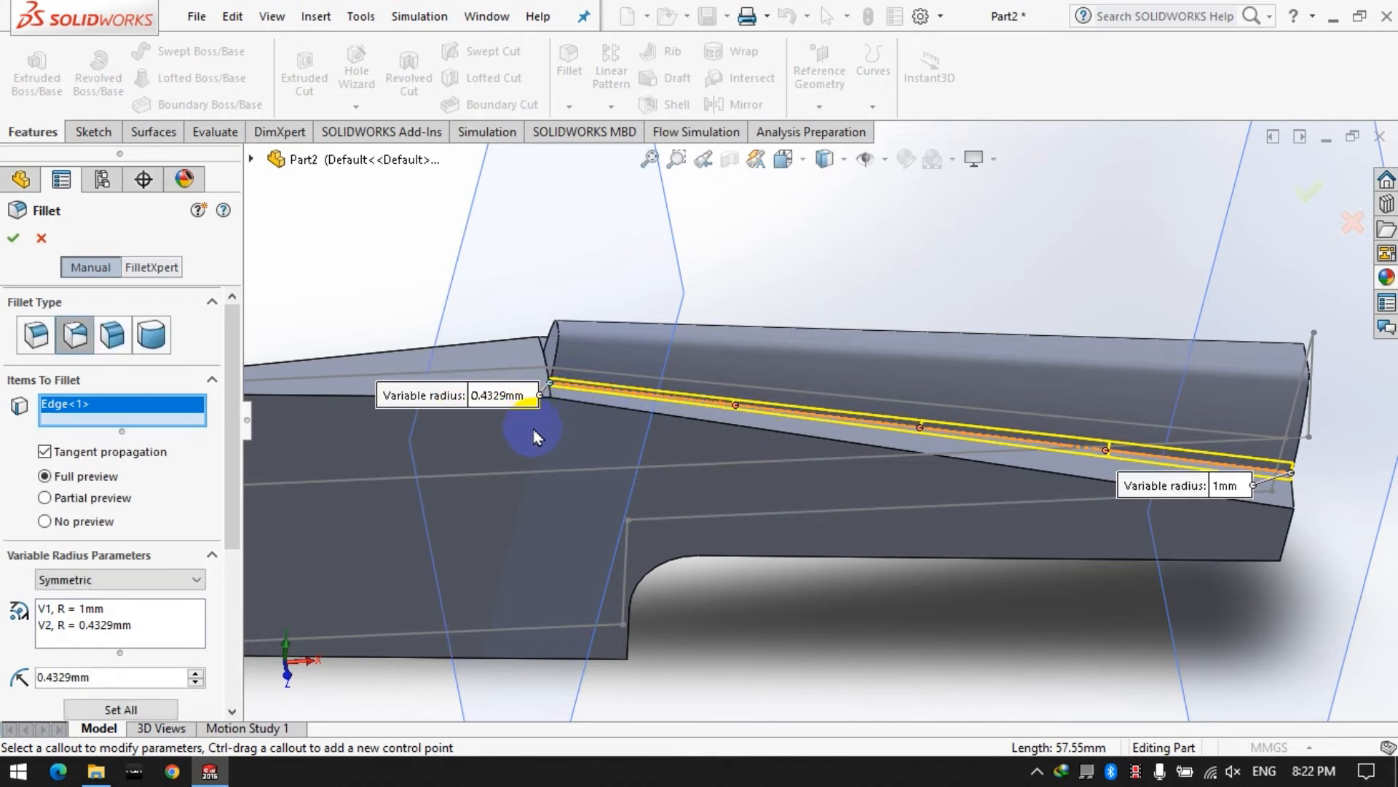
{"action": "left_click", "coordinate": [16, 241]}
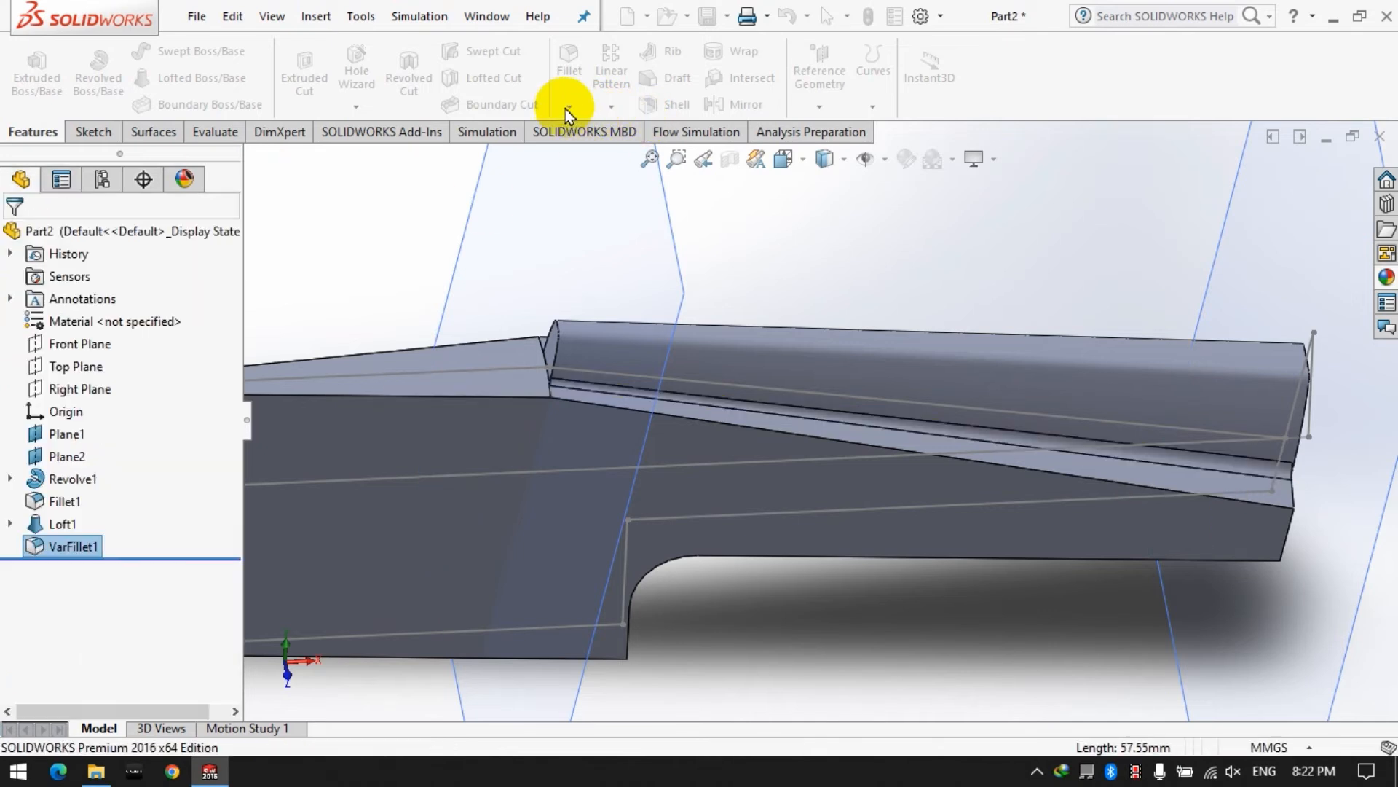
Step: Create a variable-size Fillet on the lofted tooth's rear root edge, with a 1 mm radius at its outer end and 0.4329 mm at its inner end
{"action": "middle_click_drag", "start_coordinate": [974, 300], "coordinate": [785, 403]}
{"action": "left_click", "coordinate": [465, 619]}
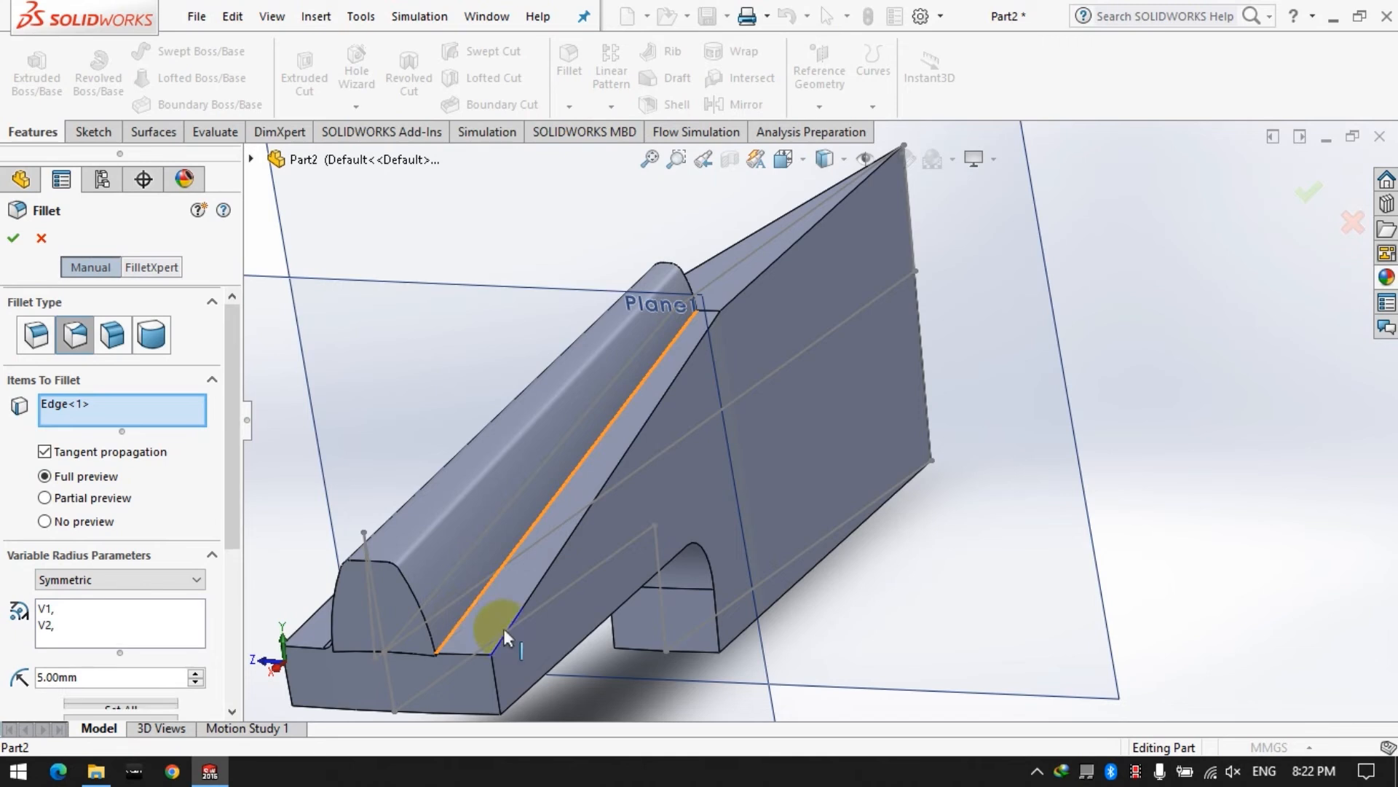
{"action": "left_click", "coordinate": [405, 664]}
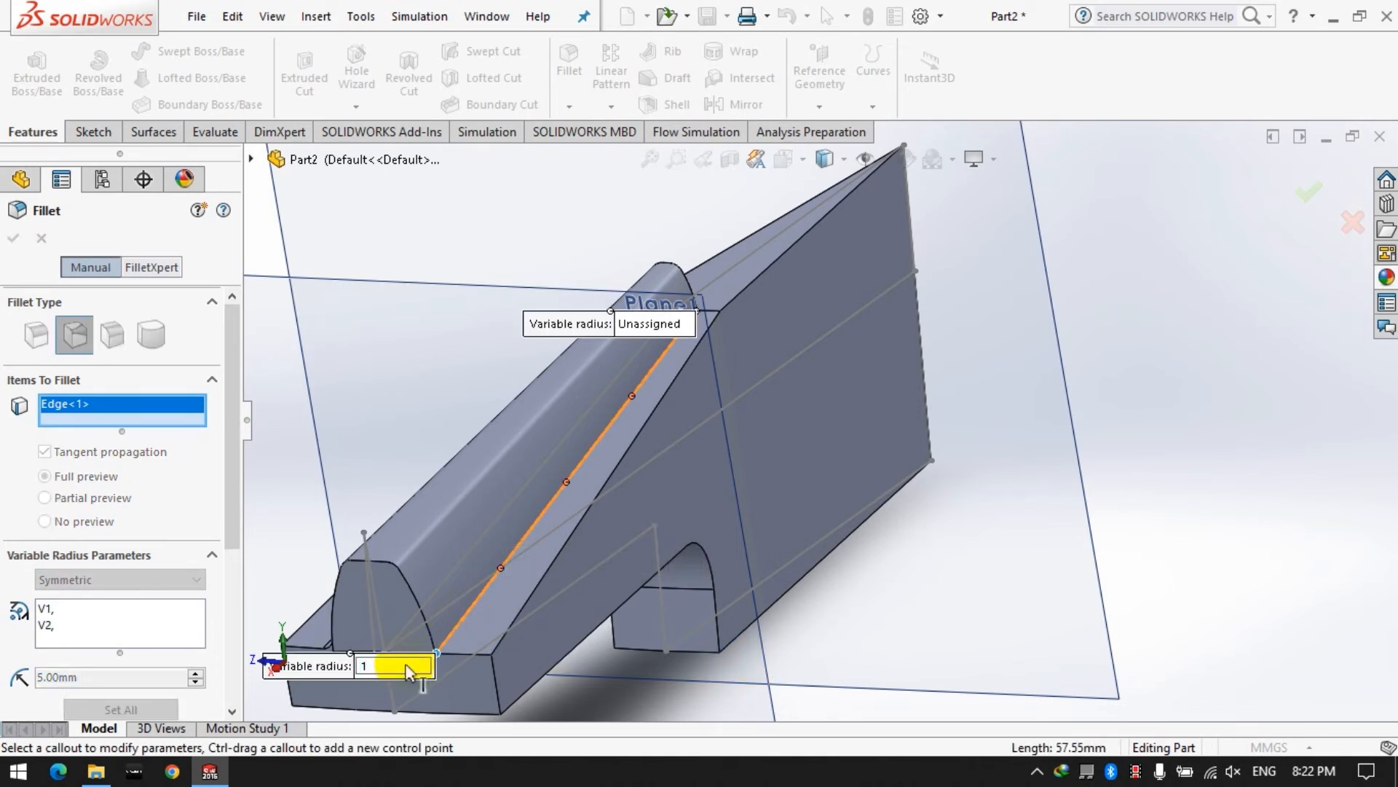
{"action": "type", "text": "1"}
{"action": "left_click", "coordinate": [631, 325]}
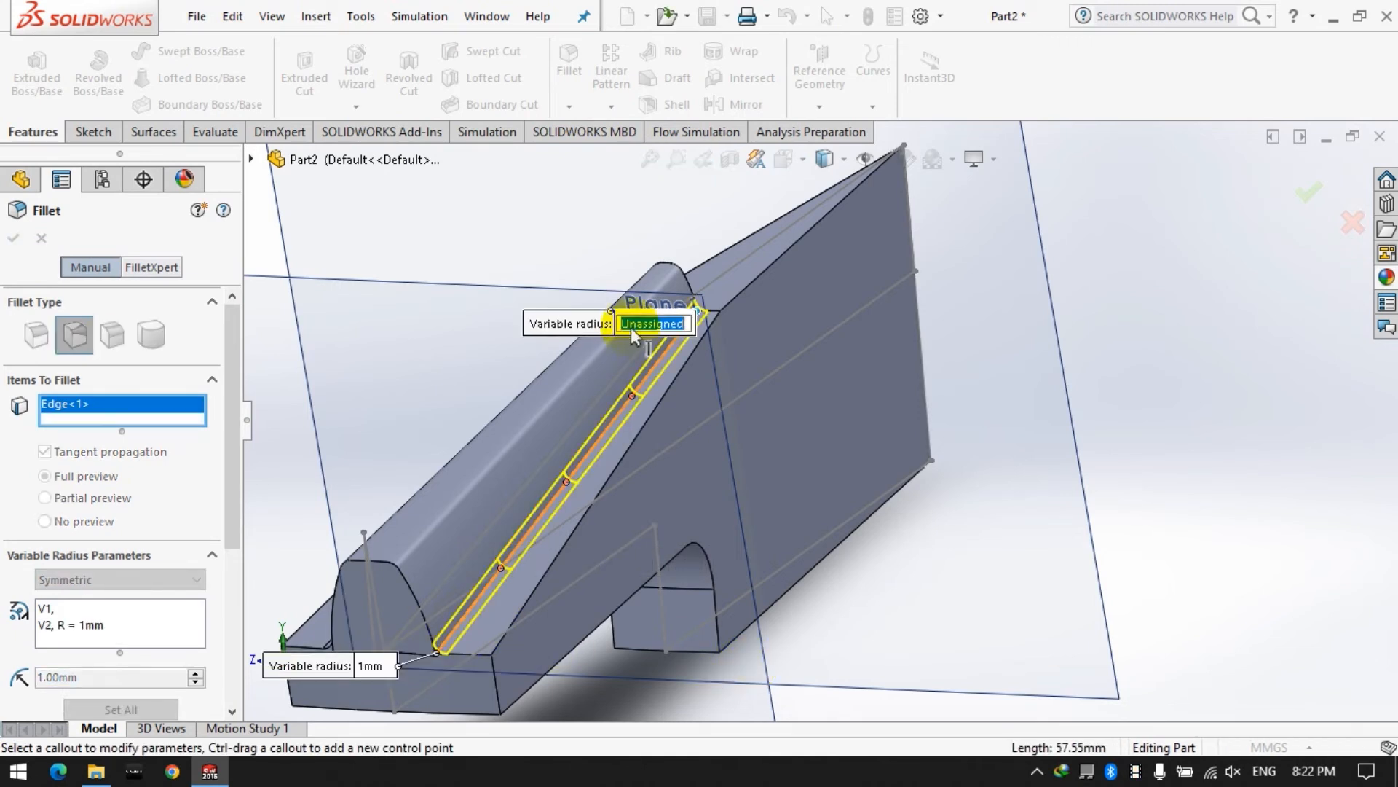
{"action": "type", "text": "43.29/100"}
{"action": "key", "text": "Return"}
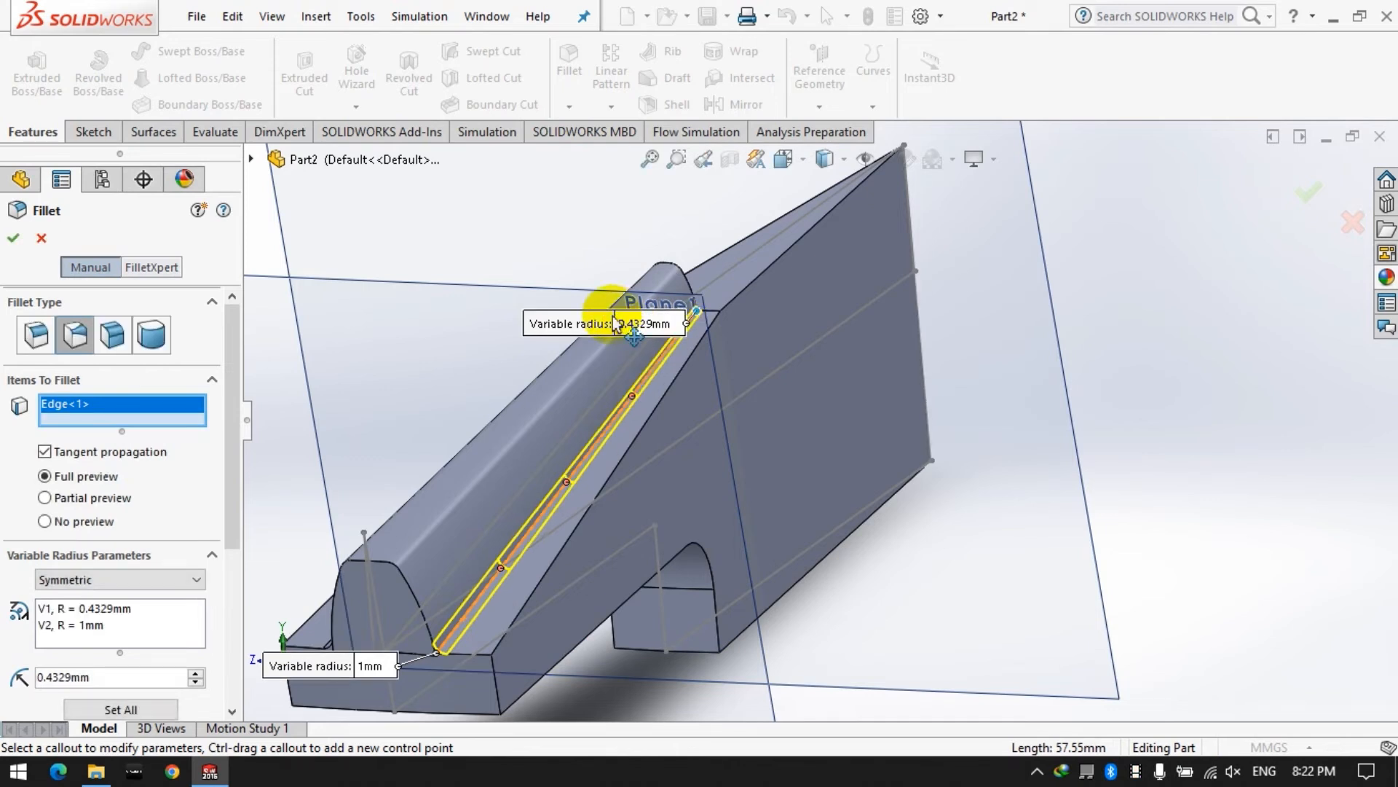
{"action": "left_click", "coordinate": [14, 239]}
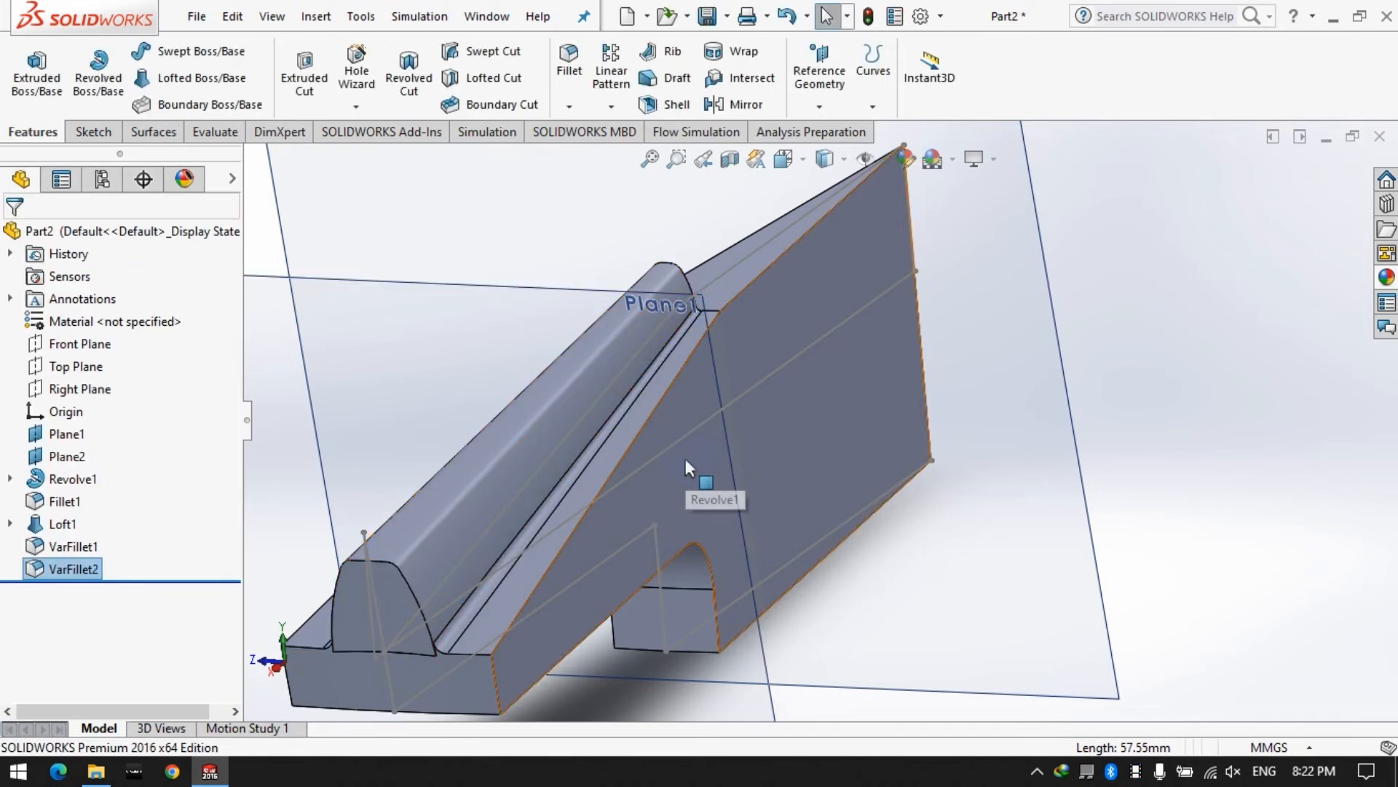
Step: Start a new sketch on the Front Plane and view it face-on
{"action": "middle_click_drag", "start_coordinate": [769, 375], "coordinate": [612, 465]}
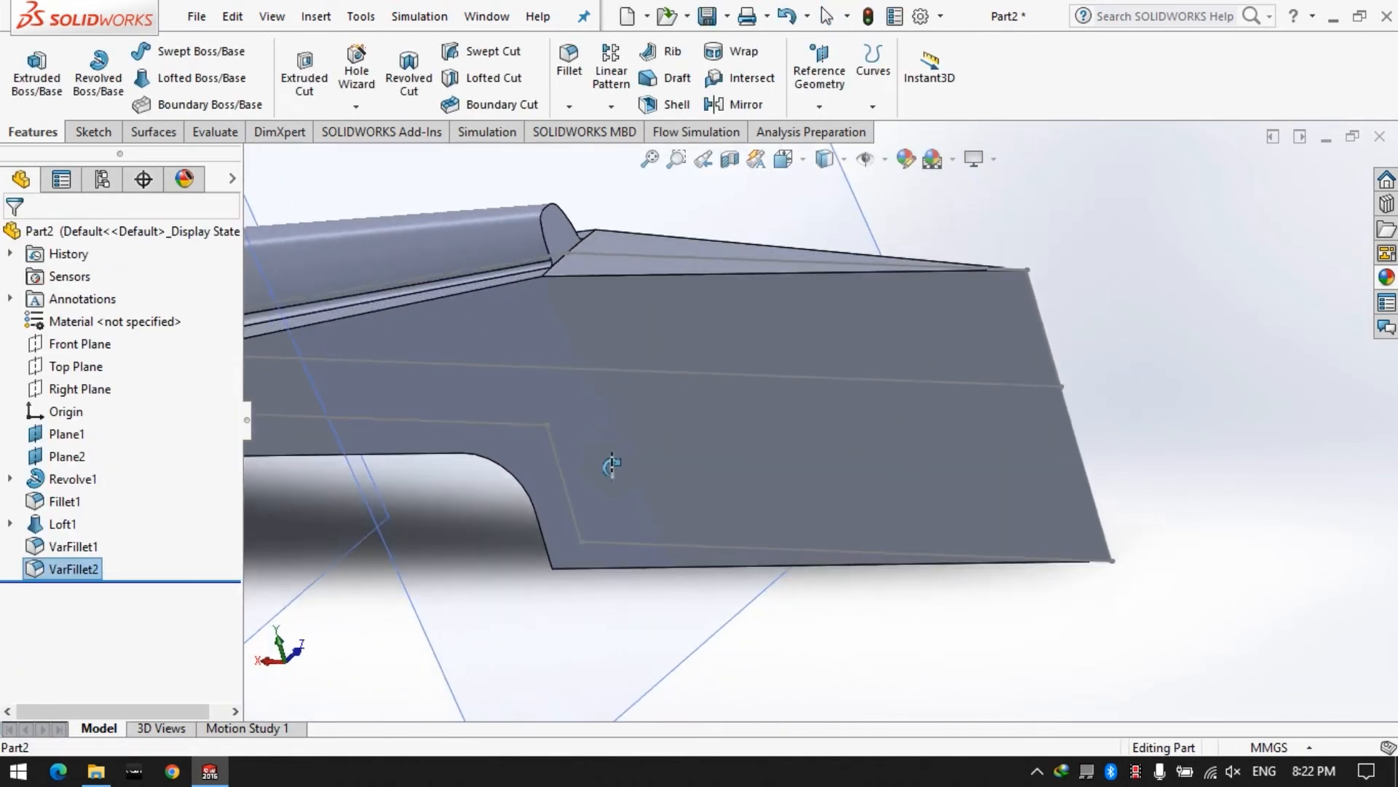
{"action": "scroll", "coordinate": [640, 467], "scroll_direction": "up", "scroll_amount": 4}
{"action": "scroll", "coordinate": [519, 437], "scroll_direction": "down", "scroll_amount": 3}
{"action": "left_click", "coordinate": [67, 434]}
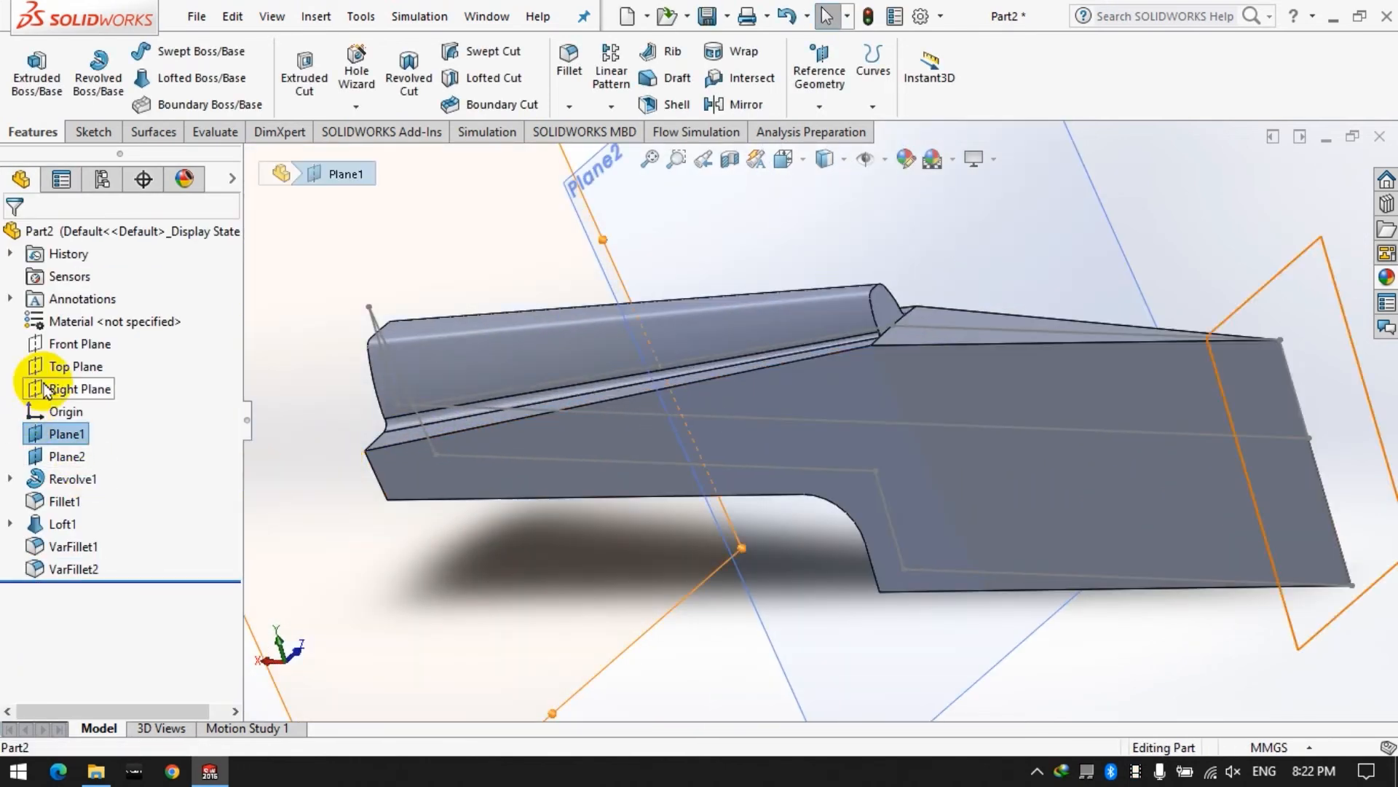
{"action": "left_click", "coordinate": [73, 344]}
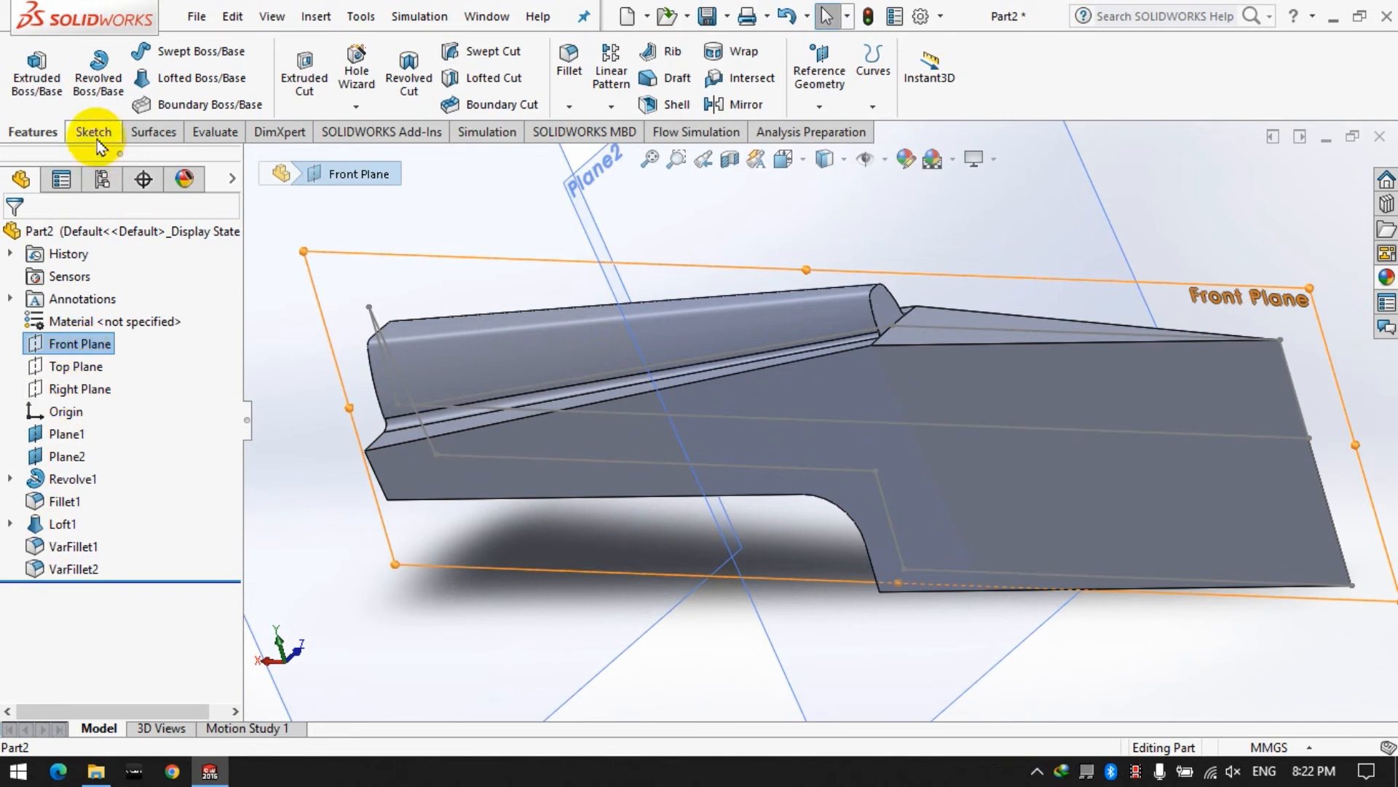
{"action": "left_click", "coordinate": [95, 135]}
{"action": "left_click", "coordinate": [29, 76]}
{"action": "right_click", "coordinate": [93, 592]}
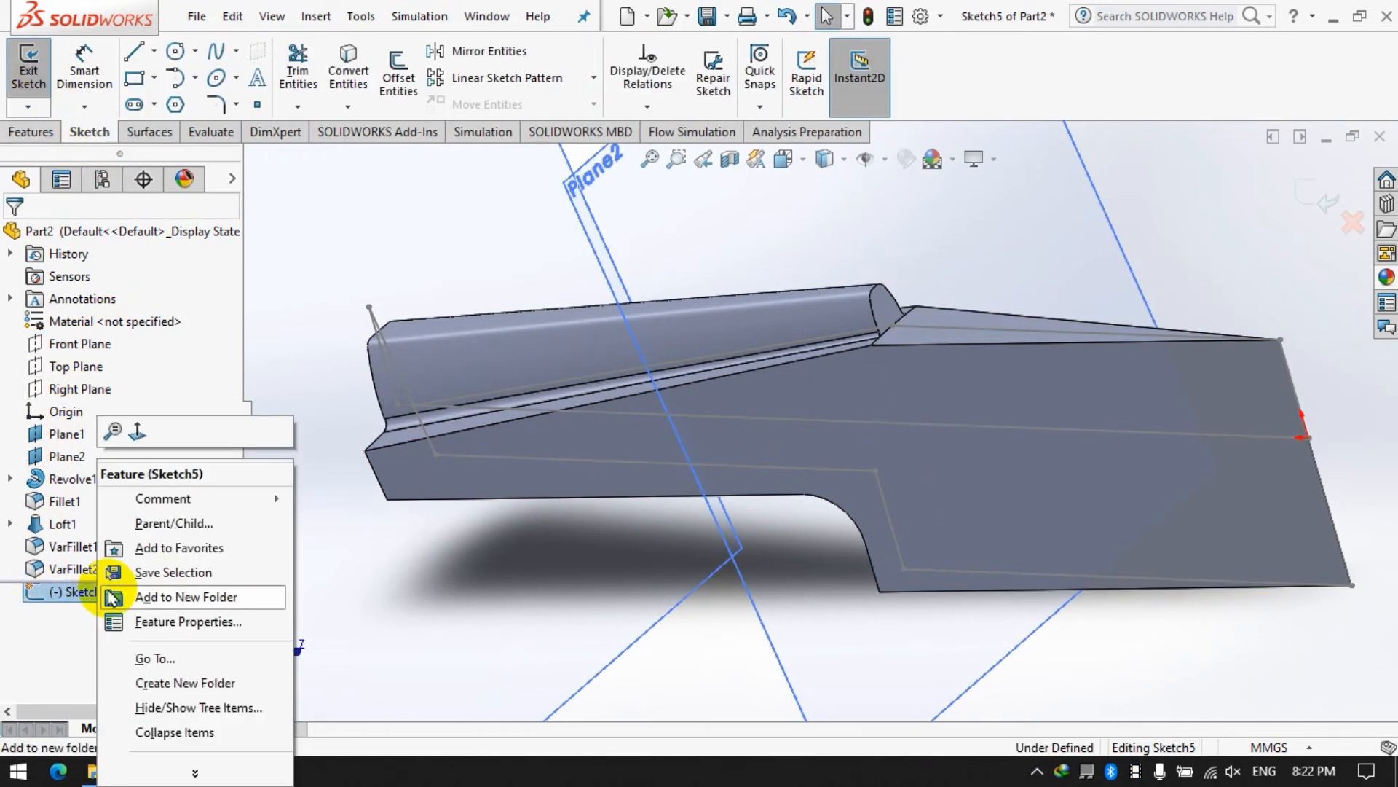
{"action": "left_click", "coordinate": [138, 432]}
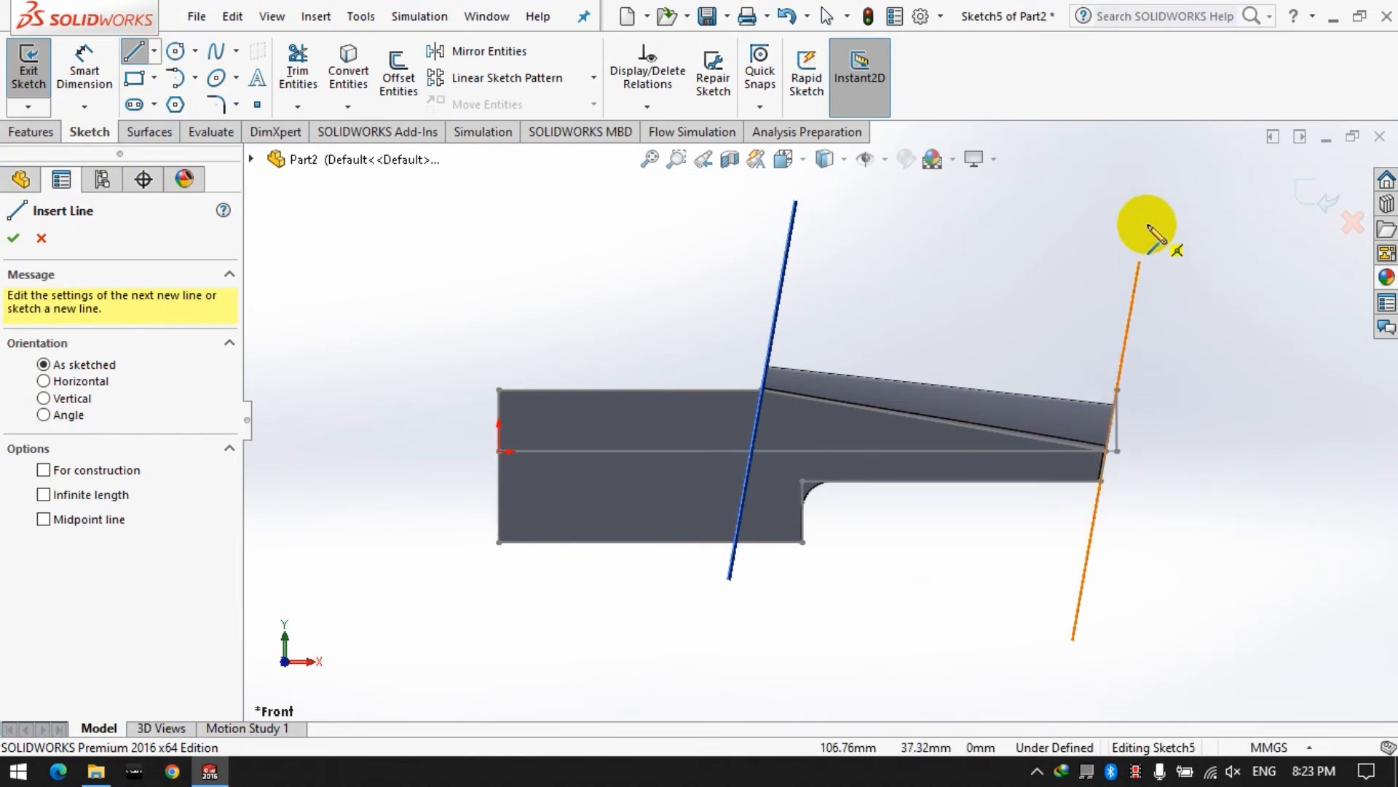
Step: Sketch a closed four-sided profile beyond the tooth's outer end, its slanted side about 72 mm long along Plane1, plus a vertical centerline from the origin
{"action": "left_click", "coordinate": [1146, 223]}
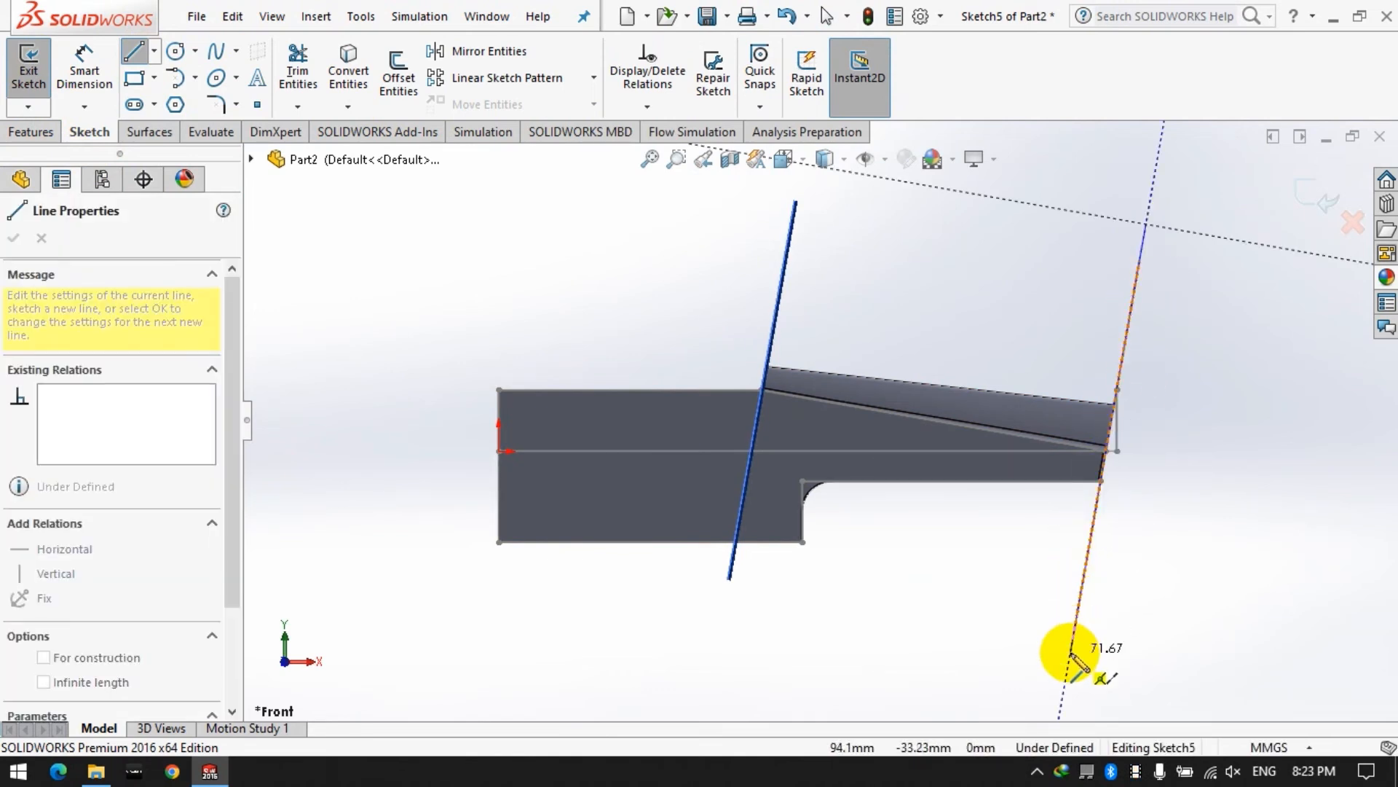
{"action": "left_click", "coordinate": [1070, 653]}
{"action": "left_click", "coordinate": [1185, 652]}
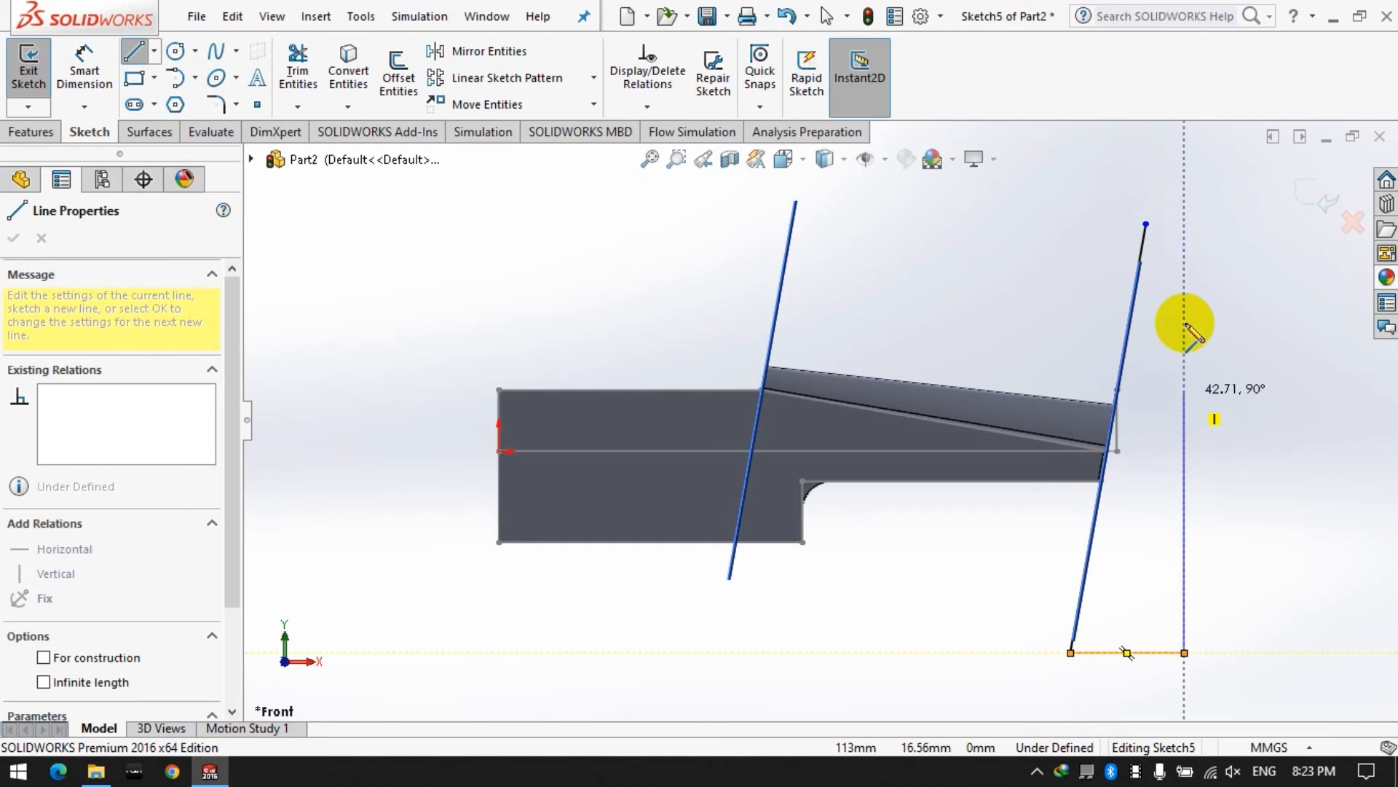
{"action": "left_click", "coordinate": [1147, 224]}
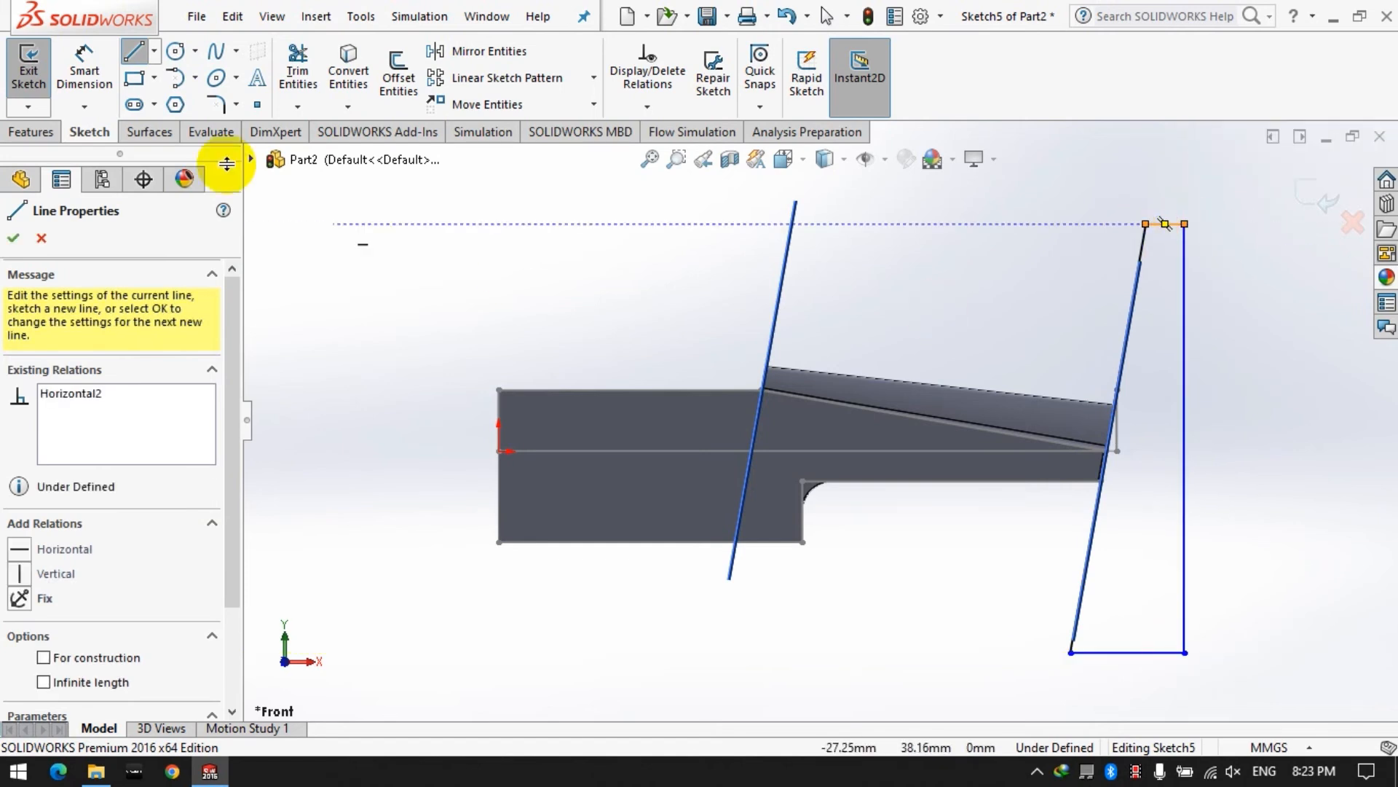
{"action": "left_click", "coordinate": [154, 50]}
{"action": "left_click", "coordinate": [219, 103]}
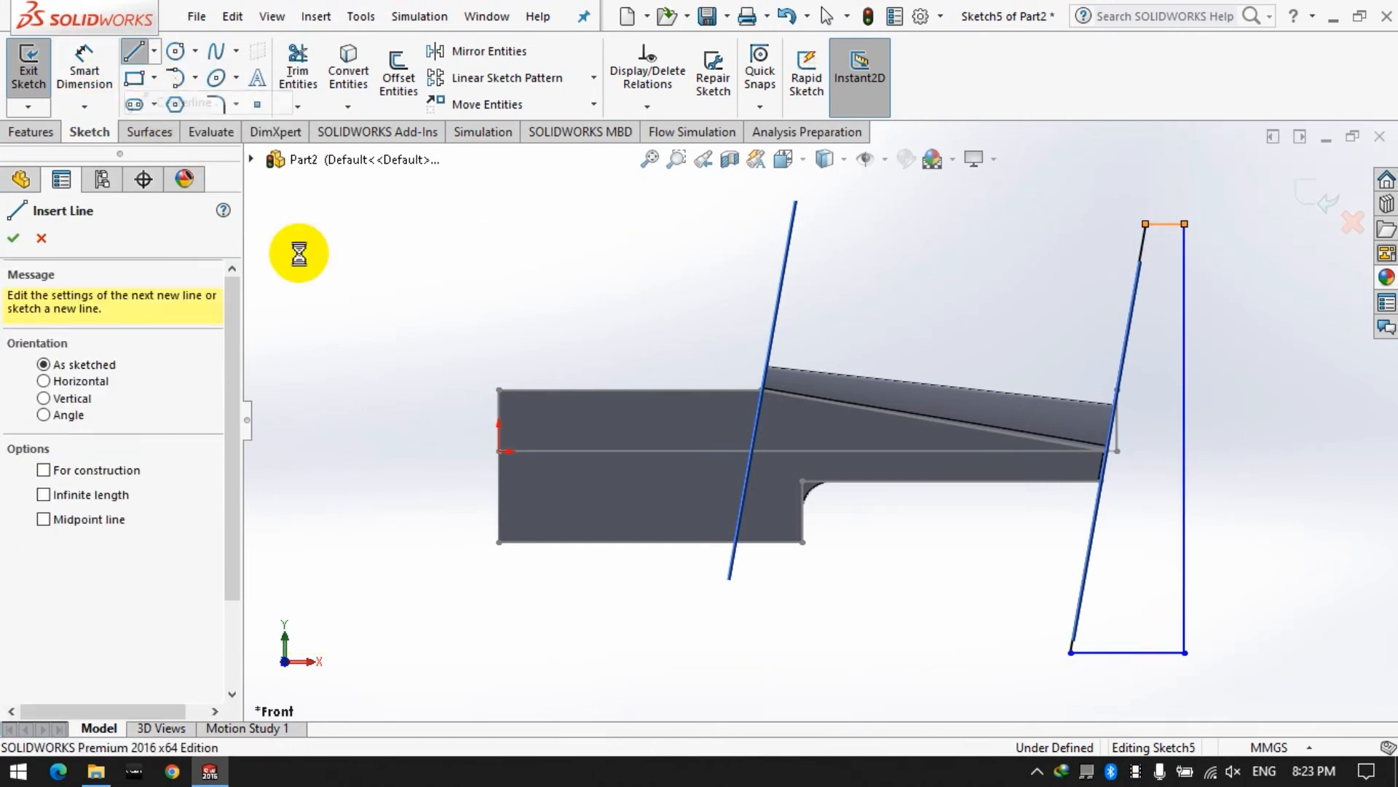
{"action": "left_click", "coordinate": [499, 450]}
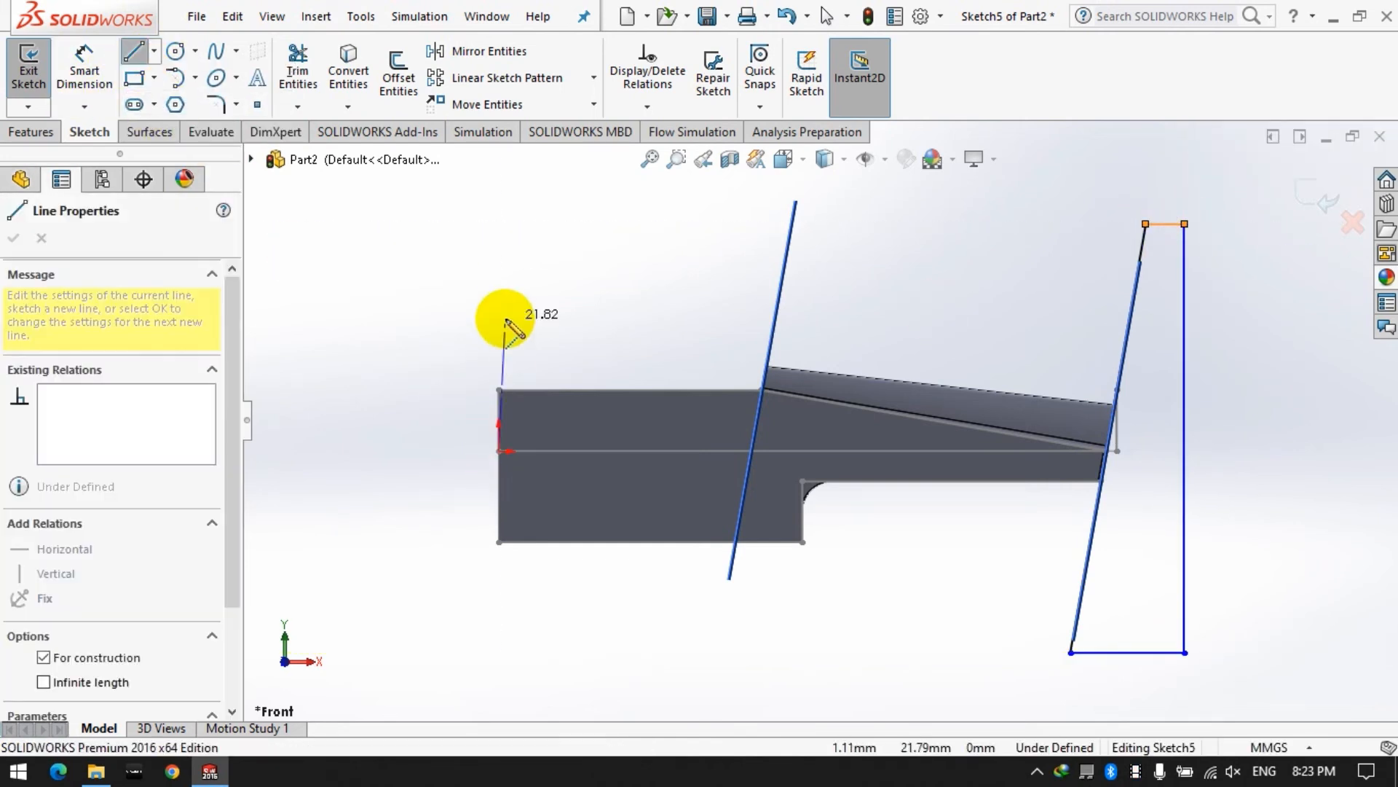
Step: Create a 360-degree Revolved Cut of the four-sided profile about the vertical centerline to trim the outer end along Plane1
{"action": "left_click", "coordinate": [32, 132]}
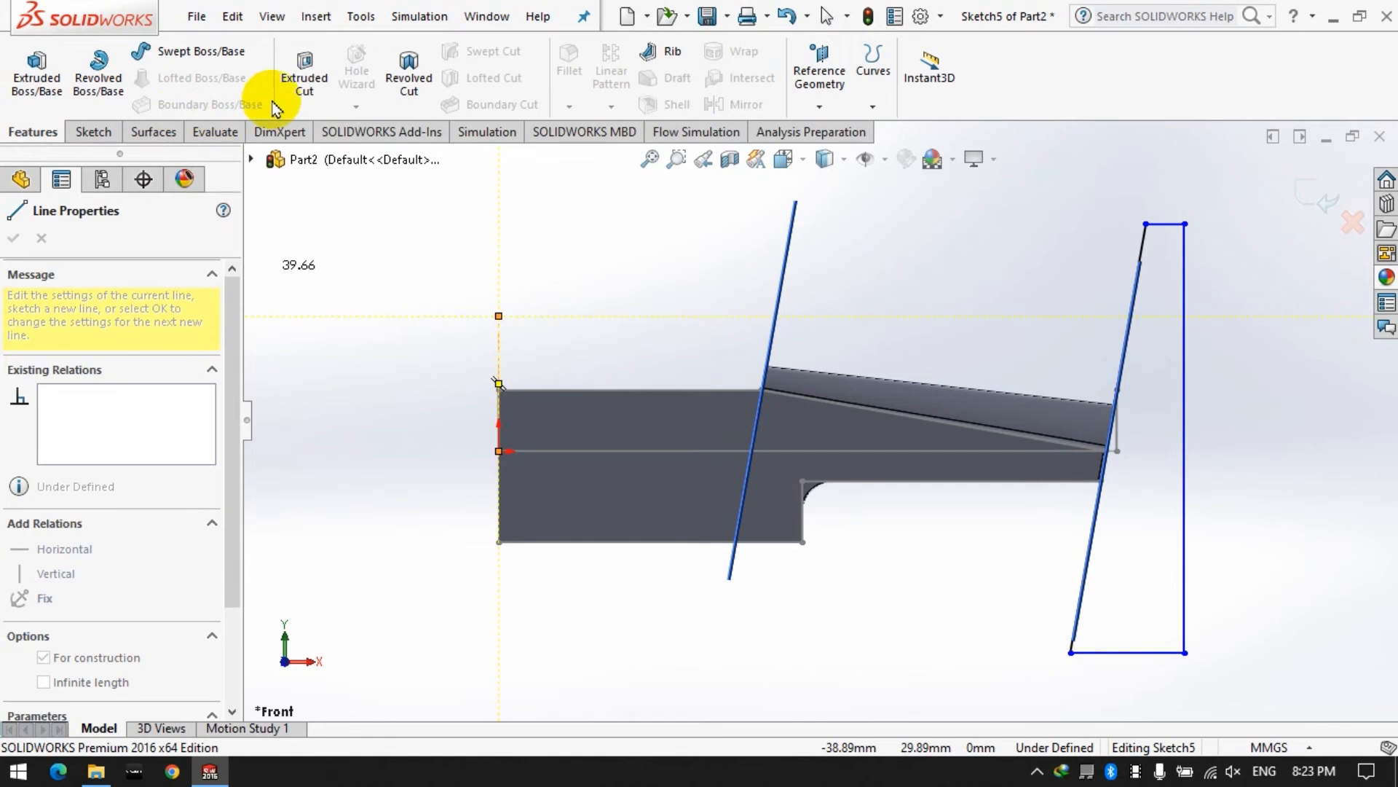
{"action": "left_click", "coordinate": [408, 77]}
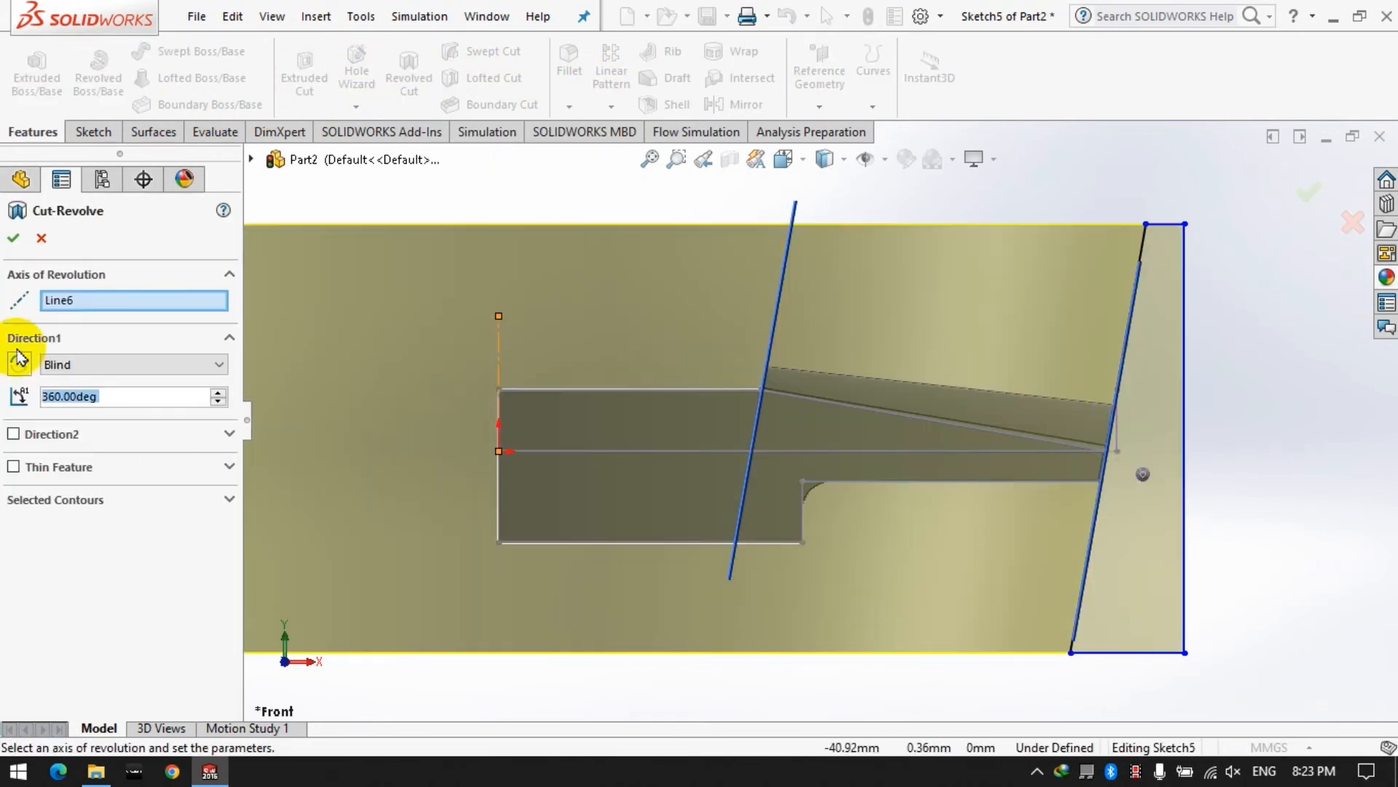
{"action": "left_click", "coordinate": [13, 238]}
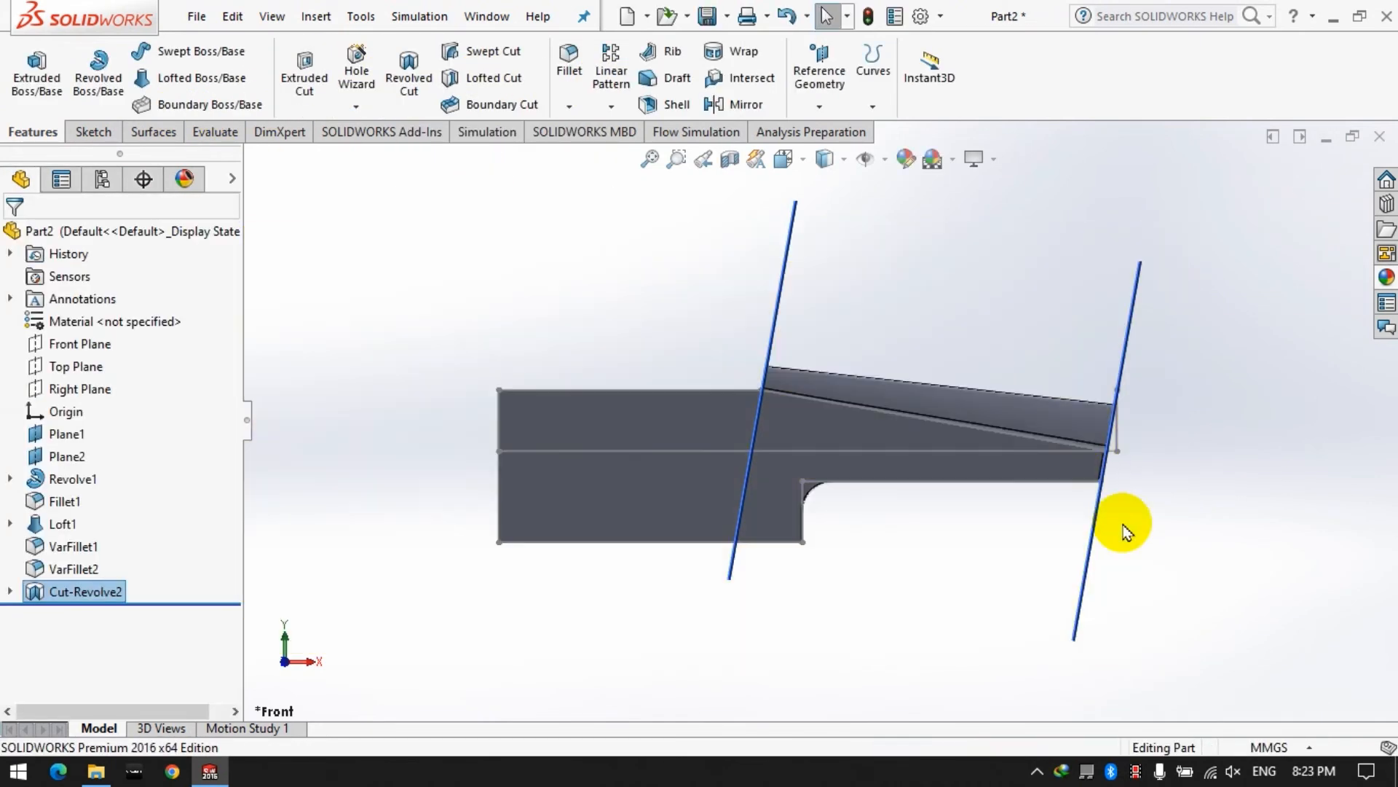
Step: Examine the trimmed outer end of the tooth and body from several sides, ending with the whole part in view
{"action": "scroll", "coordinate": [1077, 459], "scroll_direction": "up", "scroll_amount": 3}
{"action": "middle_click_drag", "start_coordinate": [1076, 459], "coordinate": [1045, 462]}
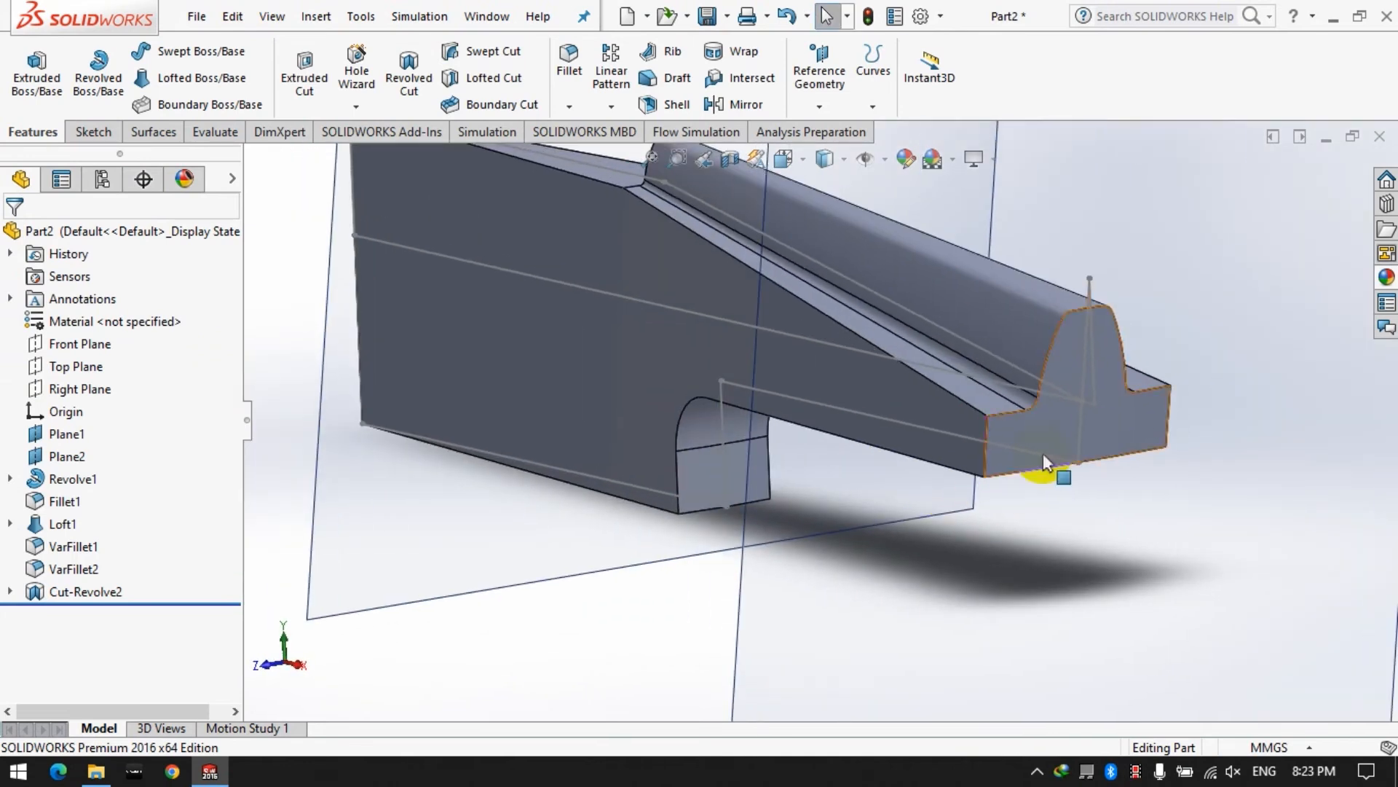
{"action": "scroll", "coordinate": [823, 430], "scroll_direction": "up", "scroll_amount": 5}
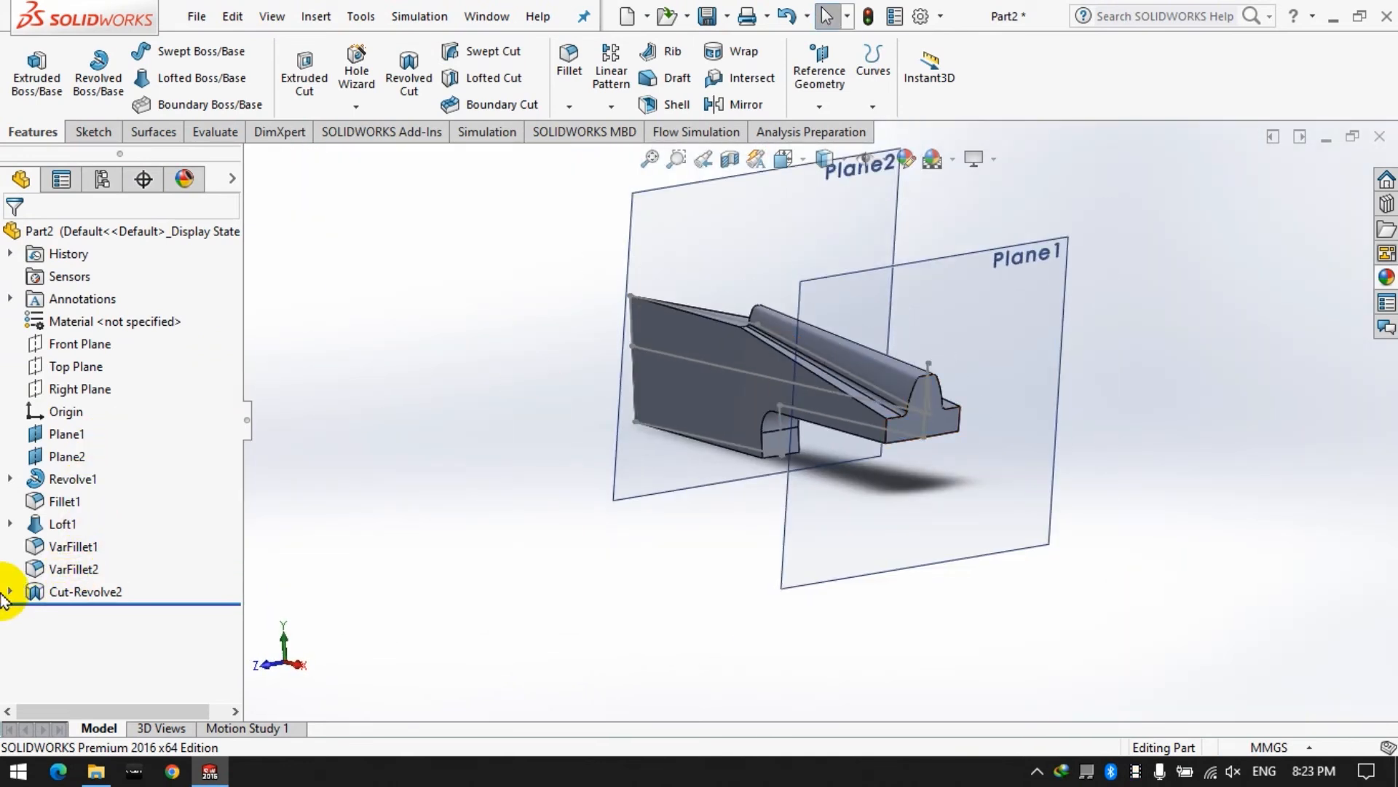
{"action": "middle_click_drag", "start_coordinate": [518, 380], "coordinate": [955, 474]}
{"action": "scroll", "coordinate": [1078, 350], "scroll_direction": "down", "scroll_amount": 6}
{"action": "middle_click_drag", "start_coordinate": [738, 485], "coordinate": [784, 365]}
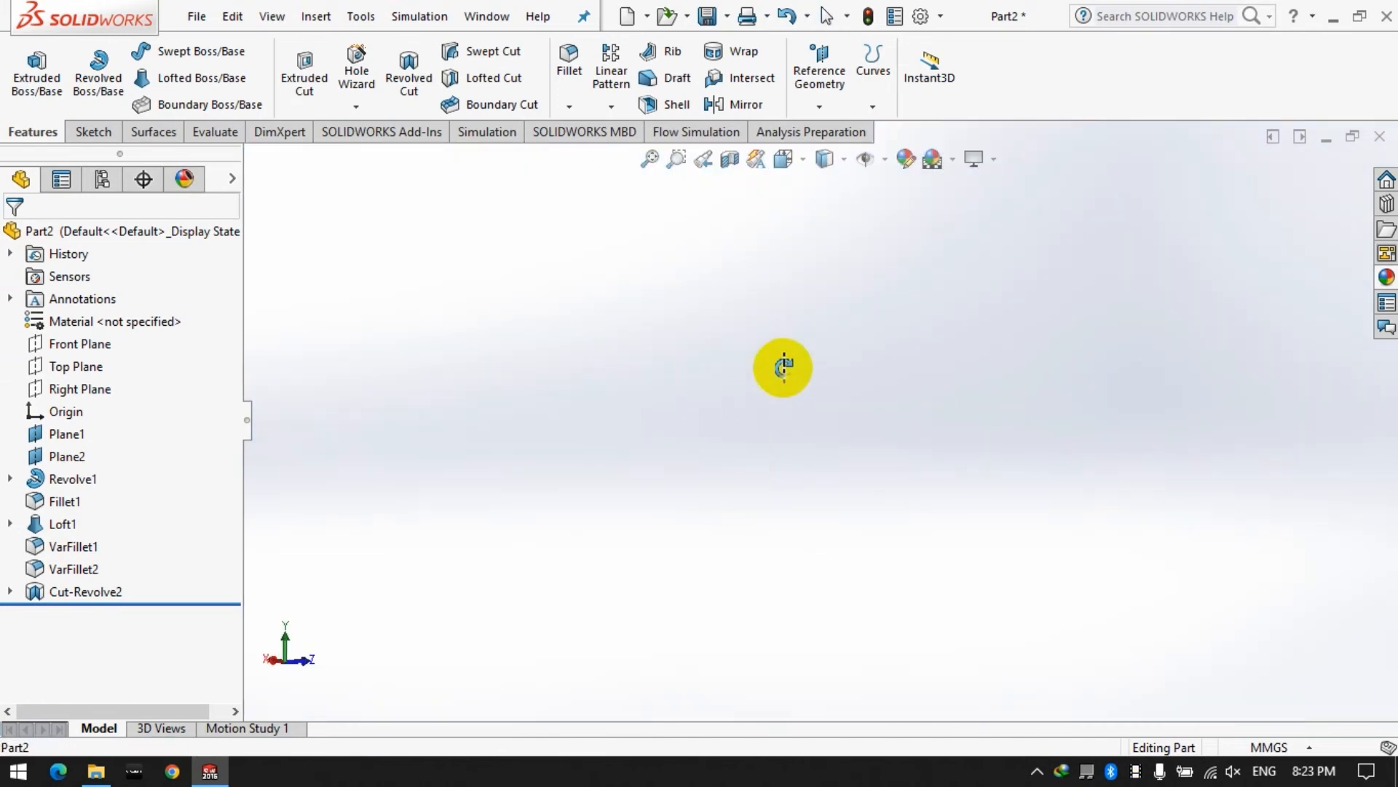
{"action": "right_click", "coordinate": [102, 591]}
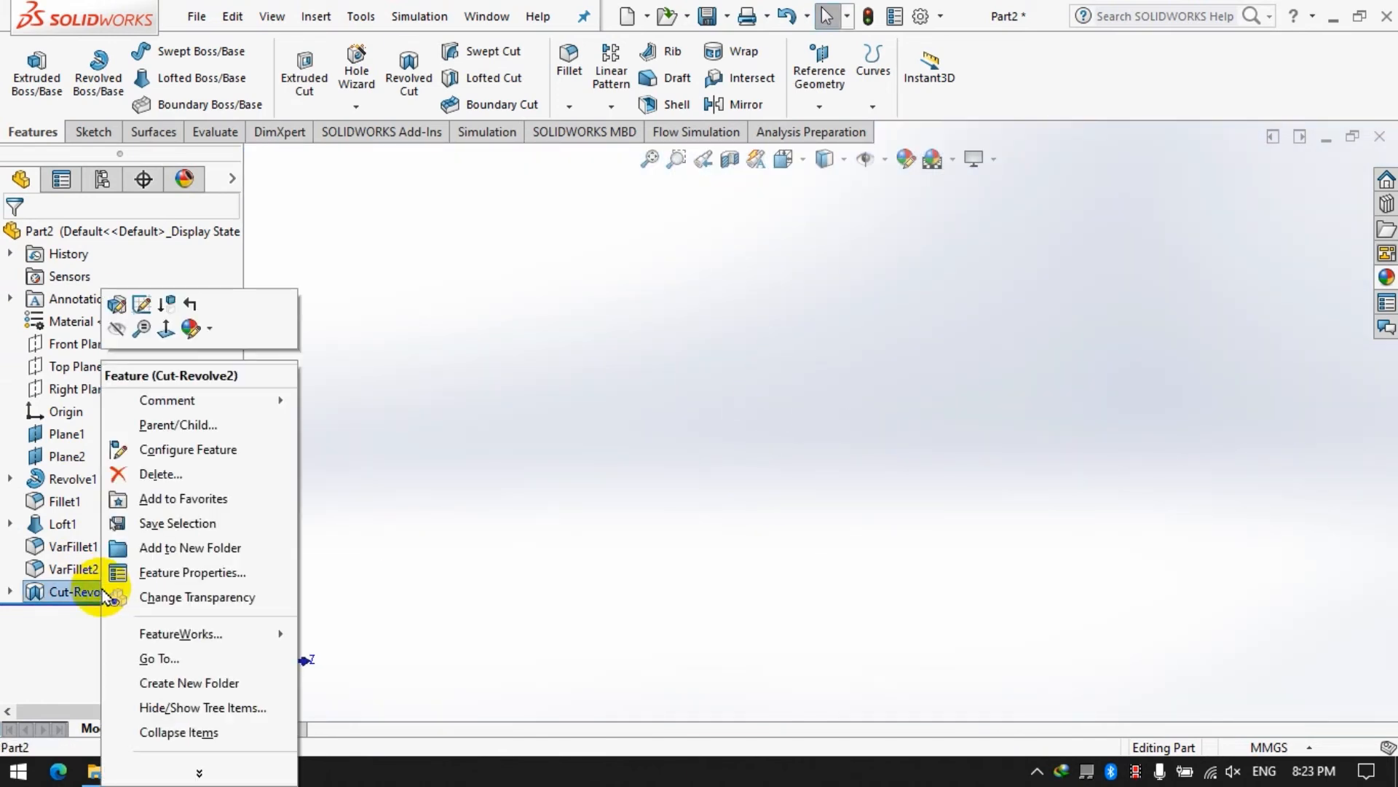
{"action": "left_click", "coordinate": [650, 162]}
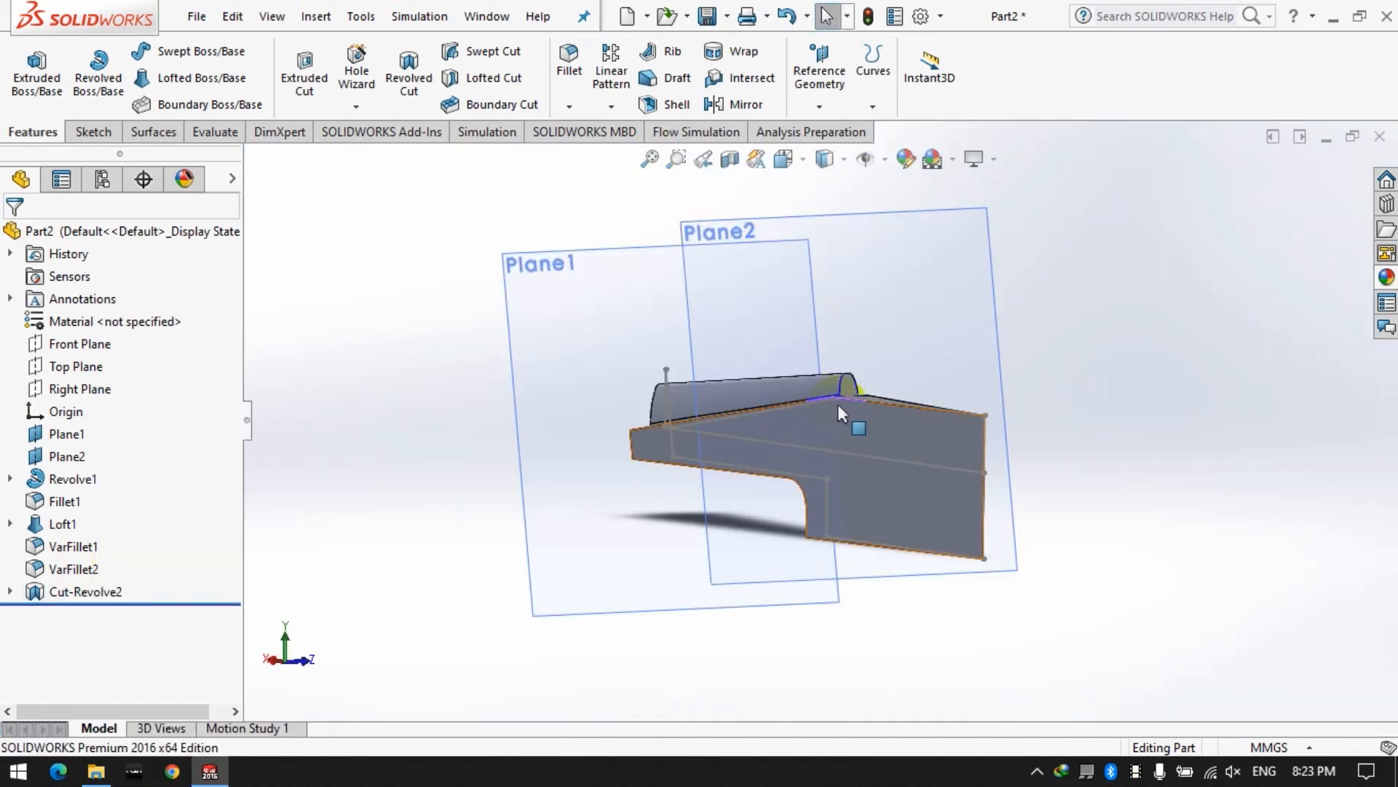
Step: Try to create a variable-size Fillet with a 1 mm radius at both ends of the short root edge on the tooth's inner end face
{"action": "scroll", "coordinate": [838, 404], "scroll_direction": "down", "scroll_amount": 8}
{"action": "scroll", "coordinate": [696, 542], "scroll_direction": "down", "scroll_amount": 6}
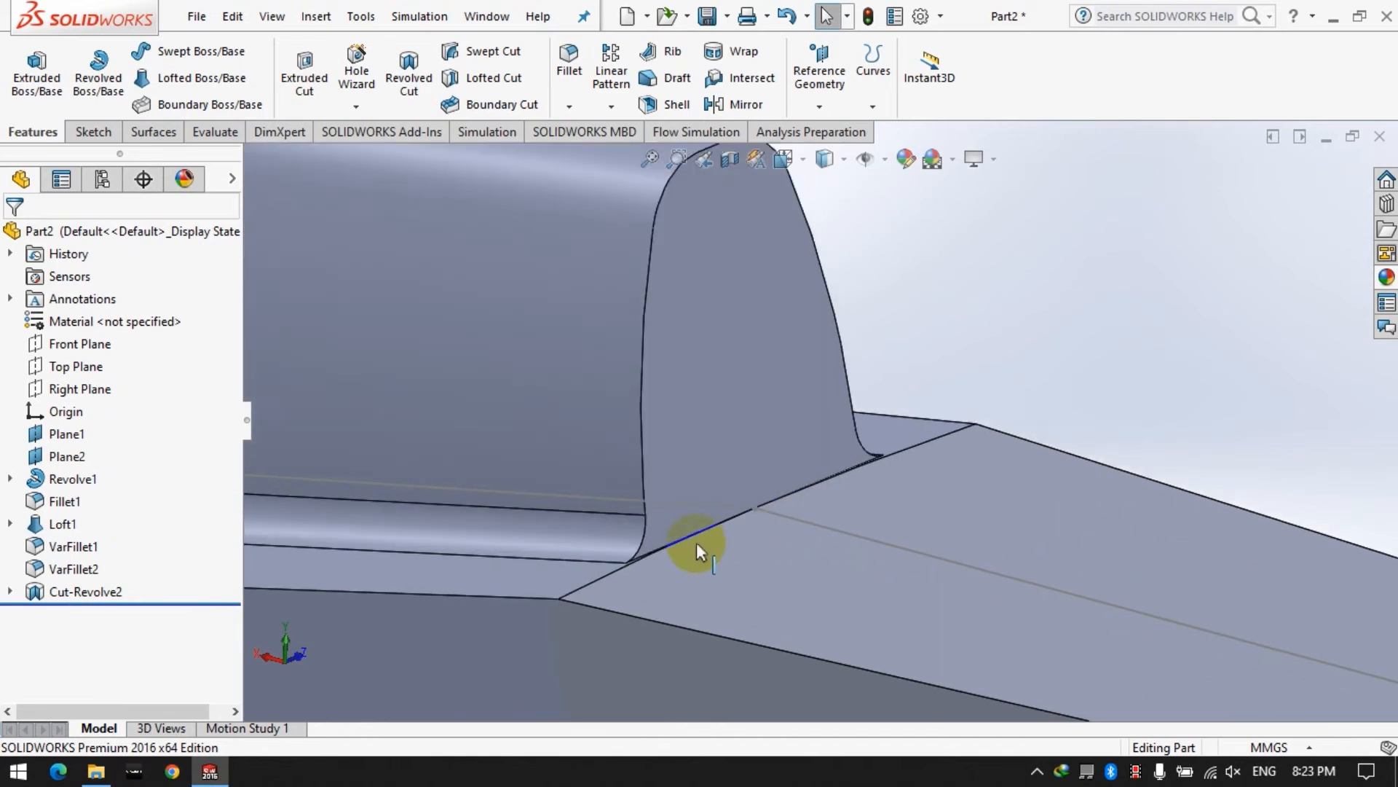
{"action": "middle_click_drag", "start_coordinate": [692, 490], "coordinate": [732, 541]}
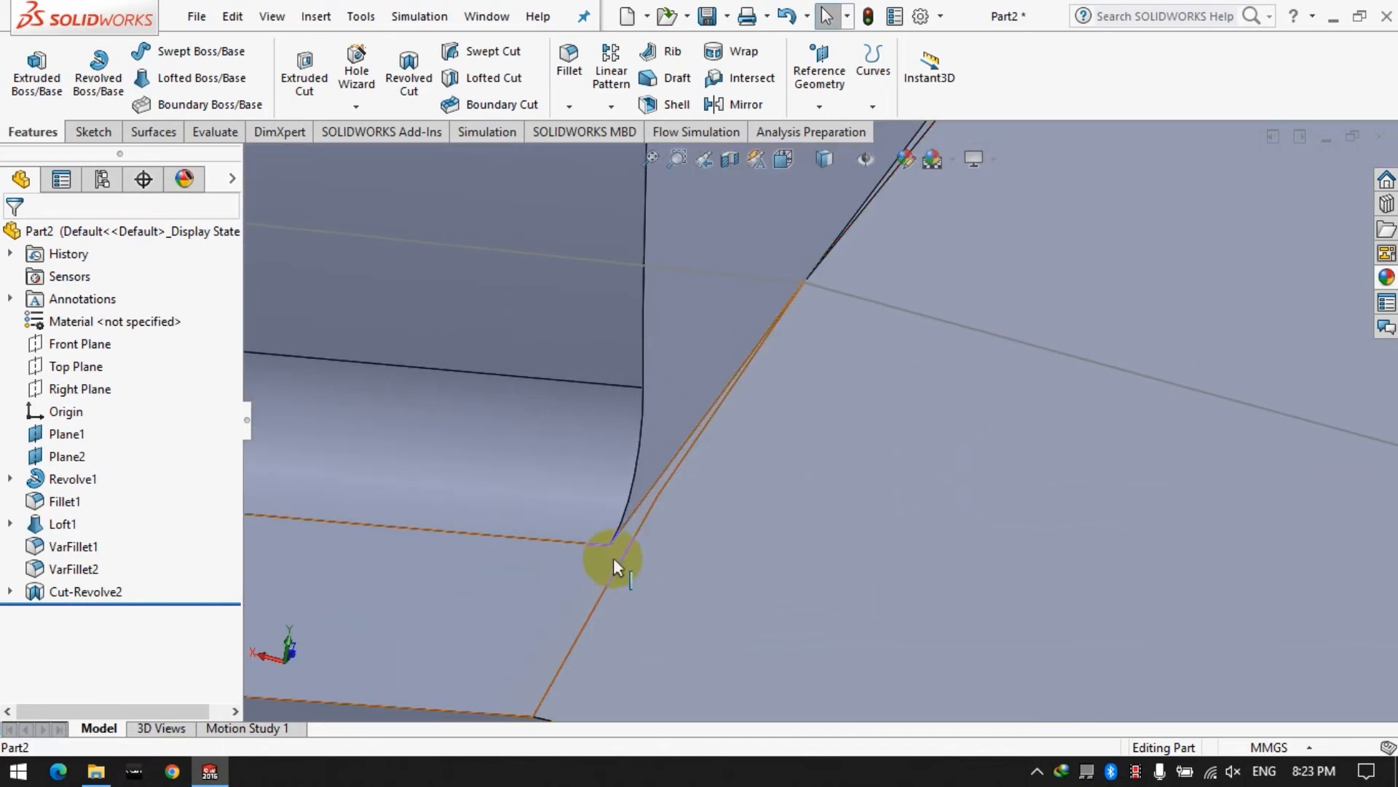
{"action": "left_click", "coordinate": [679, 450]}
{"action": "scroll", "coordinate": [728, 532], "scroll_direction": "up", "scroll_amount": 2}
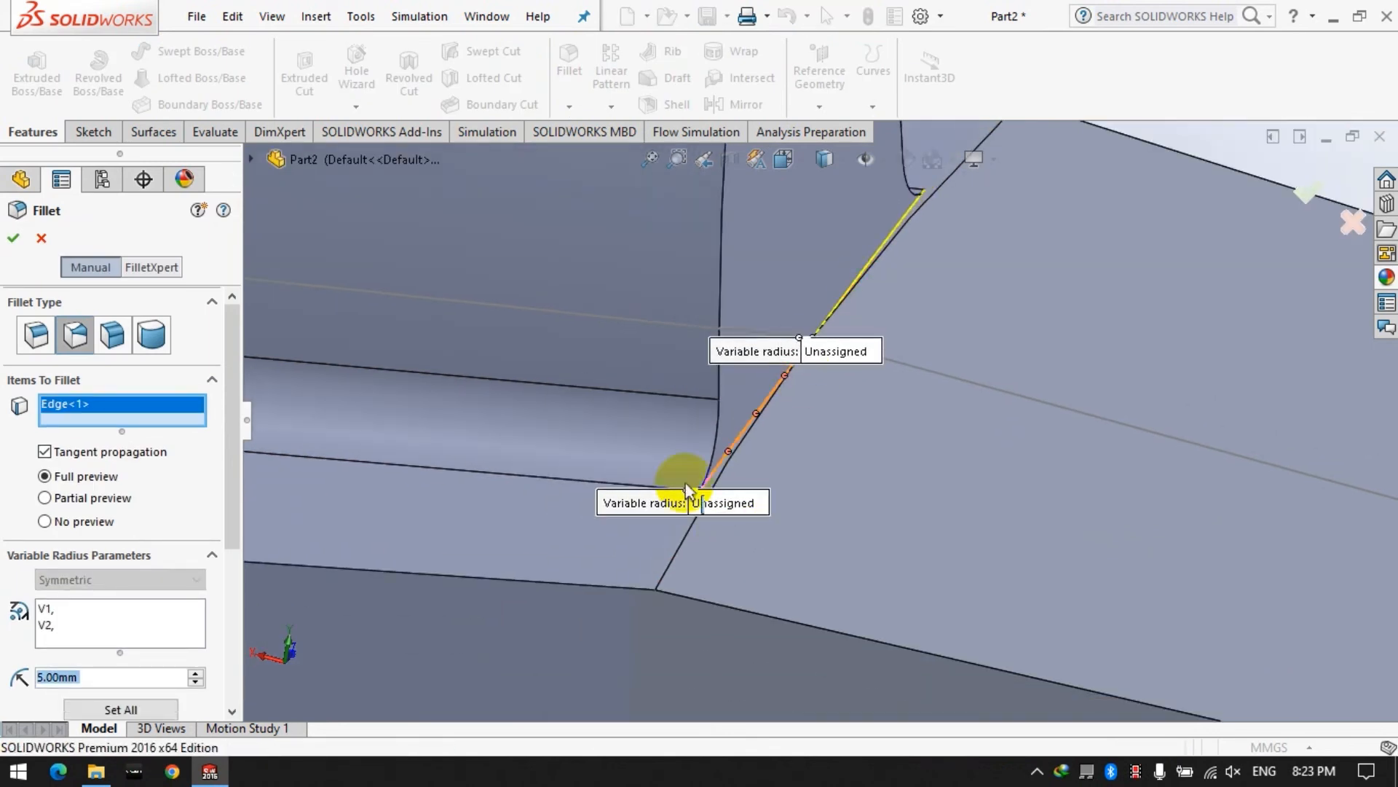
{"action": "left_click", "coordinate": [719, 504]}
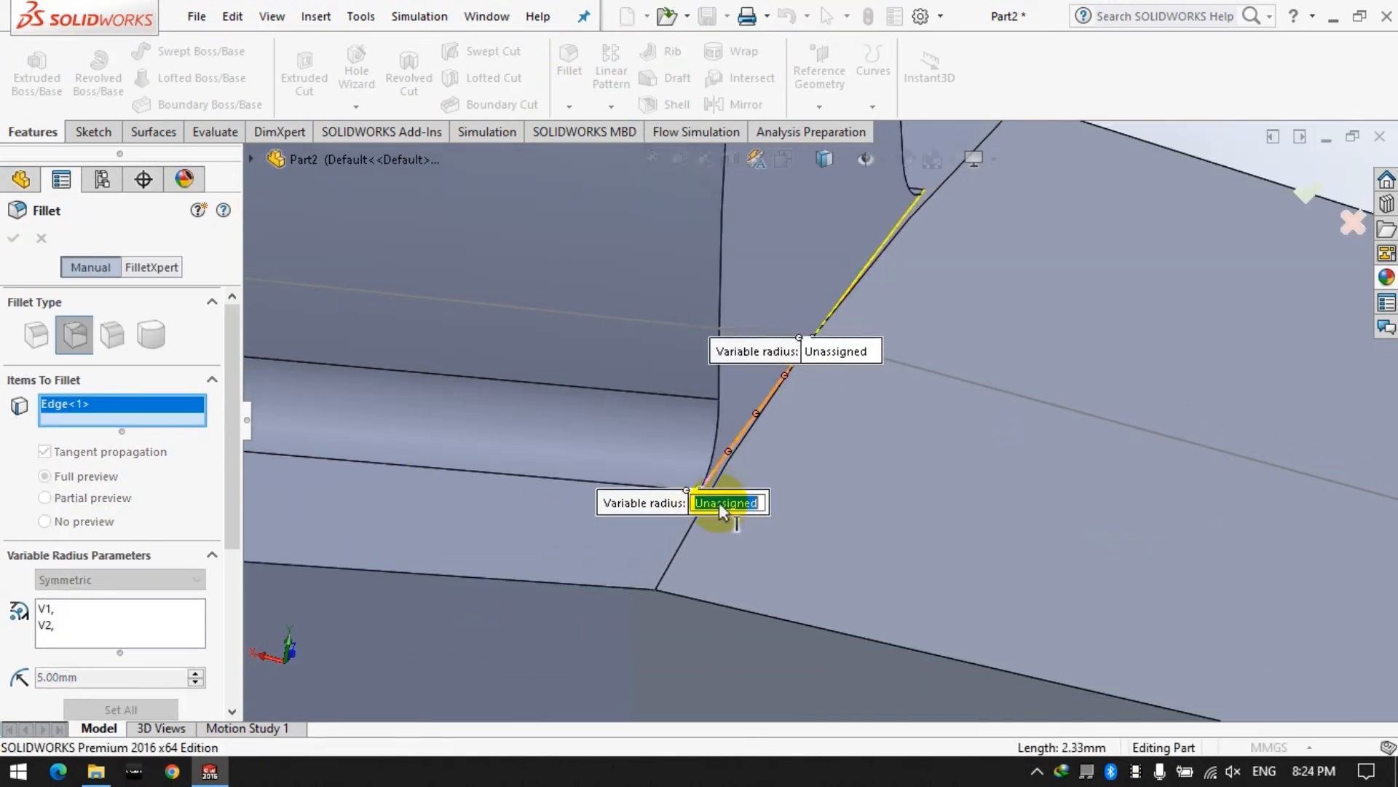
{"action": "key", "text": "Return"}
{"action": "left_click", "coordinate": [836, 351]}
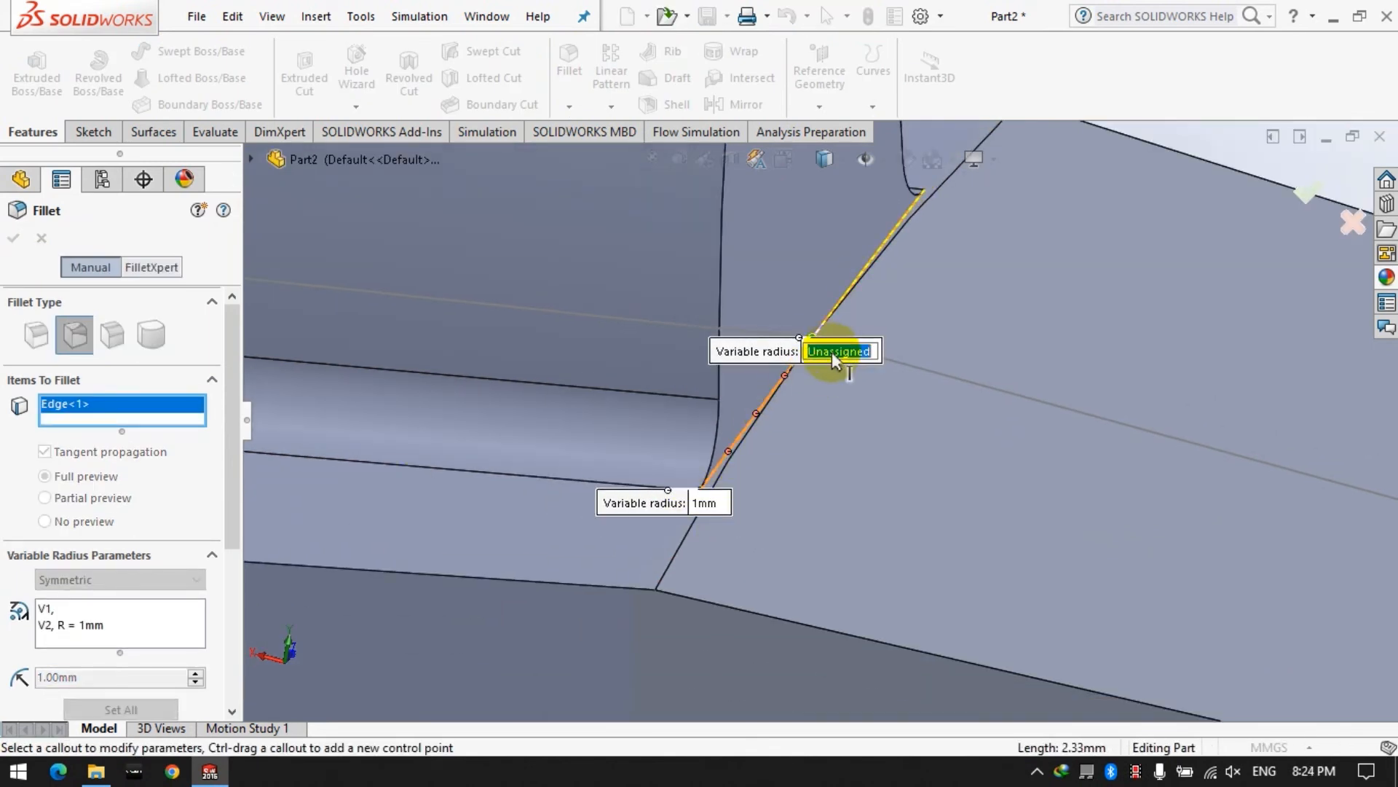
{"action": "type", "text": "1"}
{"action": "key", "text": "Return"}
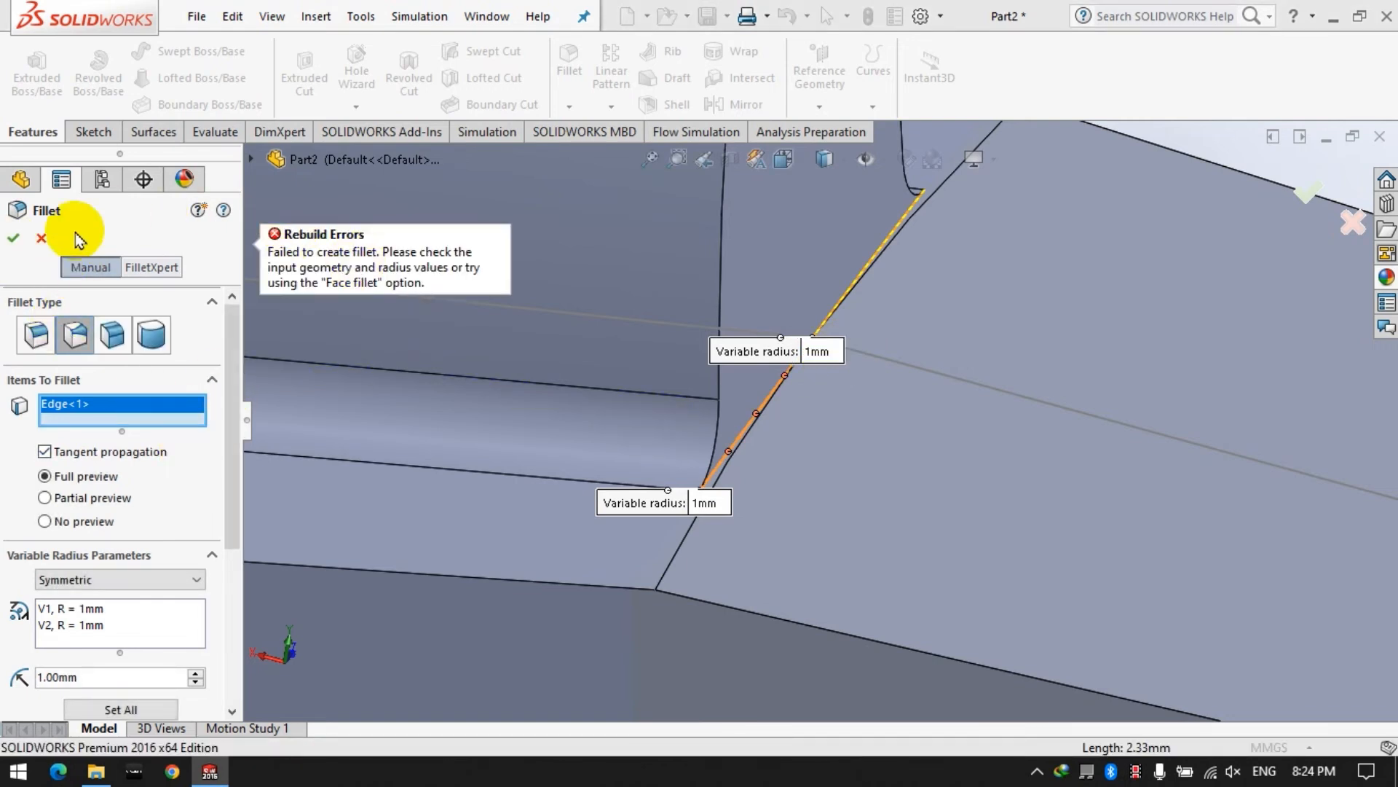
{"action": "left_click", "coordinate": [41, 238]}
{"action": "scroll", "coordinate": [829, 444], "scroll_direction": "up", "scroll_amount": 5}
{"action": "middle_click_drag", "start_coordinate": [529, 437], "coordinate": [638, 577]}
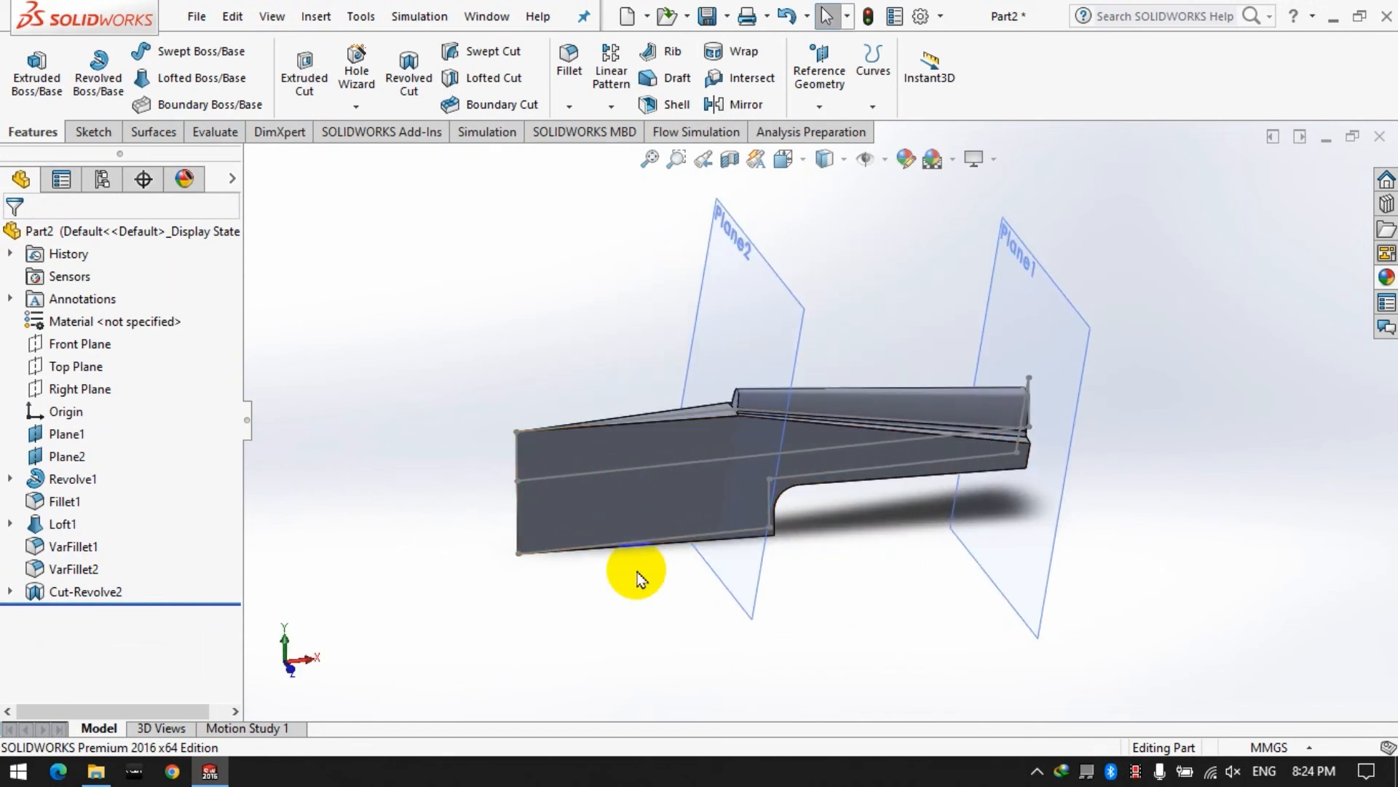
{"action": "left_click", "coordinate": [611, 107]}
{"action": "left_click", "coordinate": [625, 157]}
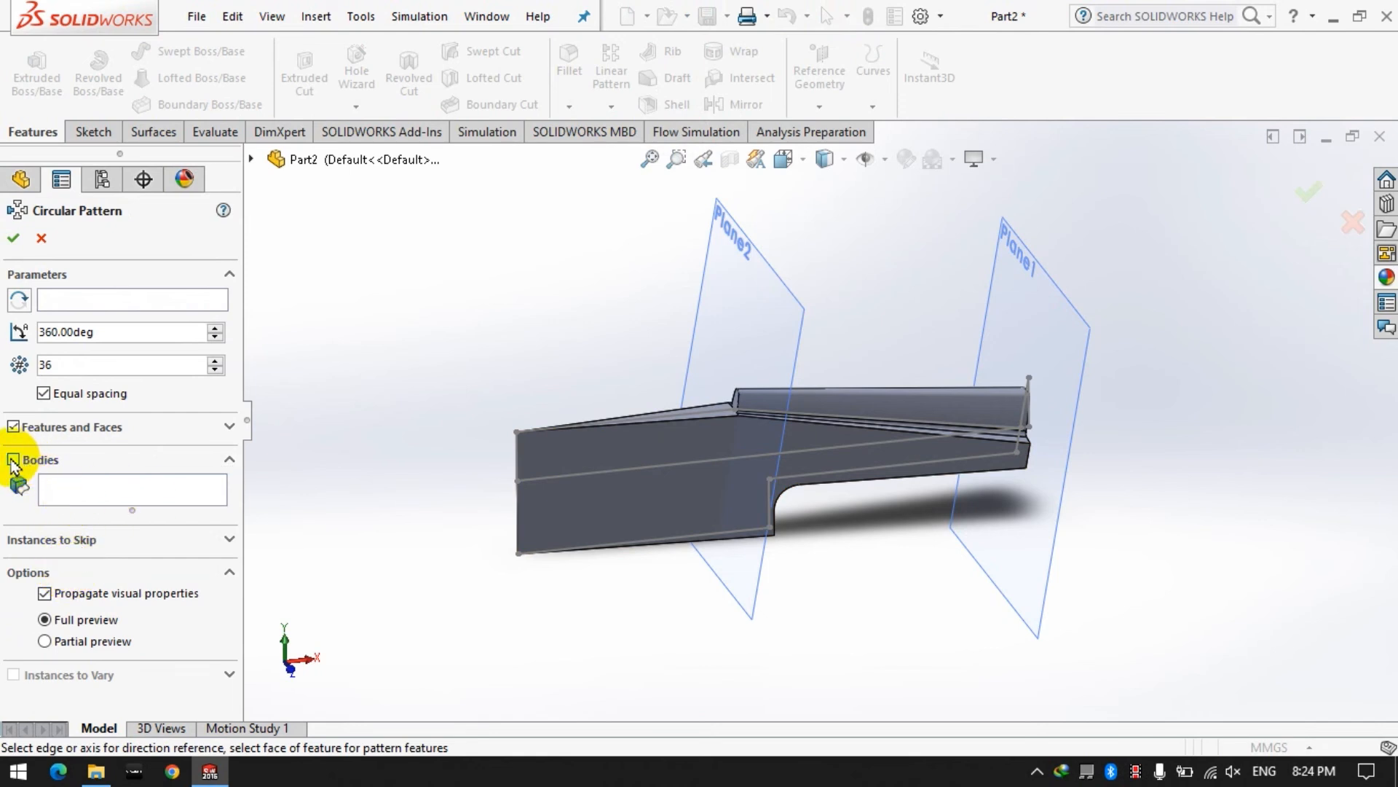
{"action": "left_click", "coordinate": [583, 493]}
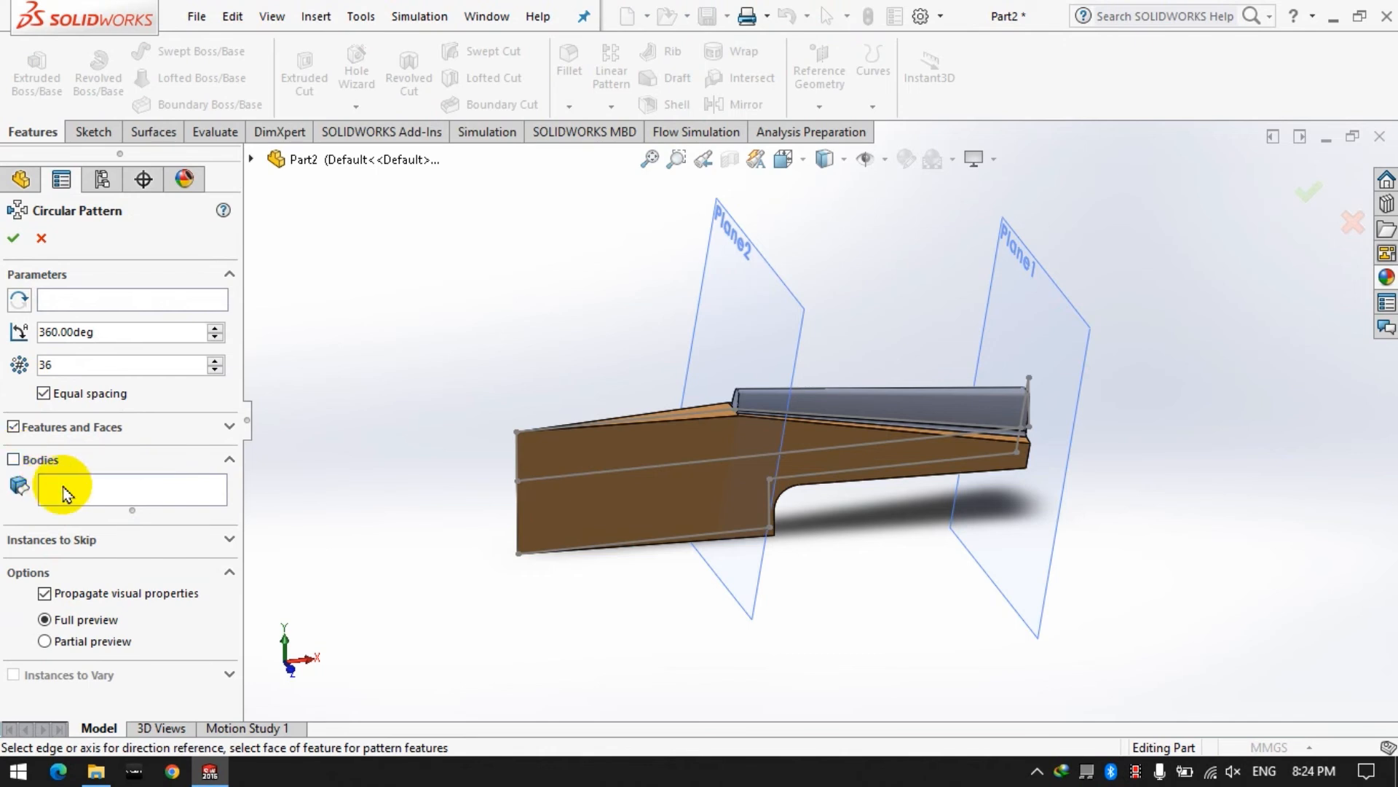
{"action": "key", "text": "Escape"}
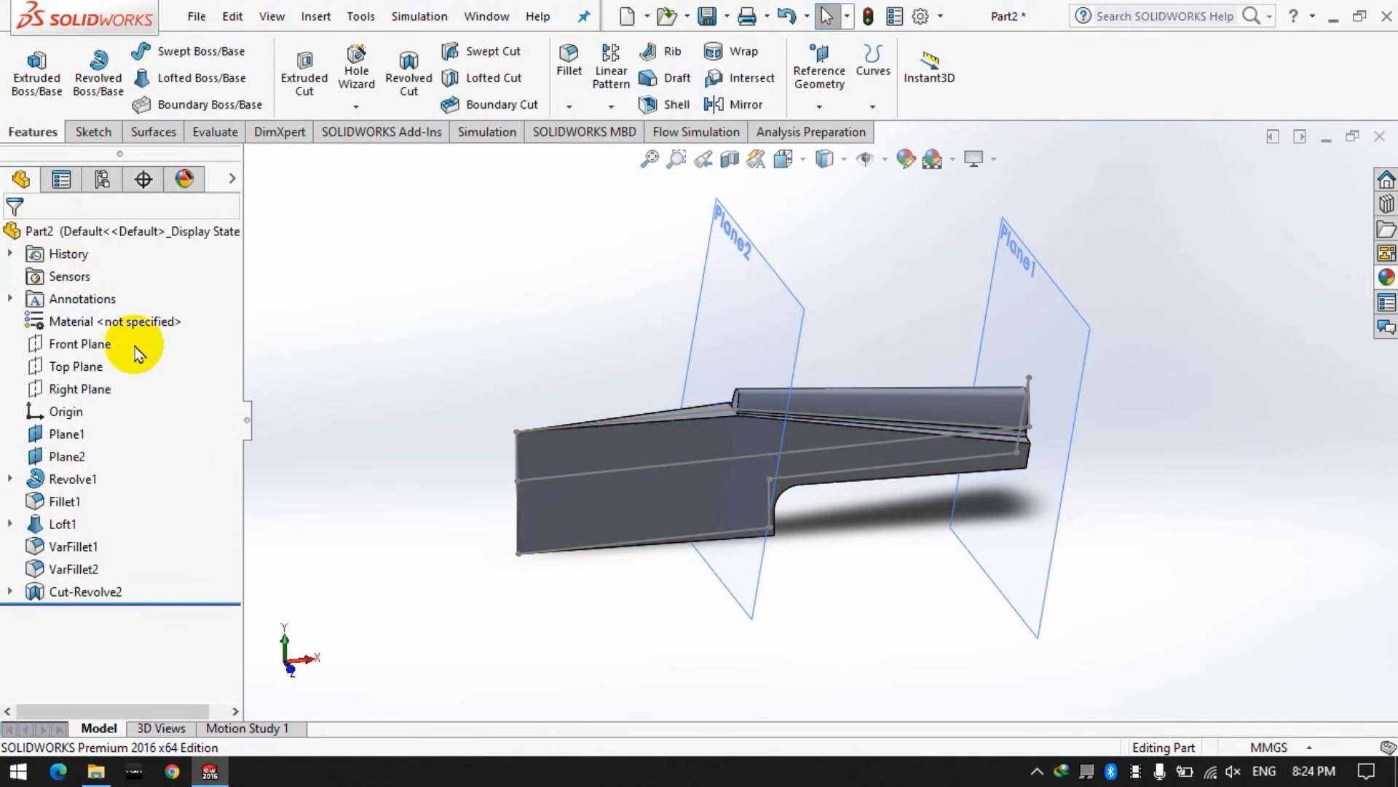
{"action": "left_click", "coordinate": [11, 300]}
{"action": "left_click", "coordinate": [11, 299]}
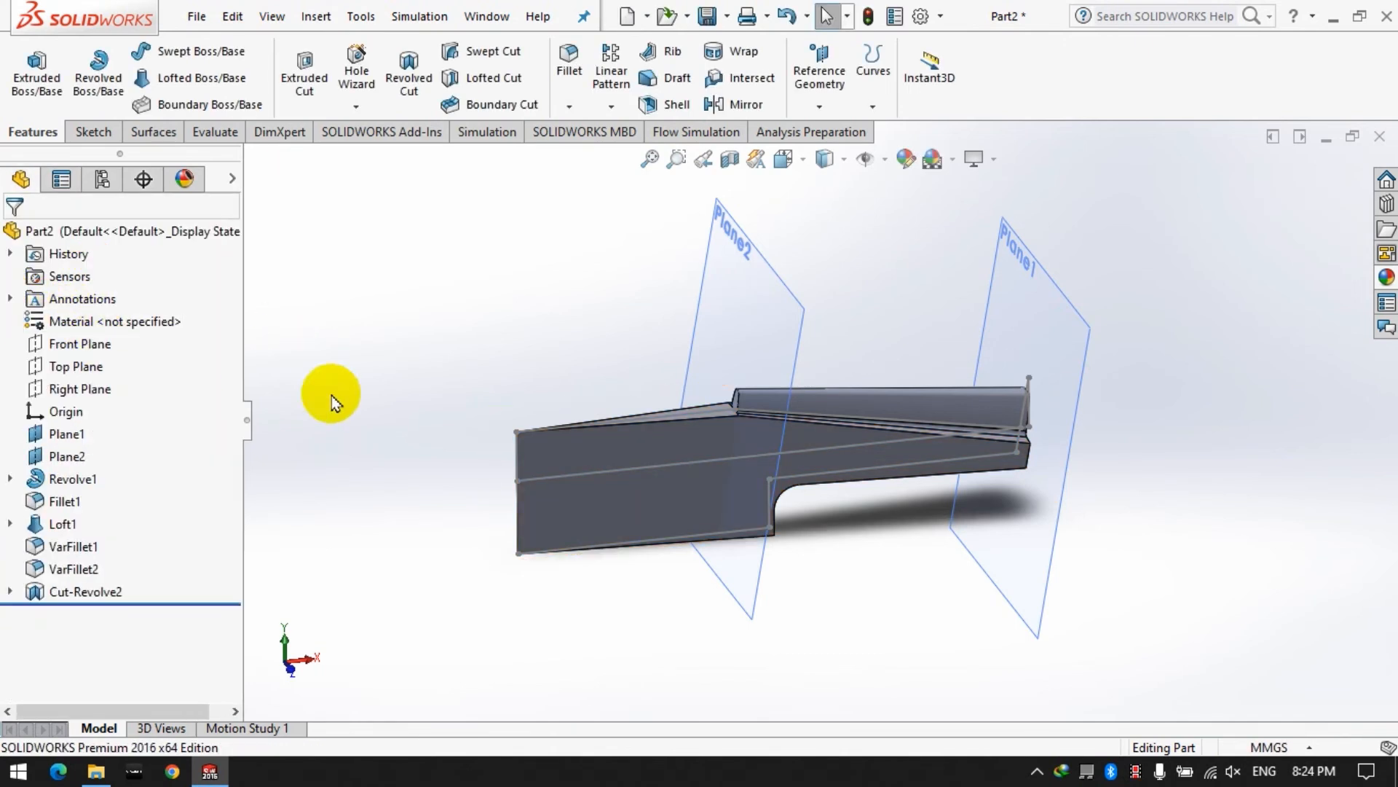
Step: Circular-pattern the trimmed tooth sector body about its inner vertical edge, with 36 equally spaced instances over 360 degrees
{"action": "left_click", "coordinate": [611, 106]}
{"action": "left_click", "coordinate": [596, 156]}
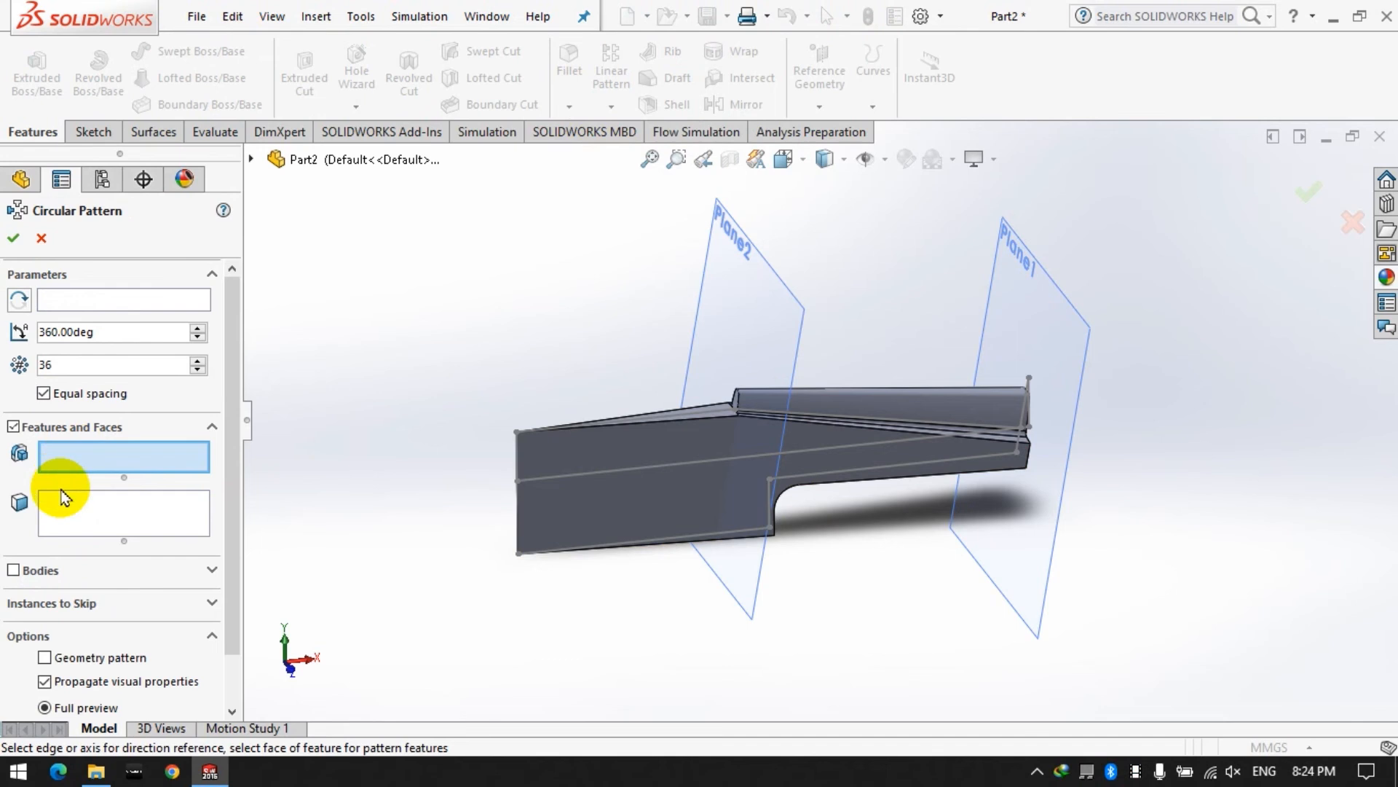
{"action": "left_click", "coordinate": [63, 509]}
{"action": "left_click", "coordinate": [13, 427]}
{"action": "left_click", "coordinate": [13, 459]}
{"action": "left_click", "coordinate": [624, 514]}
{"action": "left_click", "coordinate": [67, 301]}
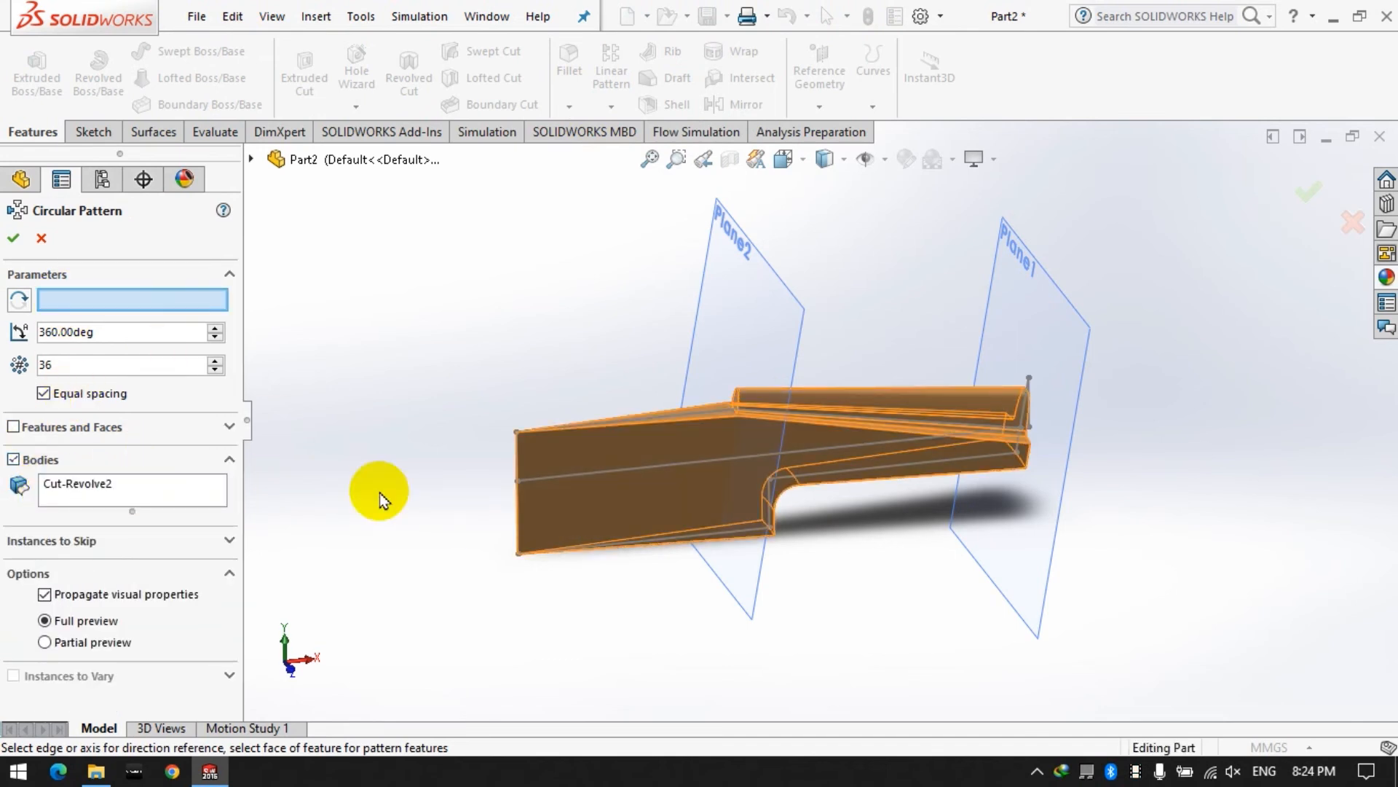
{"action": "left_click", "coordinate": [518, 514]}
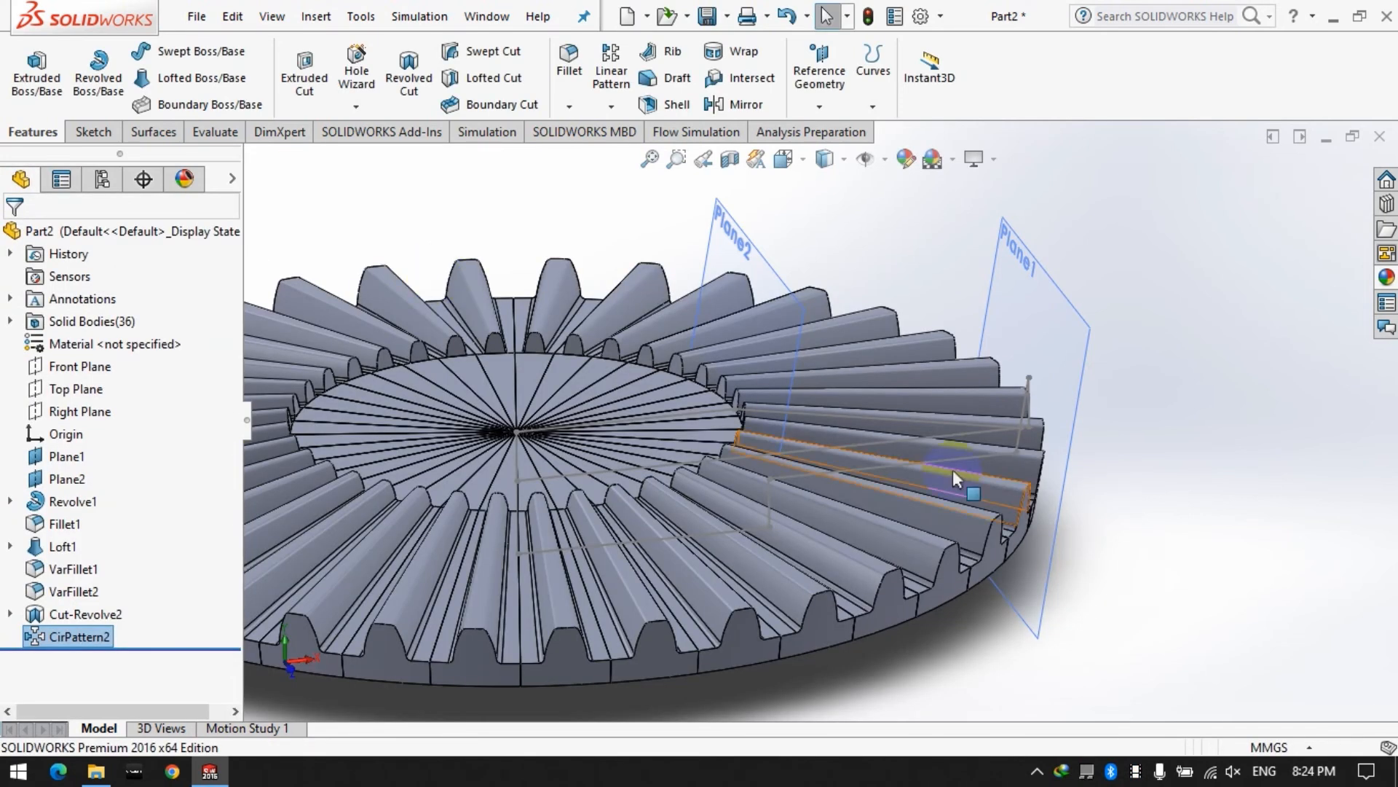
Step: Combine the patterned sector bodies and the original body with the Add operation, selecting them together across the gear
{"action": "scroll", "coordinate": [986, 593], "scroll_direction": "down", "scroll_amount": 2}
{"action": "scroll", "coordinate": [740, 481], "scroll_direction": "up", "scroll_amount": 5}
{"action": "middle_click_drag", "start_coordinate": [738, 476], "coordinate": [835, 497]}
{"action": "scroll", "coordinate": [835, 497], "scroll_direction": "up", "scroll_amount": 3}
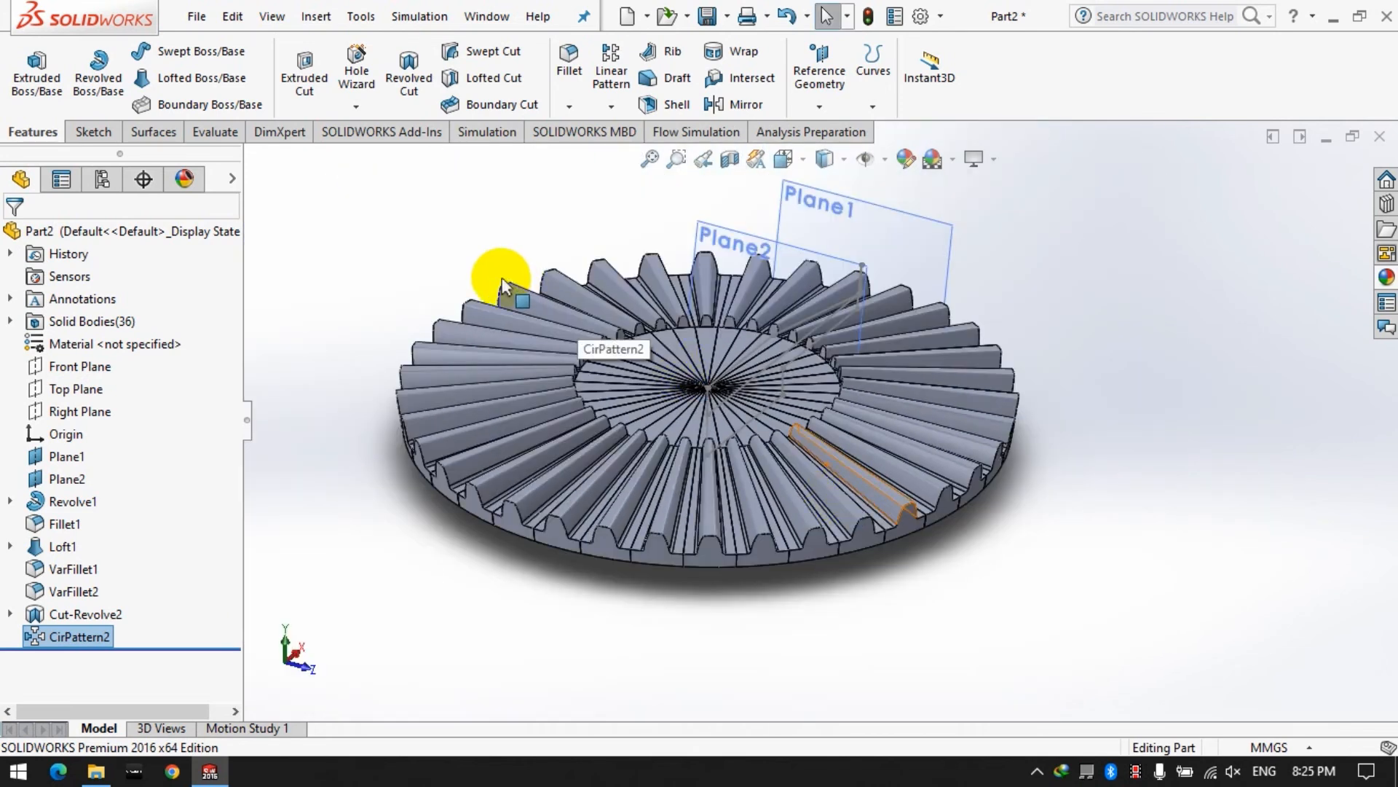
{"action": "left_click", "coordinate": [416, 219]}
{"action": "left_click", "coordinate": [194, 24]}
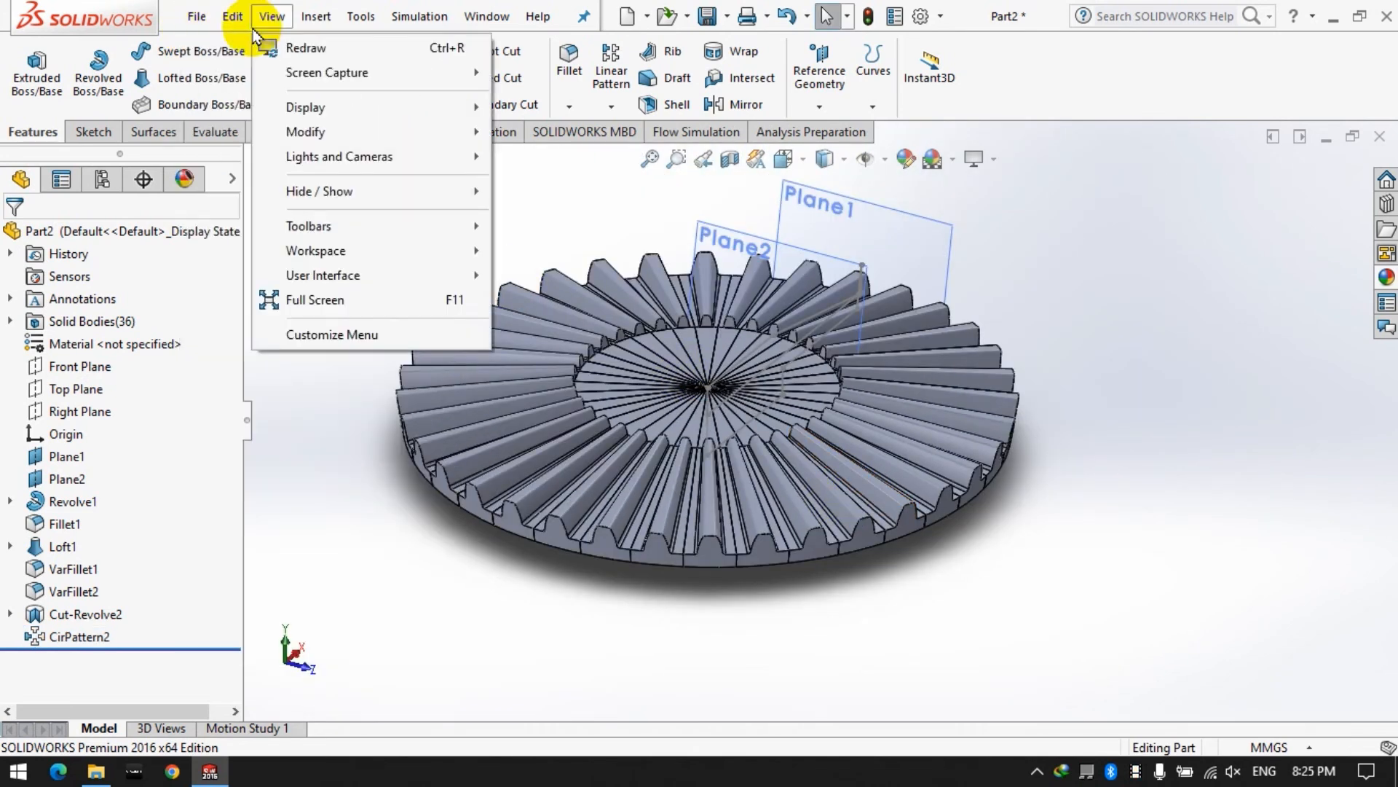
{"action": "mouse_move", "coordinate": [311, 20]}
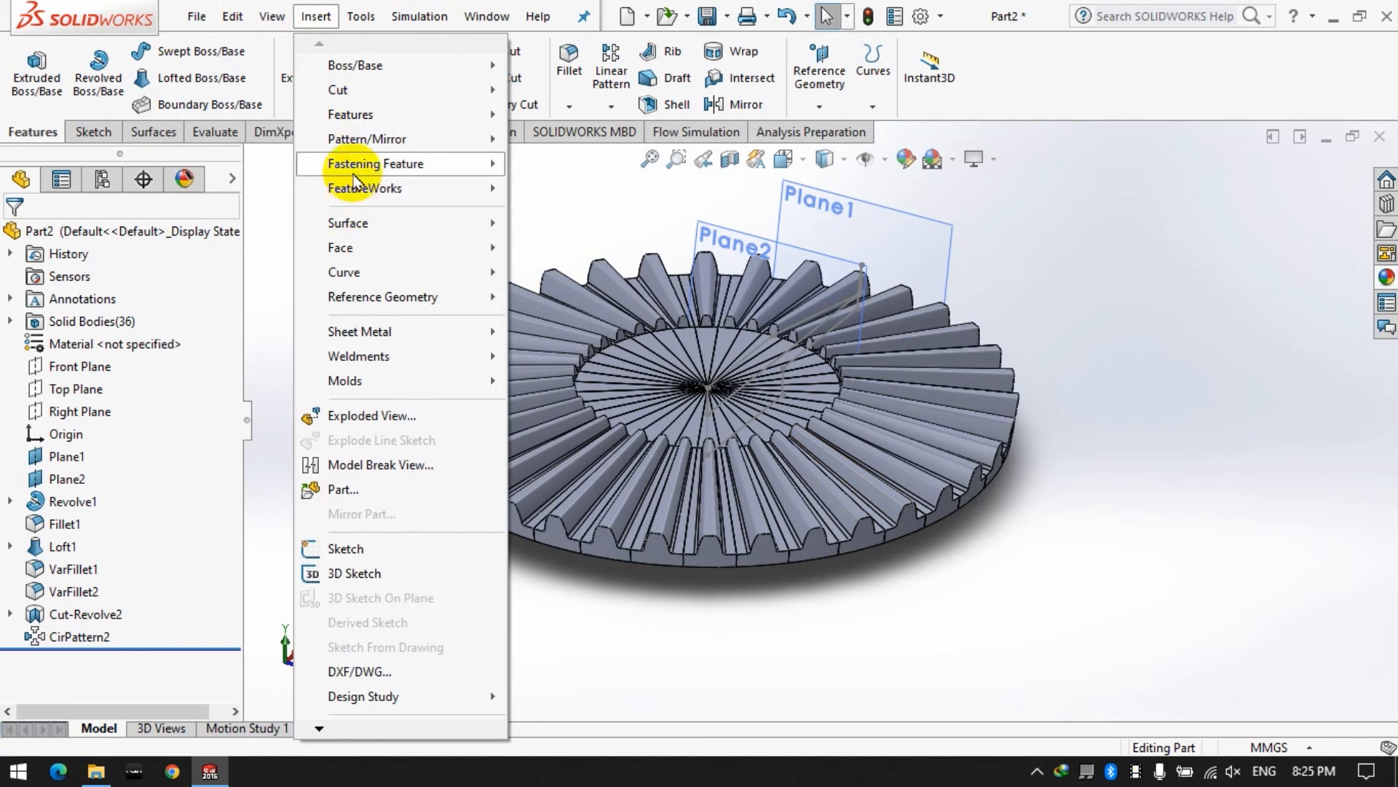
{"action": "mouse_move", "coordinate": [364, 188]}
{"action": "mouse_move", "coordinate": [359, 115]}
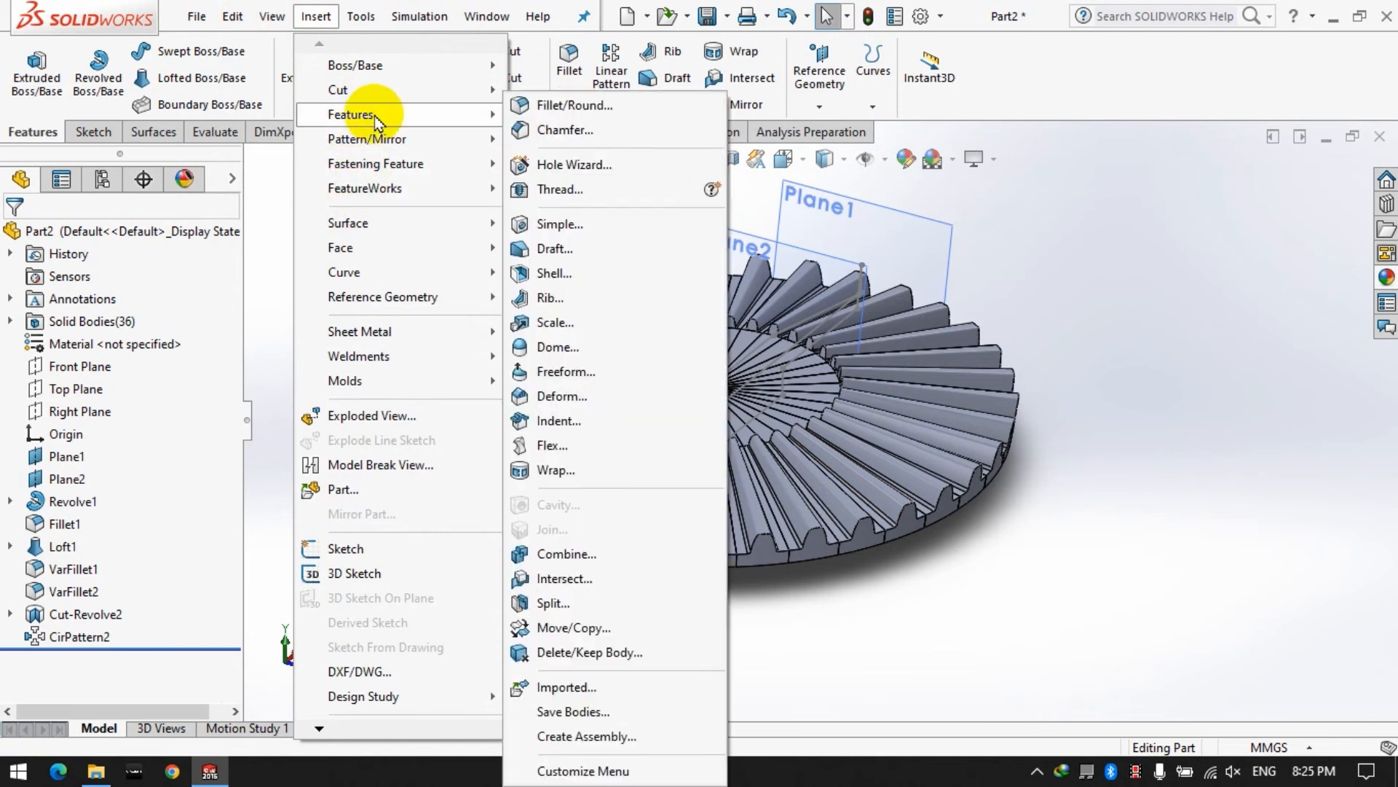
{"action": "left_click", "coordinate": [551, 557]}
{"action": "left_click", "coordinate": [550, 538]}
{"action": "scroll", "coordinate": [659, 650], "scroll_direction": "up", "scroll_amount": 4}
{"action": "left_click_drag", "start_coordinate": [603, 320], "coordinate": [1032, 587]}
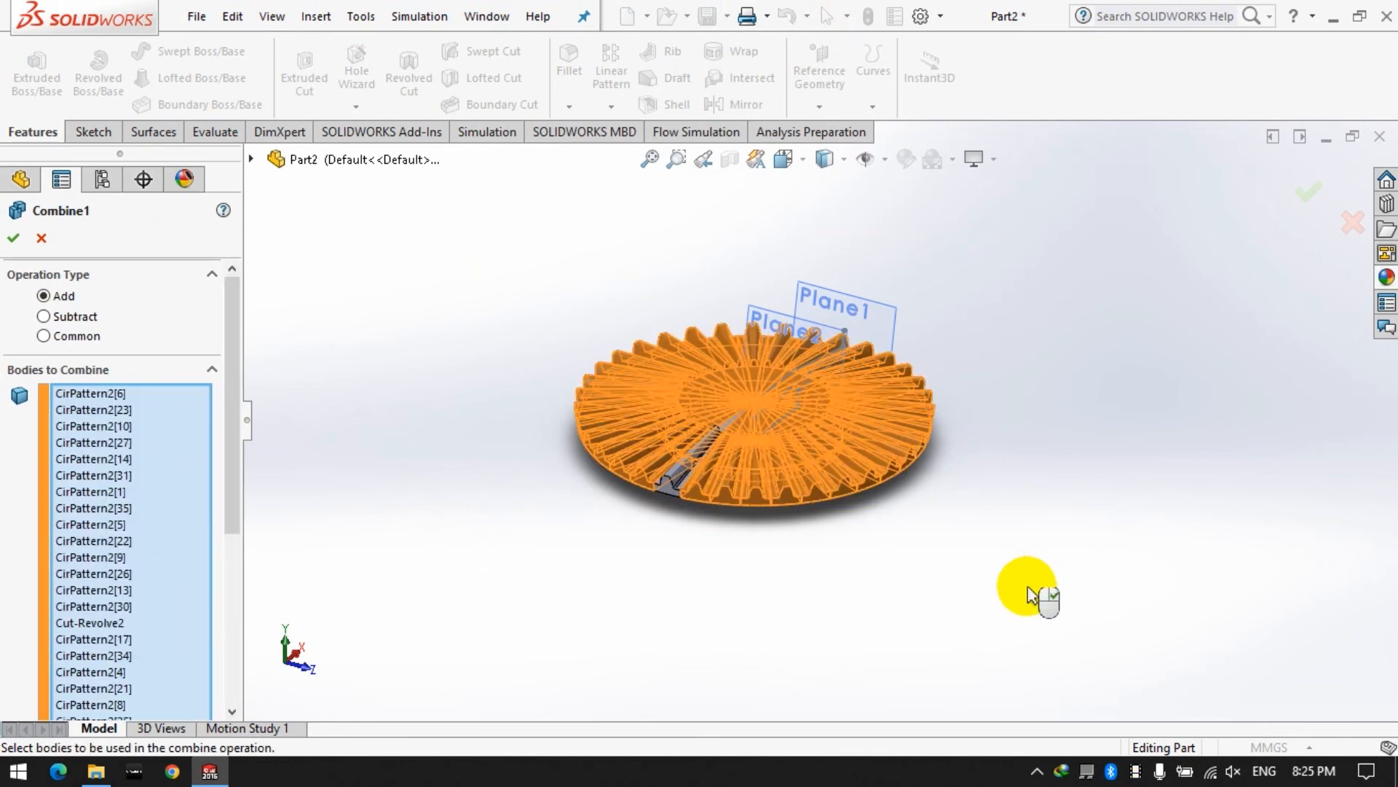
{"action": "left_click_drag", "start_coordinate": [230, 441], "coordinate": [203, 706]}
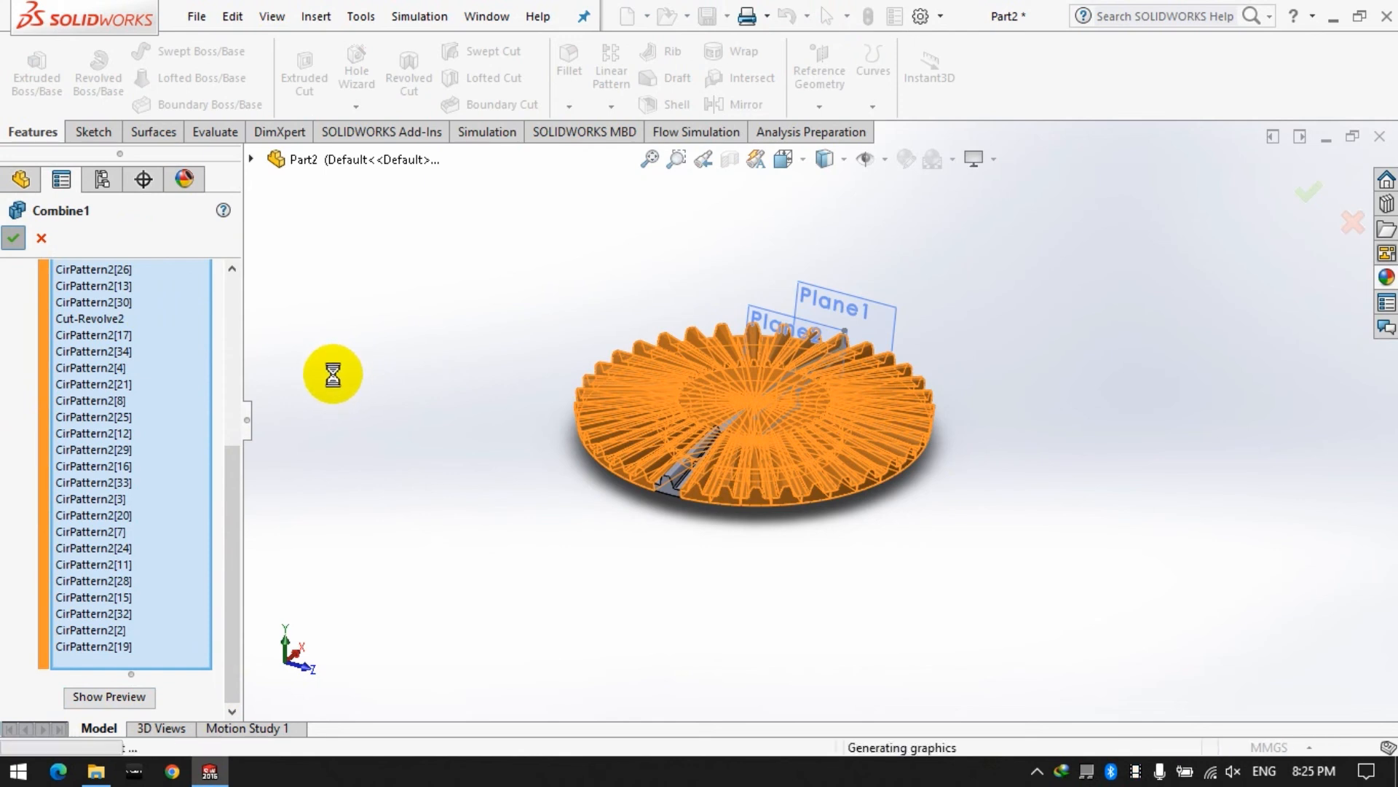
Step: Edit the Combine feature to include the sector body left out of the selection, keeping the Add operation
{"action": "scroll", "coordinate": [756, 462], "scroll_direction": "down", "scroll_amount": 4}
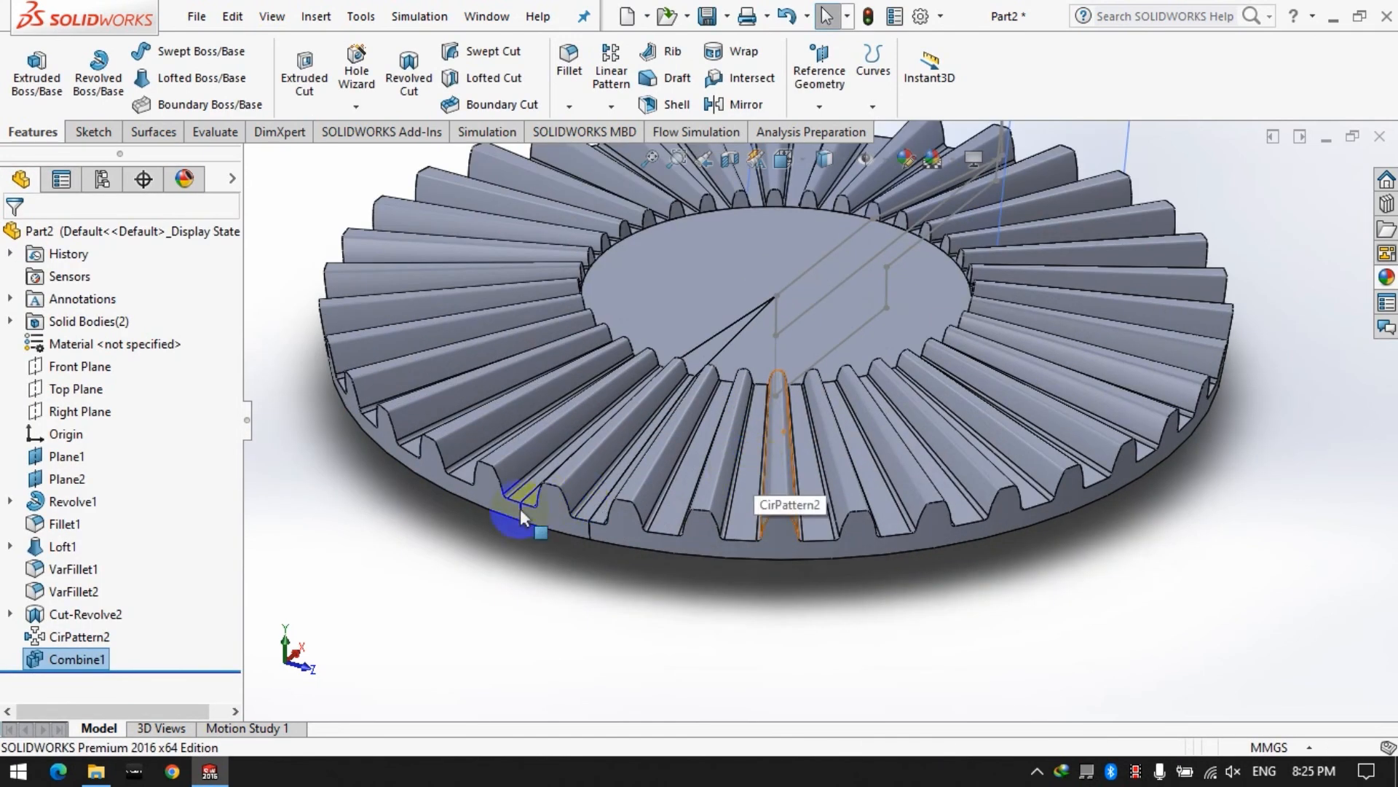
{"action": "right_click", "coordinate": [88, 662]}
{"action": "left_click", "coordinate": [109, 318]}
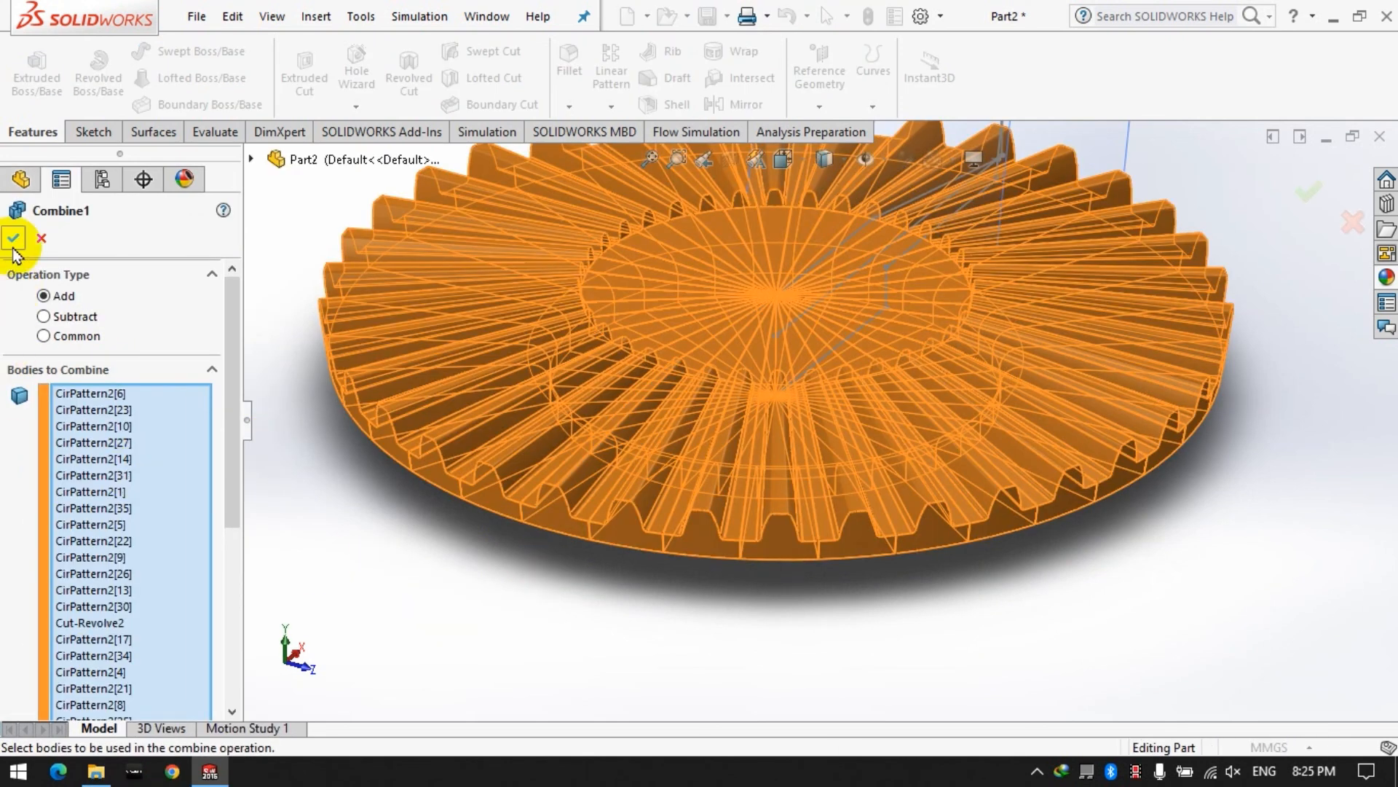
{"action": "left_click", "coordinate": [13, 243]}
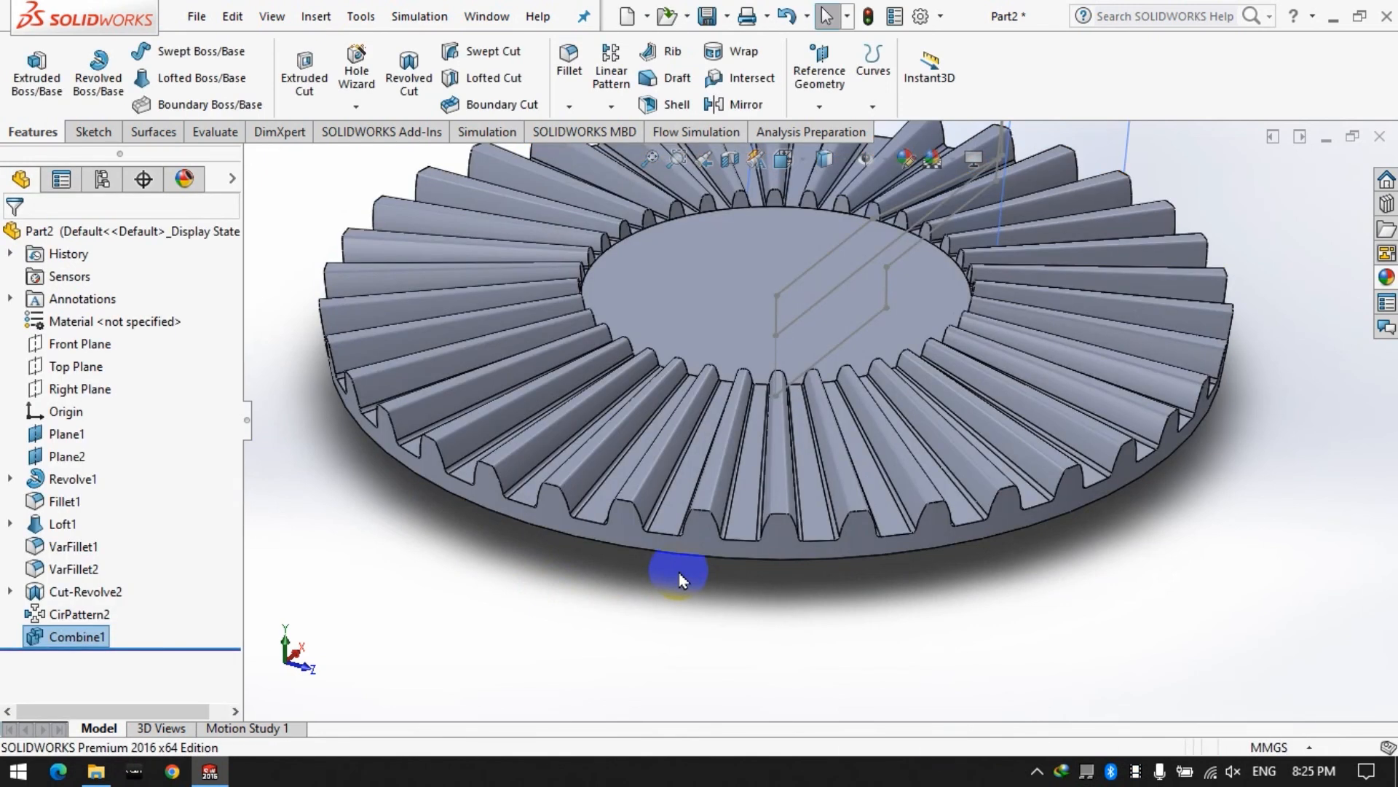
Step: Start a sketch on the gear's flat central face and draw a circle about 38 mm in diameter centered on the origin
{"action": "left_click", "coordinate": [679, 572]}
{"action": "scroll", "coordinate": [764, 484], "scroll_direction": "up", "scroll_amount": 4}
{"action": "scroll", "coordinate": [799, 359], "scroll_direction": "down", "scroll_amount": 2}
{"action": "middle_click_drag", "start_coordinate": [799, 358], "coordinate": [800, 388]}
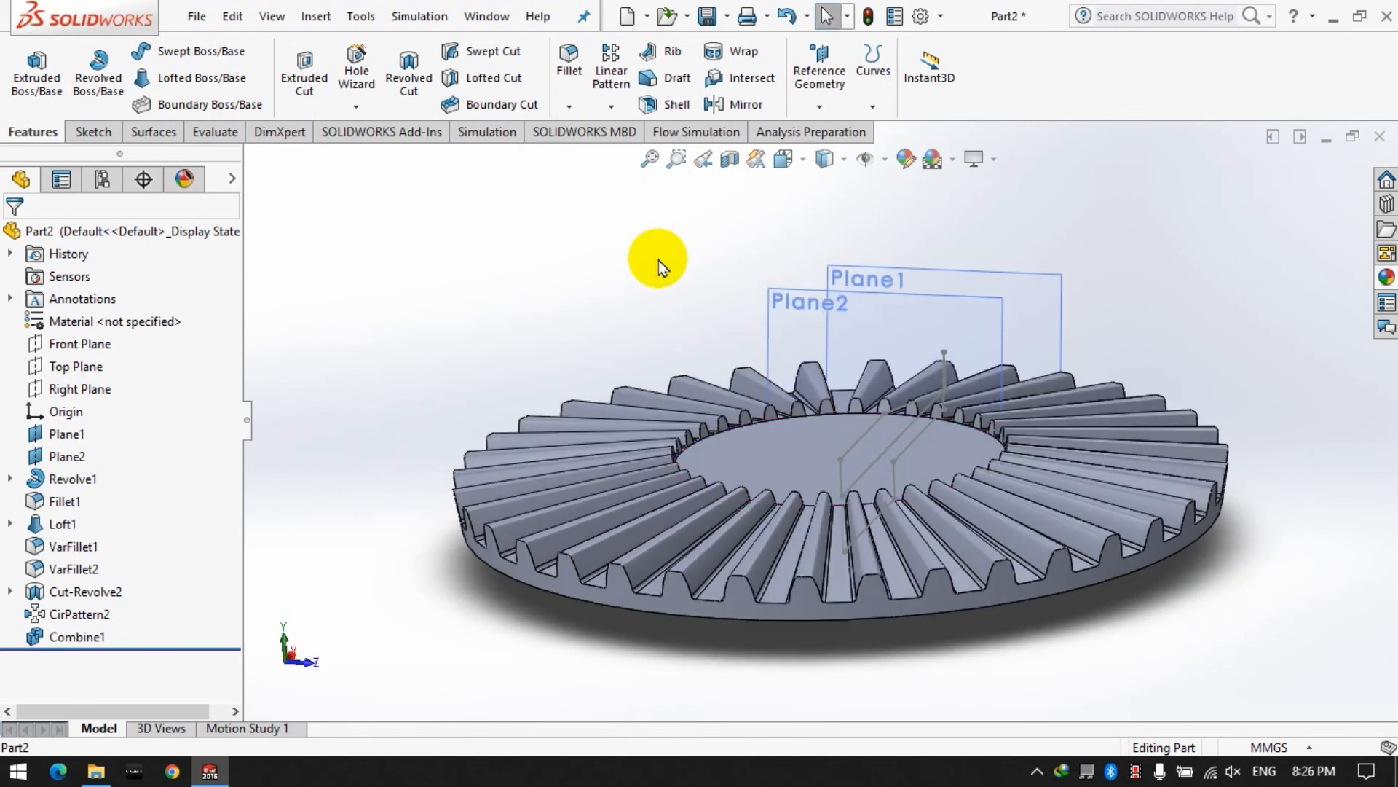
{"action": "left_click", "coordinate": [92, 131]}
{"action": "left_click", "coordinate": [29, 62]}
{"action": "left_click", "coordinate": [715, 452]}
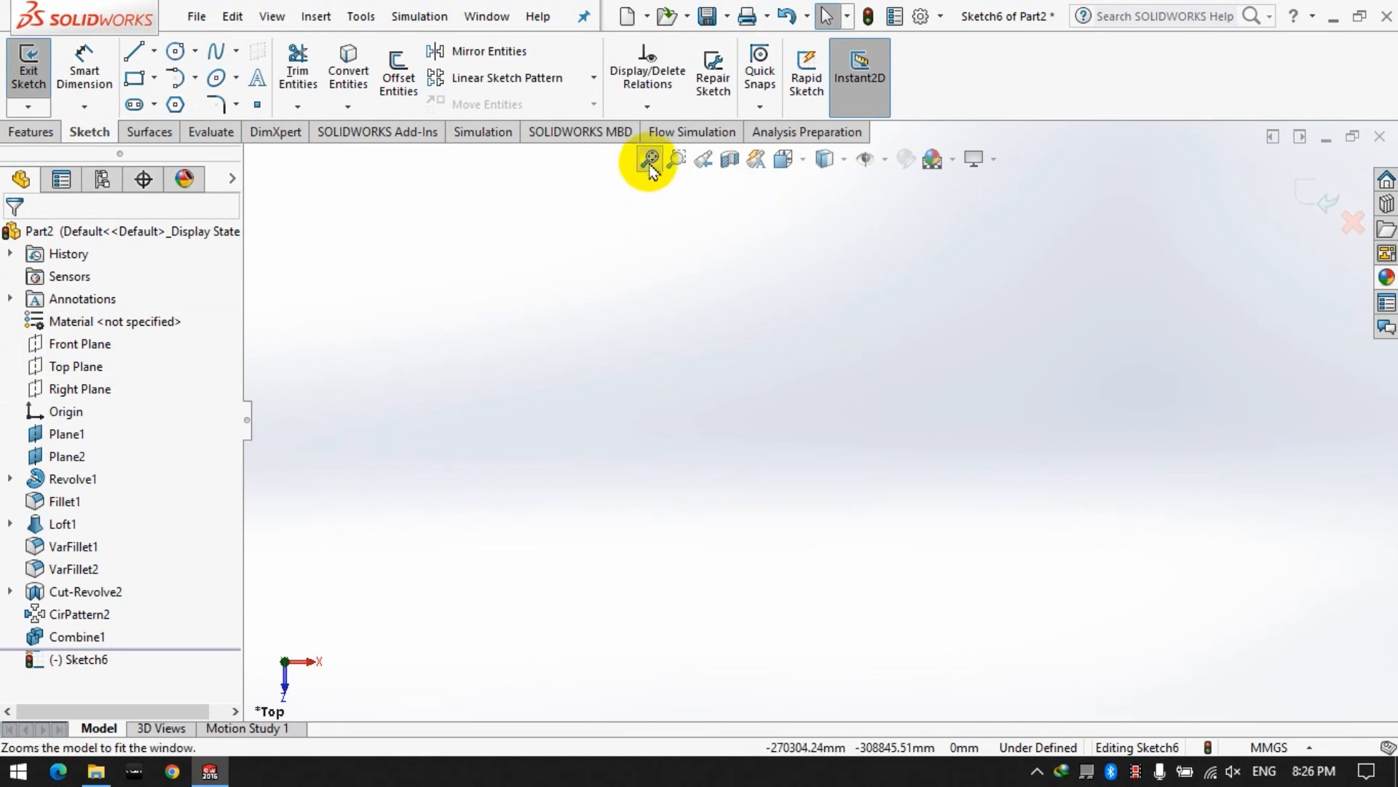
{"action": "left_click", "coordinate": [649, 159]}
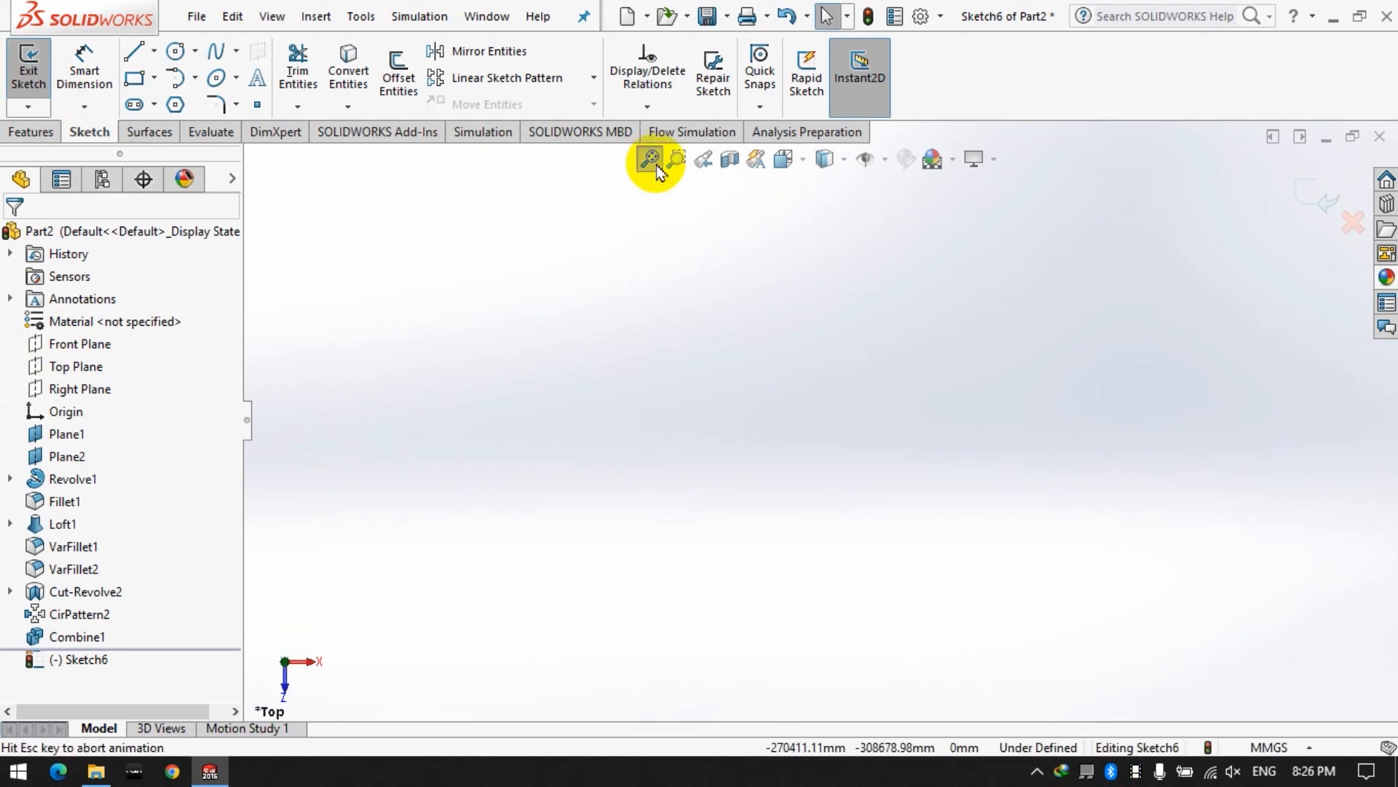
{"action": "left_click", "coordinate": [175, 50]}
{"action": "left_click", "coordinate": [814, 420]}
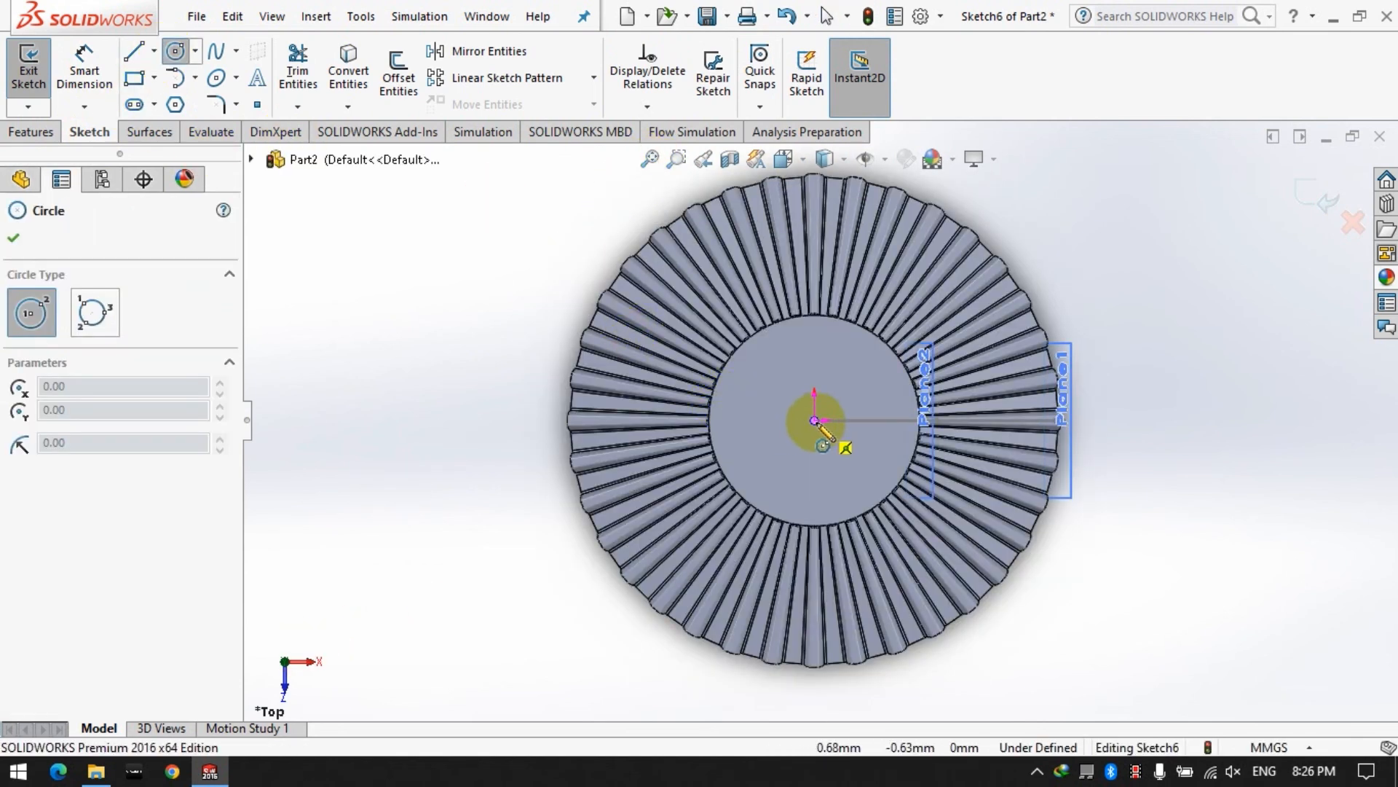
{"action": "left_click", "coordinate": [772, 444]}
Step: Dimension the circle's diameter as 40 mm and exit the sketch
{"action": "left_click", "coordinate": [84, 65]}
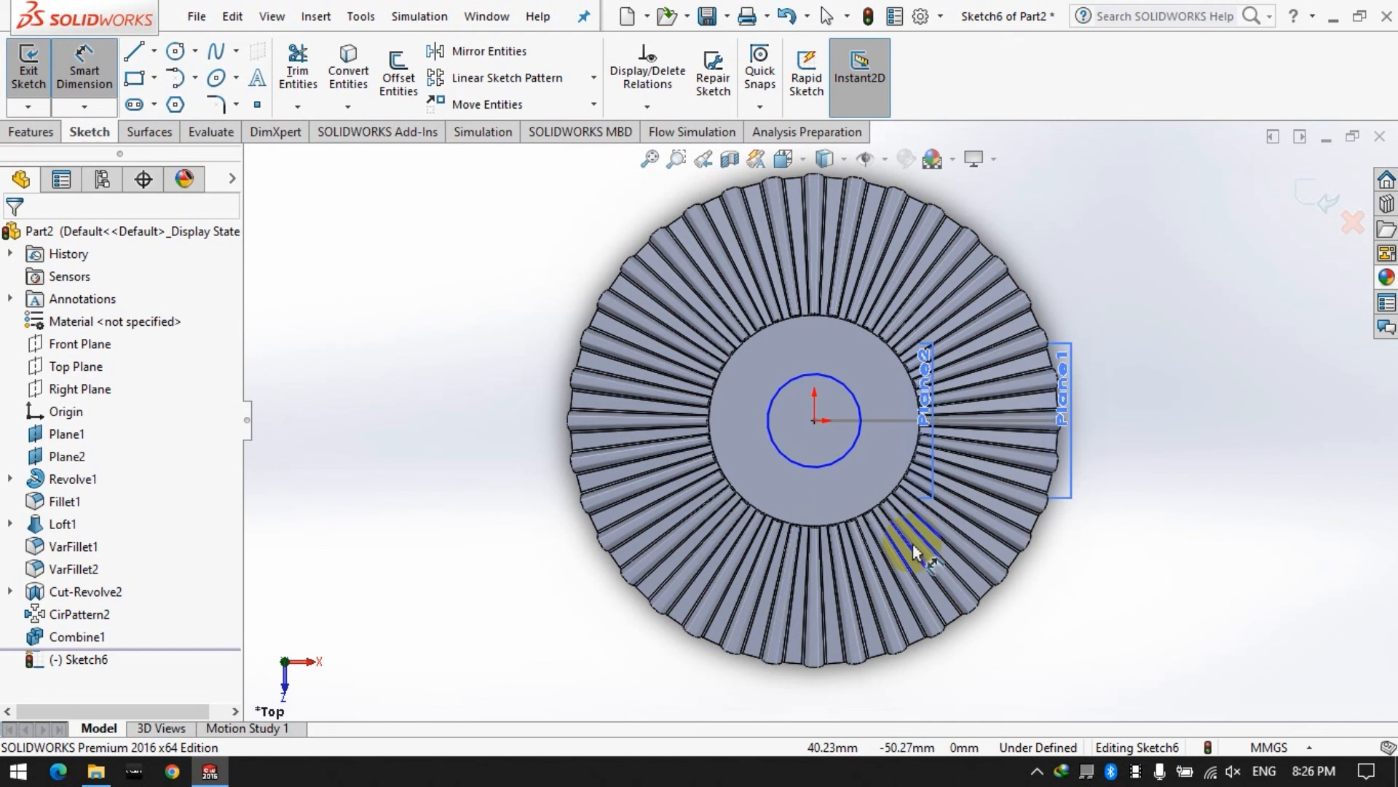
{"action": "left_click", "coordinate": [778, 451]}
{"action": "left_click", "coordinate": [470, 451]}
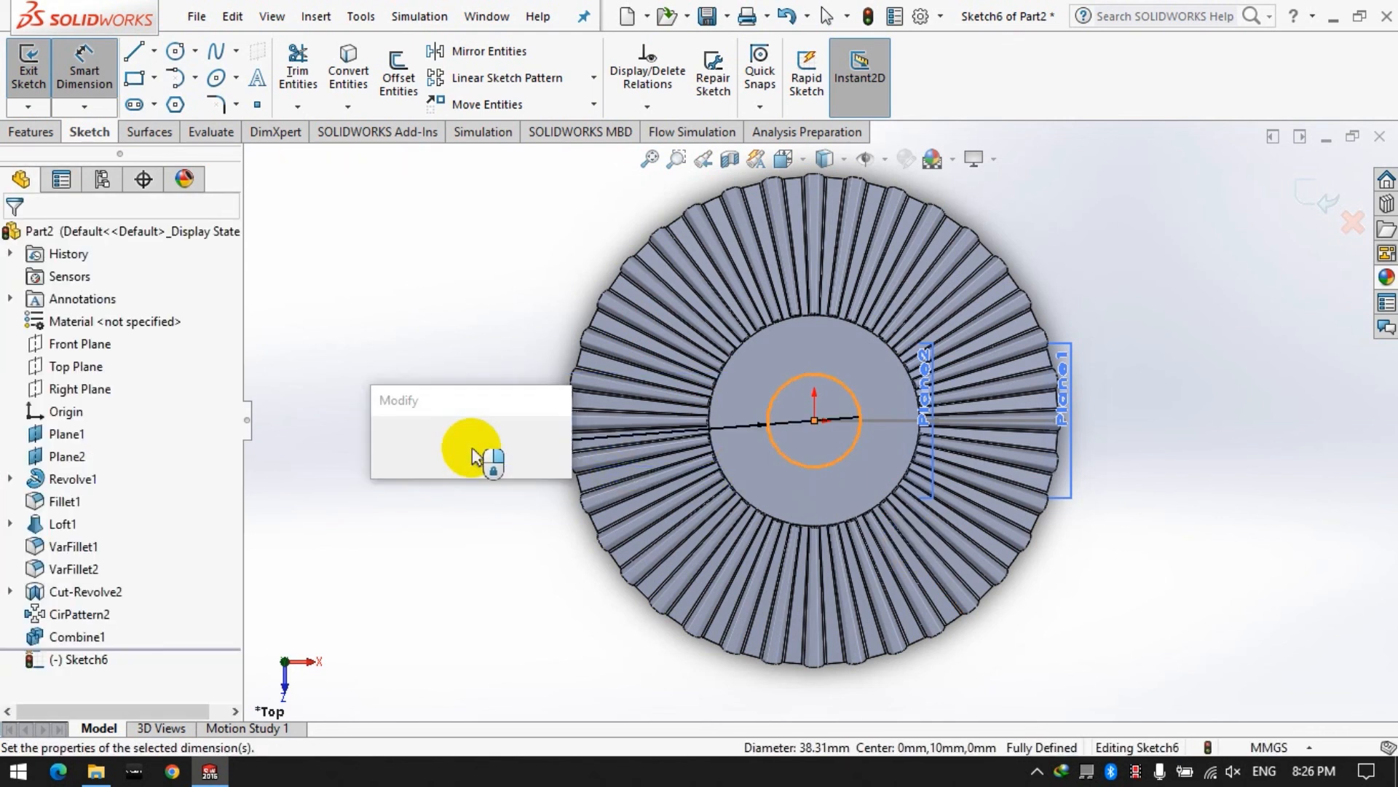
{"action": "type", "text": "40"}
{"action": "key", "text": "Return"}
{"action": "left_click", "coordinate": [440, 594]}
{"action": "left_click", "coordinate": [28, 58]}
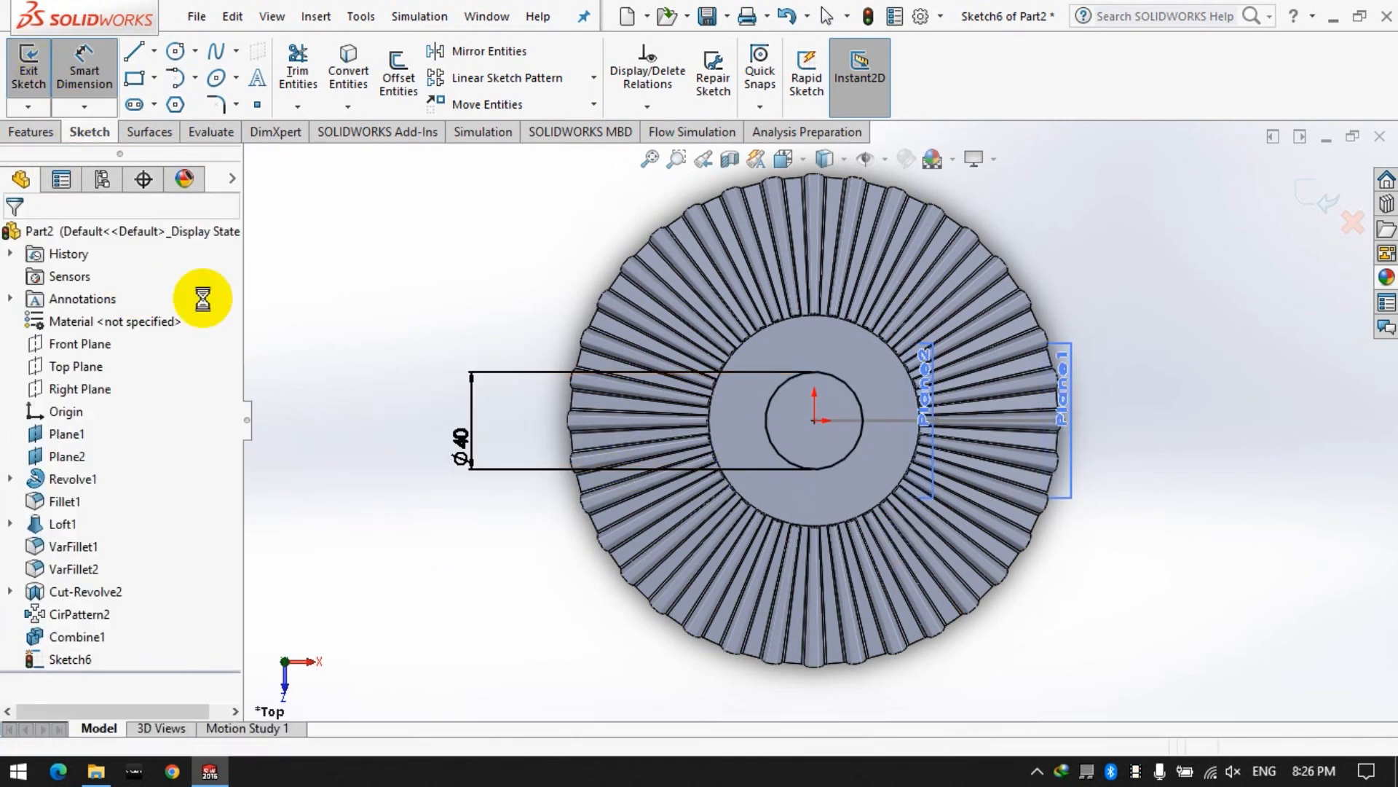
Step: Create a Blind Extruded Cut 70 mm deep from the 40 mm circle to make the gear's central bore
{"action": "left_click", "coordinate": [30, 134]}
{"action": "left_click", "coordinate": [304, 77]}
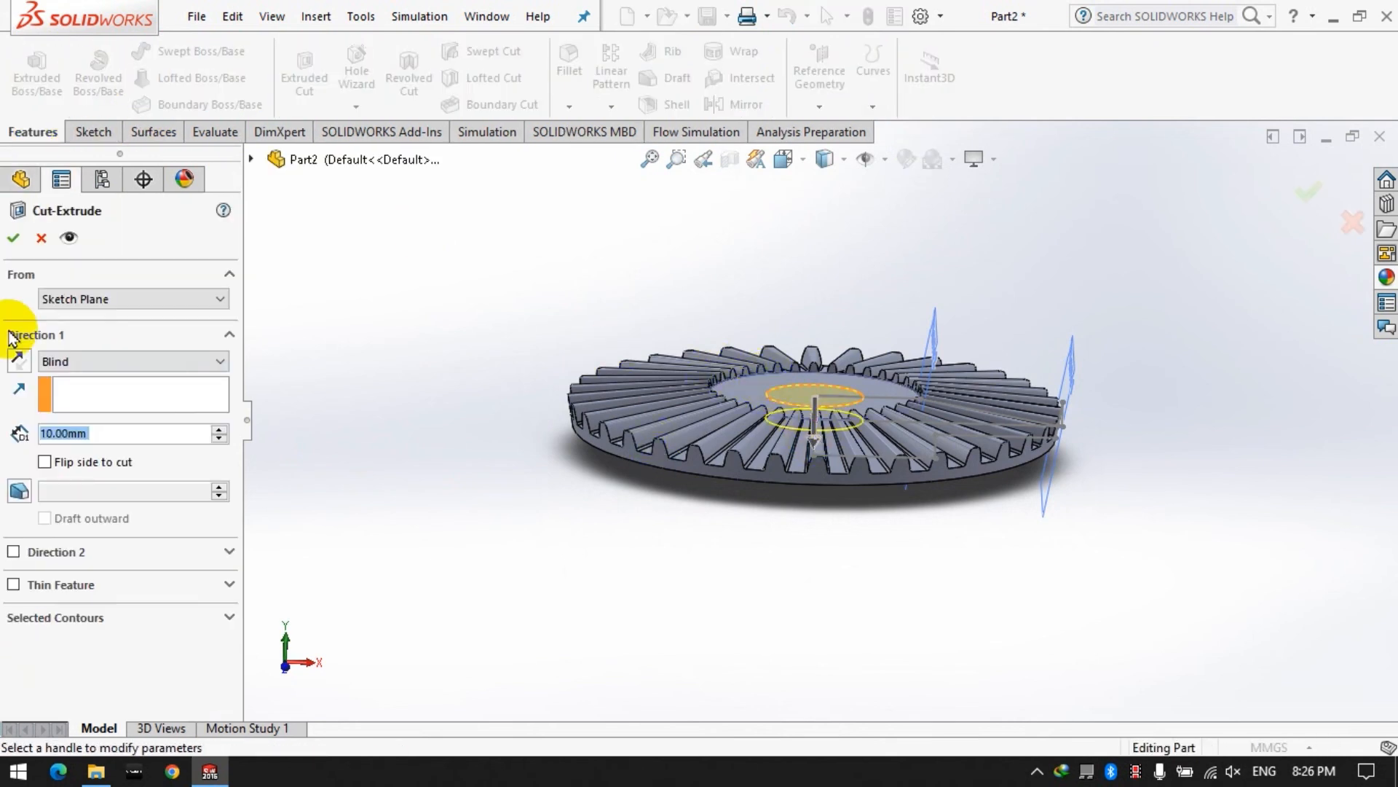
{"action": "left_click", "coordinate": [87, 362]}
{"action": "left_click", "coordinate": [91, 370]}
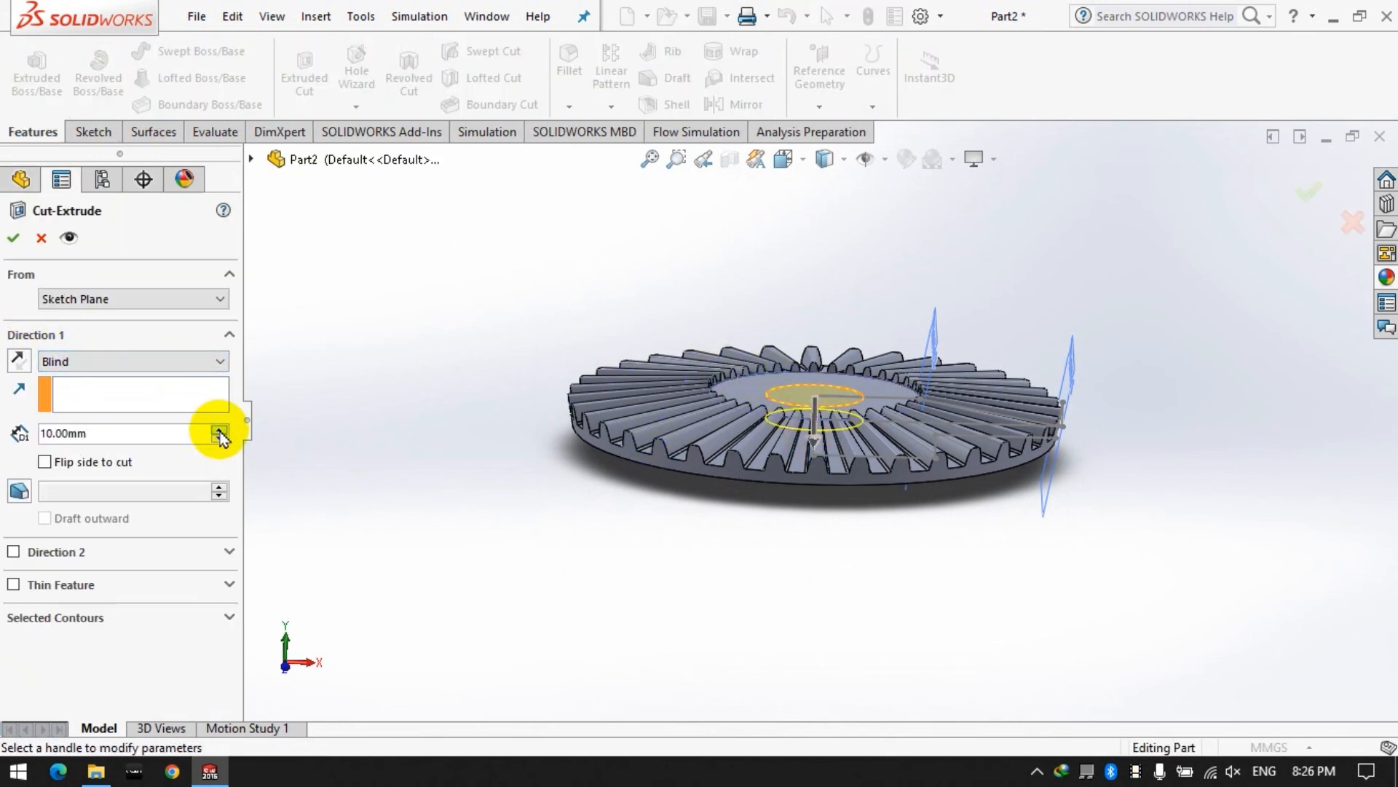
{"action": "left_click", "coordinate": [219, 430]}
{"action": "left_click", "coordinate": [14, 238]}
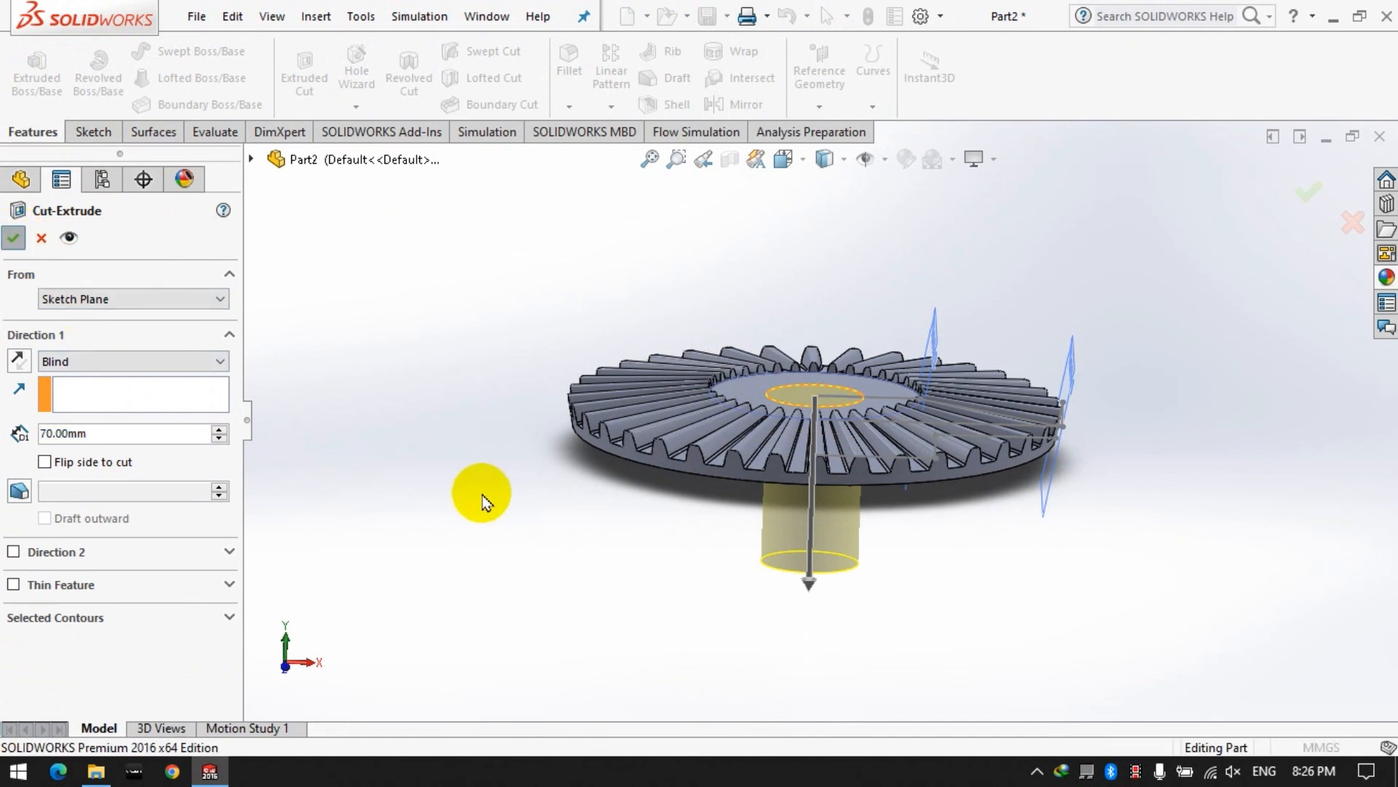
Step: Chamfer the bore's upper circular edge with a 1 mm distance and a 45-degree angle
{"action": "left_click", "coordinate": [570, 106]}
{"action": "left_click", "coordinate": [575, 151]}
{"action": "left_click", "coordinate": [786, 392]}
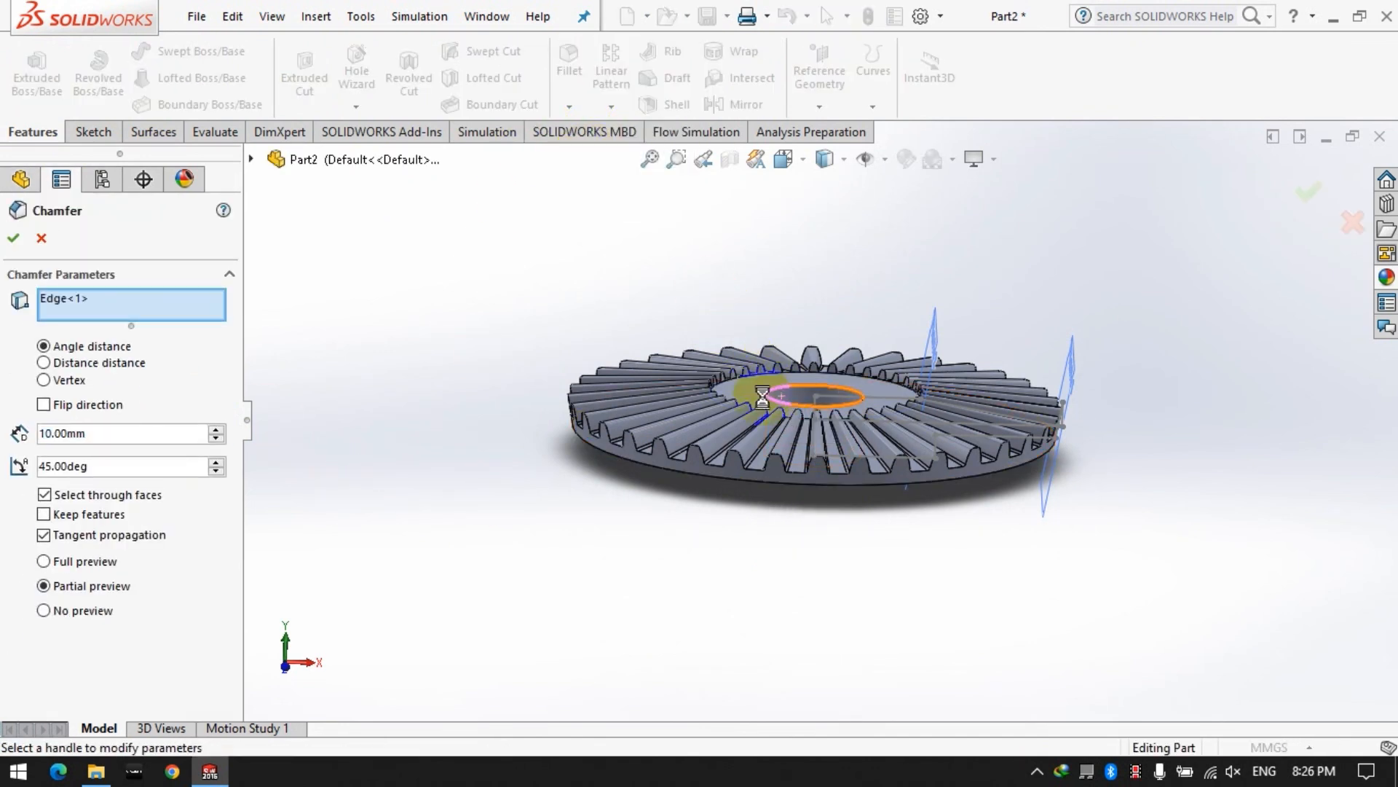
{"action": "triple_click", "coordinate": [118, 435]}
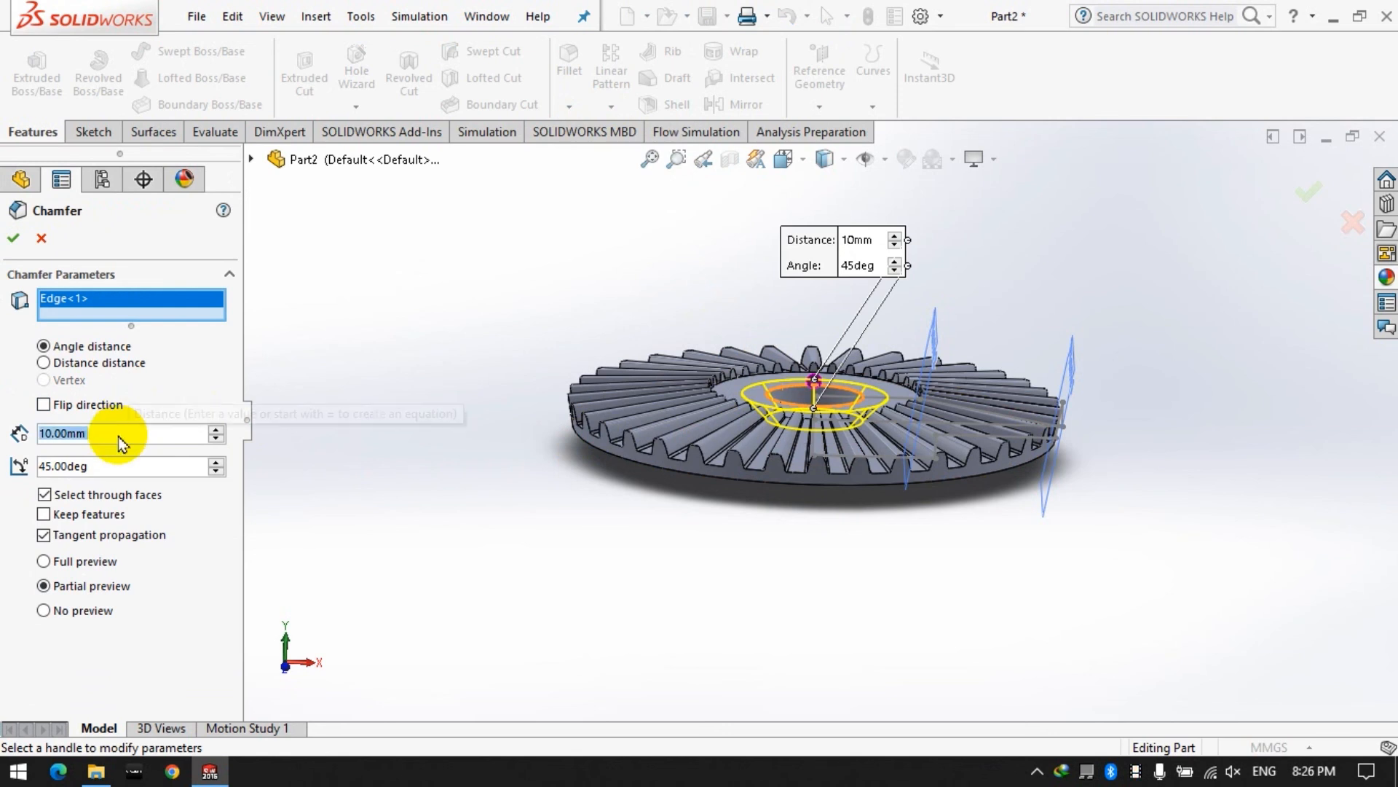
{"action": "type", "text": "1"}
{"action": "key", "text": "Return"}
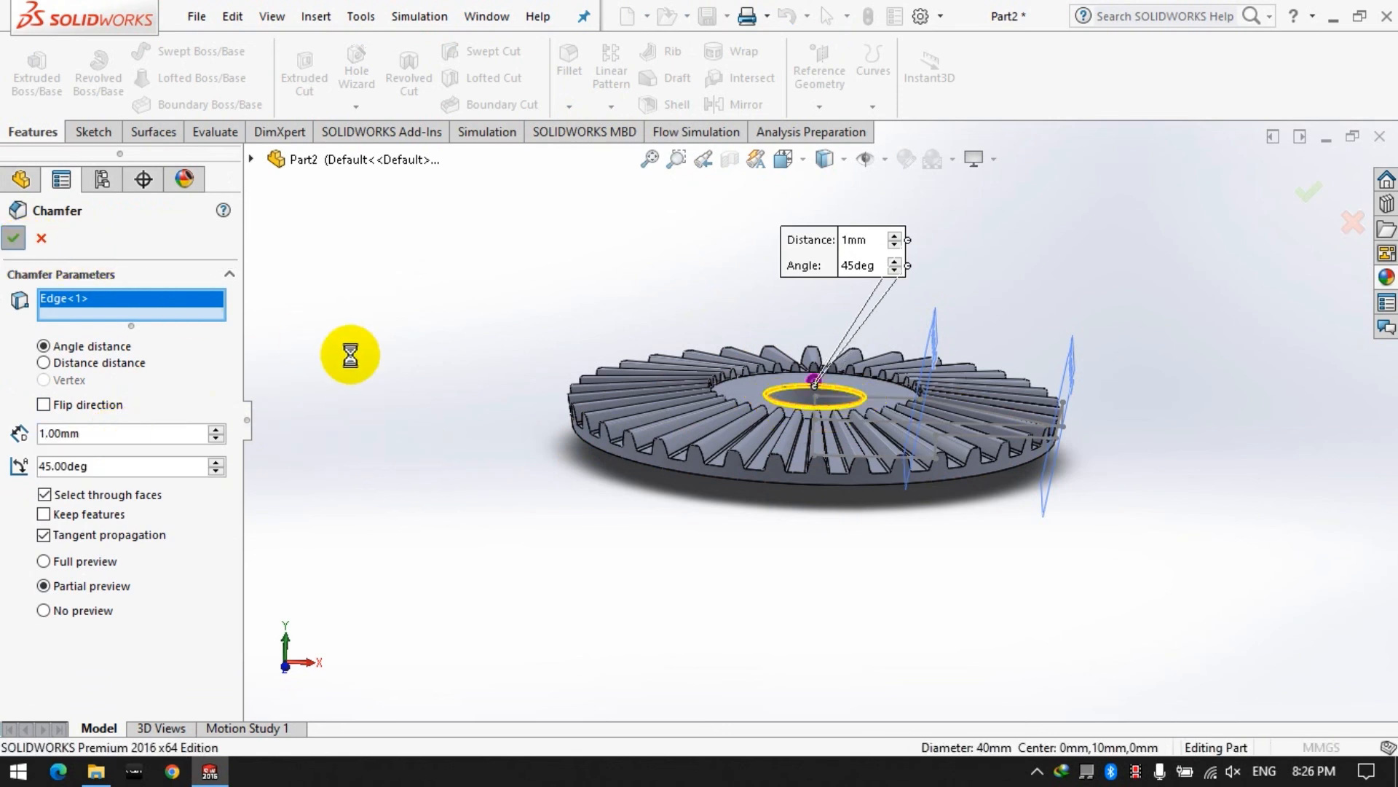
Step: Hide the reference planes and the sketches so that only the gear's solid geometry is displayed
{"action": "middle_click_drag", "start_coordinate": [997, 318], "coordinate": [928, 381]}
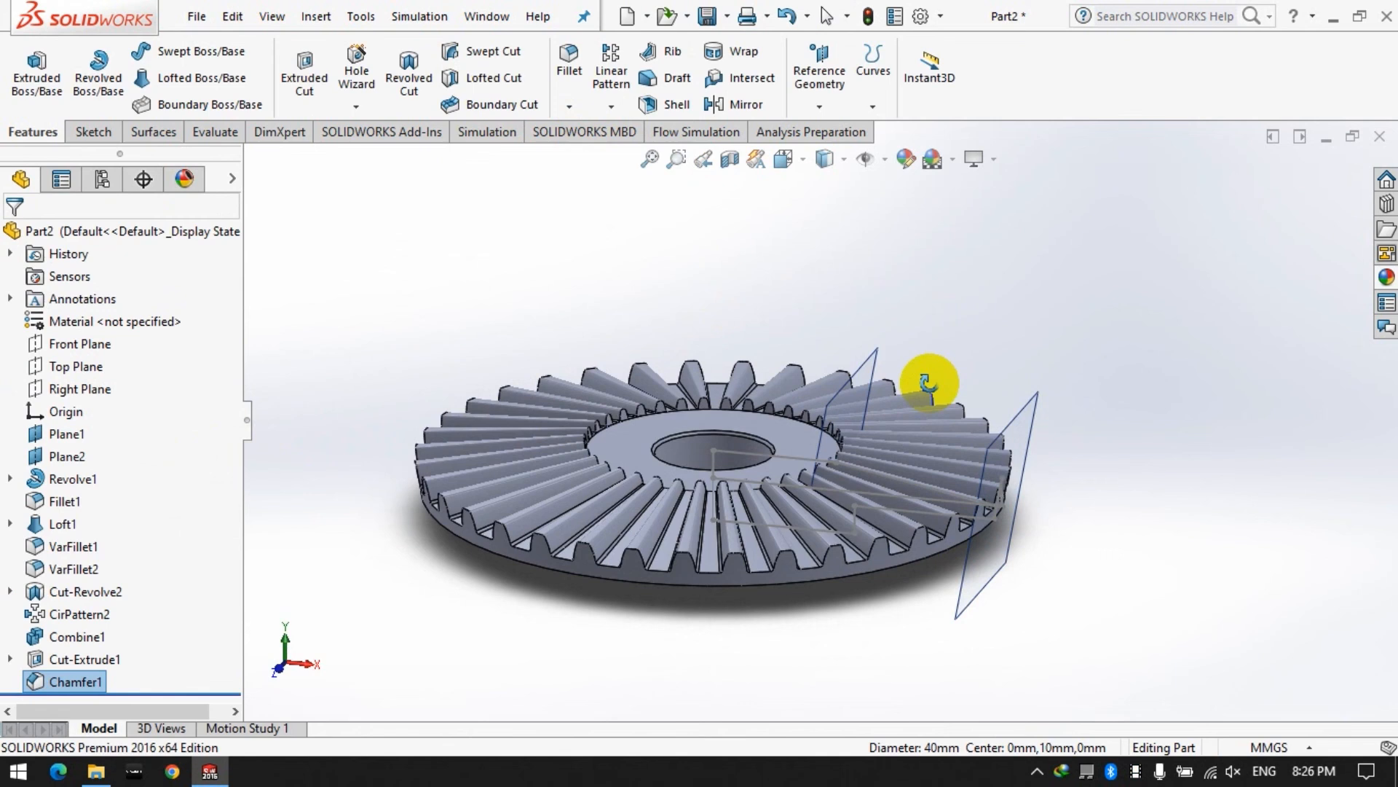
{"action": "left_click", "coordinate": [883, 159]}
{"action": "left_click", "coordinate": [874, 192]}
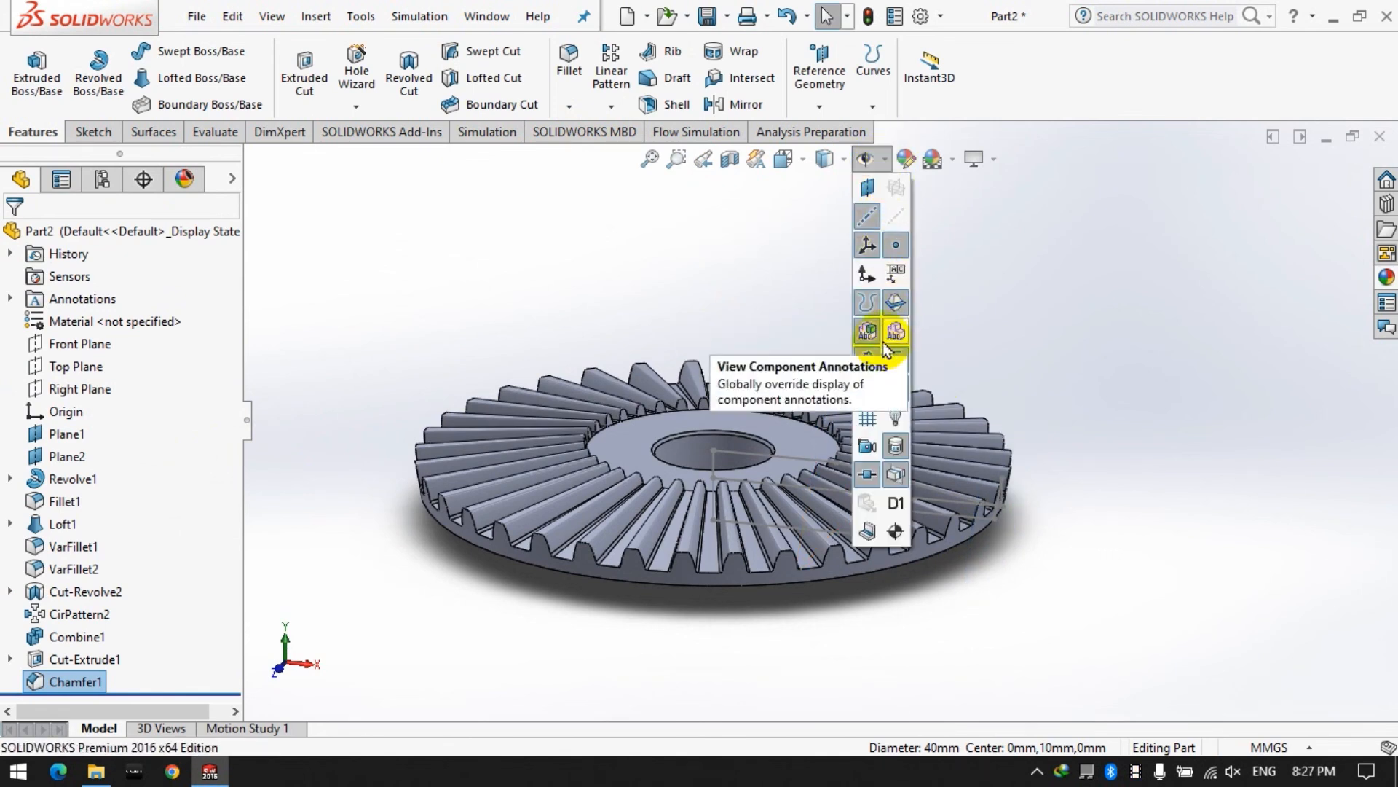
{"action": "left_click", "coordinate": [864, 216]}
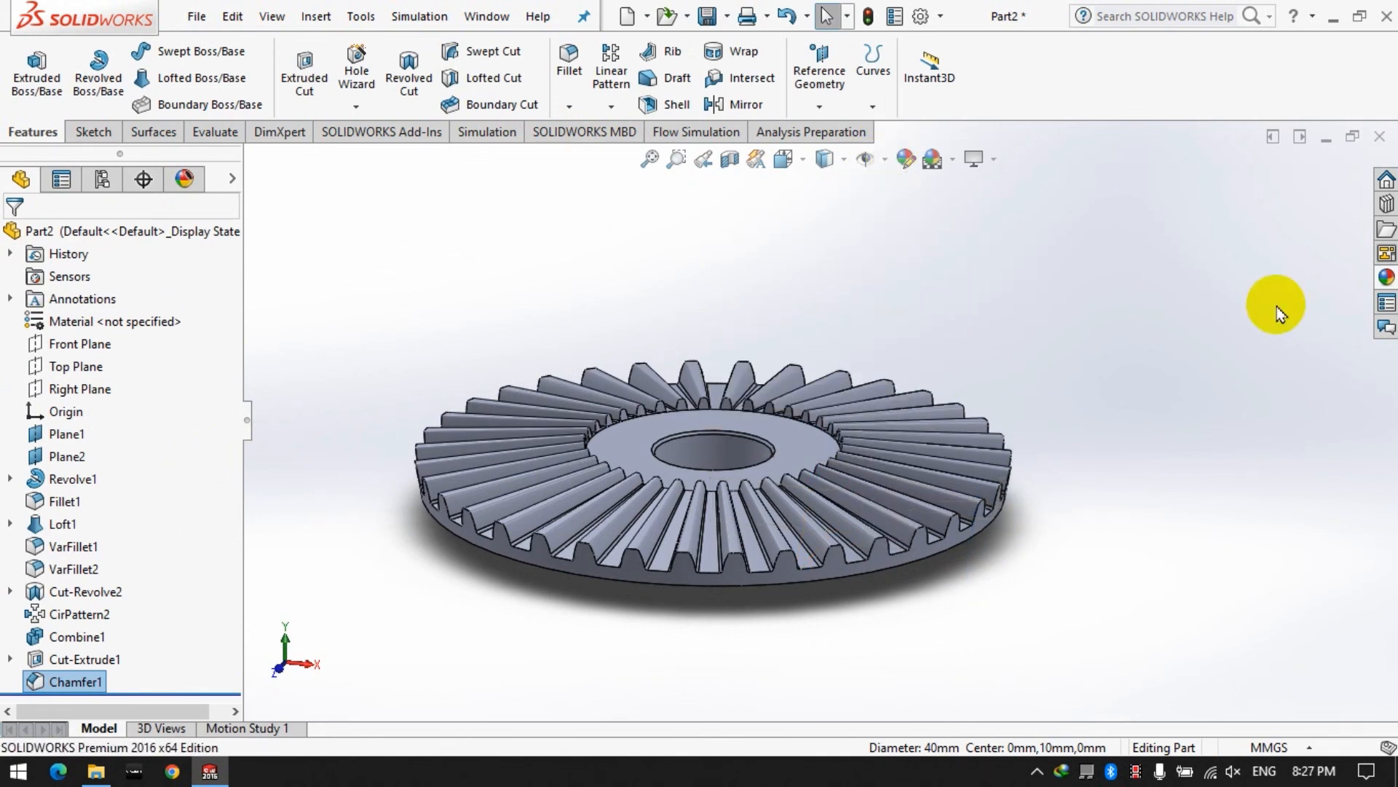
Step: Apply a golden-brown metal appearance from the appearance library to the whole part
{"action": "left_click", "coordinate": [1384, 278]}
{"action": "left_click", "coordinate": [1072, 195]}
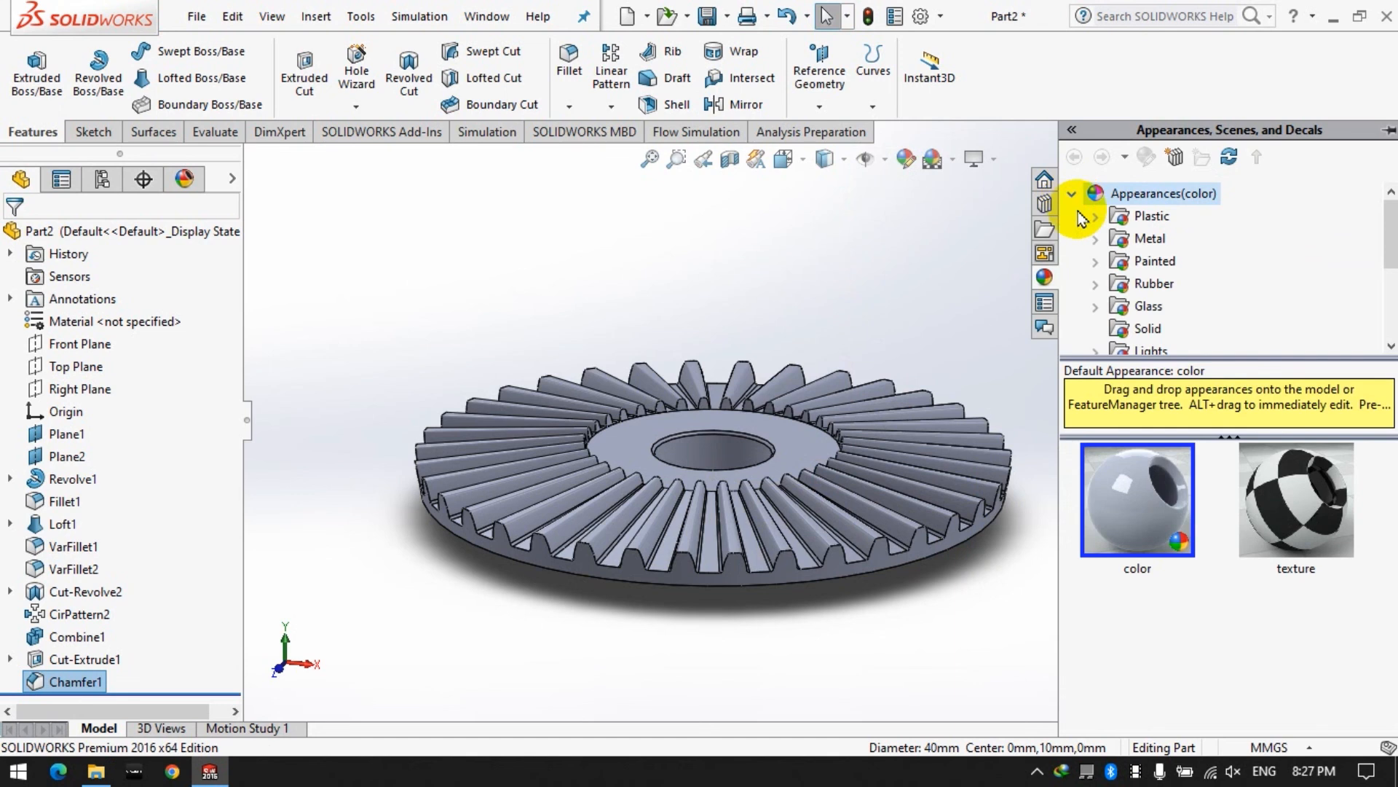
{"action": "left_click", "coordinate": [1095, 239]}
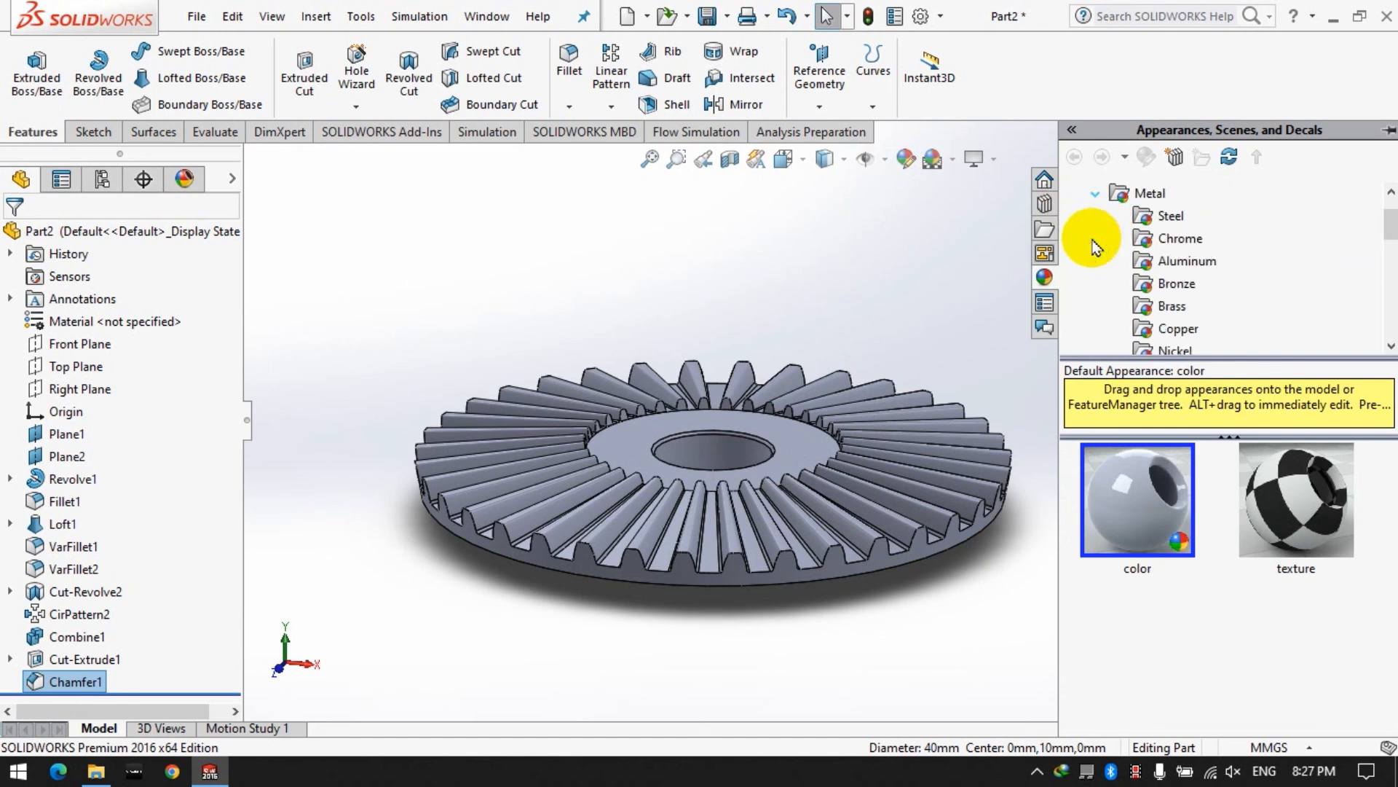
{"action": "left_click", "coordinate": [1164, 247]}
{"action": "scroll", "coordinate": [1180, 321], "scroll_direction": "down", "scroll_amount": 3}
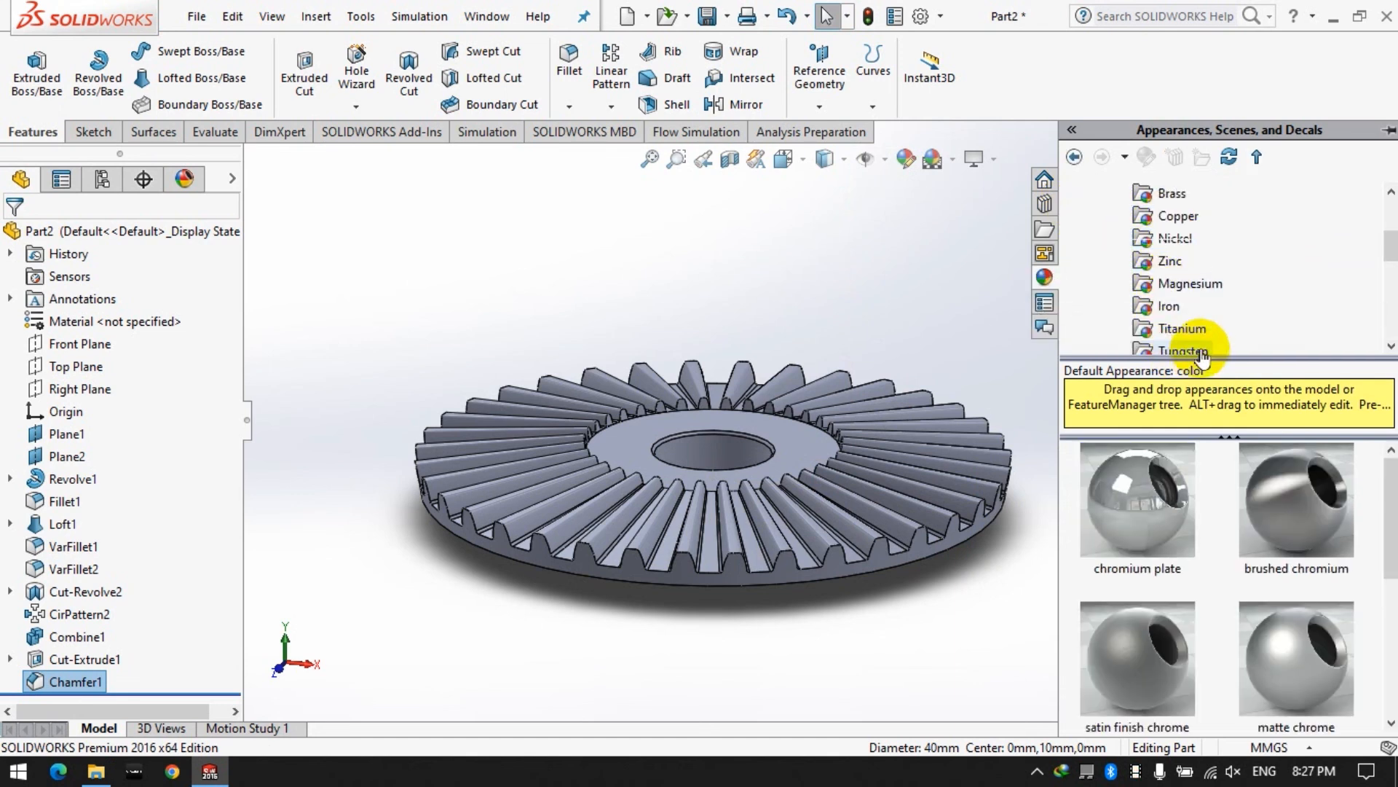
{"action": "left_click", "coordinate": [1167, 261]}
{"action": "left_click_drag", "start_coordinate": [1133, 497], "coordinate": [799, 450]}
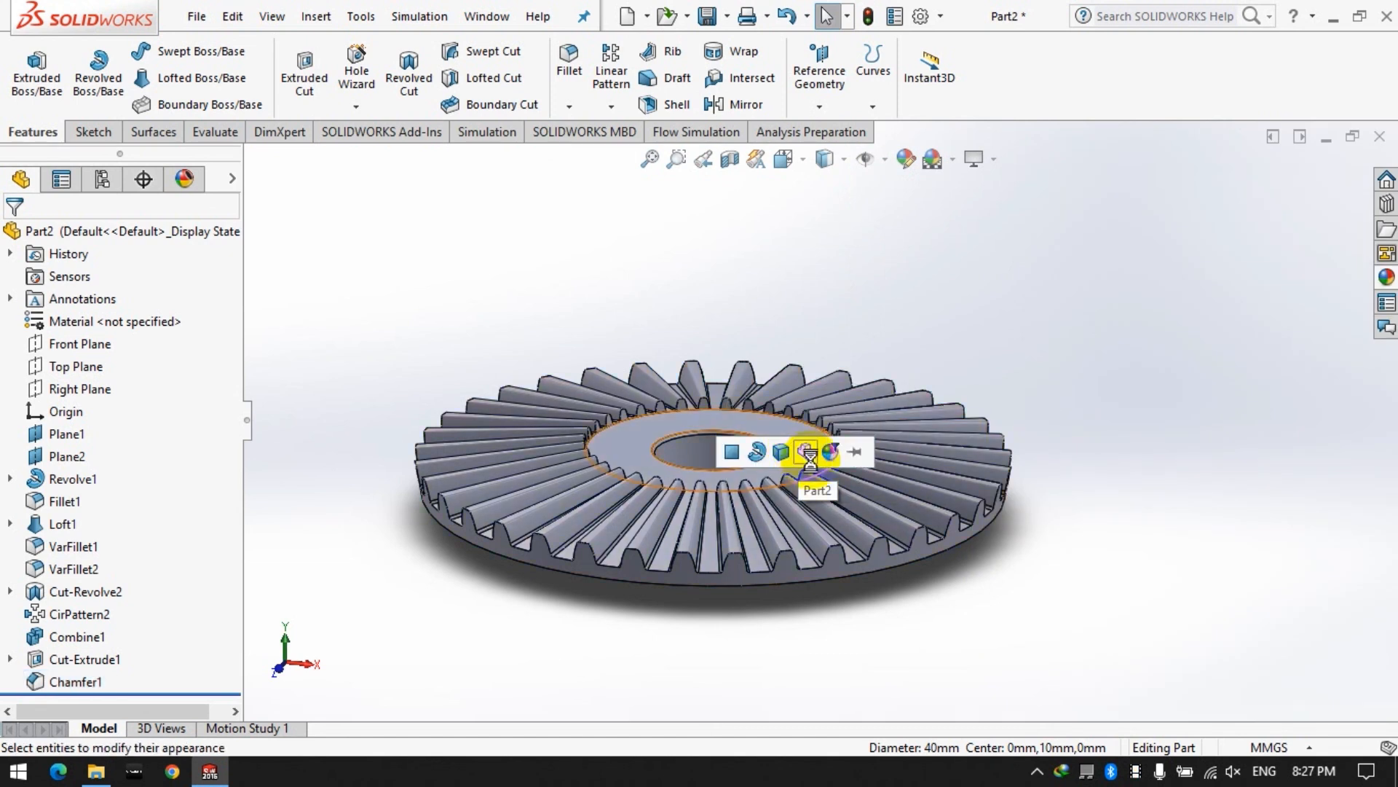
{"action": "left_click", "coordinate": [806, 452]}
{"action": "scroll", "coordinate": [651, 513], "scroll_direction": "down", "scroll_amount": 2}
{"action": "middle_click_drag", "start_coordinate": [1018, 521], "coordinate": [844, 487]}
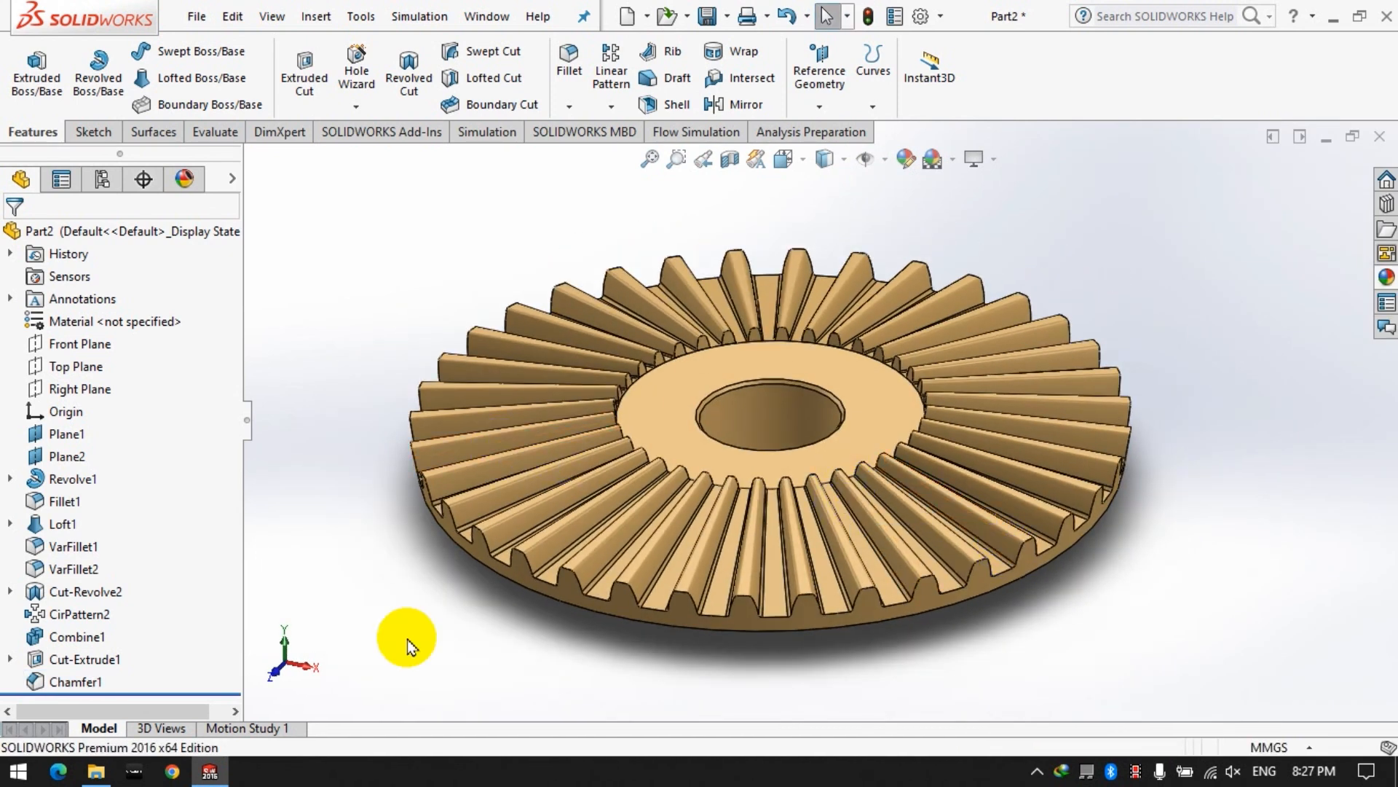
Step: Display the complete gear in the Dimetric view orientation
{"action": "left_click", "coordinate": [801, 158]}
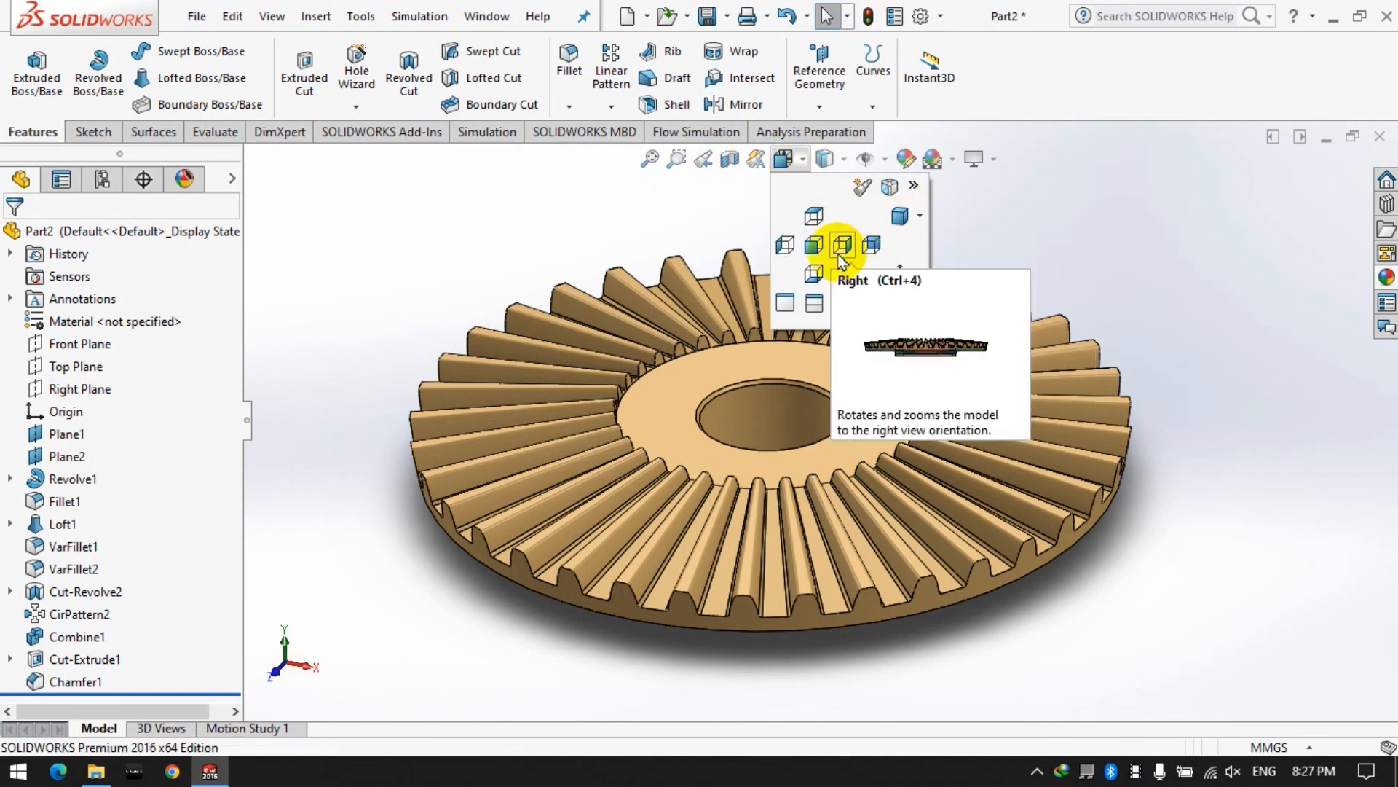
{"action": "left_click", "coordinate": [783, 162]}
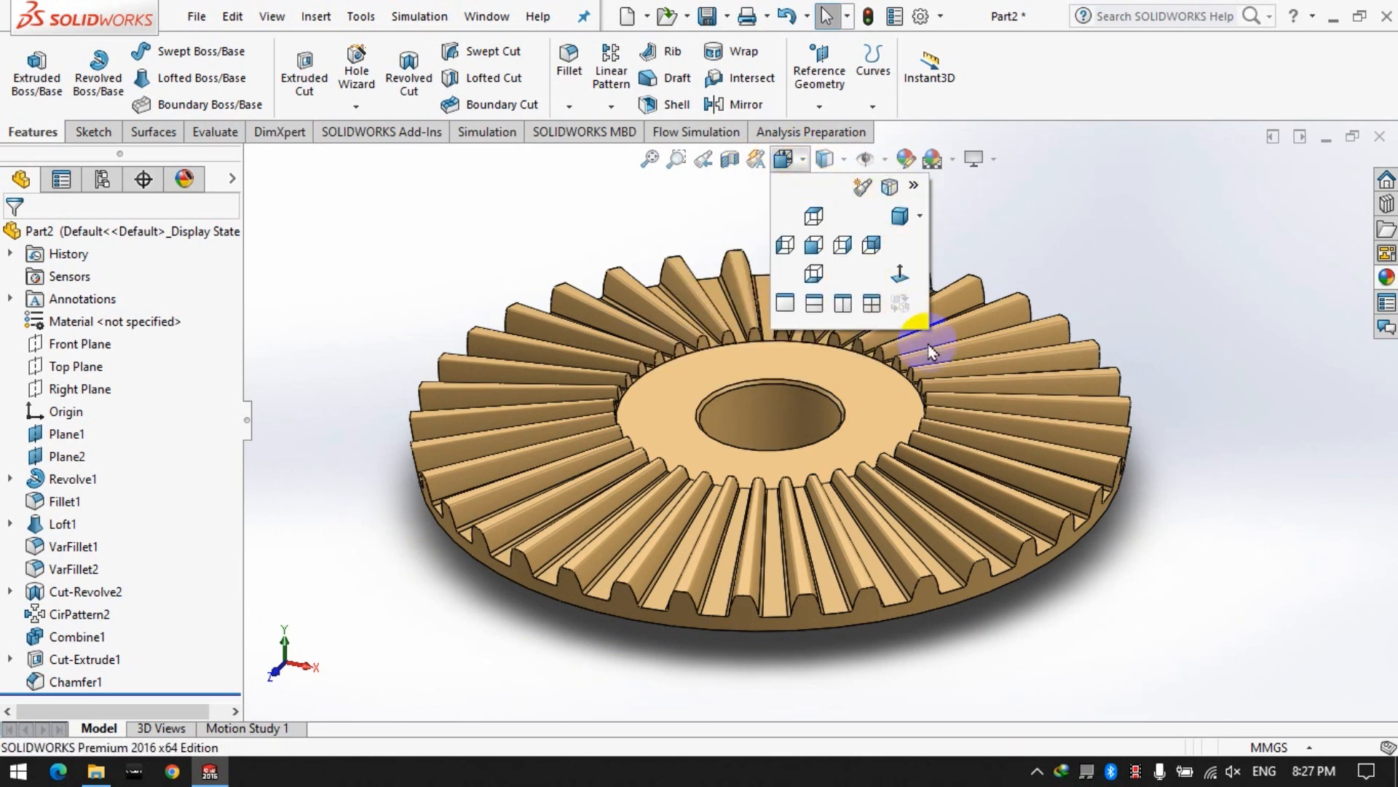
{"action": "left_click", "coordinate": [900, 216]}
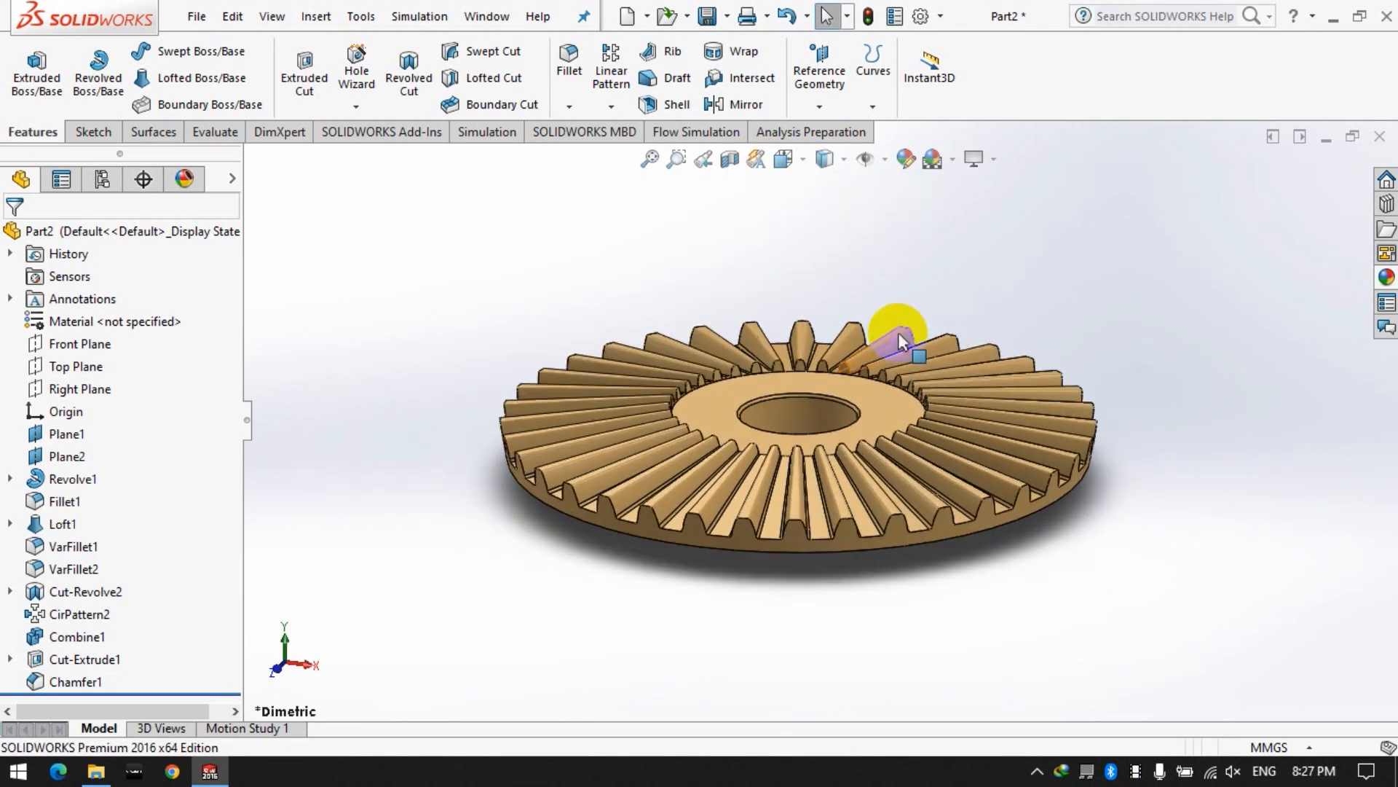